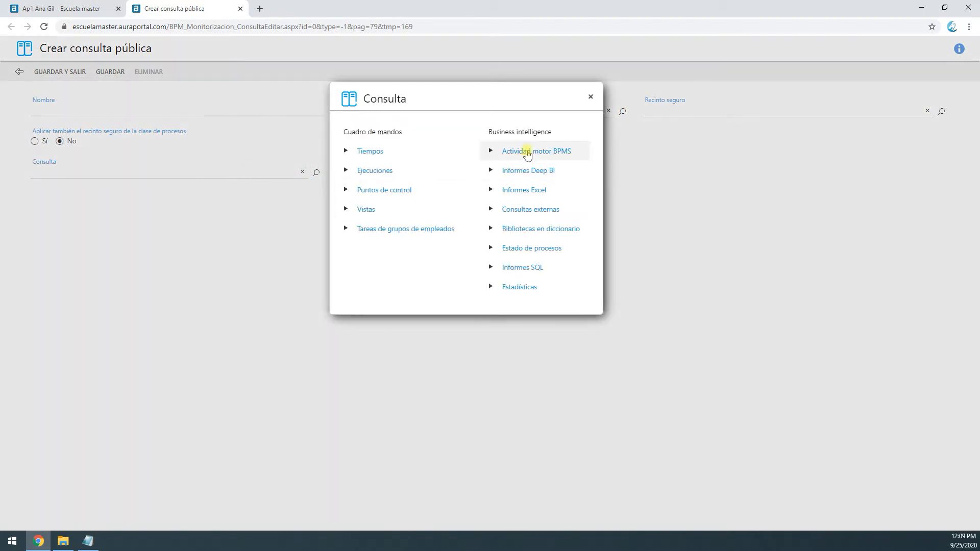
# Create a public query of type Actividad motor BPMS with all detail options enabled, name it "aaaaaaaaaaaaa", and save it
pyautogui.click(528, 153)
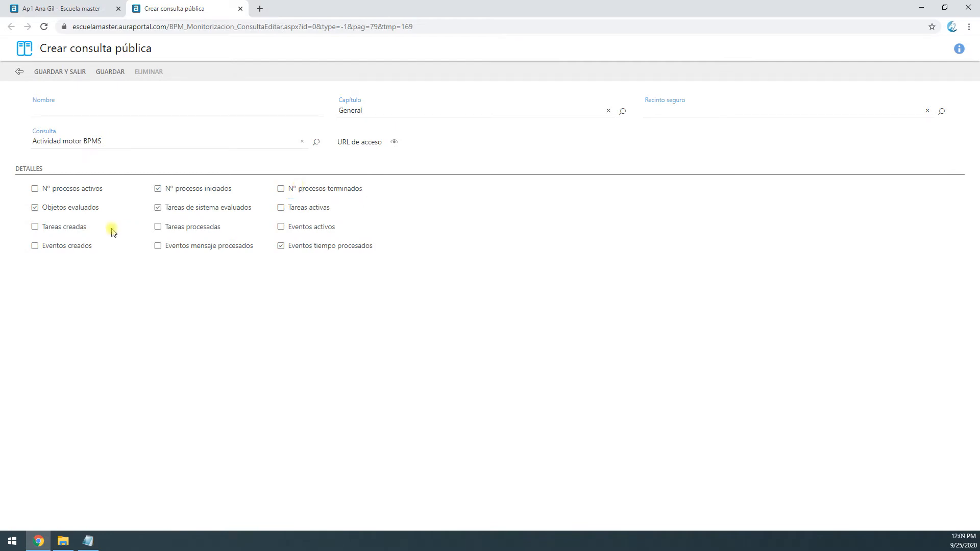
pyautogui.click(51, 189)
pyautogui.click(54, 227)
pyautogui.click(56, 248)
pyautogui.click(184, 227)
pyautogui.click(184, 247)
pyautogui.click(281, 209)
pyautogui.click(280, 227)
pyautogui.click(68, 107)
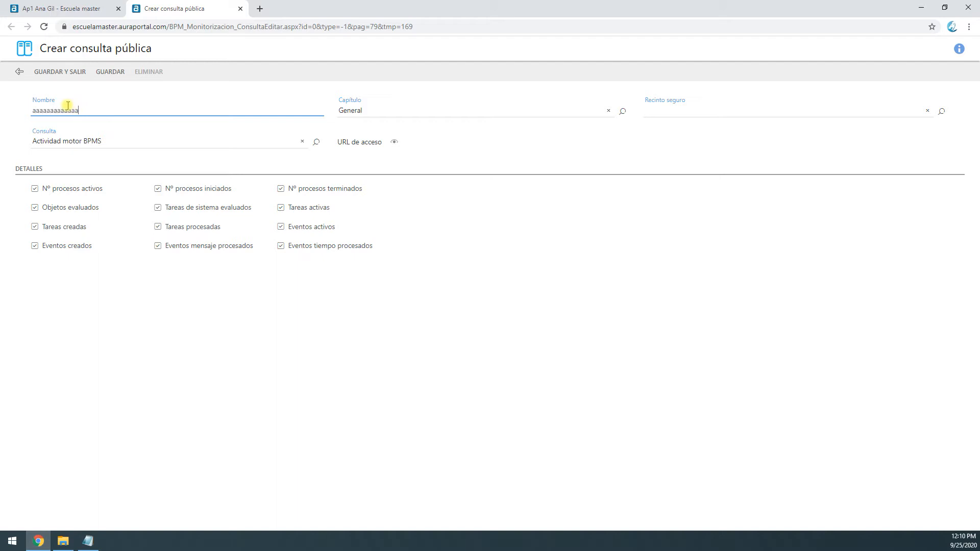
pyautogui.click(72, 72)
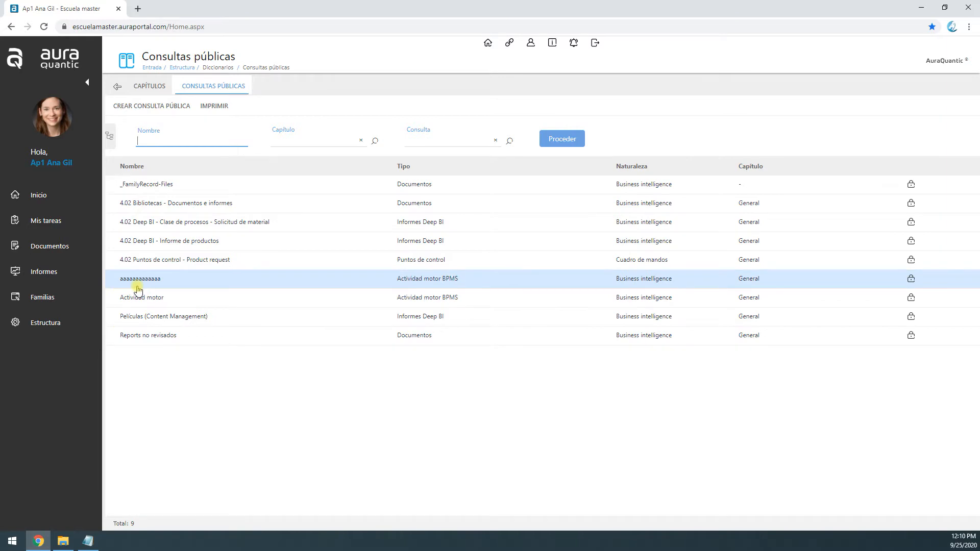
# Run the "aaaaaaaaaaaaa" query from process monitoring with start date 2020-09-01, examine the BPMS engine activity chart and close it
pyautogui.click(47, 277)
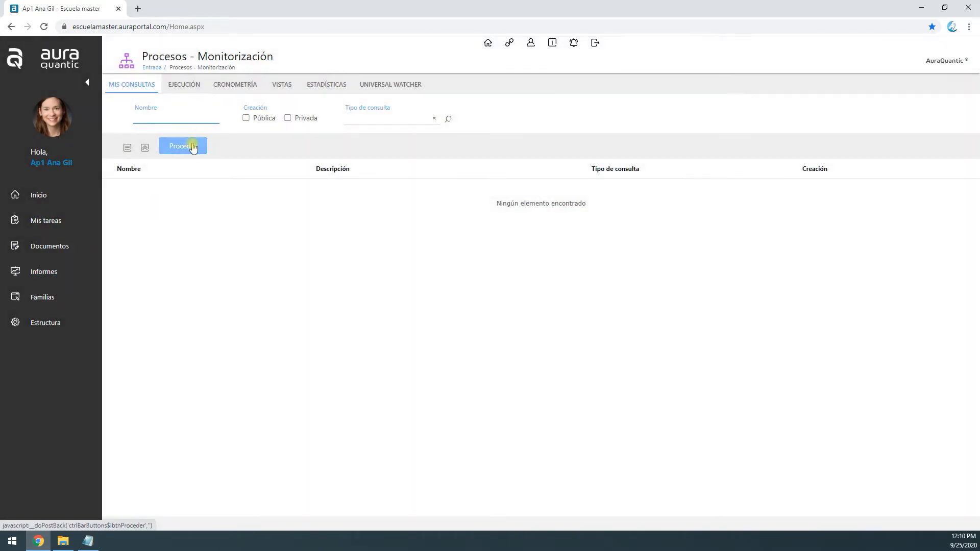
pyautogui.click(193, 148)
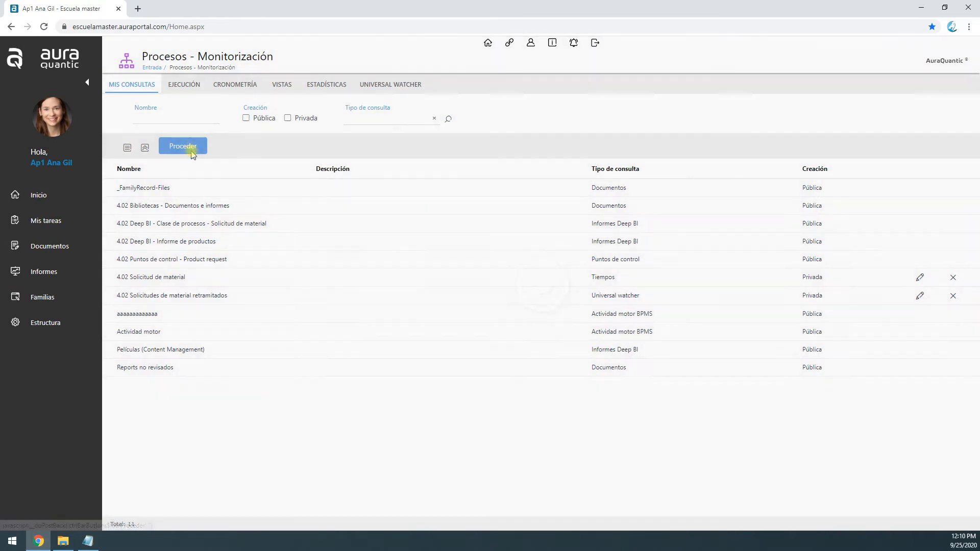
pyautogui.click(143, 316)
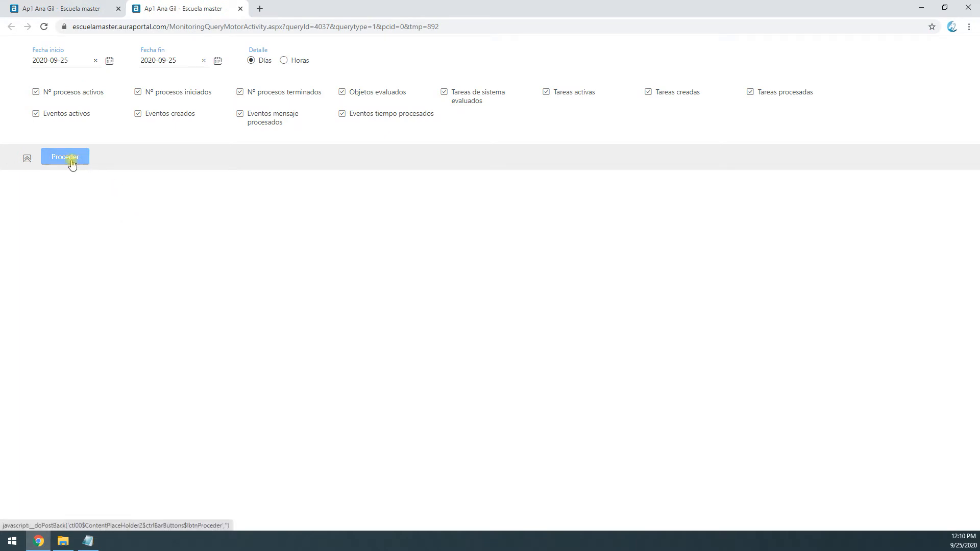
pyautogui.click(109, 61)
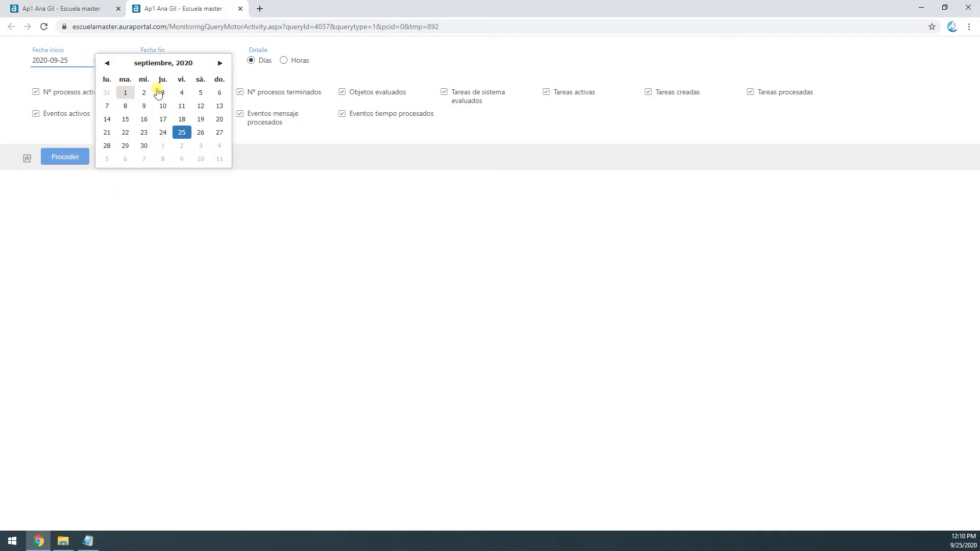
pyautogui.click(125, 93)
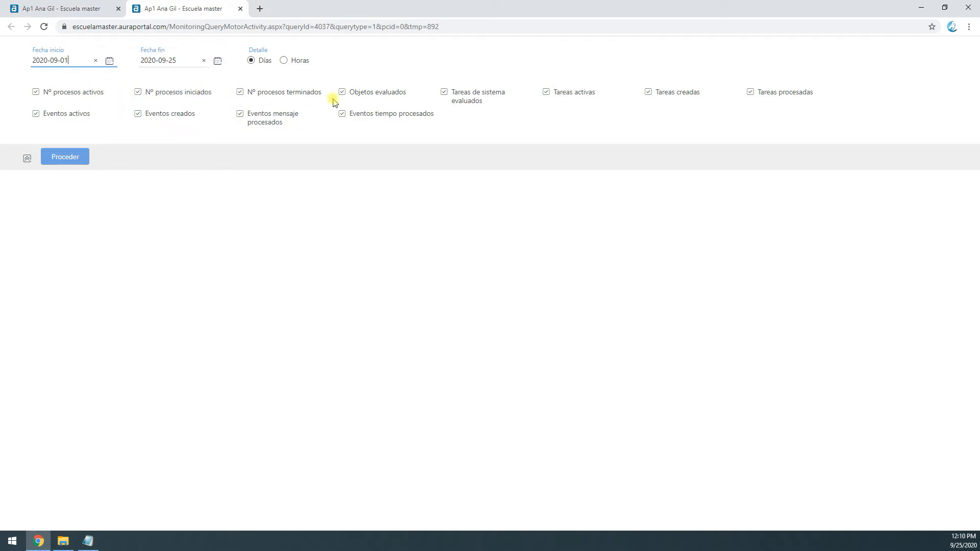
pyautogui.click(83, 156)
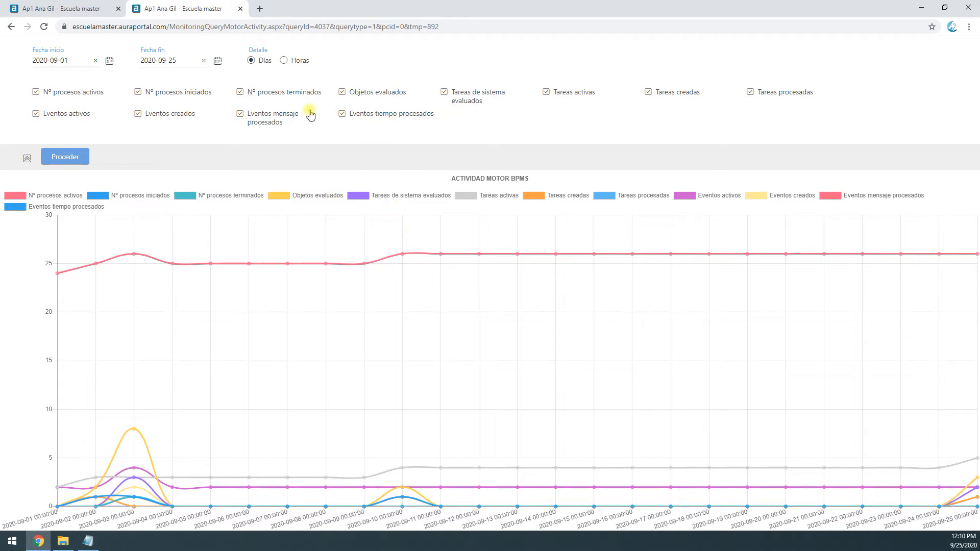
pyautogui.click(241, 9)
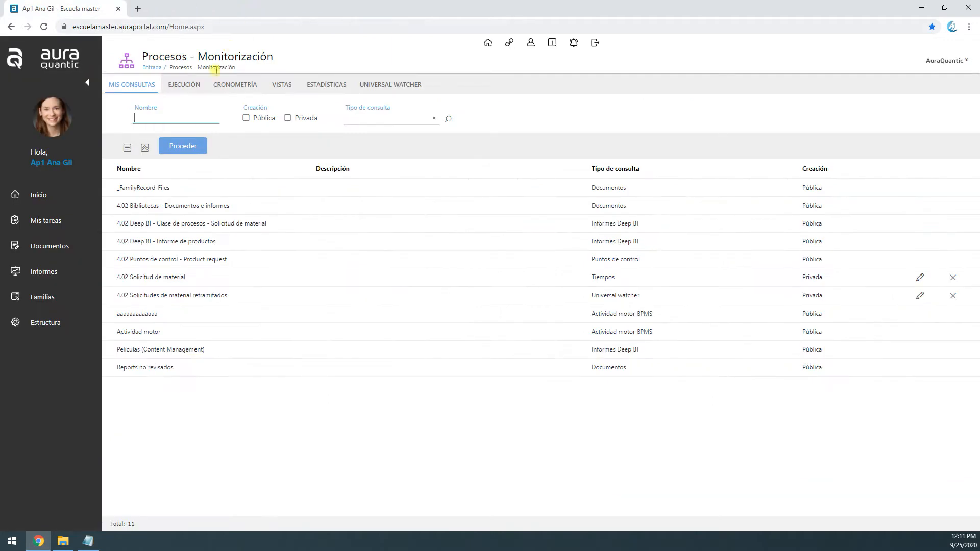
# Delete the "aaaaaaaaaaaaa" query from the public queries dictionary
pyautogui.click(62, 324)
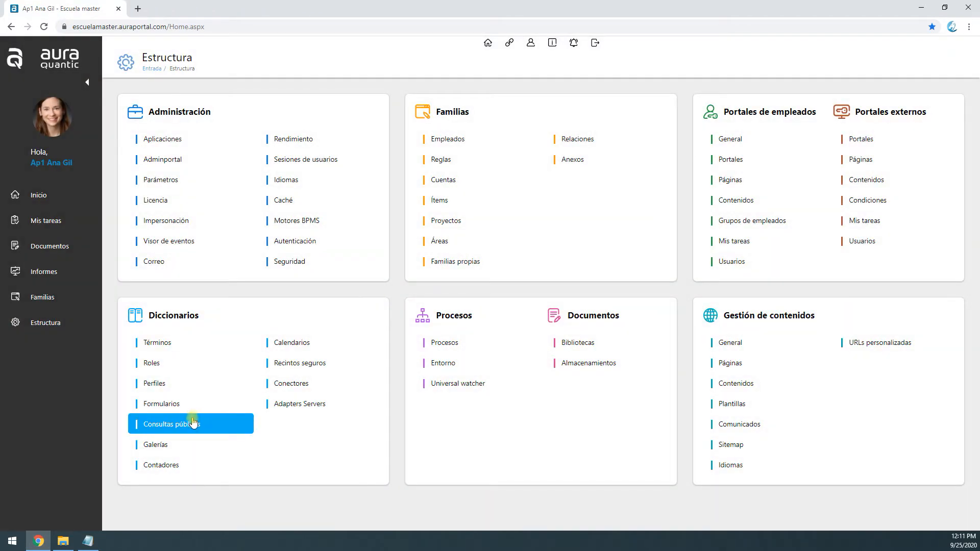
pyautogui.click(162, 428)
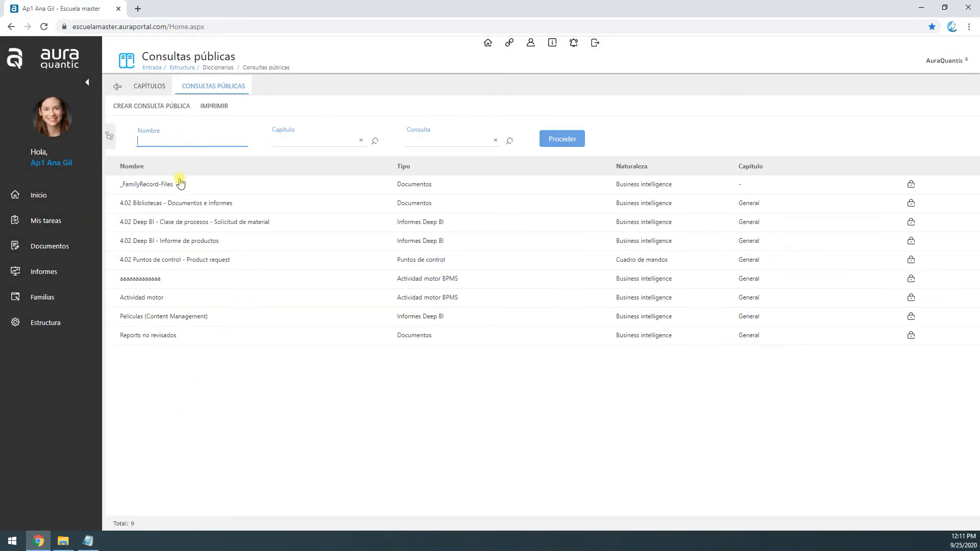
pyautogui.click(145, 281)
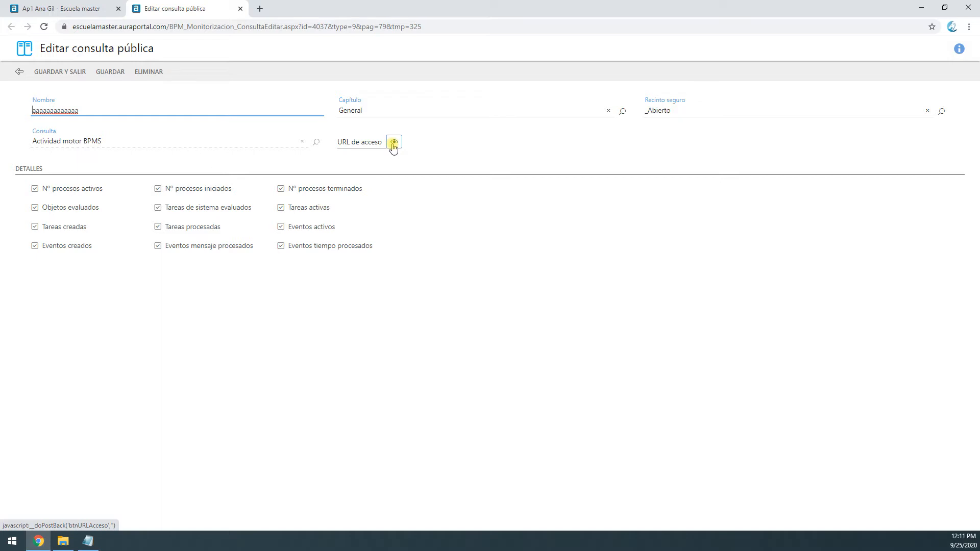
pyautogui.click(139, 75)
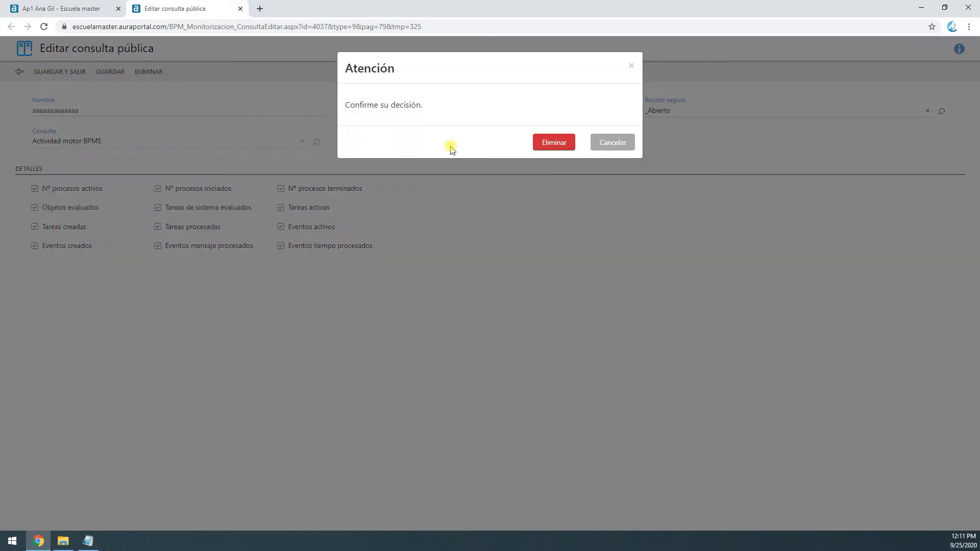
pyautogui.click(553, 139)
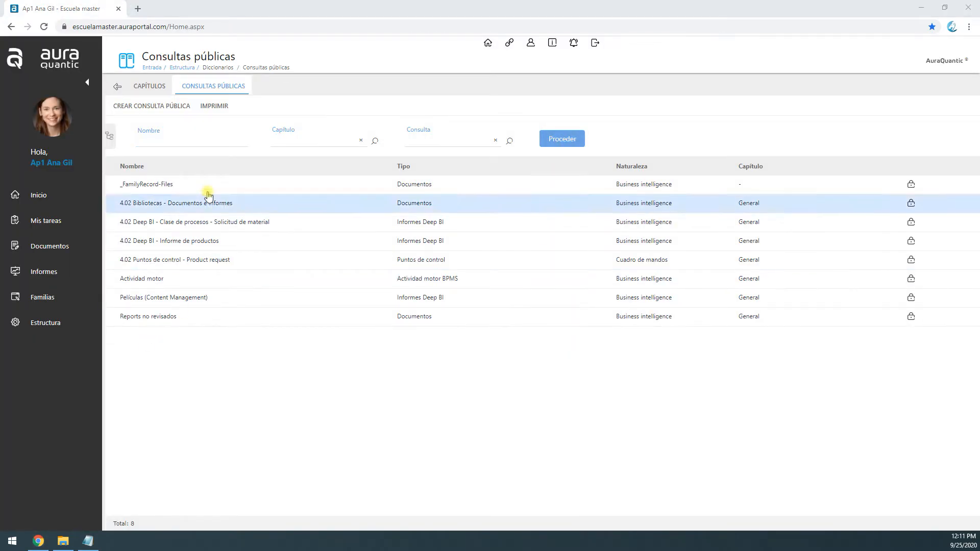
# Create a public query of type Bibliotecas en diccionario, name it "aaaaaaaaaaa", and save it
pyautogui.click(170, 107)
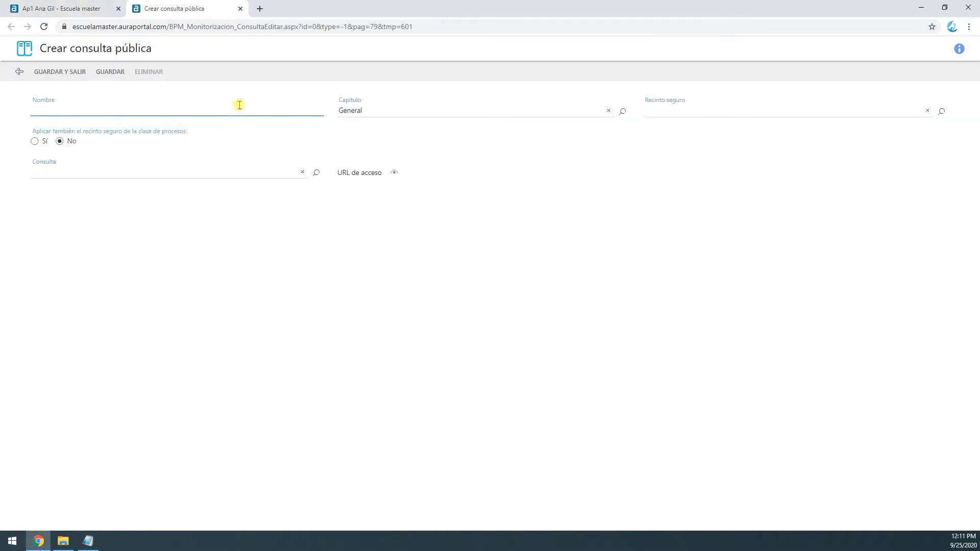
pyautogui.click(316, 173)
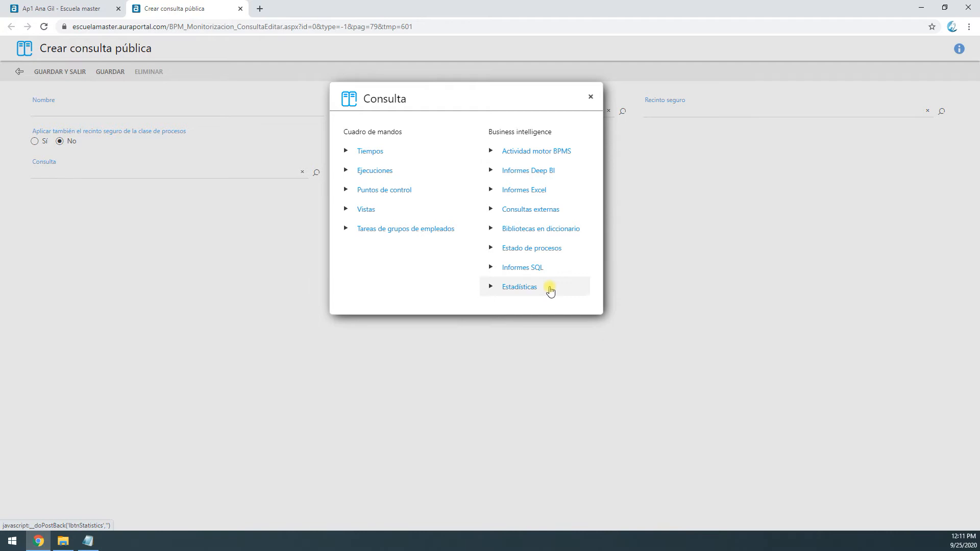
pyautogui.click(549, 234)
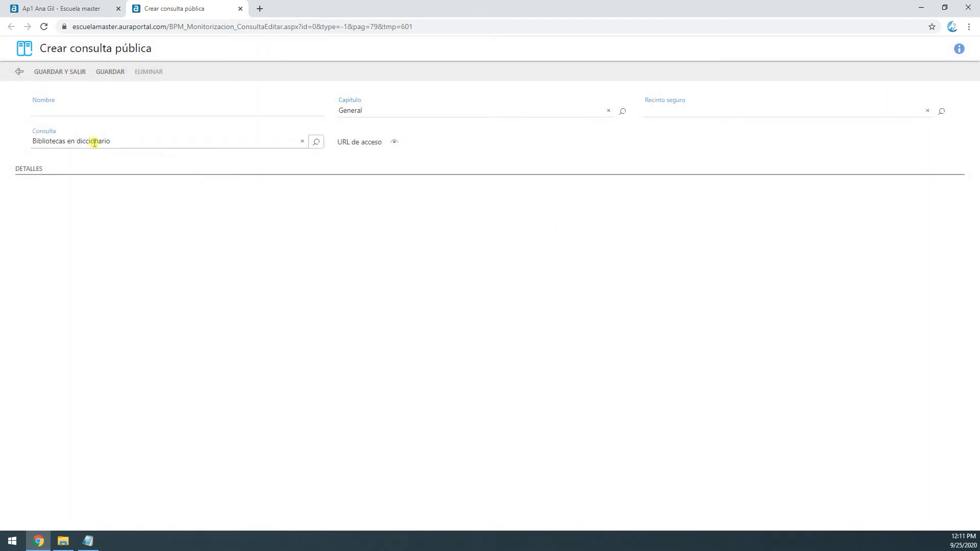
pyautogui.click(100, 111)
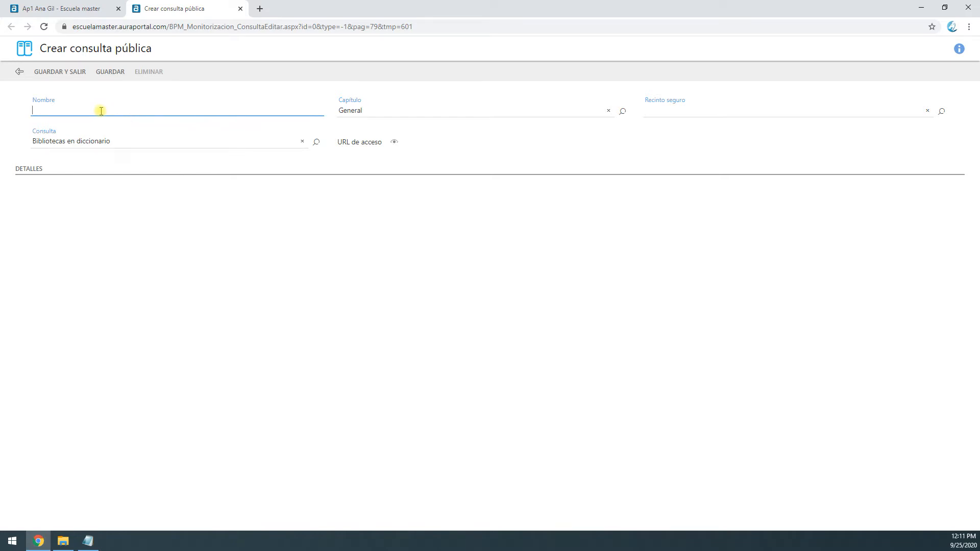
pyautogui.write('aaaaaaaaaaa')
pyautogui.click(110, 71)
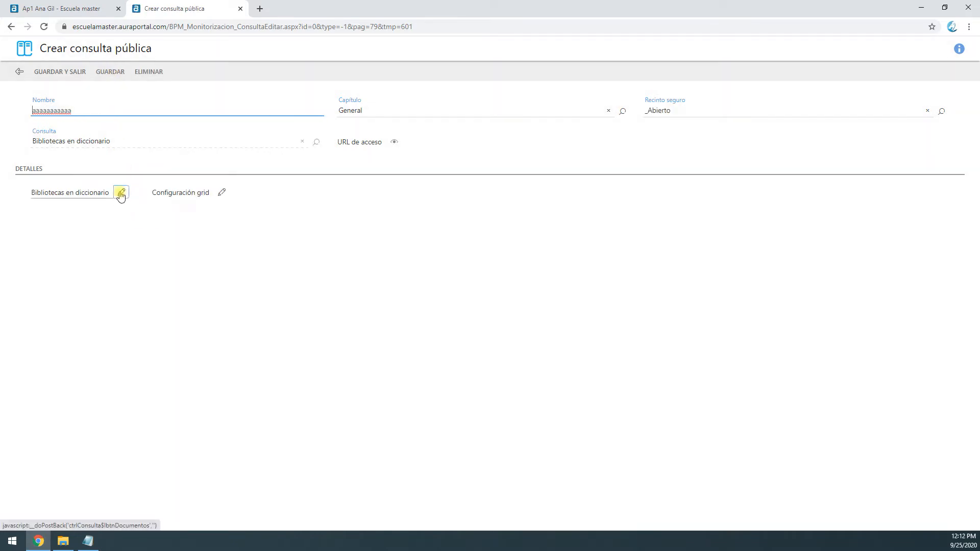
# Add the dictionary libraries Actas, Biblioteca, Destino, Reports and Informes to the query, and return to its settings
pyautogui.click(121, 193)
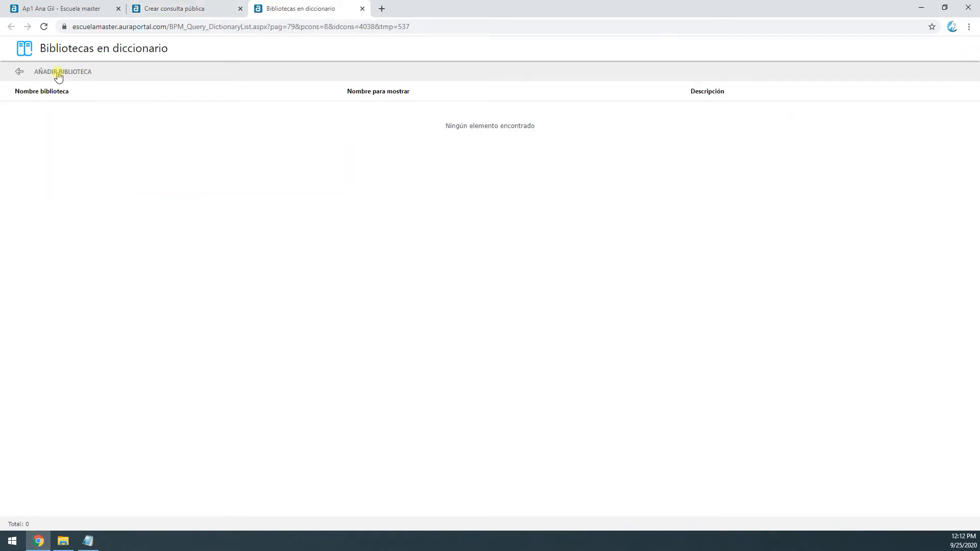
pyautogui.click(59, 76)
pyautogui.click(78, 142)
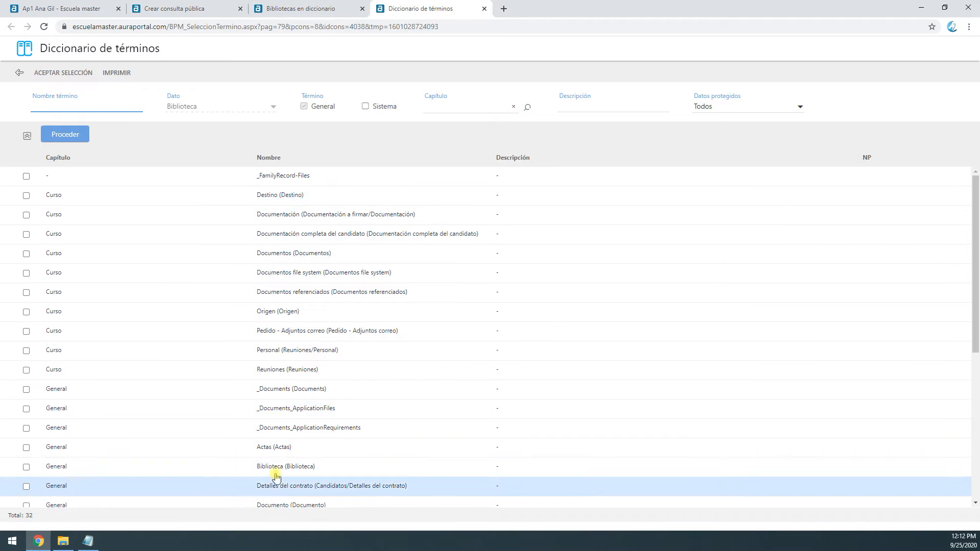
pyautogui.click(26, 447)
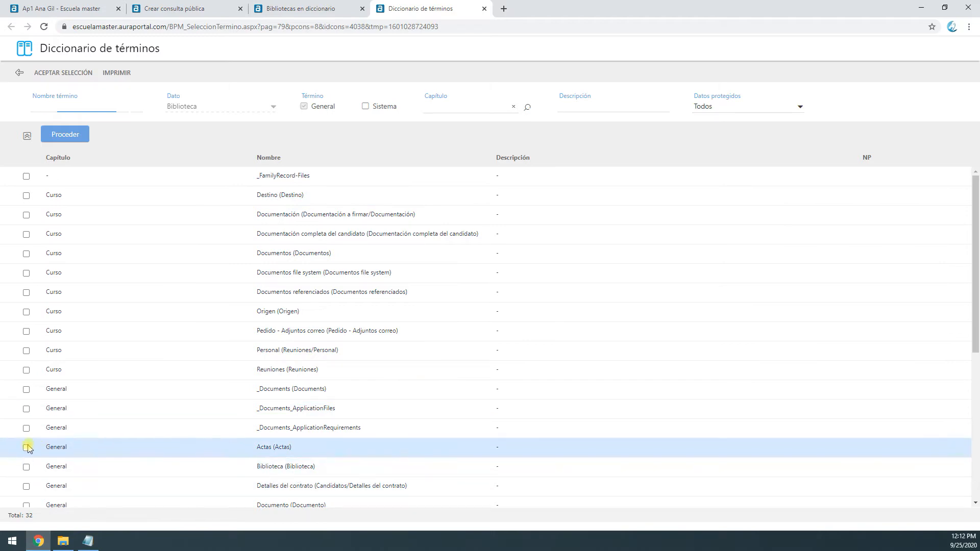
pyautogui.click(49, 467)
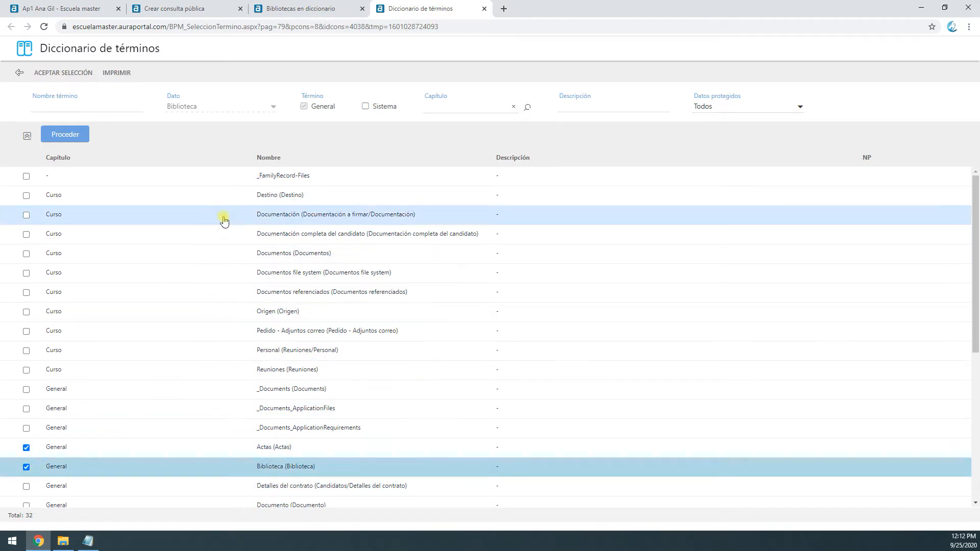
pyautogui.click(26, 196)
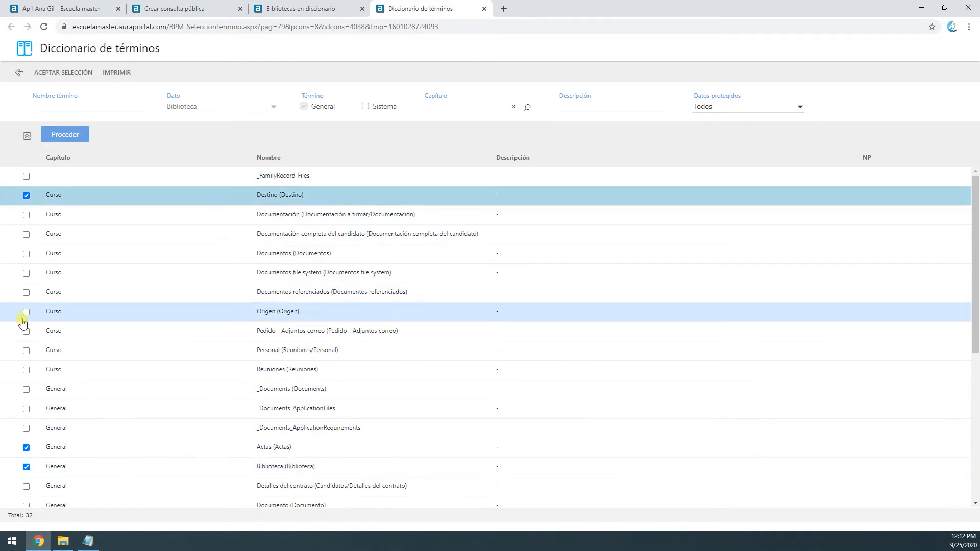
pyautogui.scroll(-5, 48, 367)
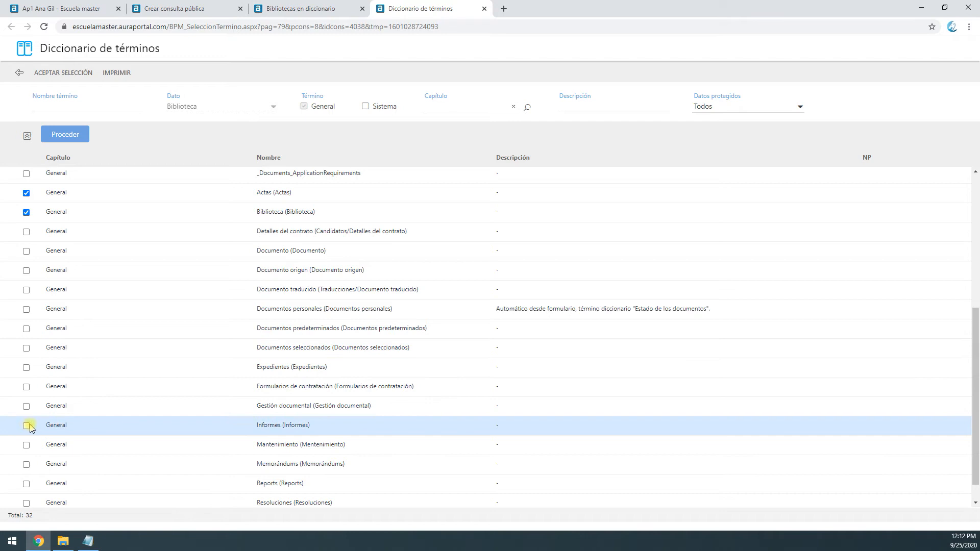
pyautogui.click(26, 484)
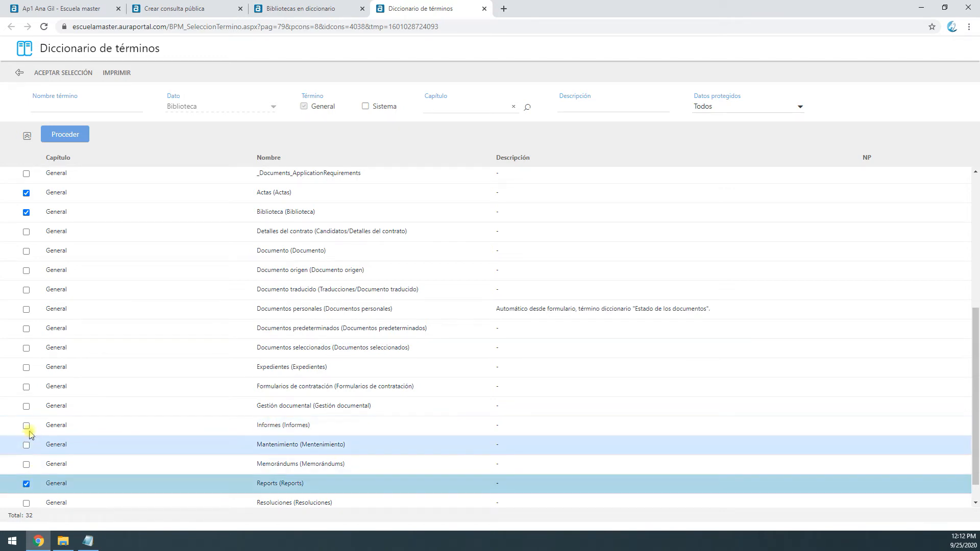
pyautogui.click(26, 425)
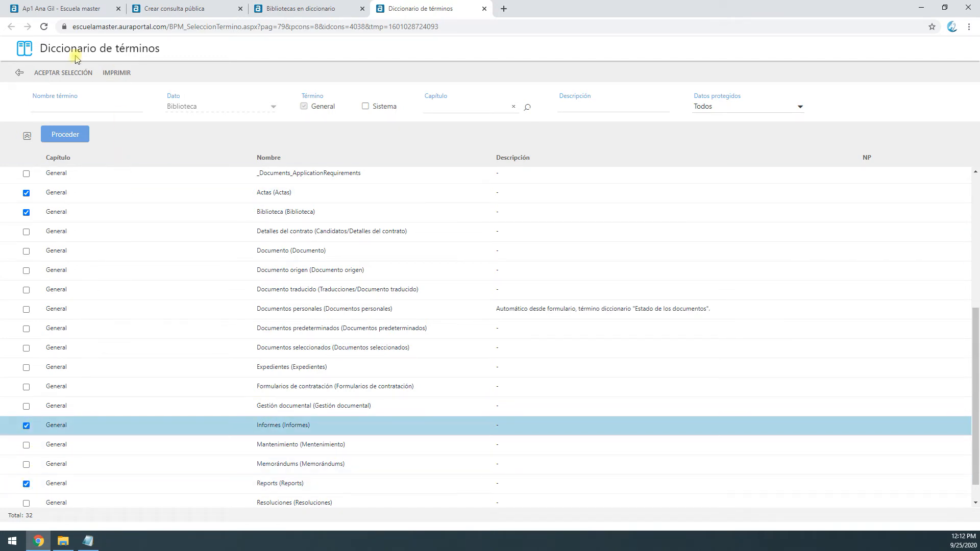
pyautogui.click(72, 73)
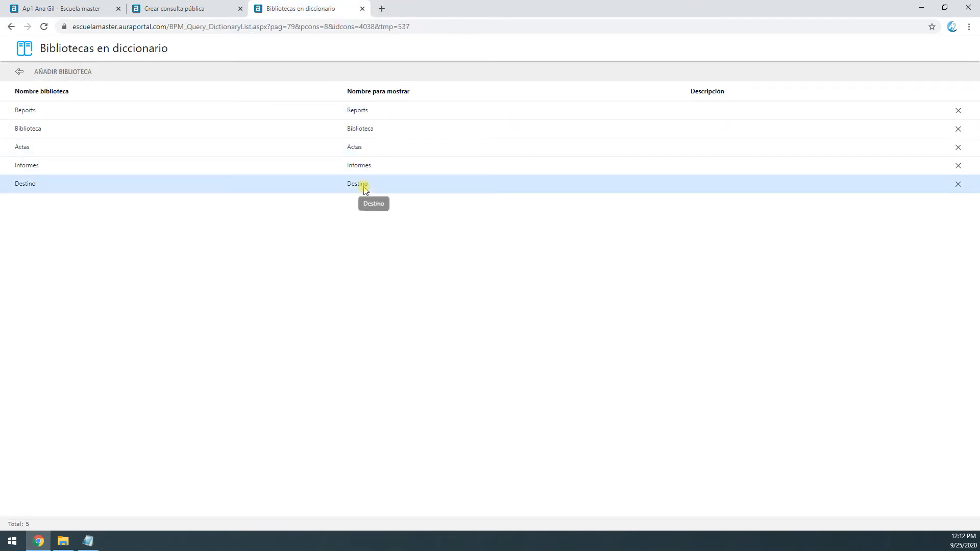
pyautogui.click(21, 72)
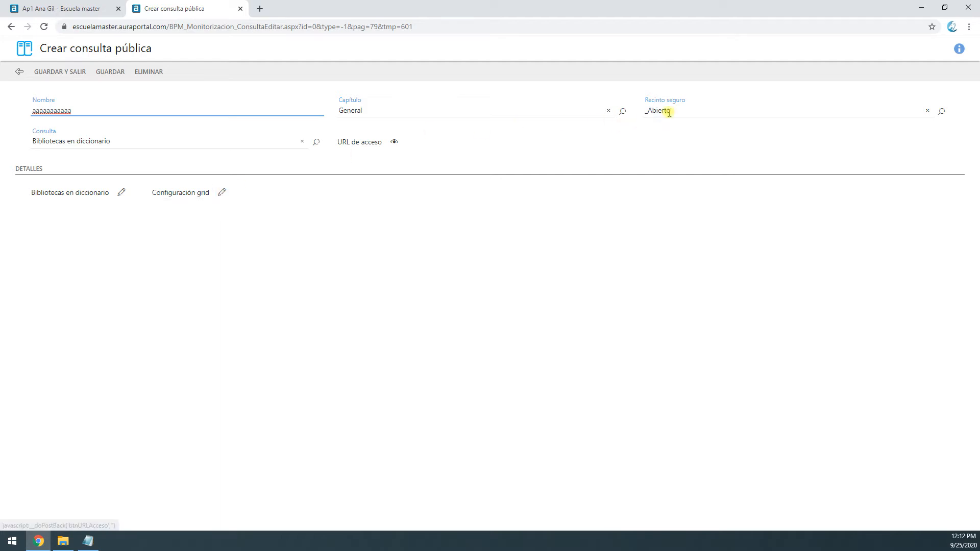
# Review the query's grid configuration, including its filters and columns, and save and close the query
pyautogui.click(223, 193)
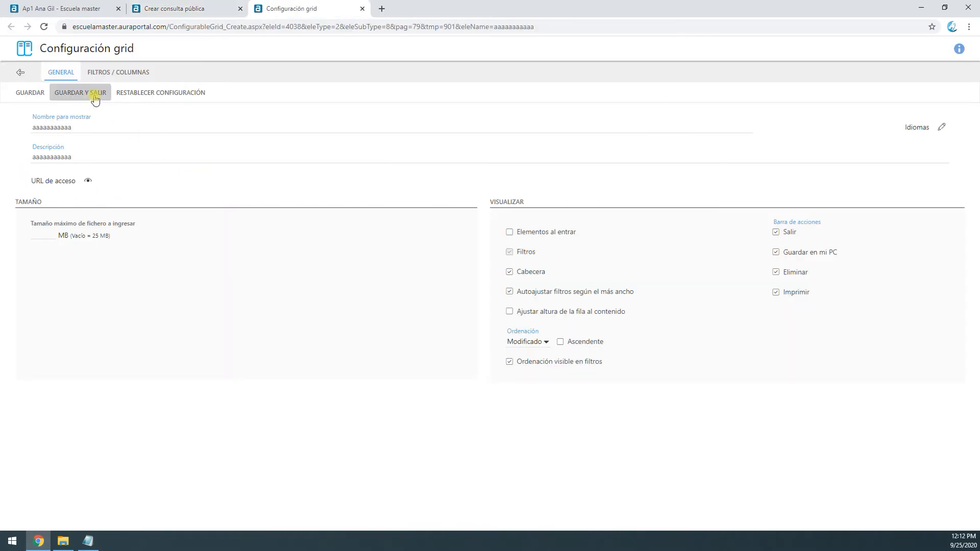
pyautogui.click(113, 74)
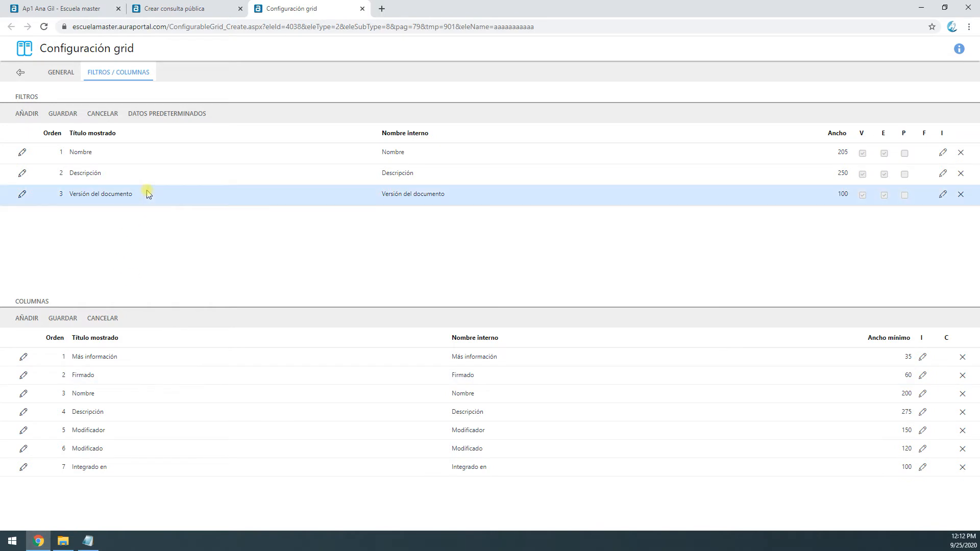
pyautogui.click(19, 74)
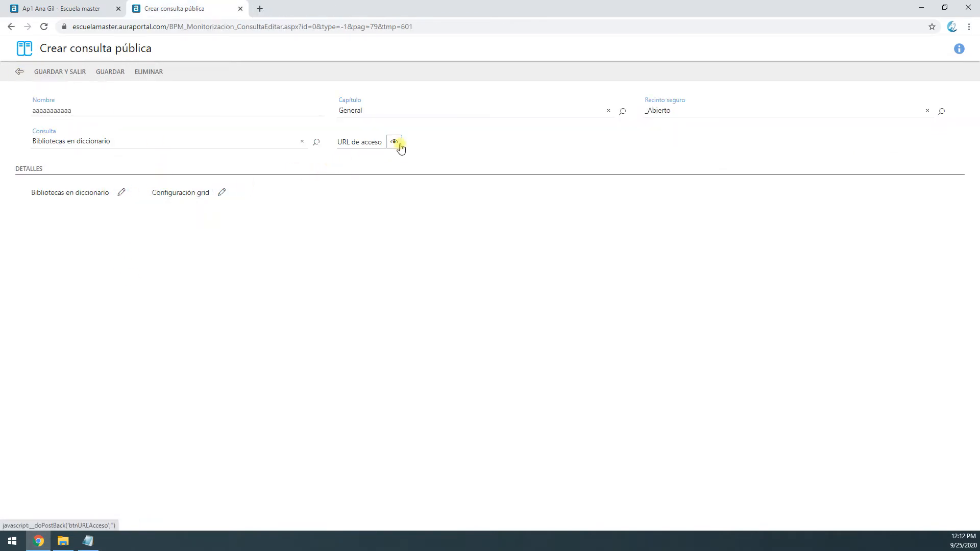
pyautogui.click(107, 73)
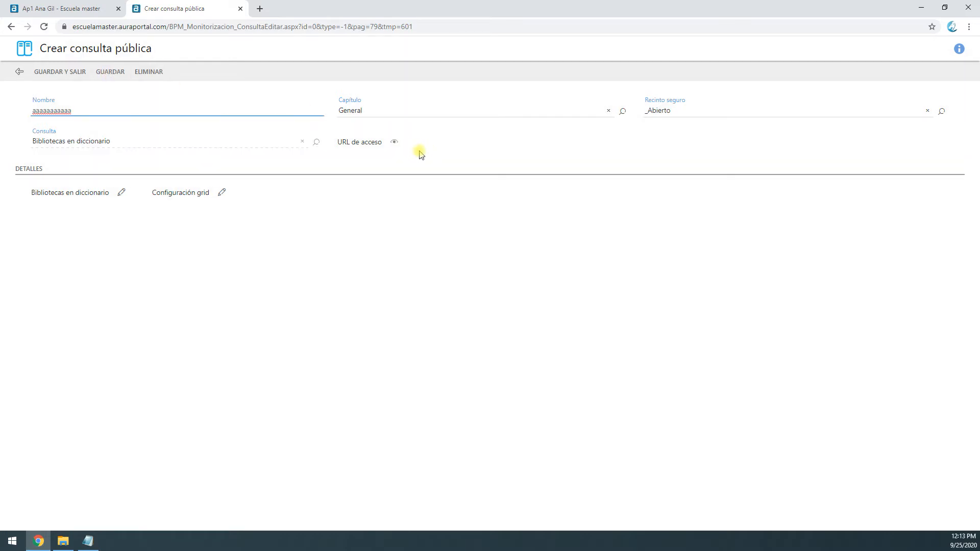
pyautogui.click(62, 73)
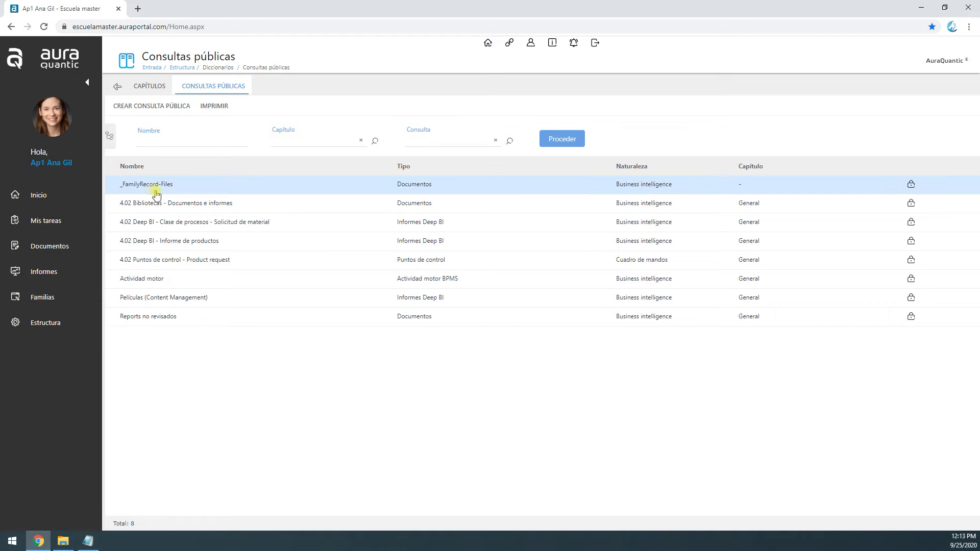
# Refresh the public queries list, run the "aaaaaaaaaaa" dictionary libraries query from the document libraries, review its results, and close it
pyautogui.click(561, 139)
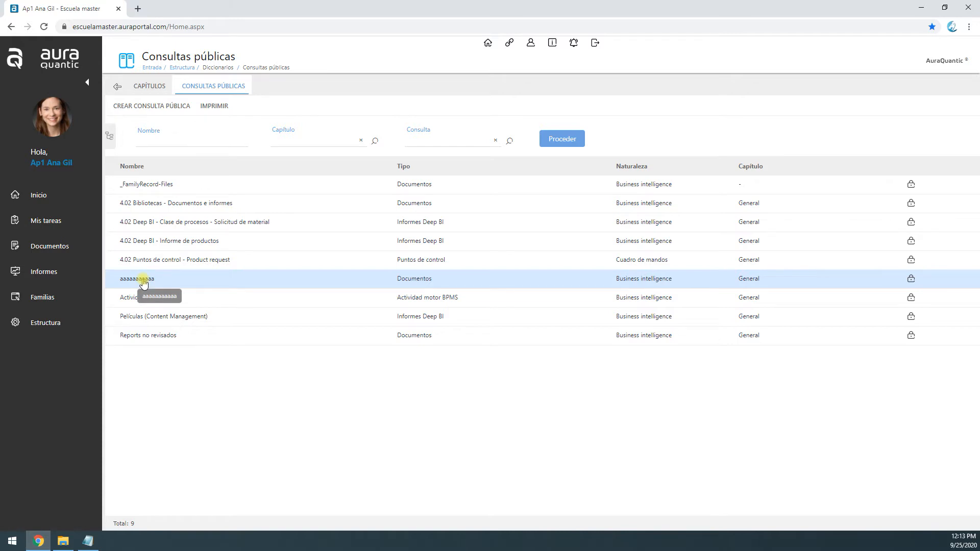
pyautogui.click(44, 250)
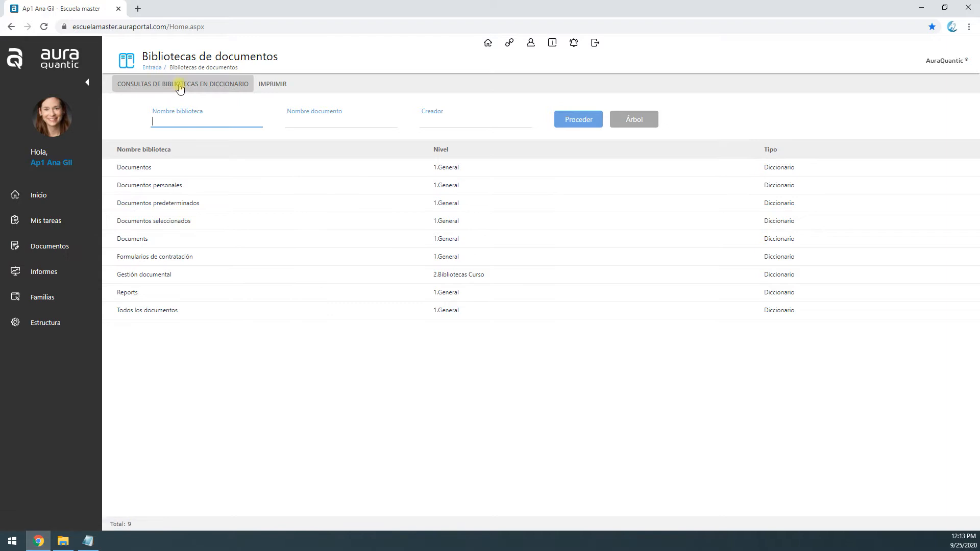
pyautogui.click(224, 90)
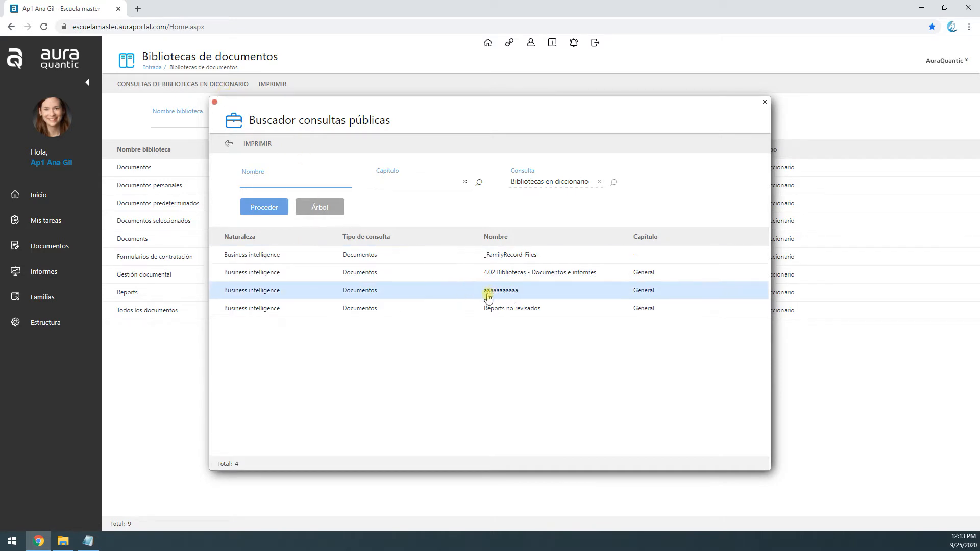
pyautogui.doubleClick(344, 298)
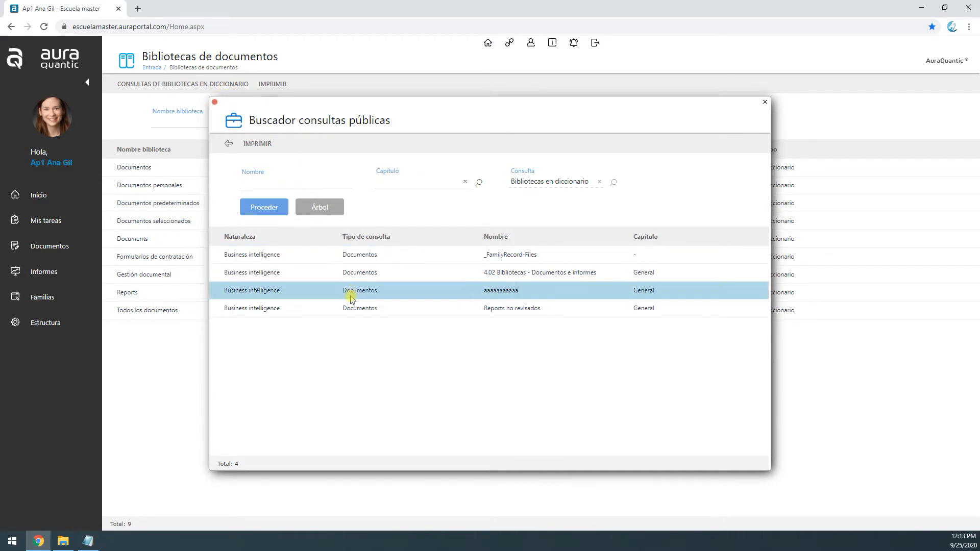
pyautogui.click(359, 218)
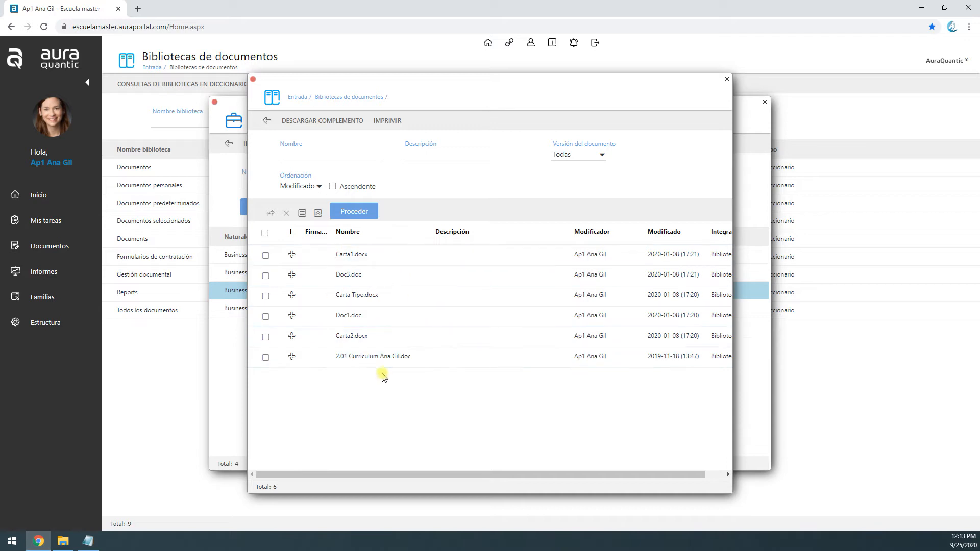
pyautogui.moveTo(416, 477); pyautogui.dragTo(437, 476)
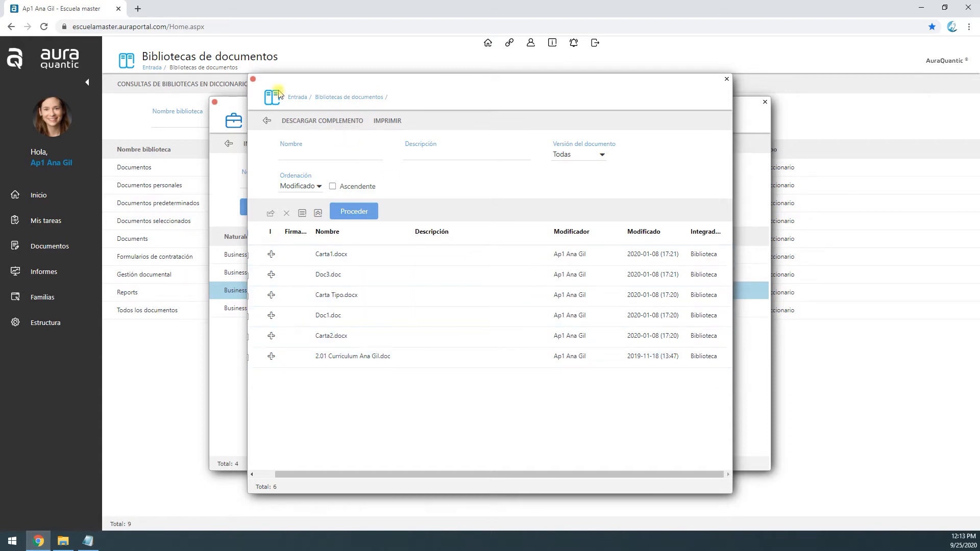
pyautogui.click(253, 83)
# Add the Biblioteca column to the grid configuration of the public query "aaaaaaaaaaa" and return to the query's settings
pyautogui.click(71, 324)
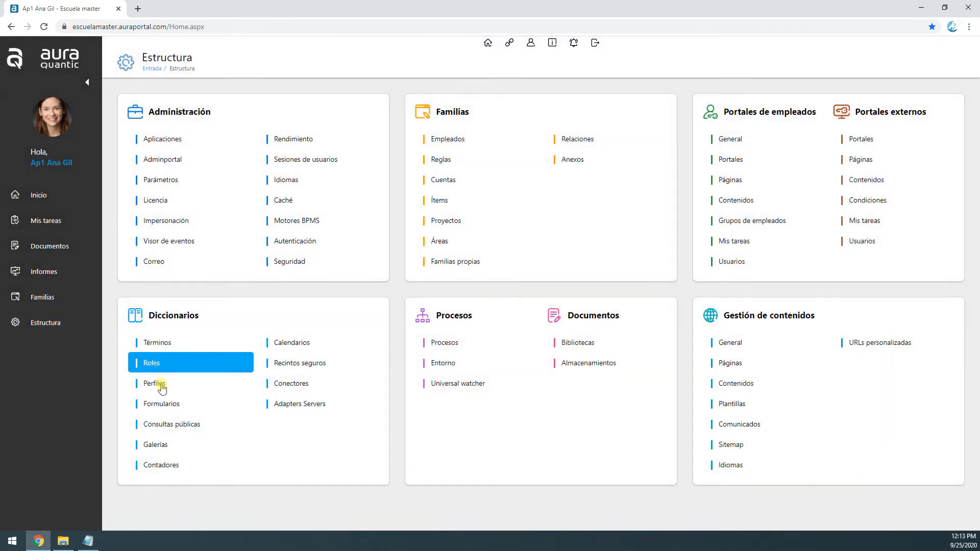
pyautogui.click(179, 428)
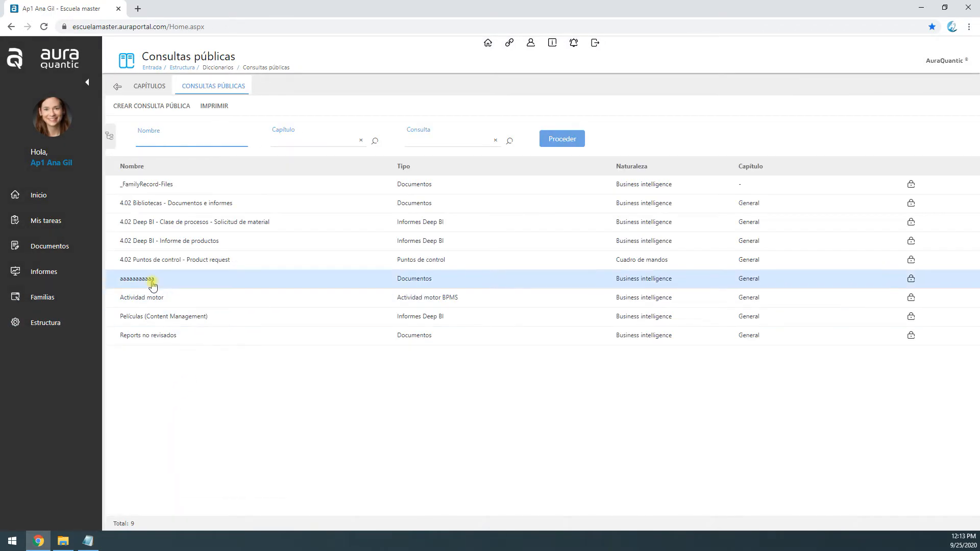
pyautogui.click(150, 280)
pyautogui.click(471, 259)
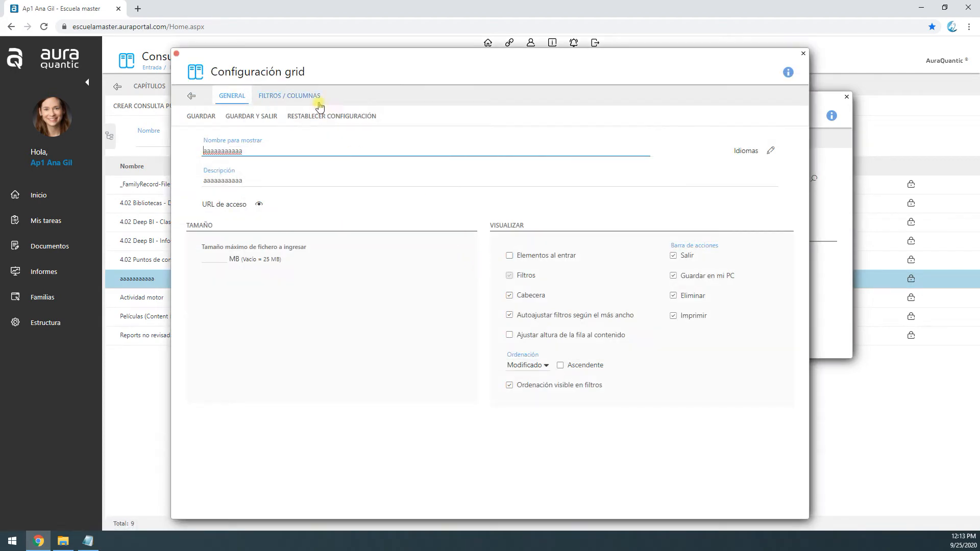
pyautogui.click(305, 97)
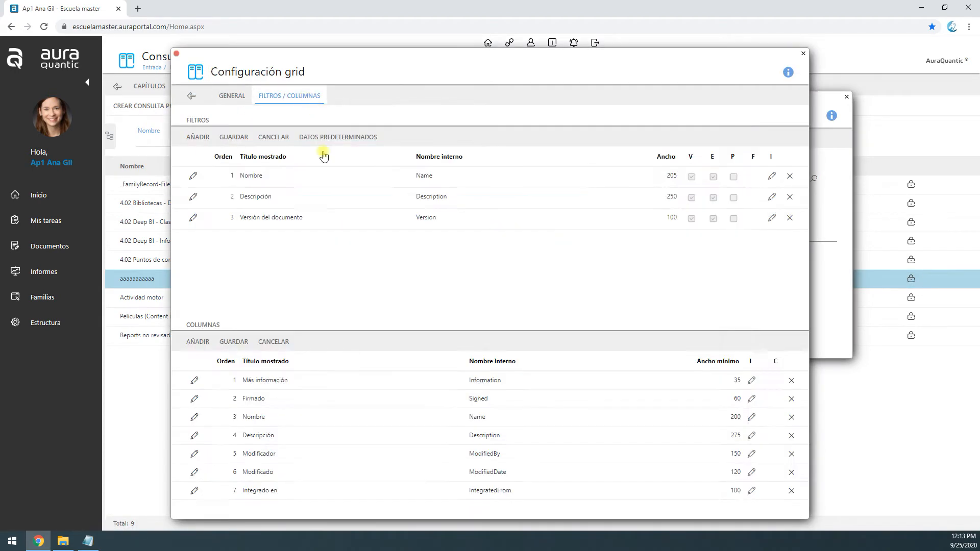
pyautogui.click(198, 342)
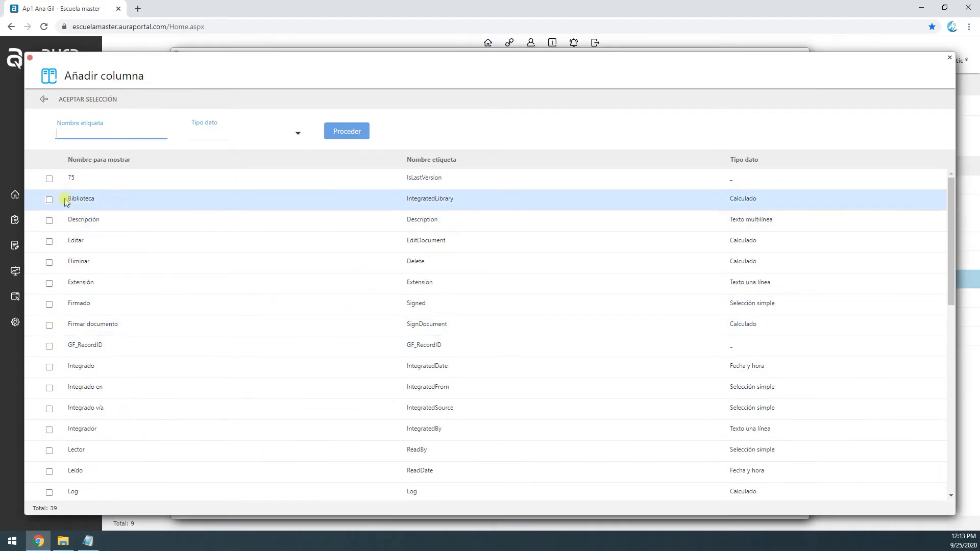
pyautogui.click(92, 99)
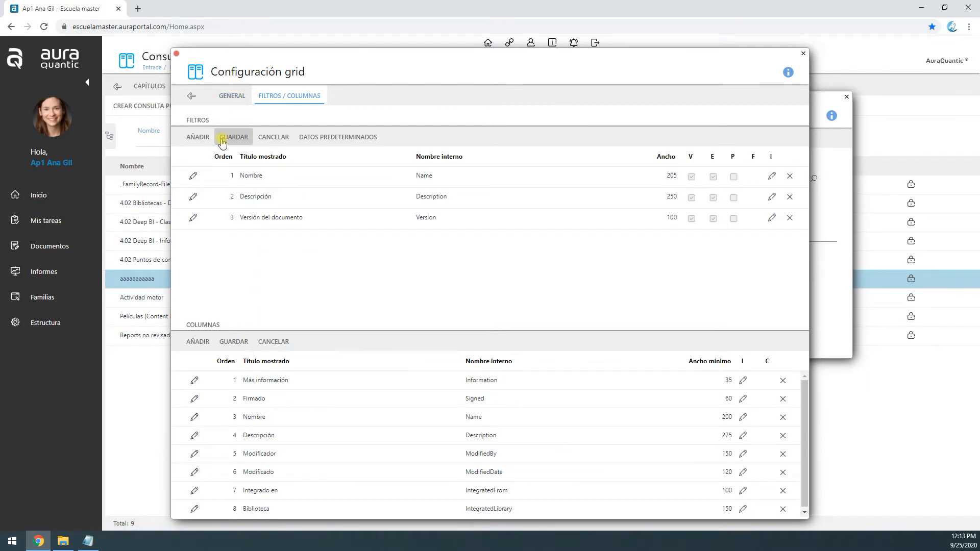
pyautogui.click(194, 96)
# Copy the query's employee access URL, open it in a new browser tab, and run the query there
pyautogui.click(517, 208)
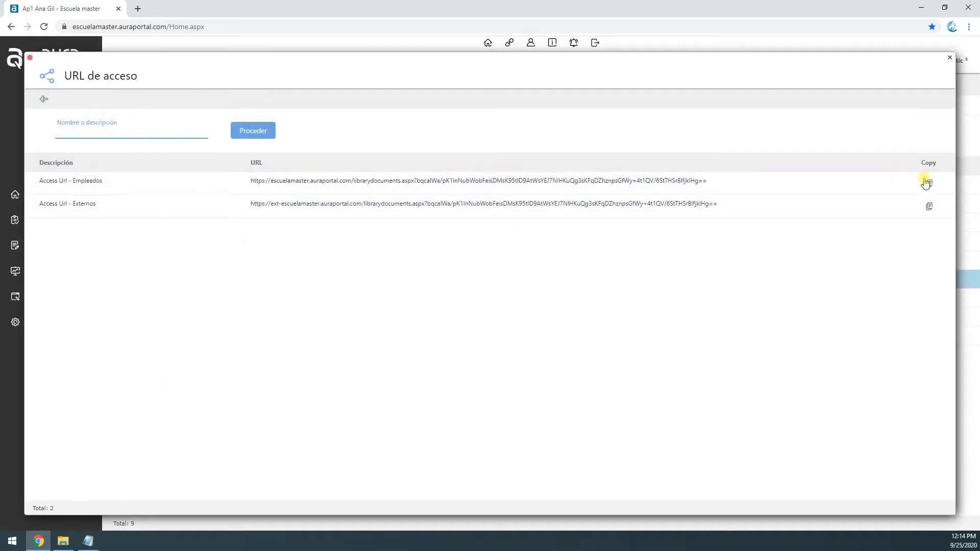
pyautogui.click(929, 185)
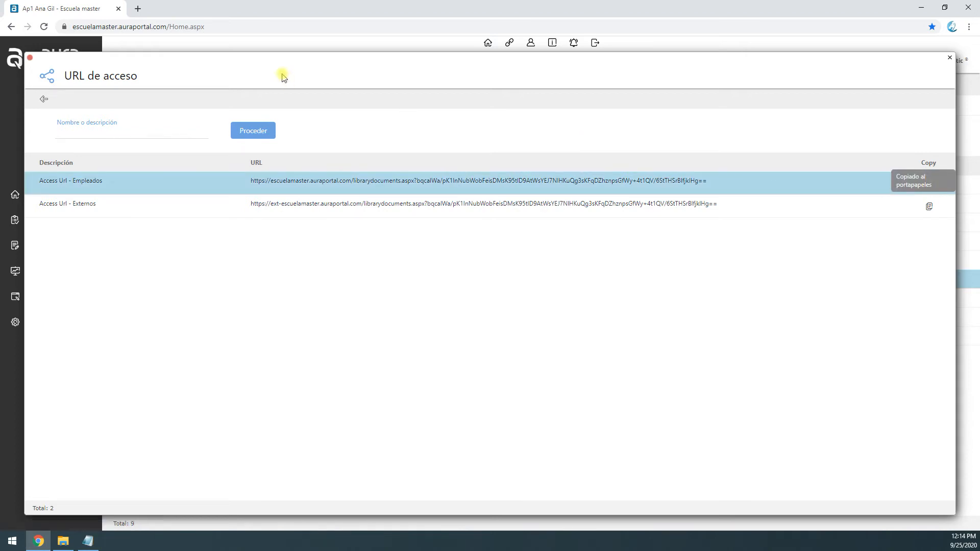
pyautogui.click(138, 8)
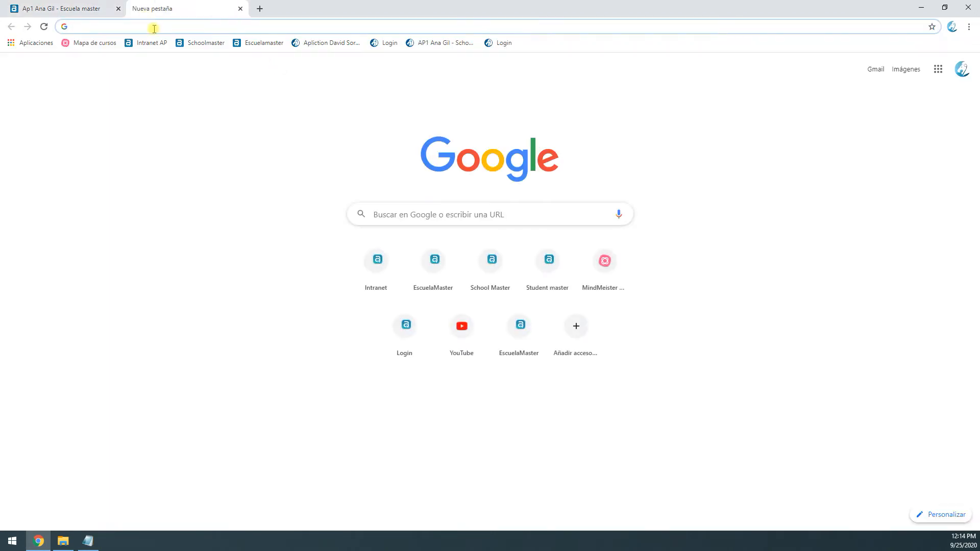
pyautogui.hotkey('ctrl', 'v')
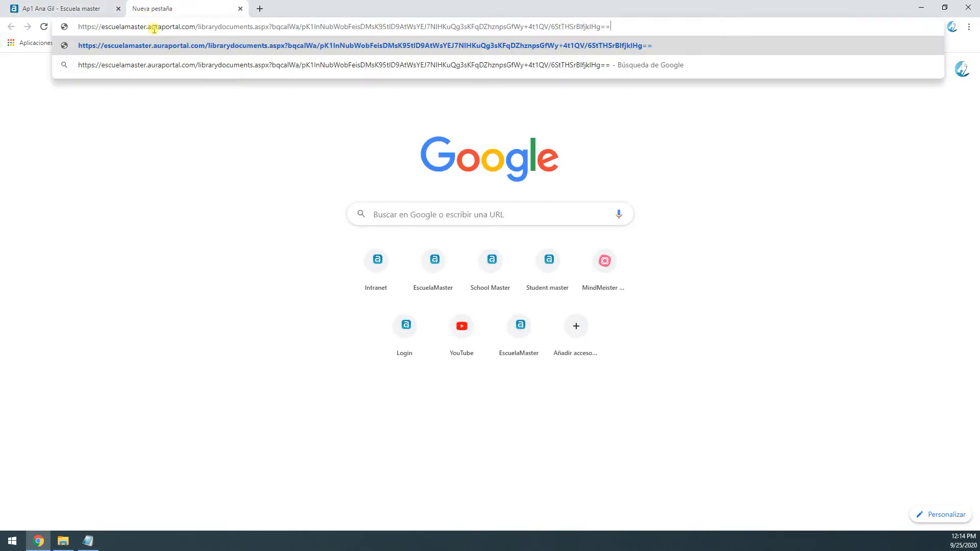
pyautogui.press('Return')
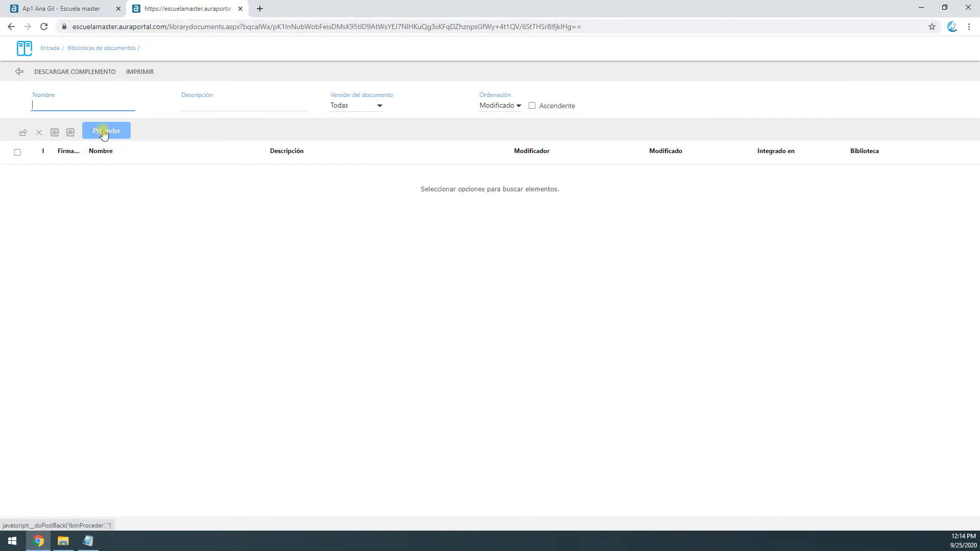
pyautogui.click(104, 131)
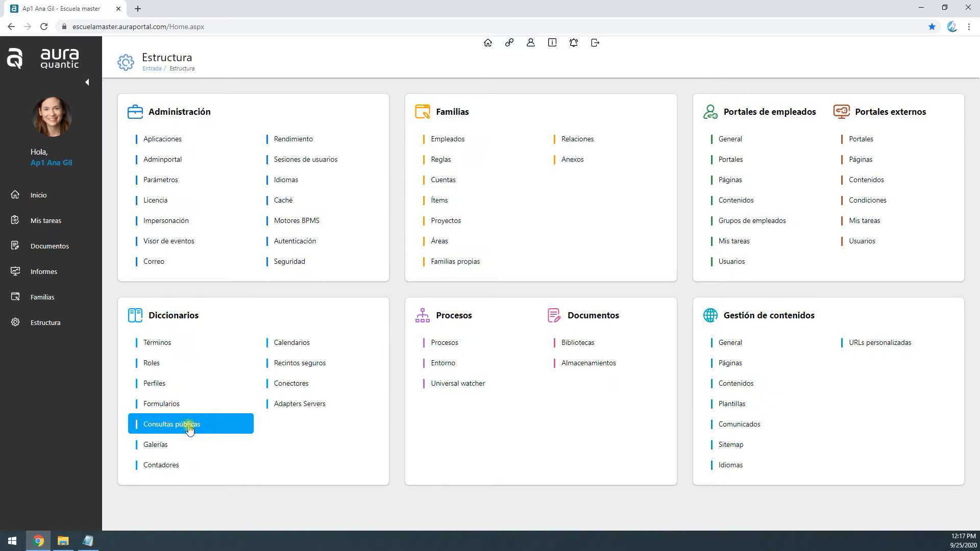
# Start a new public query in the public queries dictionary and set its type to Informes SQL
pyautogui.click(188, 429)
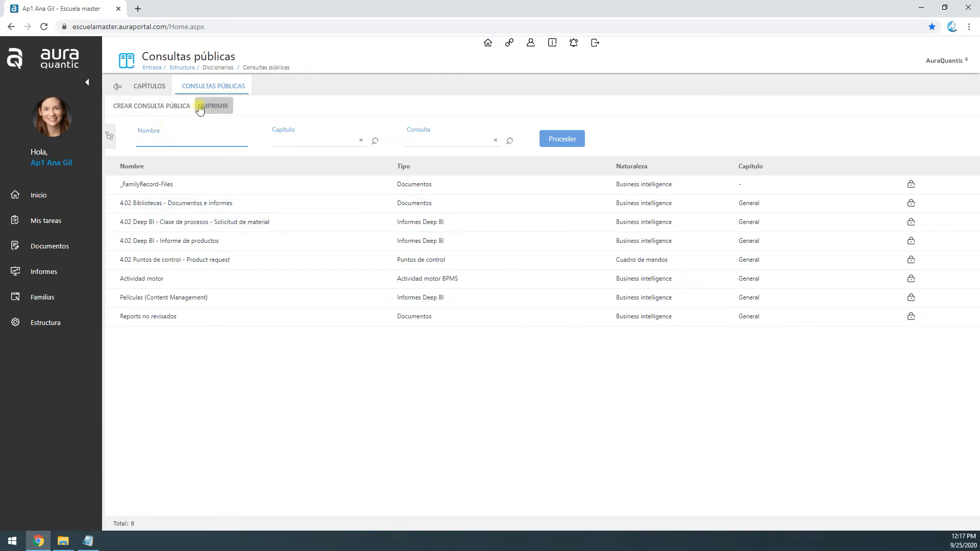
pyautogui.click(176, 106)
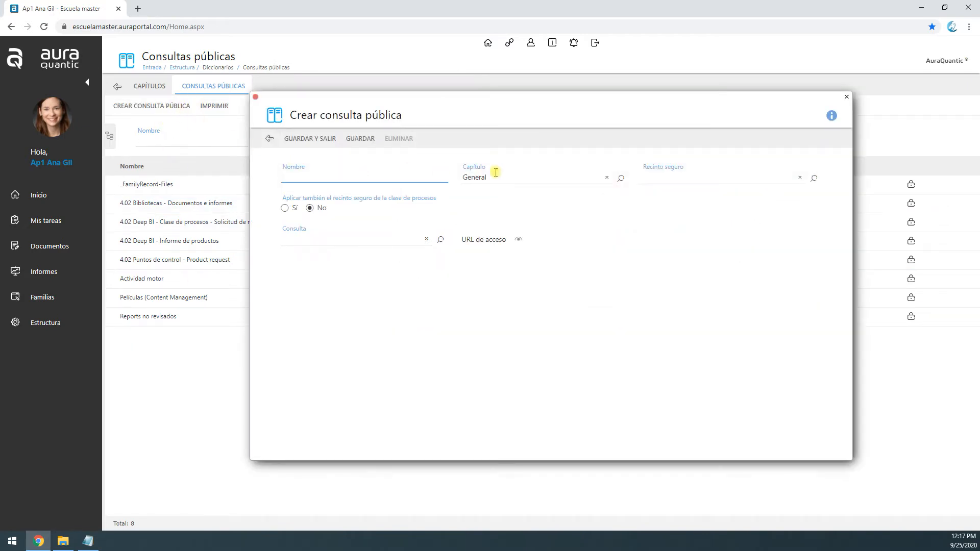
pyautogui.click(415, 240)
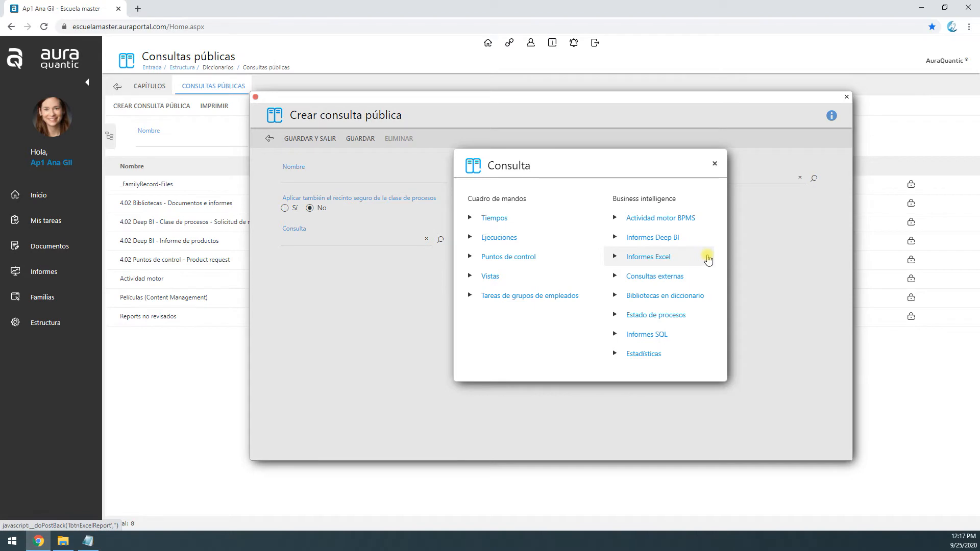
pyautogui.click(646, 336)
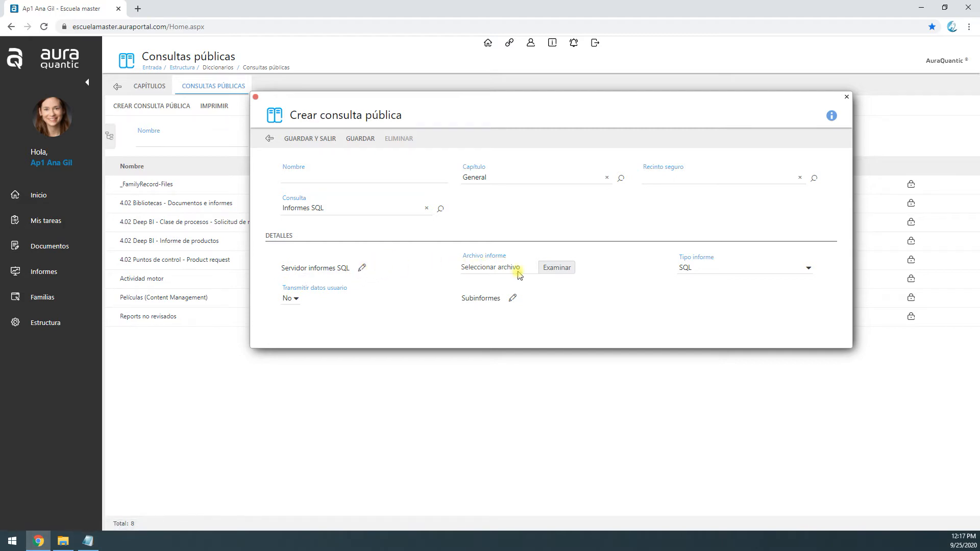
pyautogui.click(314, 209)
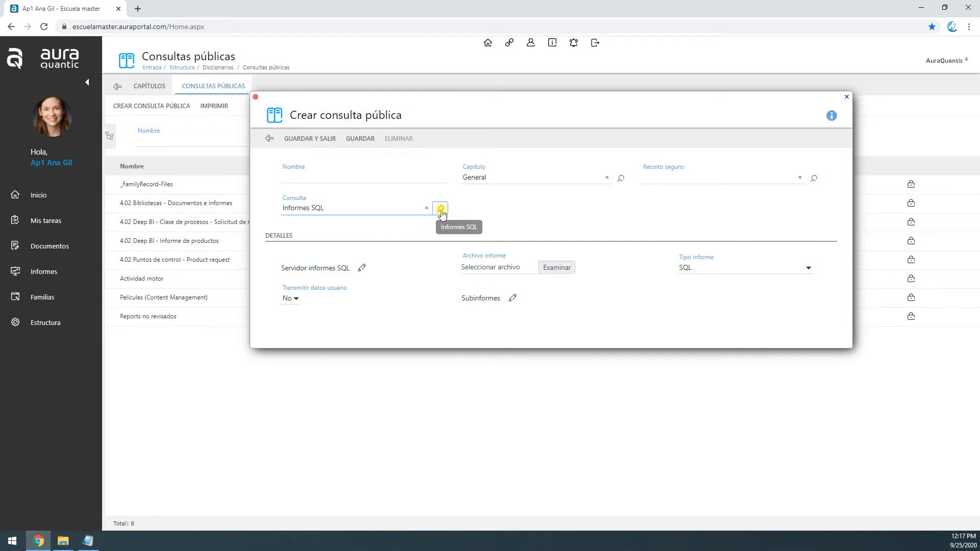
# Change the new query's type to Consultas externas and place the cursor in its URL field
pyautogui.click(440, 209)
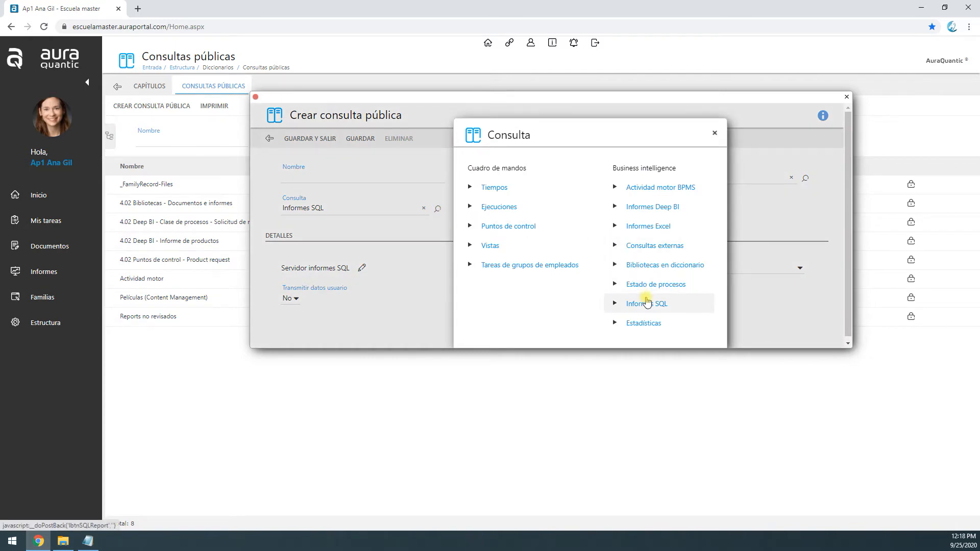
pyautogui.click(657, 249)
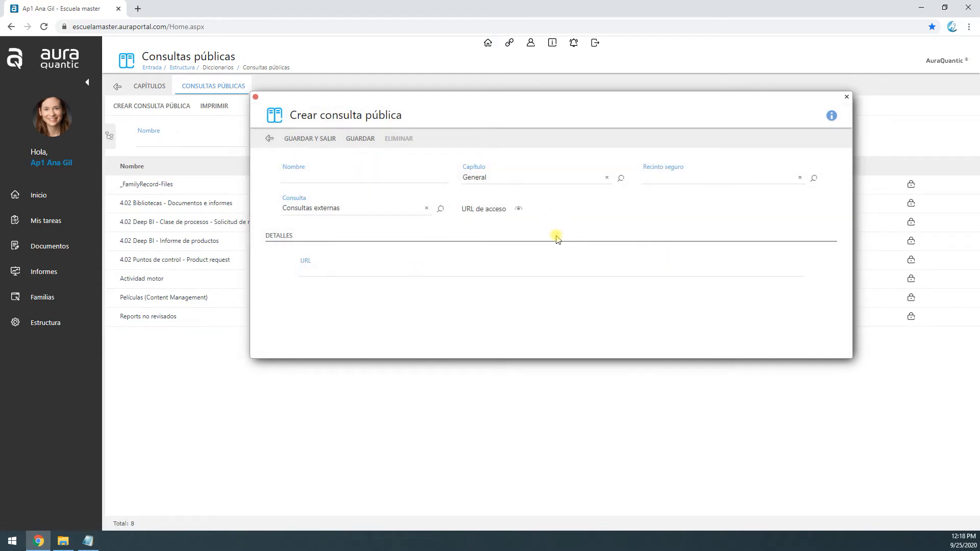
pyautogui.click(343, 273)
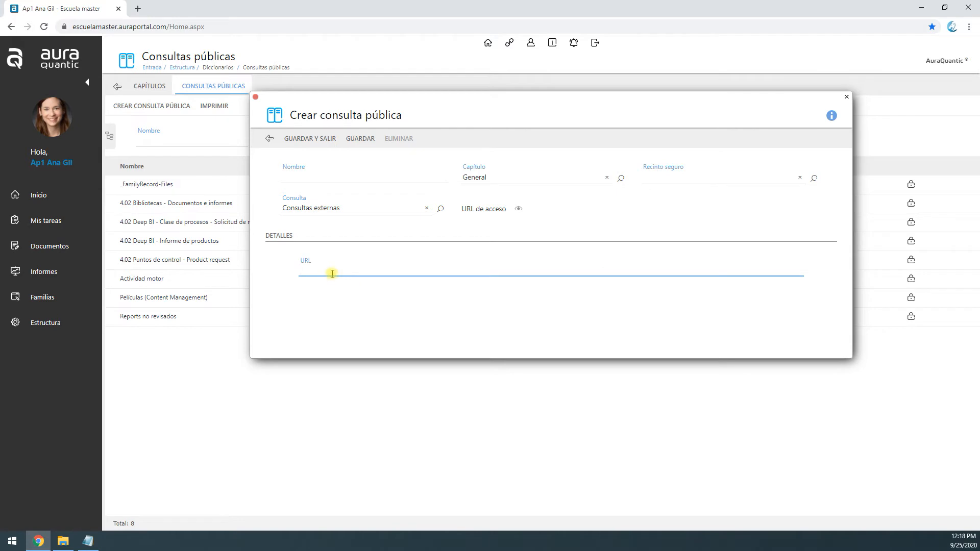
# Open the public query "Excel" from the public queries dictionary and view its Excel report configuration
pyautogui.click(214, 426)
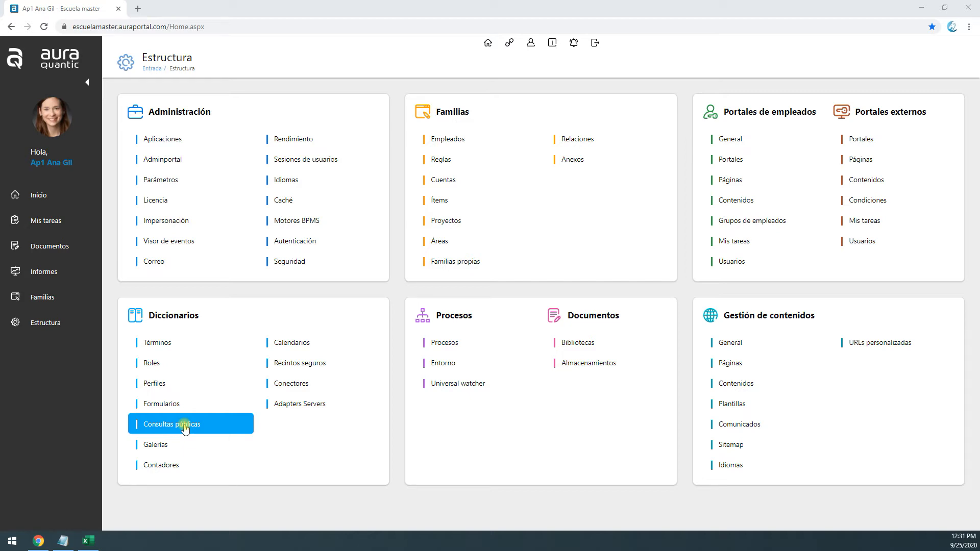
pyautogui.click(204, 426)
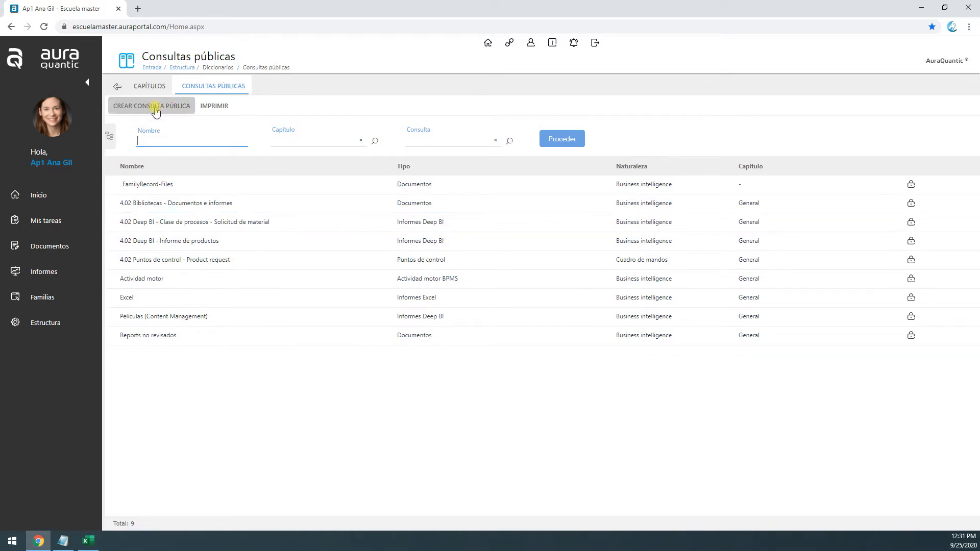
pyautogui.click(160, 298)
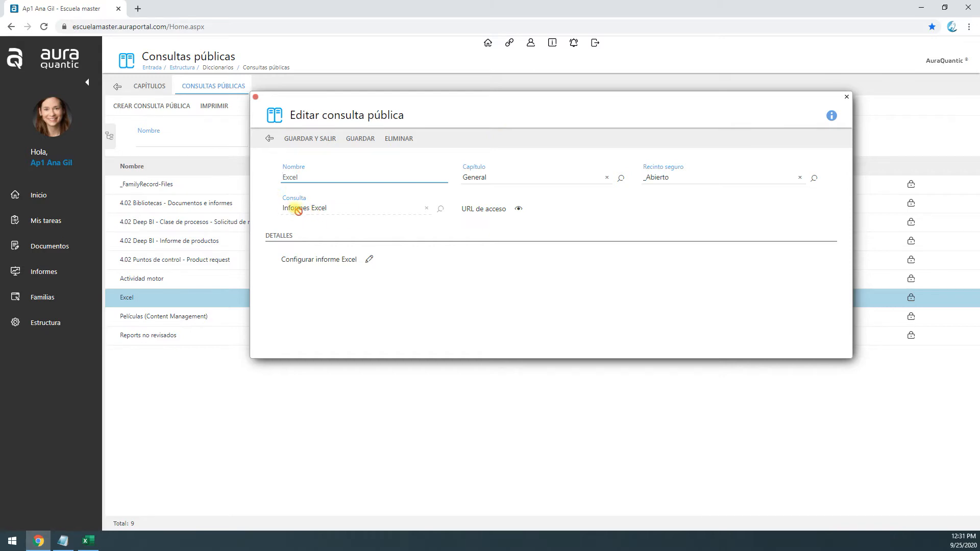
pyautogui.click(360, 260)
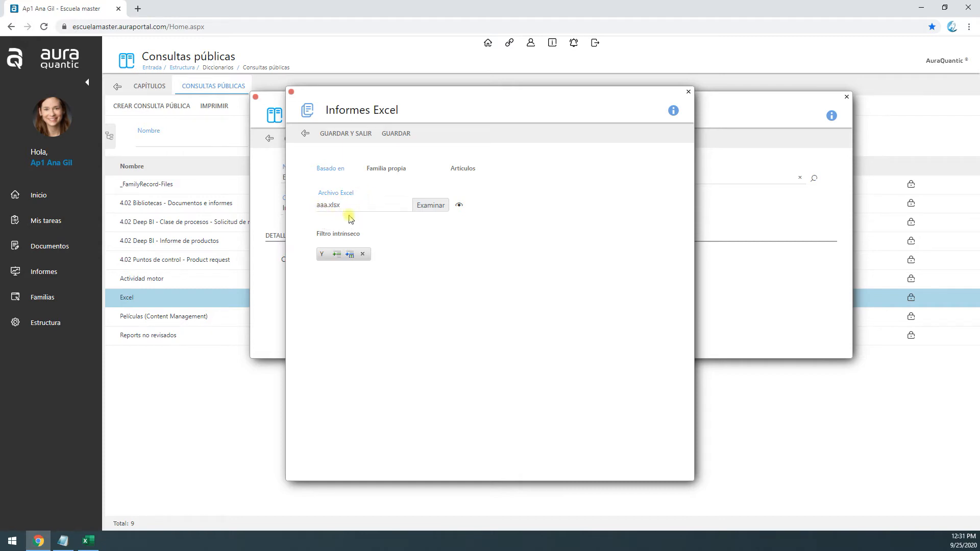
# Switch to Excel and examine the field tags in cells A1 to C1 of aaa.xlsx alongside the report configuration
pyautogui.click(88, 541)
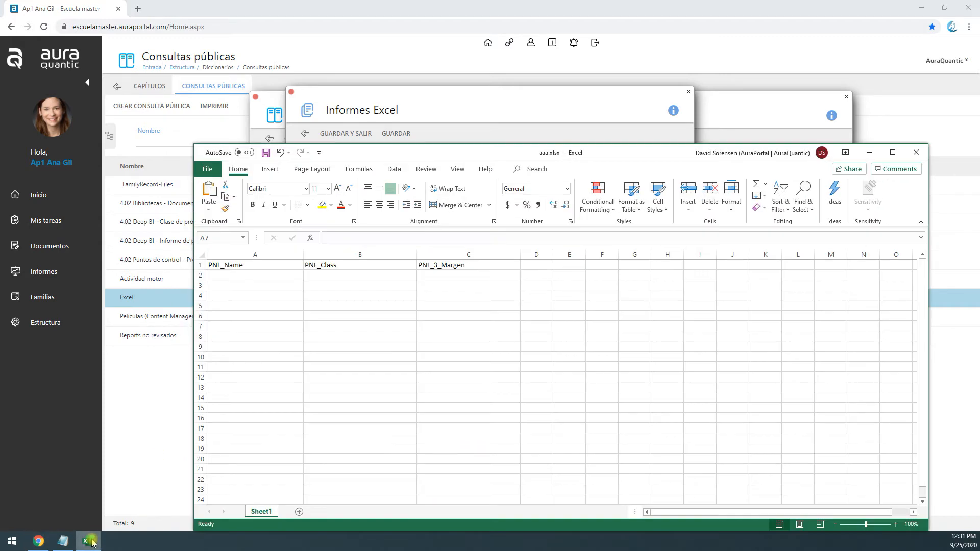
pyautogui.click(229, 277)
pyautogui.click(232, 266)
pyautogui.click(344, 266)
pyautogui.click(446, 266)
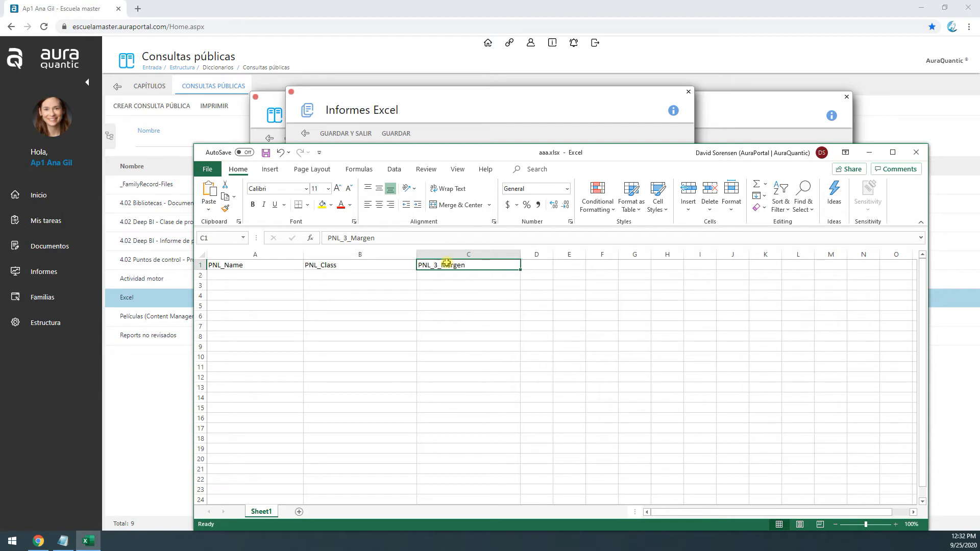
pyautogui.click(265, 264)
pyautogui.moveTo(418, 153); pyautogui.dragTo(470, 235)
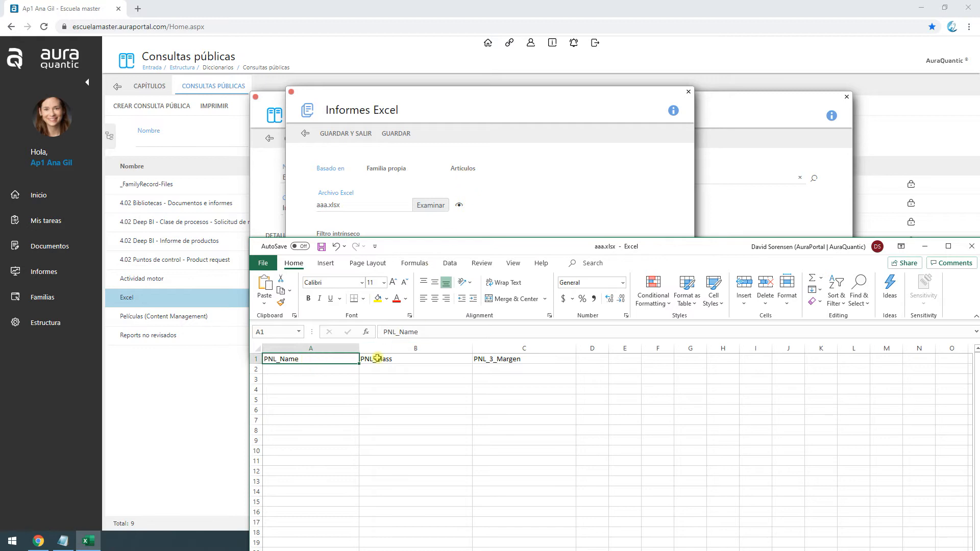
pyautogui.click(377, 359)
pyautogui.click(495, 358)
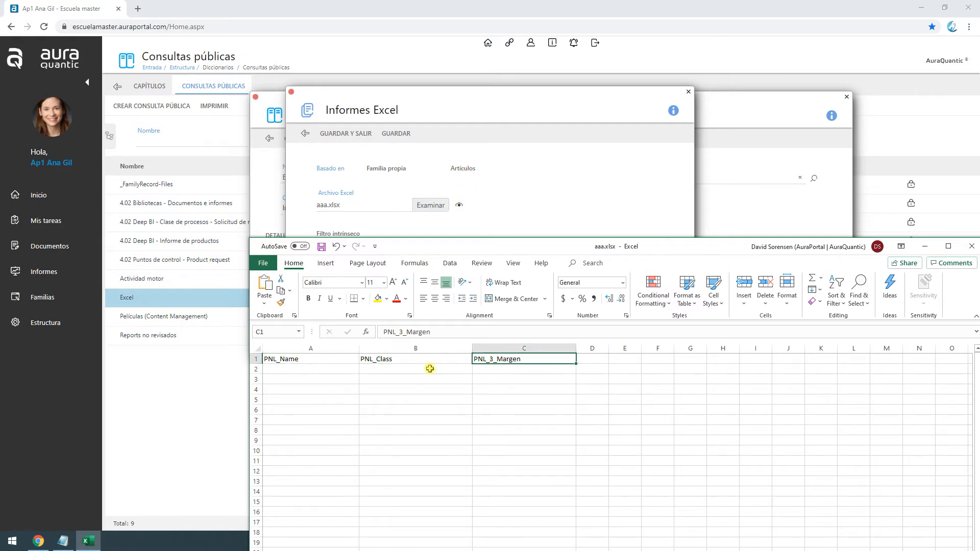
pyautogui.click(330, 358)
pyautogui.click(387, 358)
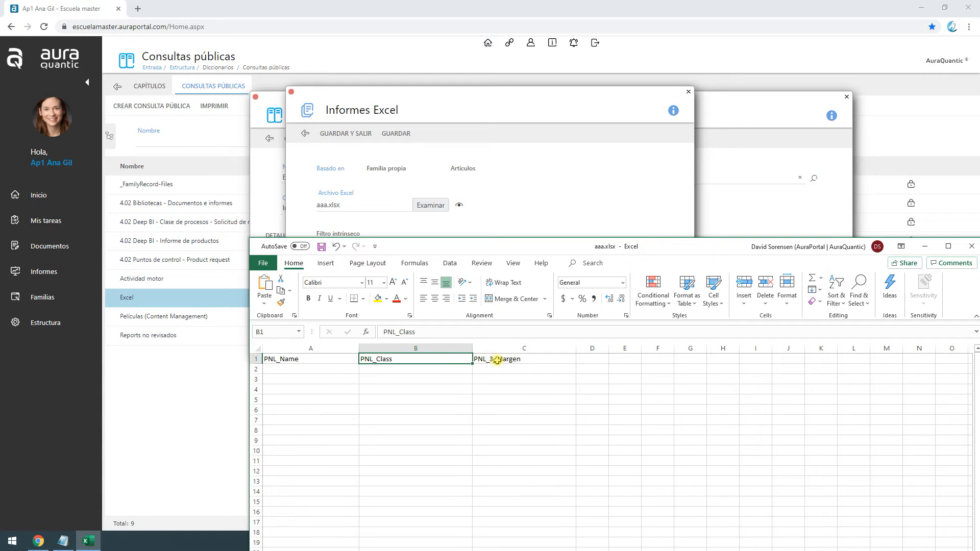
# Add a second worksheet to aaa.xlsx and select a block of cells on it
pyautogui.click(496, 361)
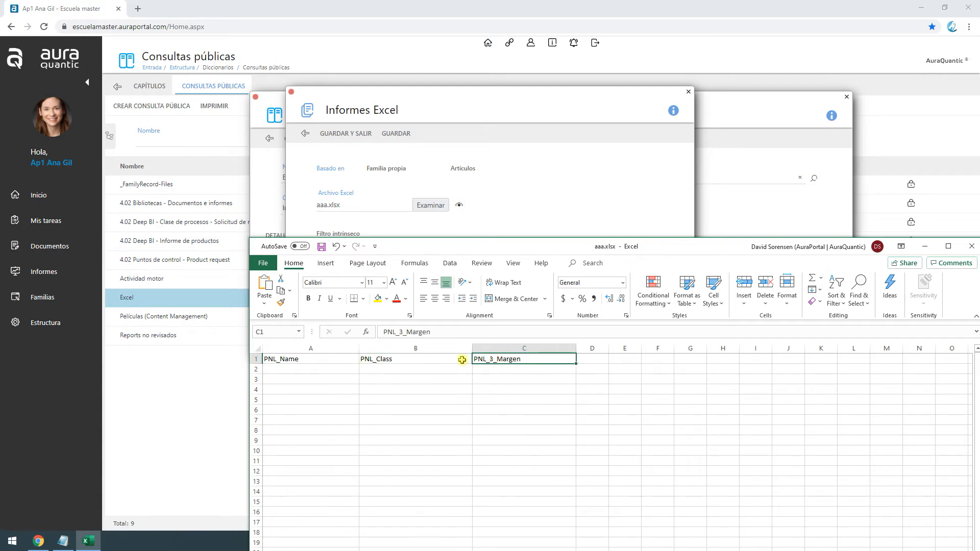
pyautogui.moveTo(497, 247); pyautogui.dragTo(491, 78)
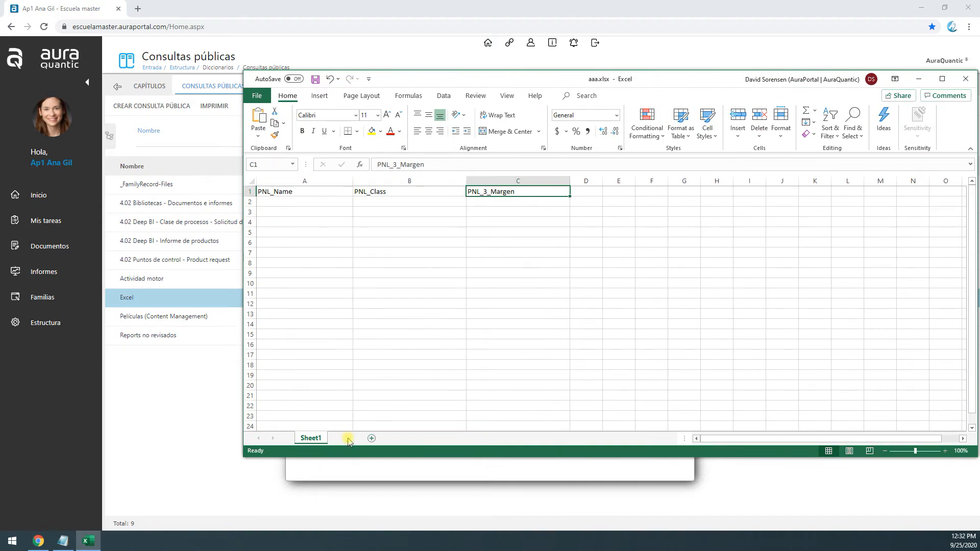
pyautogui.click(348, 439)
pyautogui.moveTo(292, 200)
pyautogui.mouseDown()
pyautogui.moveTo(544, 357)
pyautogui.moveTo(450, 400)
pyautogui.mouseUp()
# Return to Sheet1 and select the empty cells below the field tags in columns A to C
pyautogui.click(311, 437)
pyautogui.moveTo(277, 201); pyautogui.dragTo(505, 432)
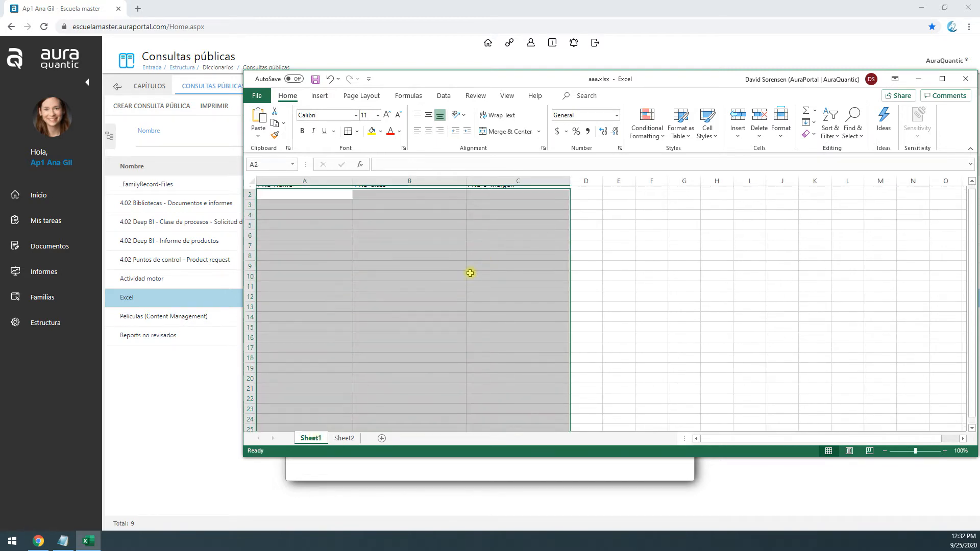
pyautogui.scroll(1, 470, 273)
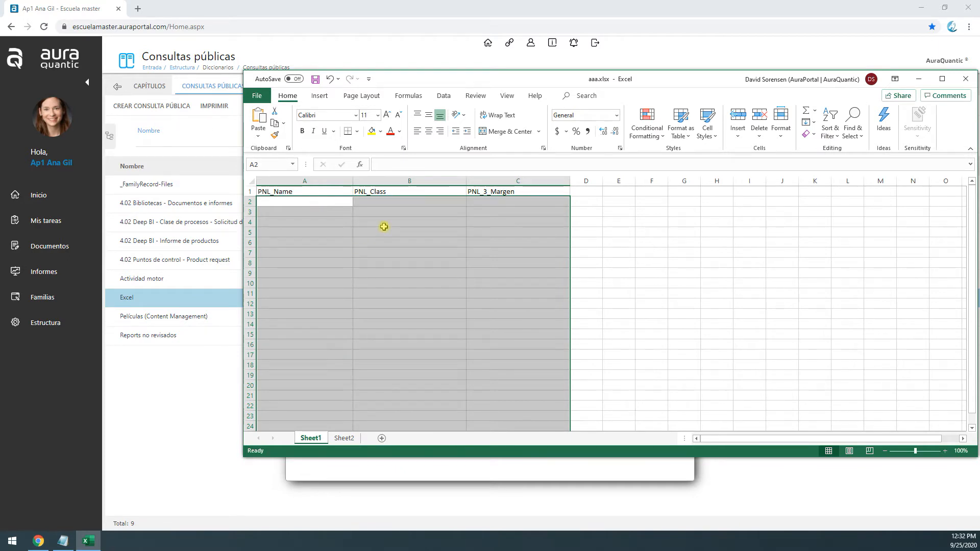
pyautogui.moveTo(512, 80); pyautogui.dragTo(605, 275)
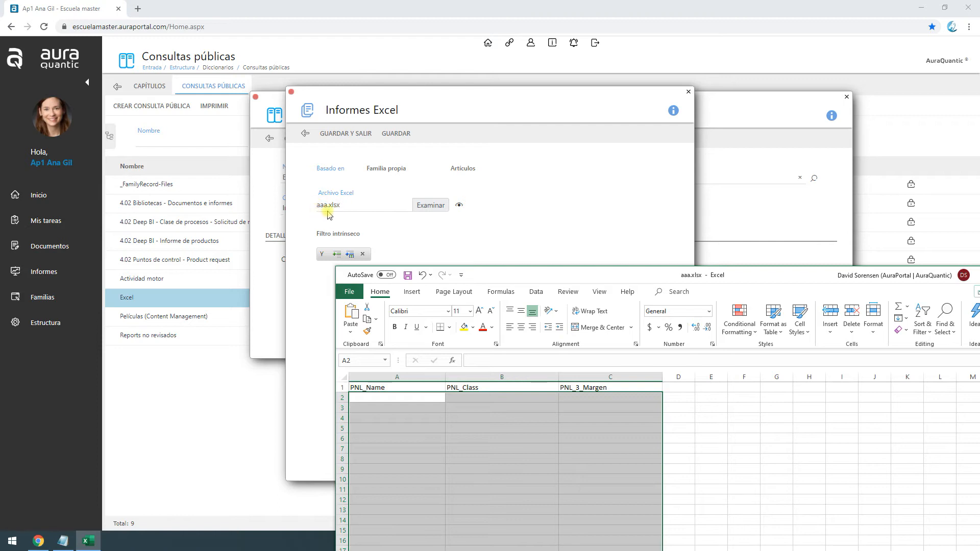
# Put the Excel workbook away and return to the Excel report configuration's file selection
pyautogui.moveTo(492, 276); pyautogui.dragTo(457, 57)
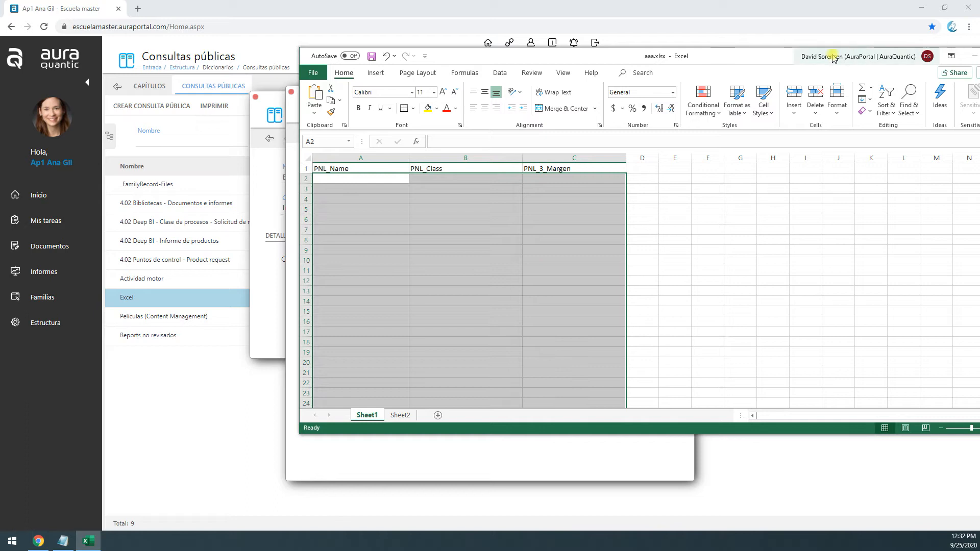
pyautogui.moveTo(721, 59); pyautogui.dragTo(684, 62)
pyautogui.click(837, 76)
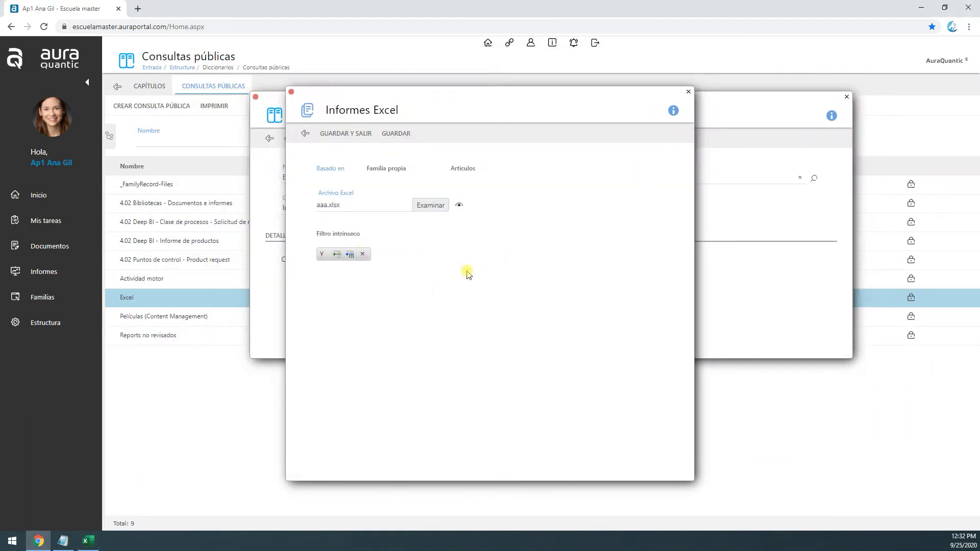
pyautogui.click(439, 207)
# Try an intrinsic filter expression on the Marca field with the operator Mayor o igual que, and remove the expression
pyautogui.click(326, 262)
pyautogui.click(337, 254)
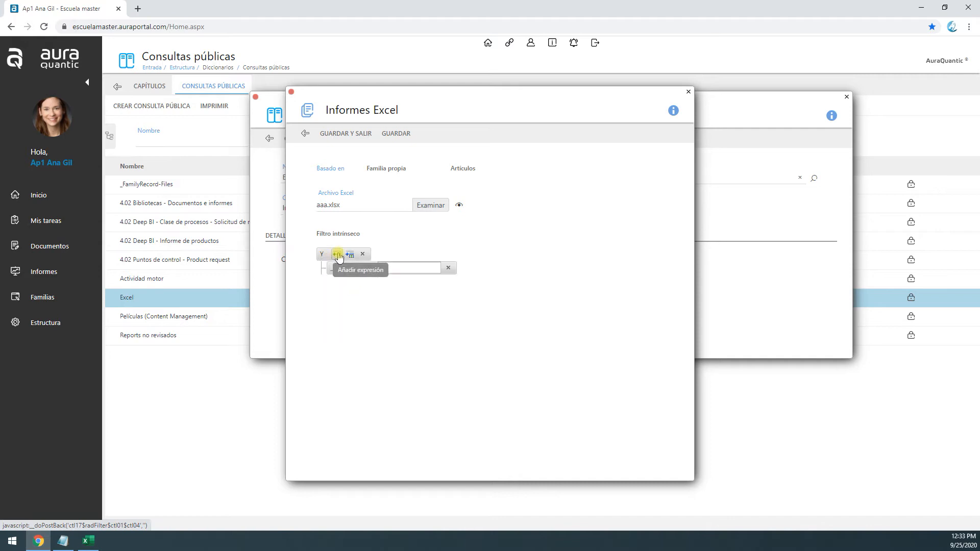
pyautogui.click(349, 269)
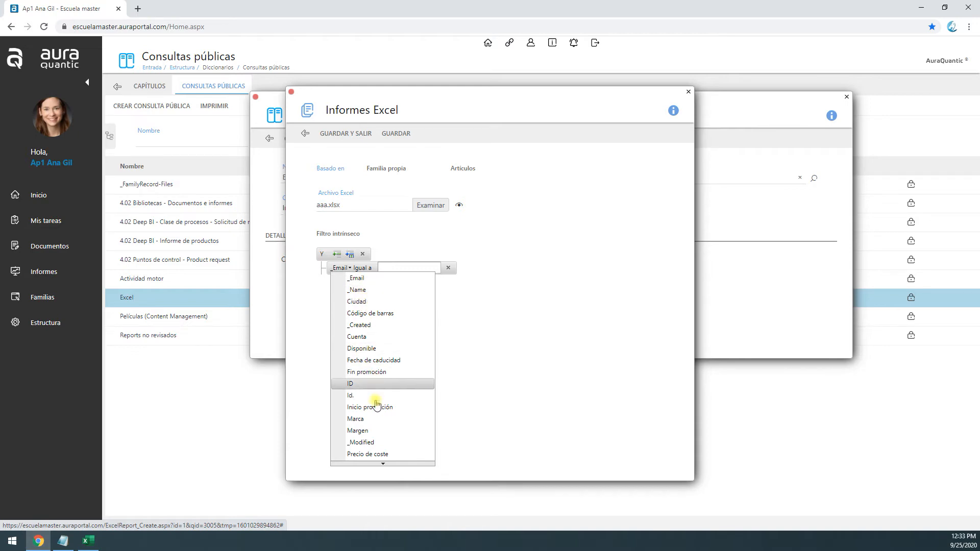
pyautogui.click(375, 419)
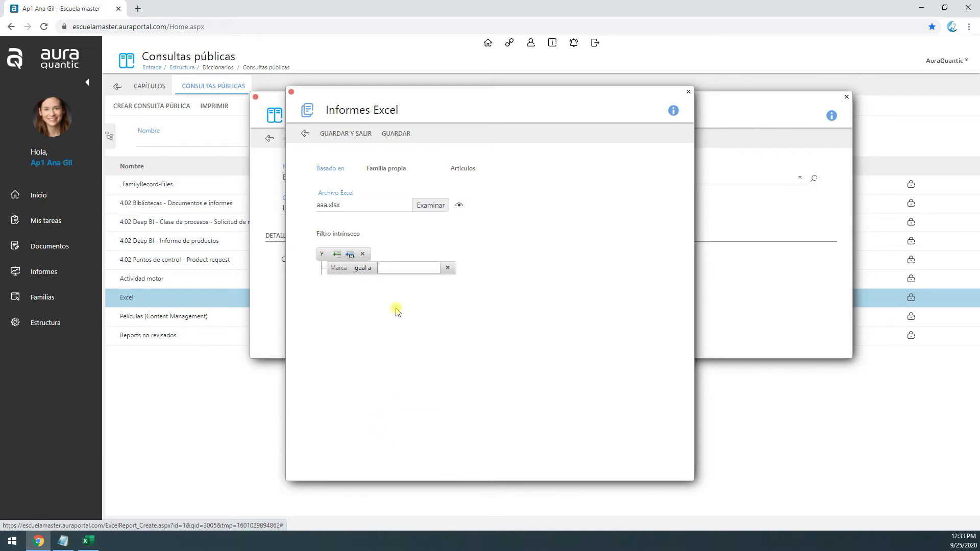
pyautogui.click(363, 268)
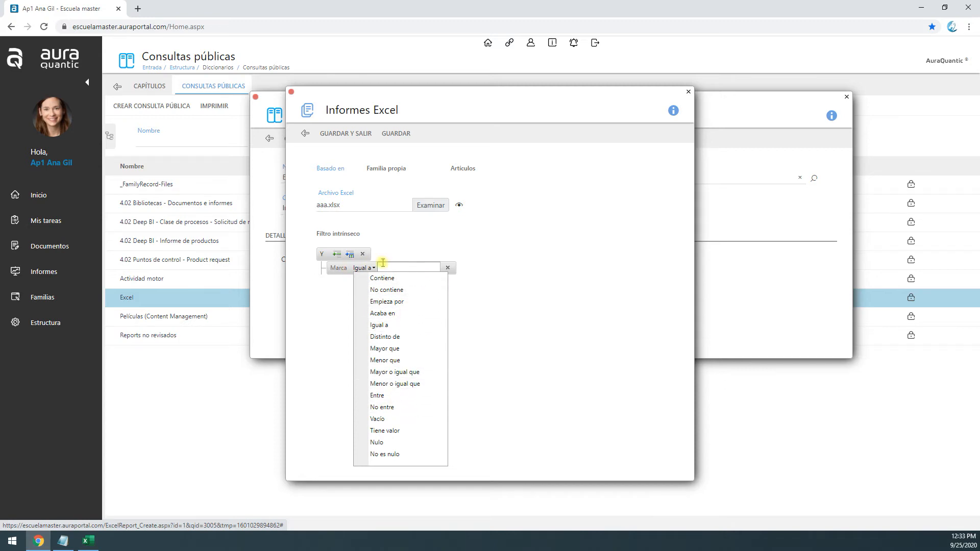
pyautogui.click(411, 371)
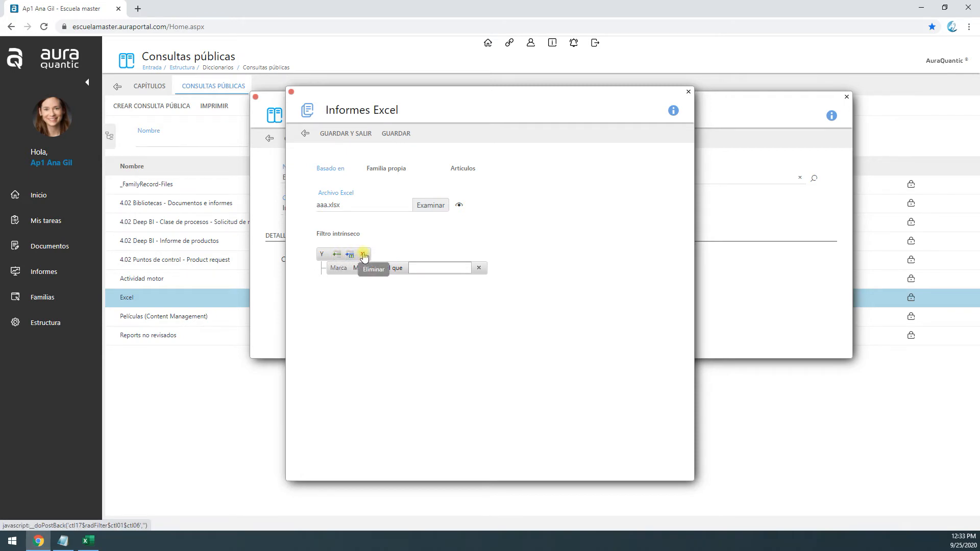
pyautogui.click(479, 269)
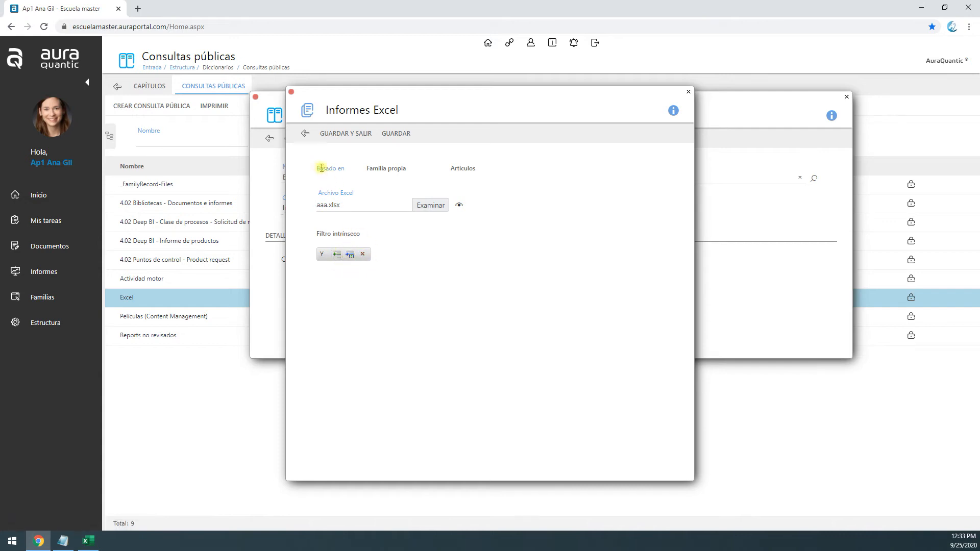
# Review the source family setting, and save and exit the Excel report configuration
pyautogui.moveTo(320, 168); pyautogui.dragTo(411, 186)
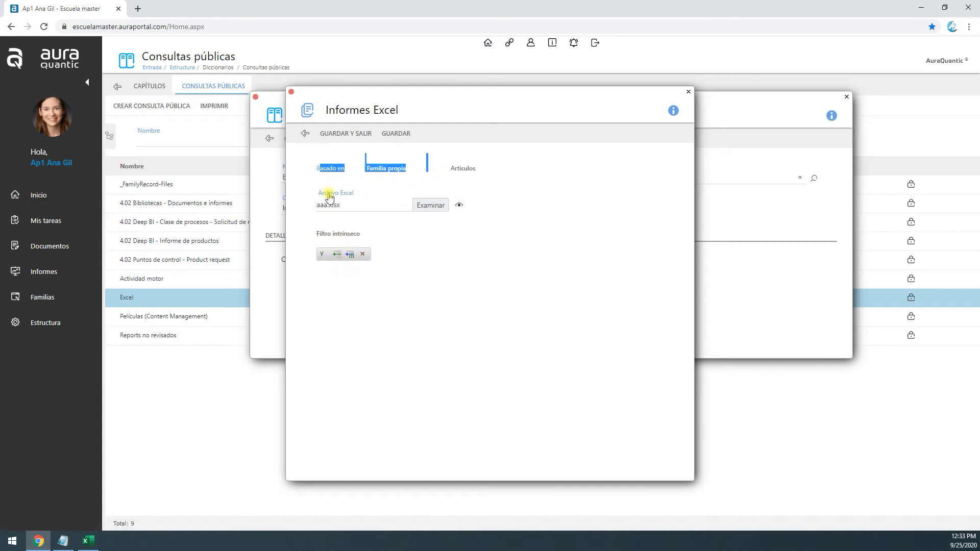
pyautogui.click(413, 227)
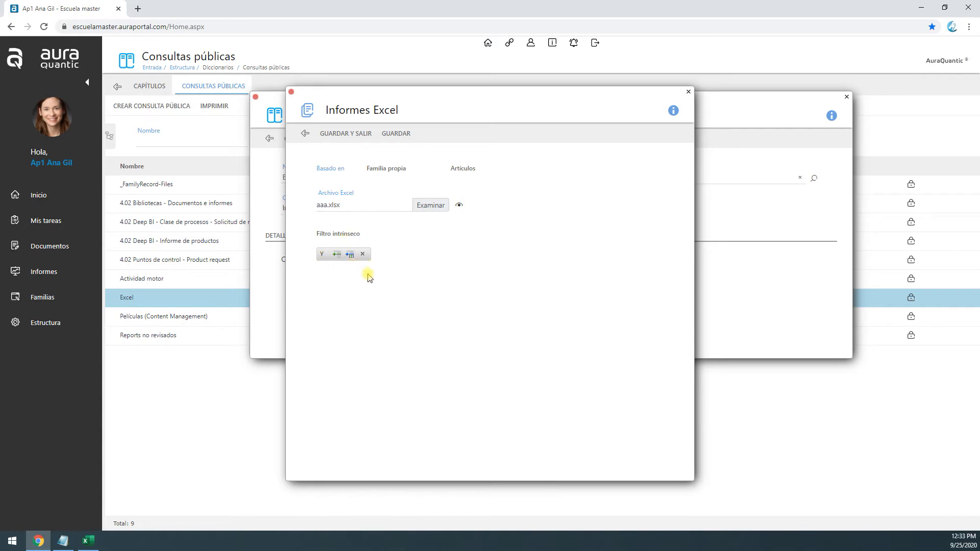
pyautogui.click(358, 134)
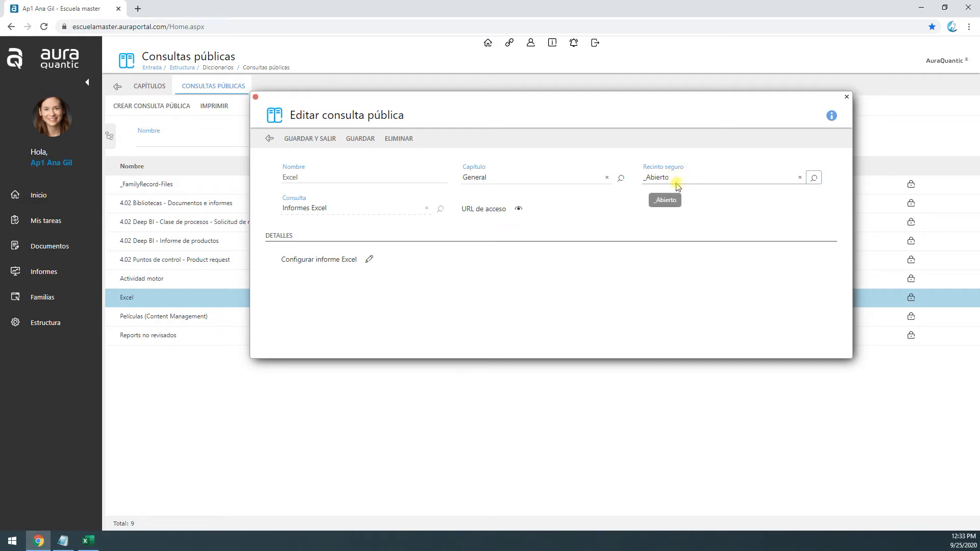
# Copy the employees' access URL of the Excel query and load it in a new browser tab to download the report
pyautogui.click(518, 209)
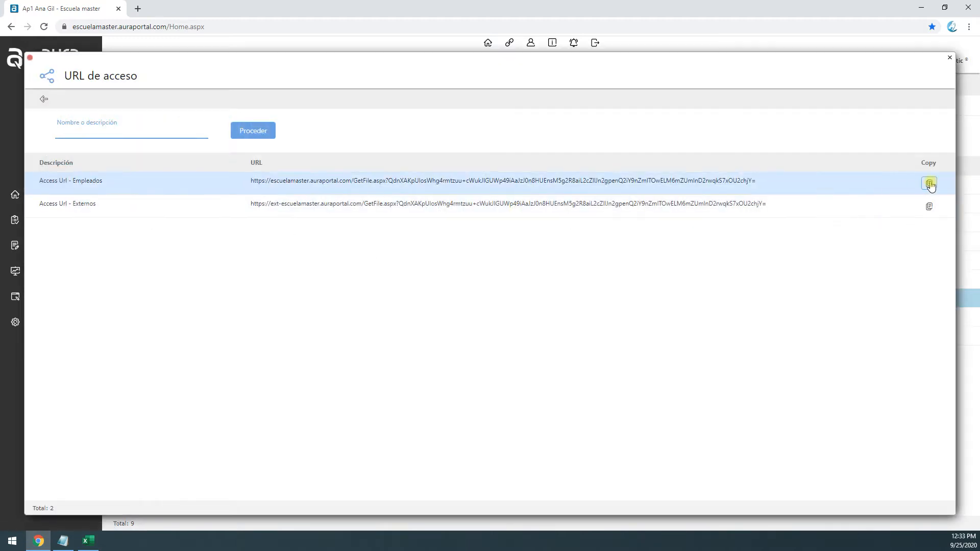
pyautogui.click(929, 183)
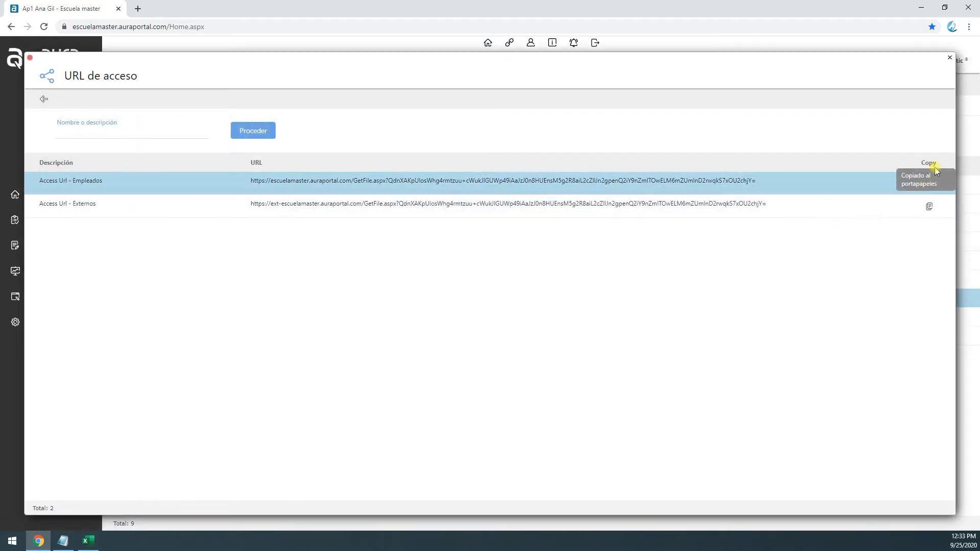
pyautogui.click(139, 8)
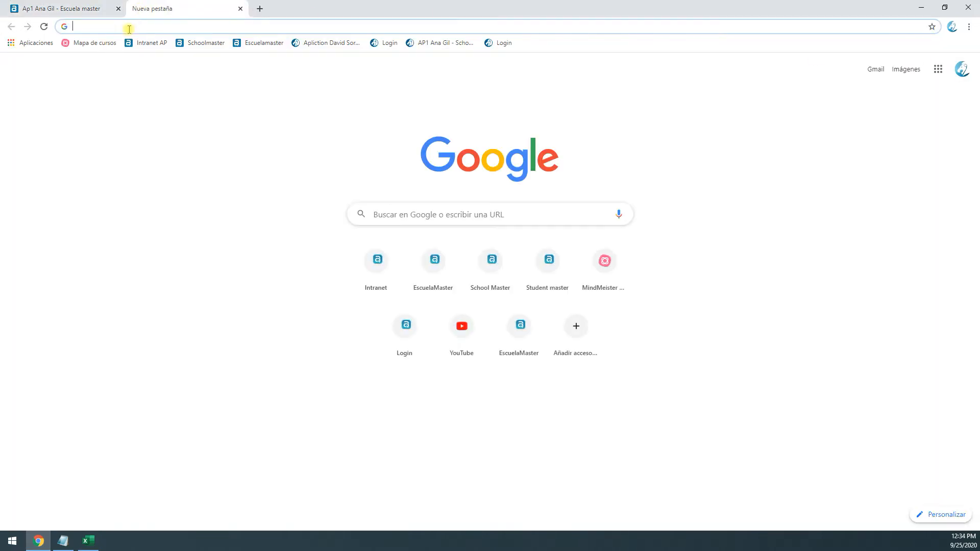
pyautogui.hotkey('ctrl', 'v')
pyautogui.press('Return')
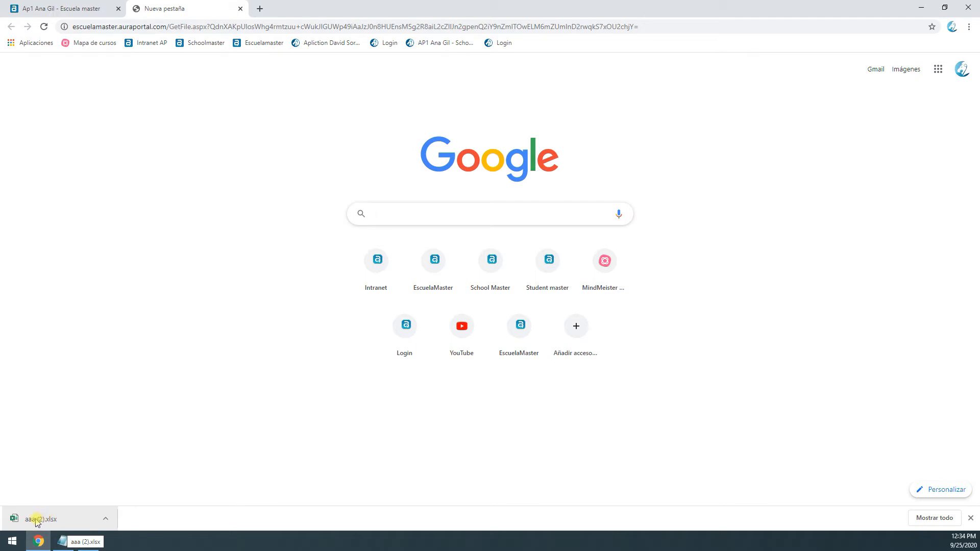
# Close the extra browser tab, the access URL list and the Excel query's editing window
pyautogui.click(240, 8)
pyautogui.click(44, 87)
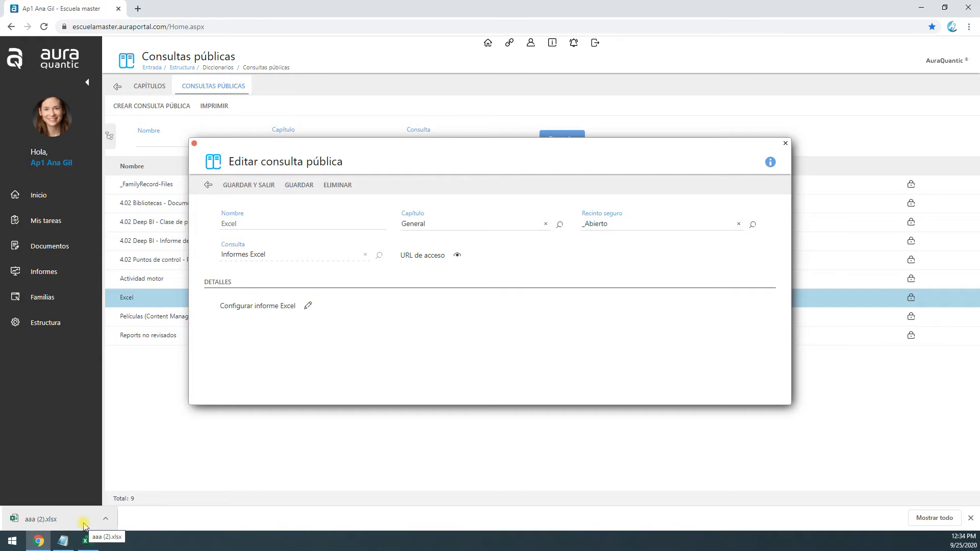
pyautogui.click(208, 186)
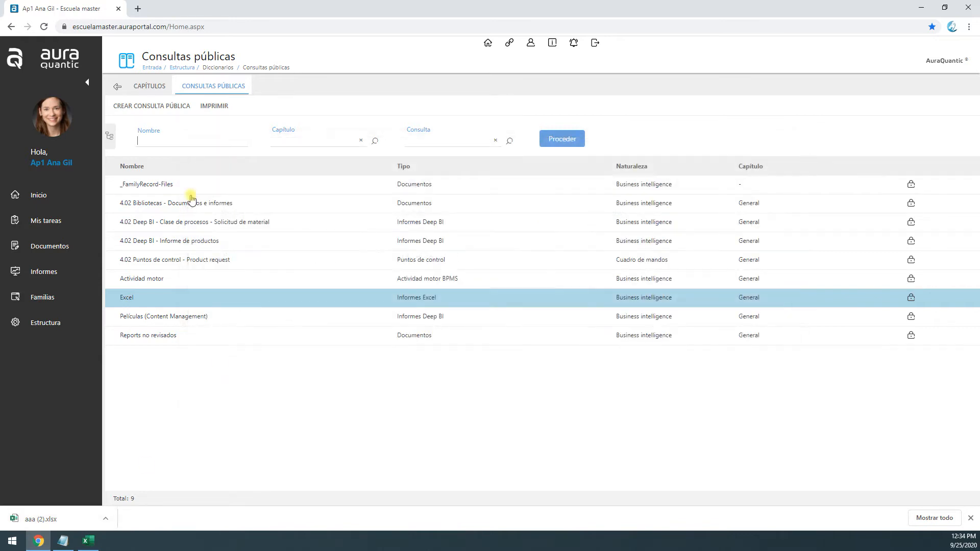
# Open the Artículos family from Familias propias and view its records and columns
pyautogui.click(55, 305)
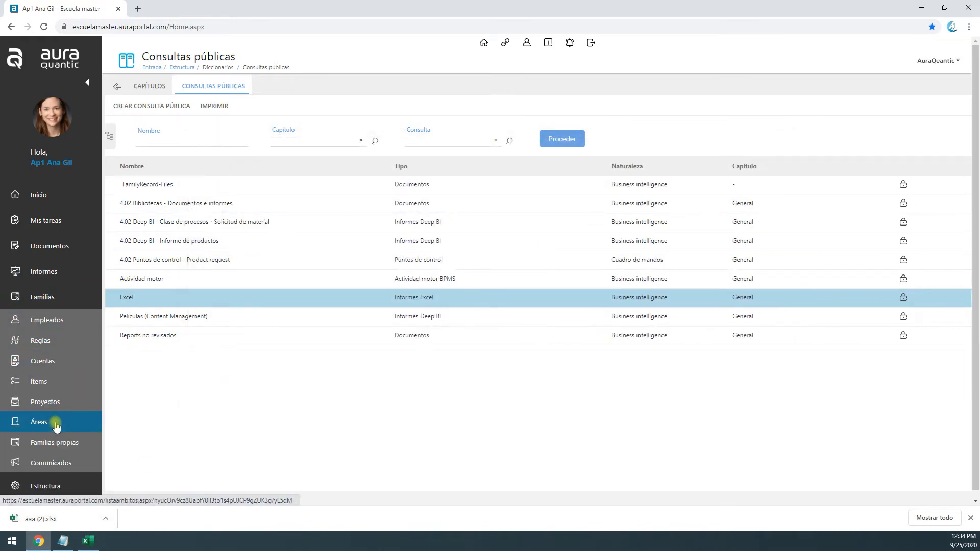
pyautogui.click(62, 443)
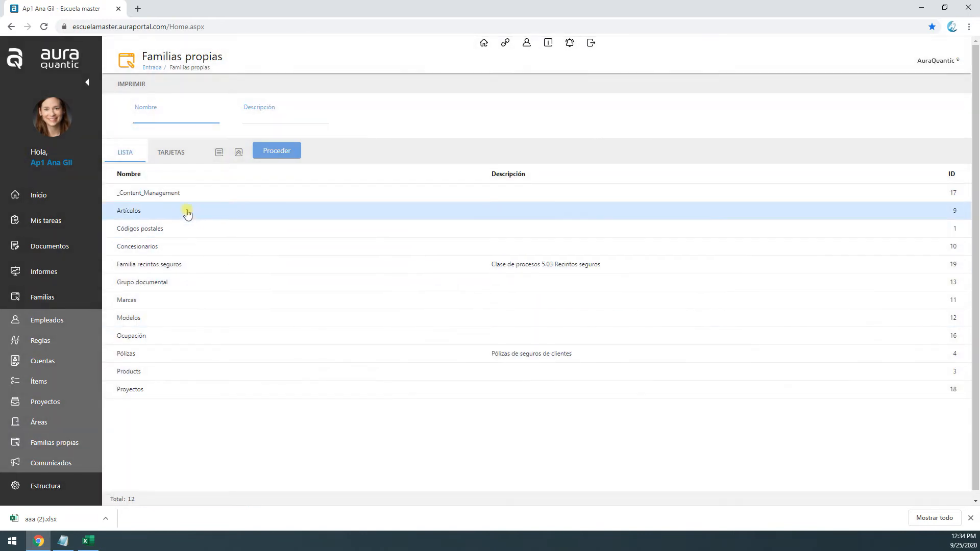
pyautogui.click(176, 211)
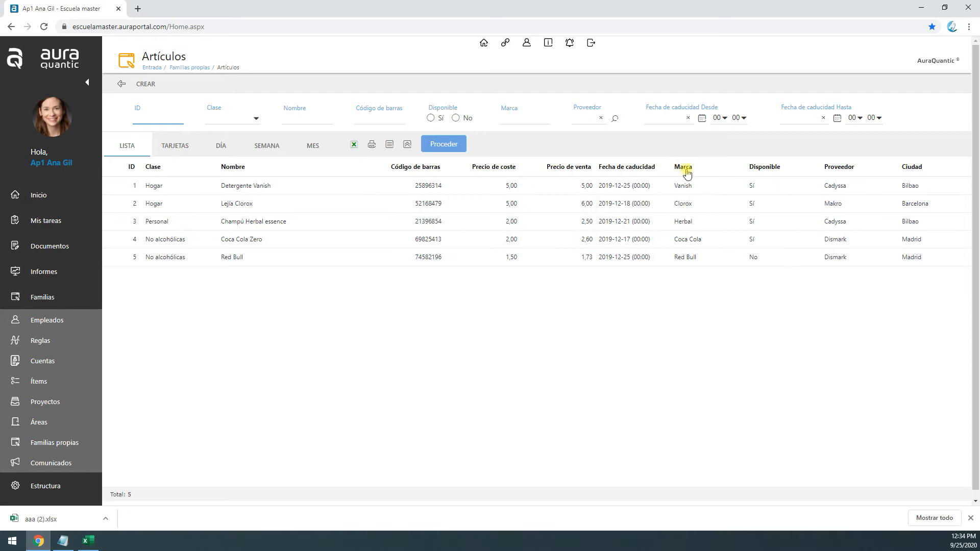
# Open the record fields of the Artículos family from its configuration in Estructura
pyautogui.click(66, 489)
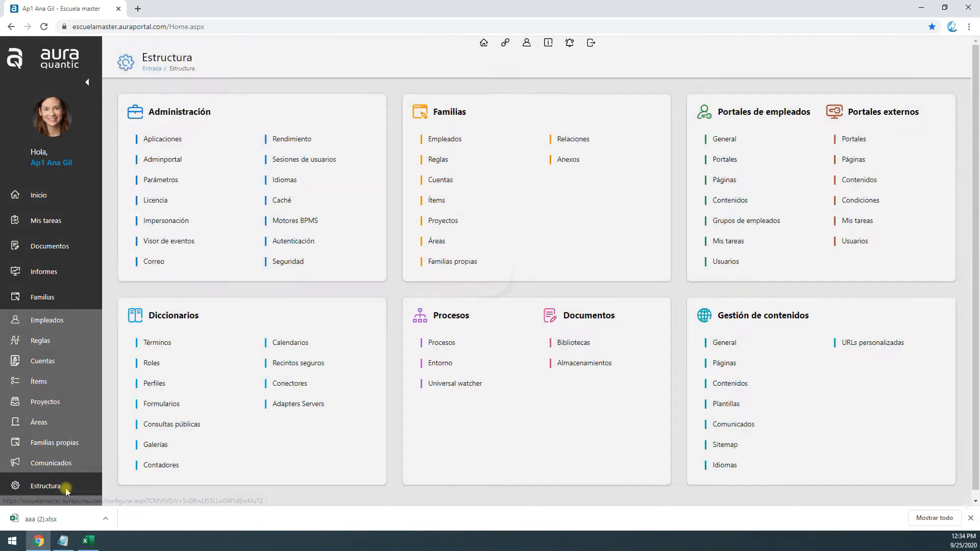
pyautogui.click(463, 262)
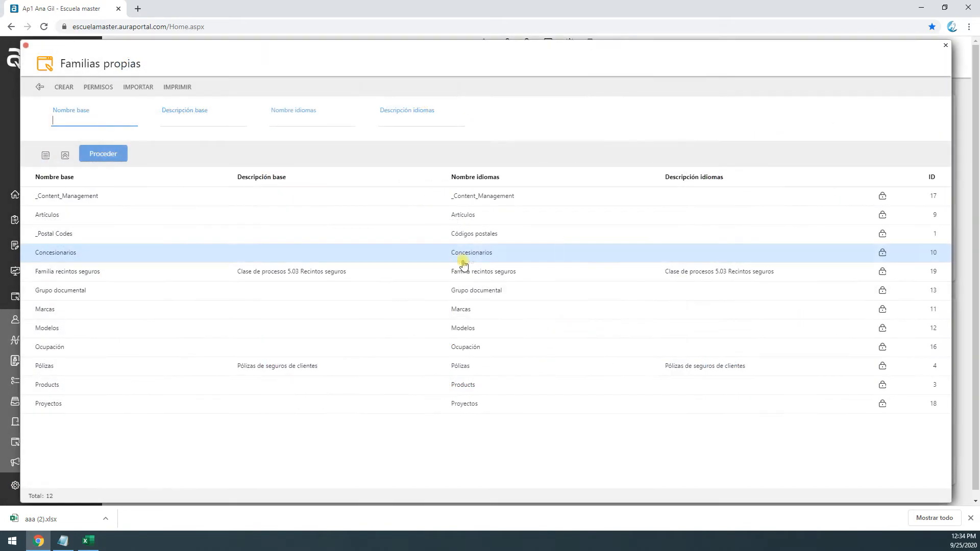
pyautogui.click(80, 215)
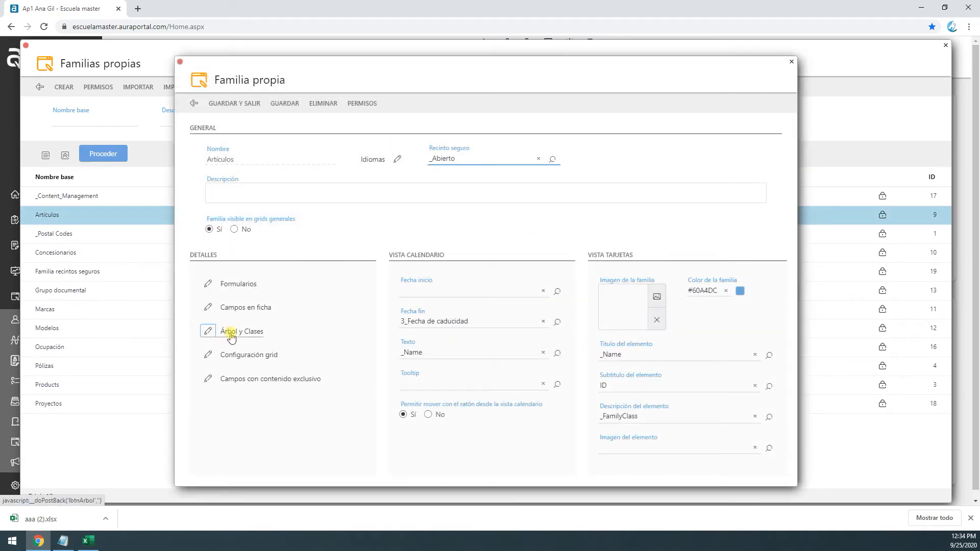
pyautogui.click(236, 307)
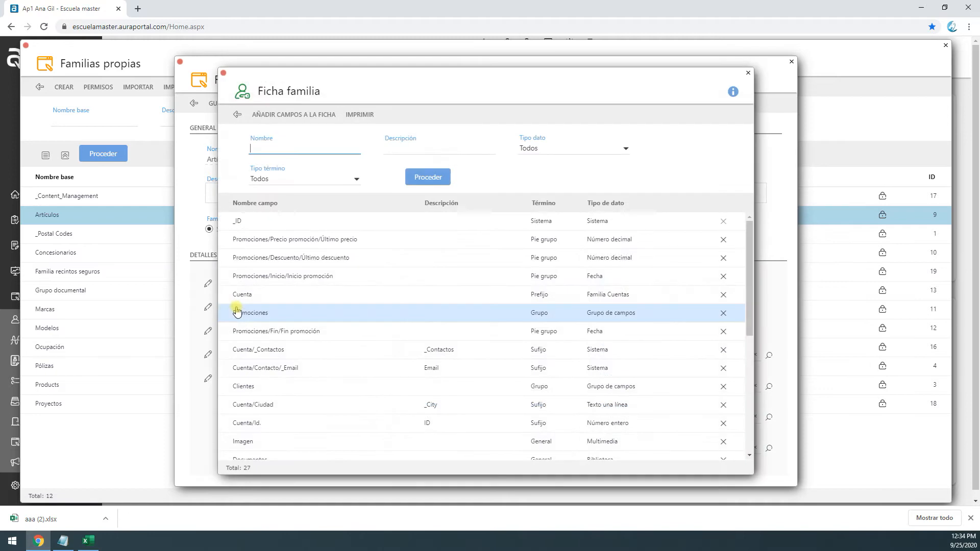
# Find the Marca field in the family's field list and examine its internal name in the field details
pyautogui.scroll(-5, 535, 315)
pyautogui.scroll(5, 459, 308)
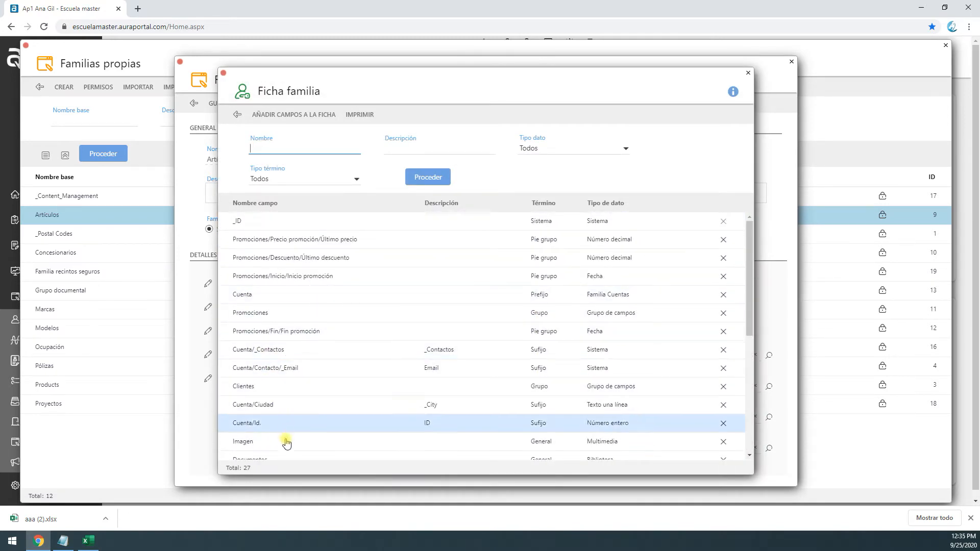
pyautogui.scroll(-3, 280, 456)
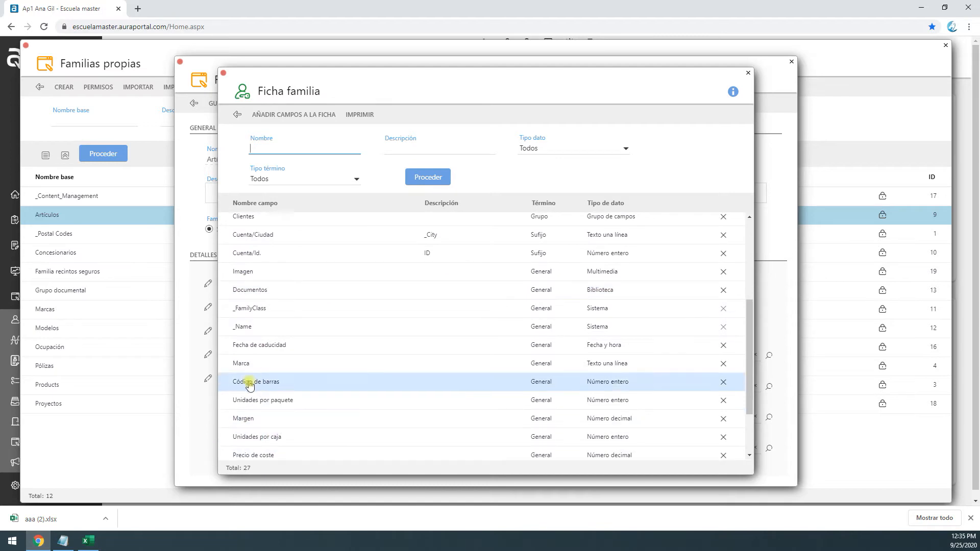
pyautogui.doubleClick(242, 364)
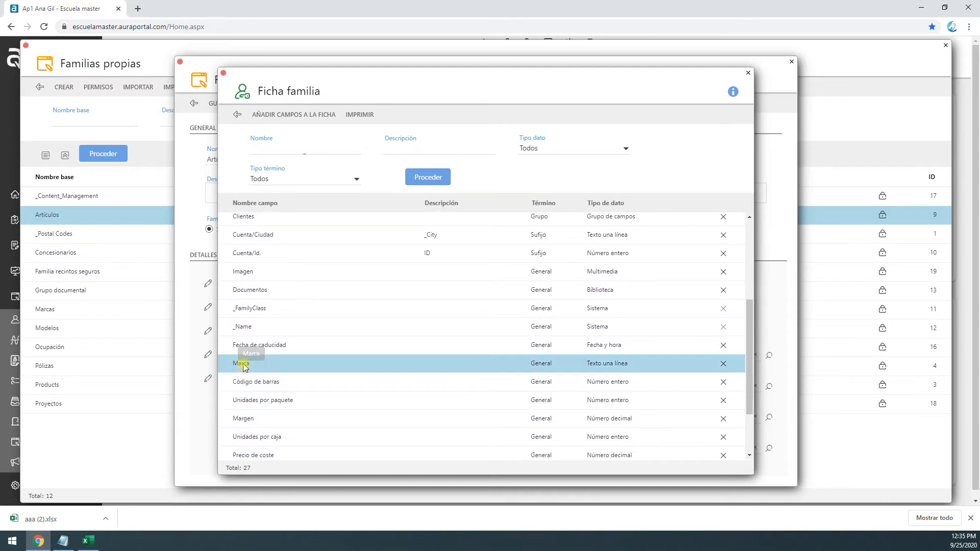
pyautogui.moveTo(381, 233); pyautogui.dragTo(361, 238)
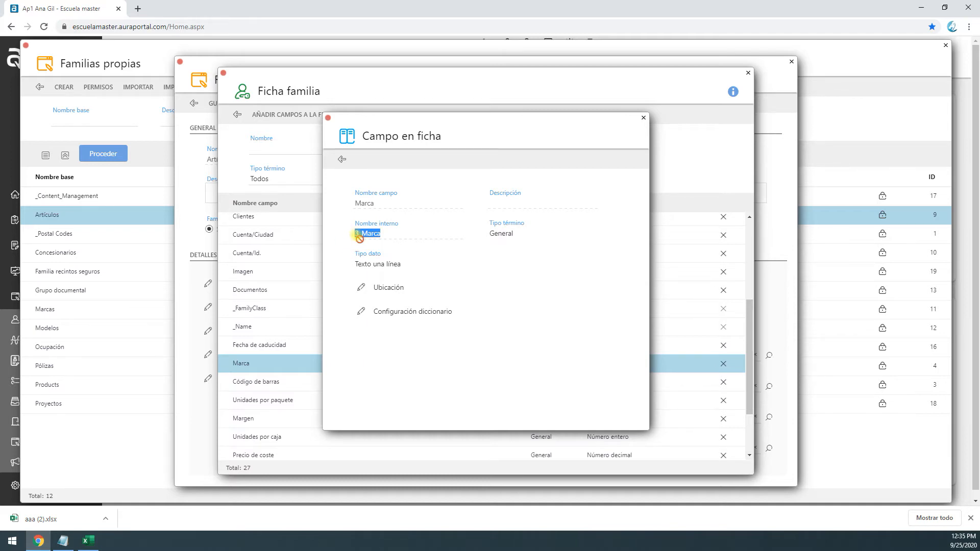
pyautogui.moveTo(357, 235); pyautogui.dragTo(384, 235)
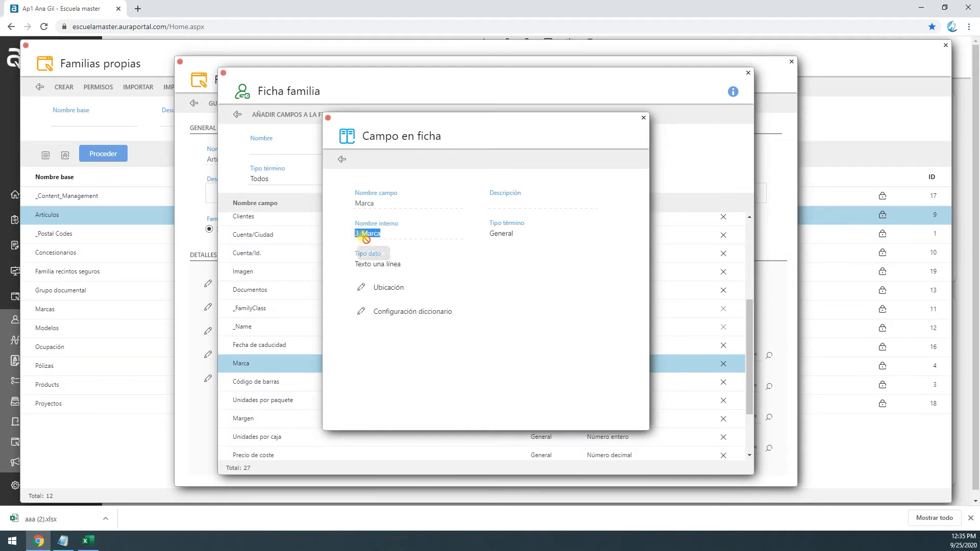
# Close the Marca field details and open the statistics section of process monitoring in Informes
pyautogui.click(366, 244)
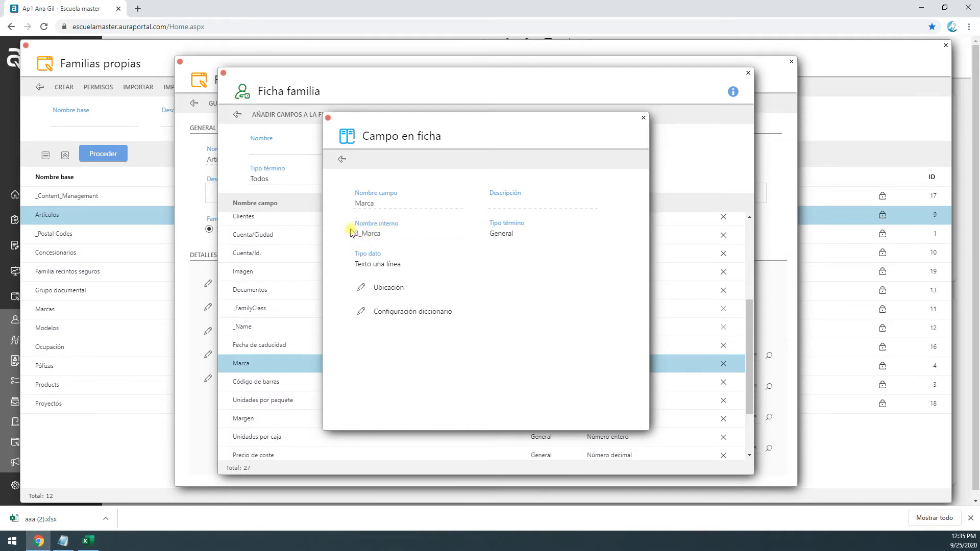
pyautogui.click(327, 119)
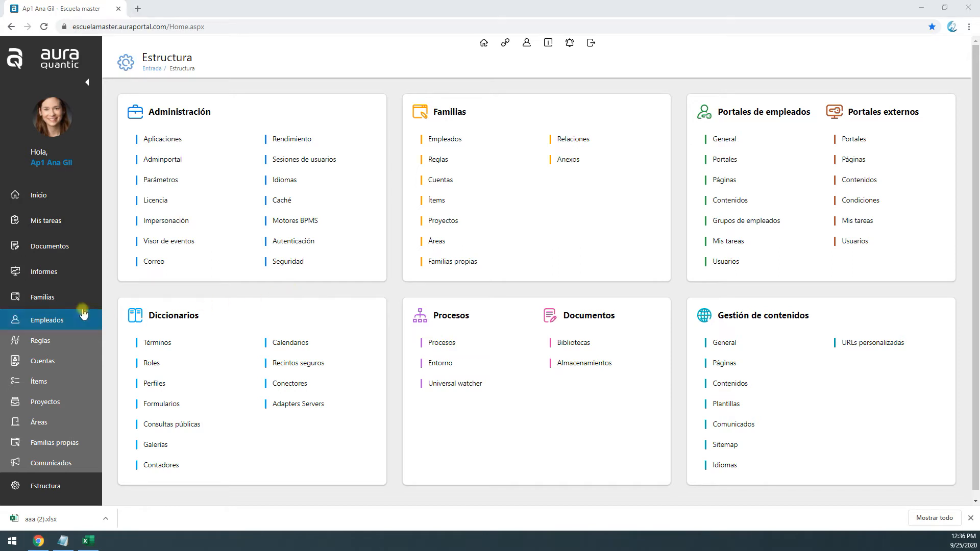
pyautogui.click(32, 274)
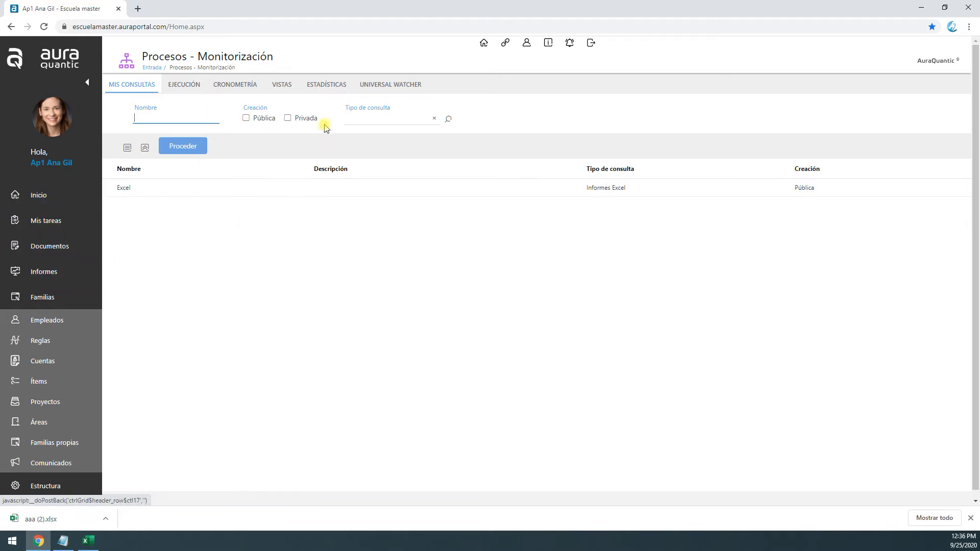
pyautogui.click(327, 90)
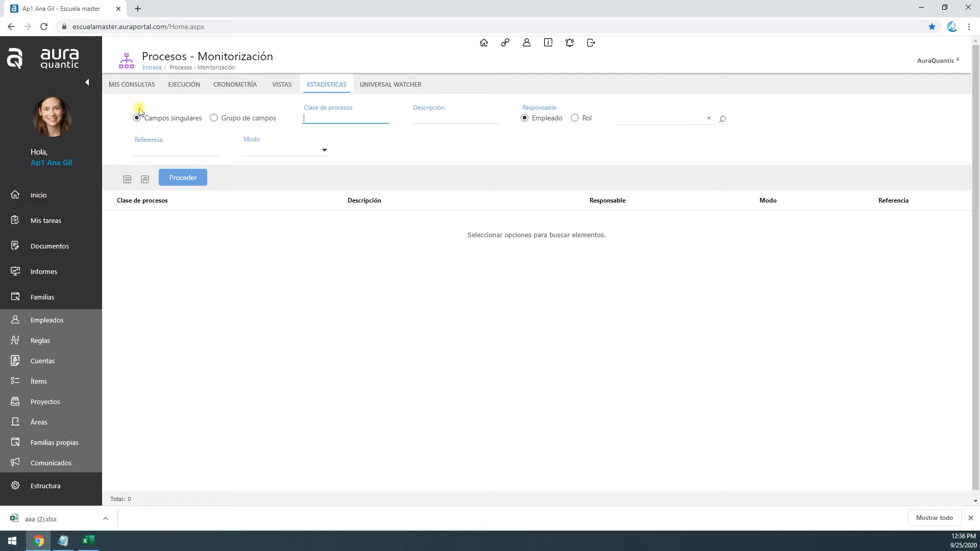
# List the field groups available for statistics and open a new query on the Traducciones group
pyautogui.click(213, 118)
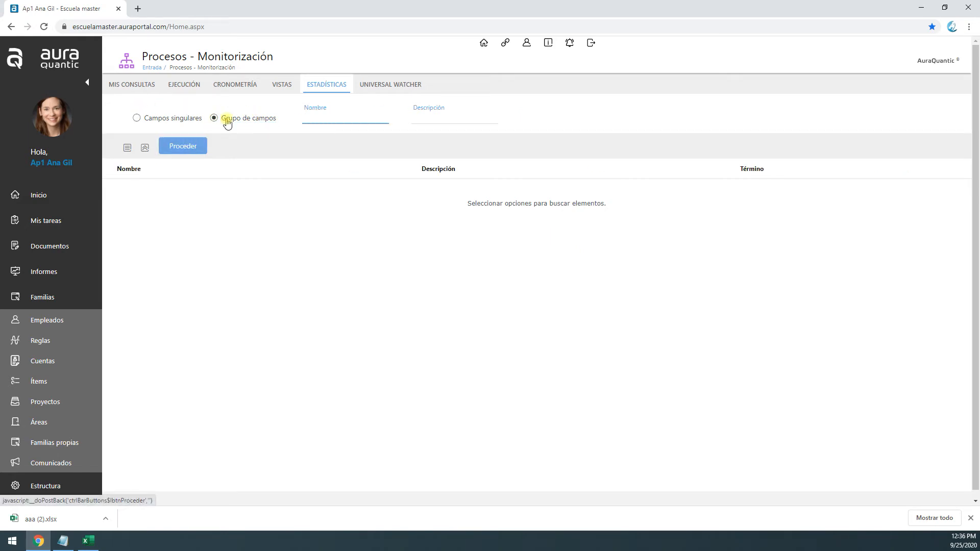
pyautogui.click(187, 146)
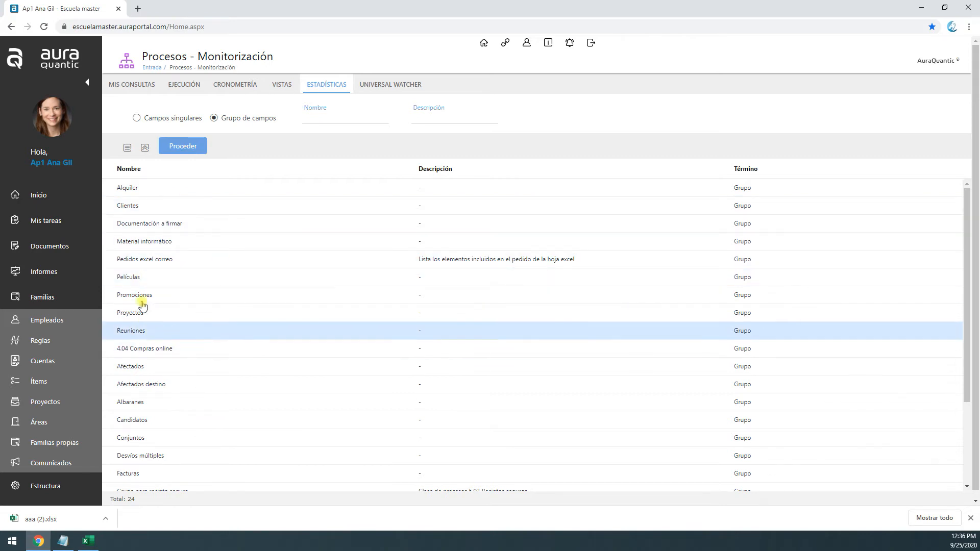
pyautogui.scroll(-3, 182, 466)
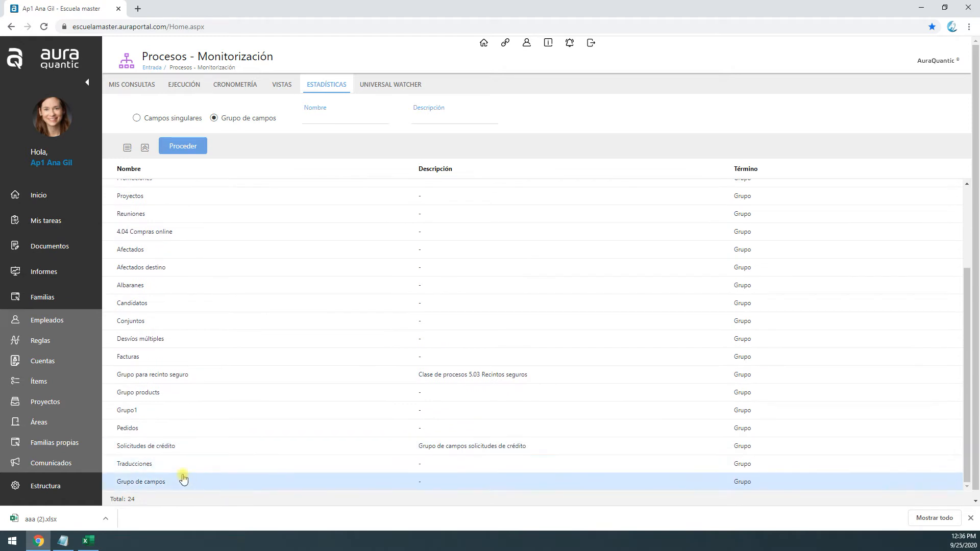
pyautogui.doubleClick(132, 464)
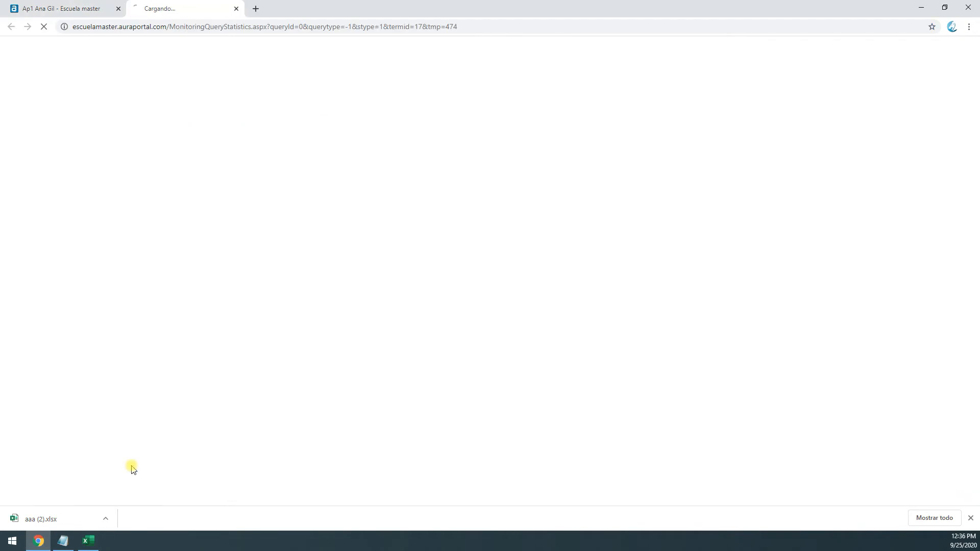
# Run the statistics for process classes 2.04 Profesor traducciones and 2.07 Procedimiento de gestión y control de documentos, review the records and close the query
pyautogui.click(245, 106)
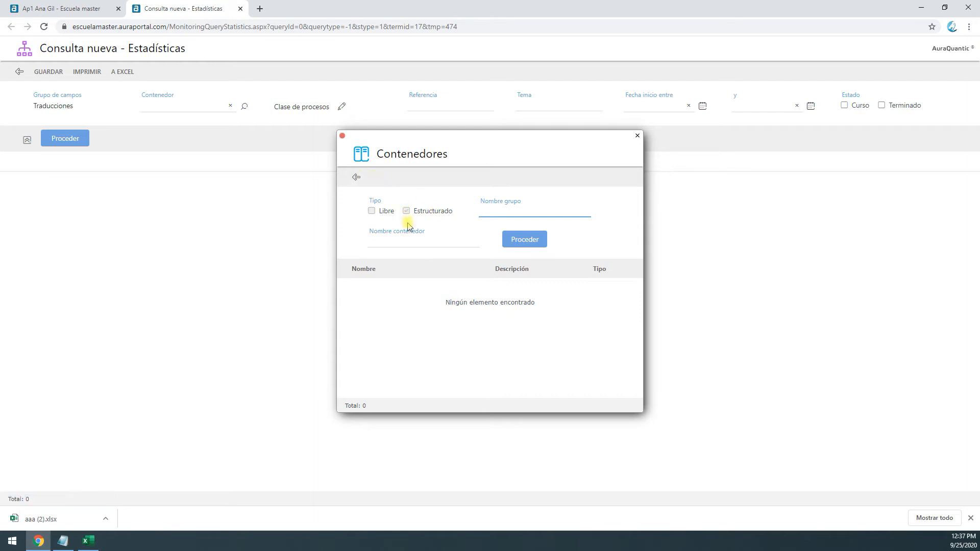
pyautogui.click(356, 177)
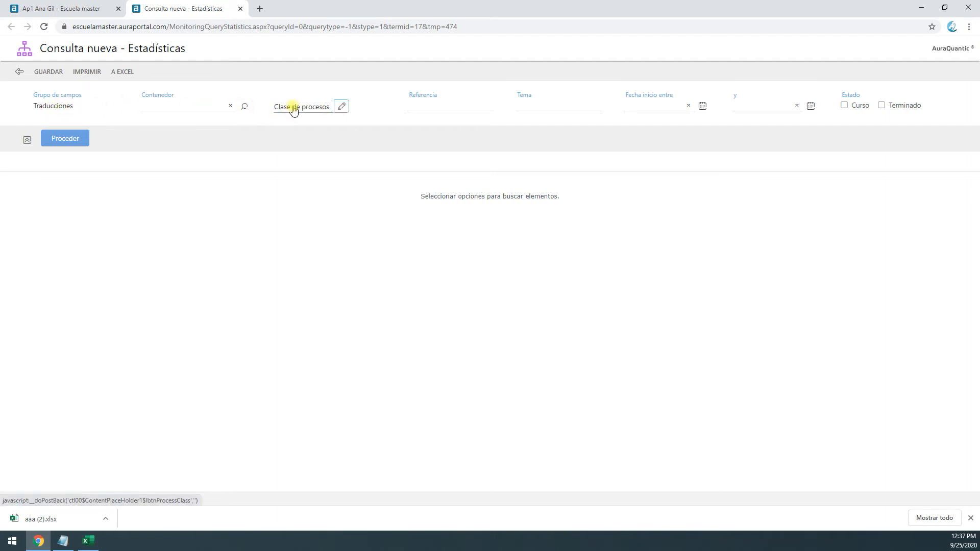
pyautogui.click(313, 112)
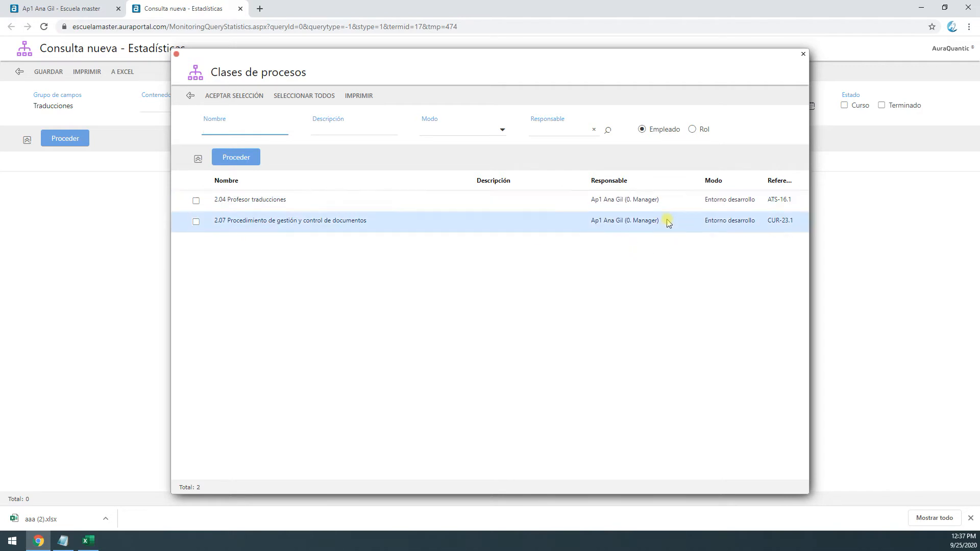
pyautogui.click(196, 201)
pyautogui.click(195, 222)
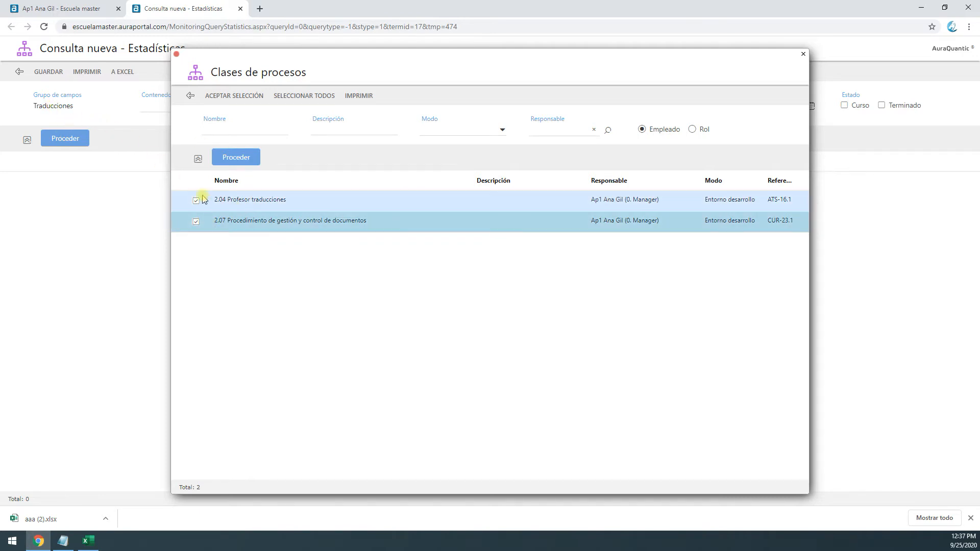
pyautogui.click(248, 97)
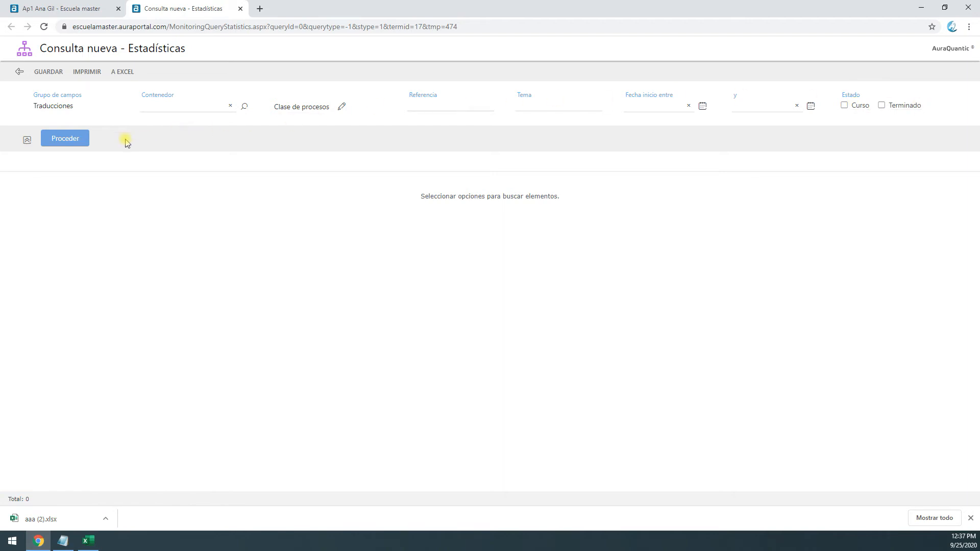
pyautogui.click(61, 142)
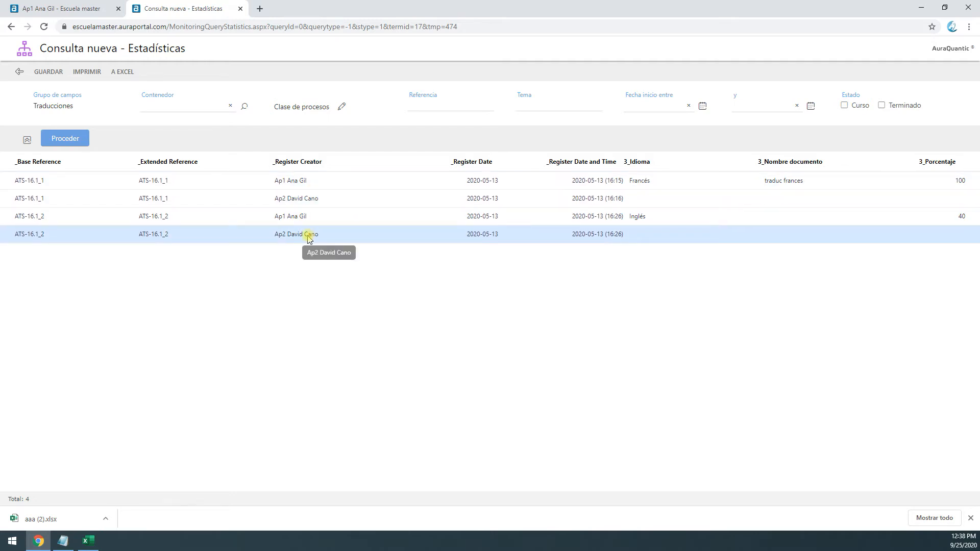
pyautogui.hotkey('ctrl', 'w')
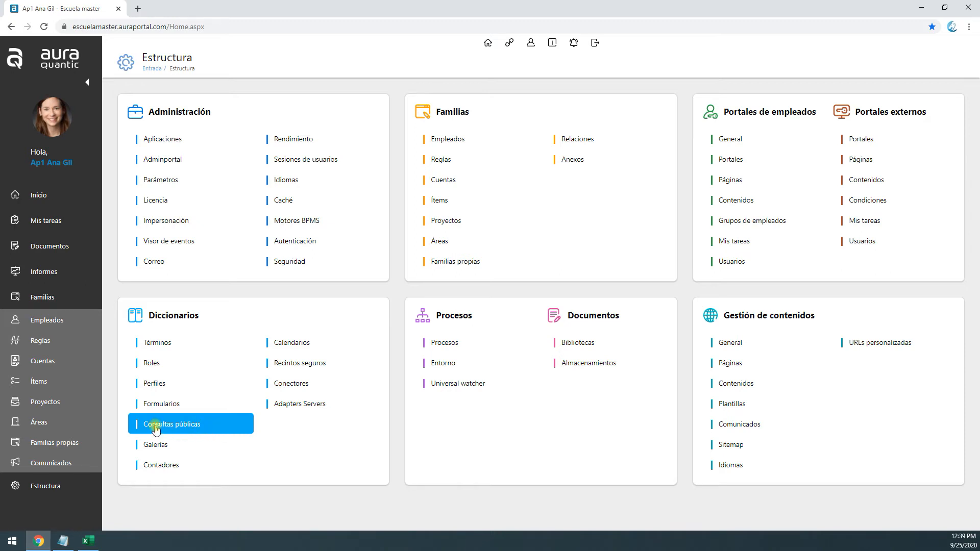
# Create a public query named DEMO in the General chapter with Informes Deep BI as its query type
pyautogui.click(214, 428)
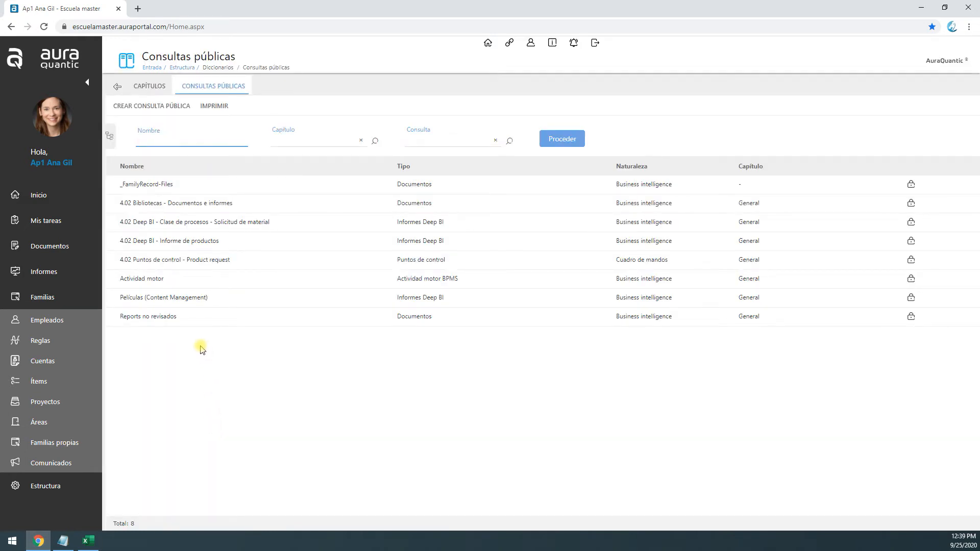
pyautogui.click(151, 107)
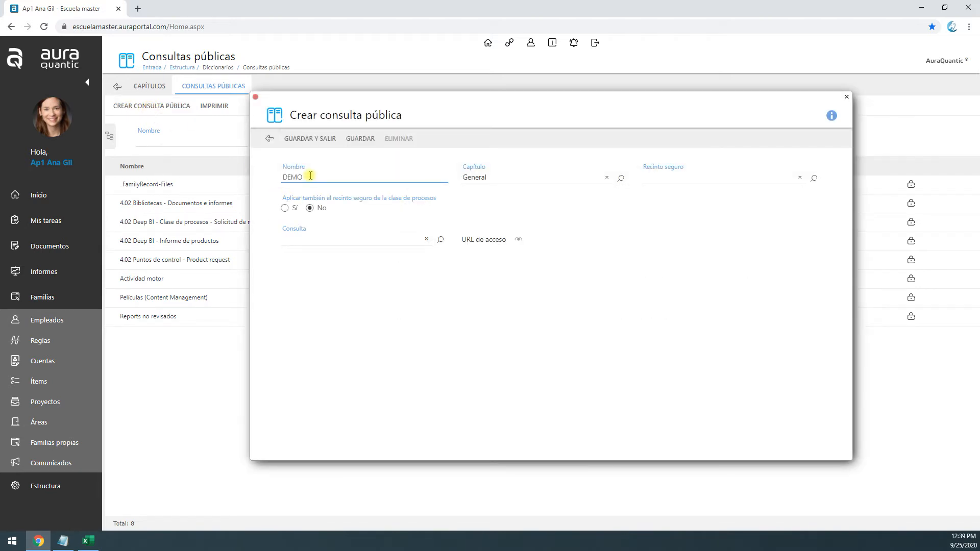
pyautogui.click(377, 239)
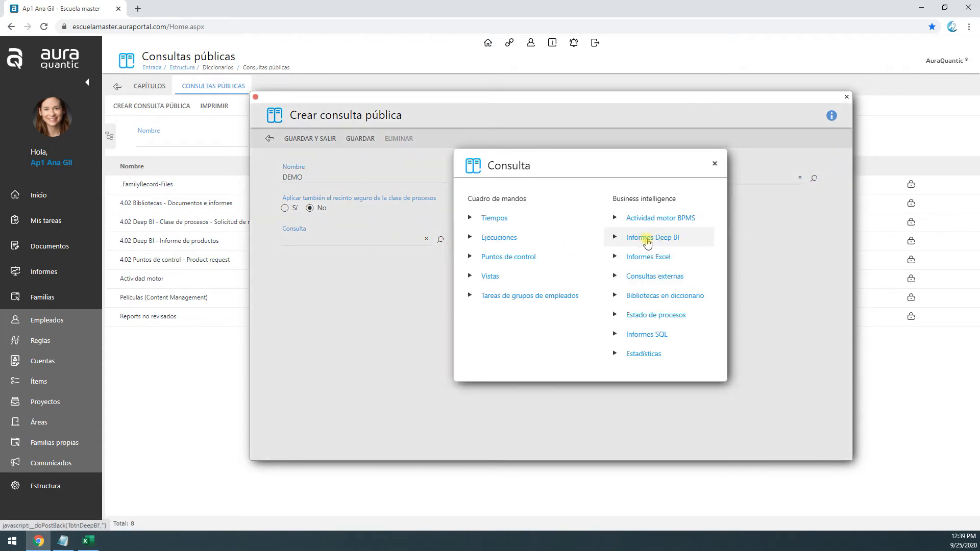
pyautogui.click(647, 239)
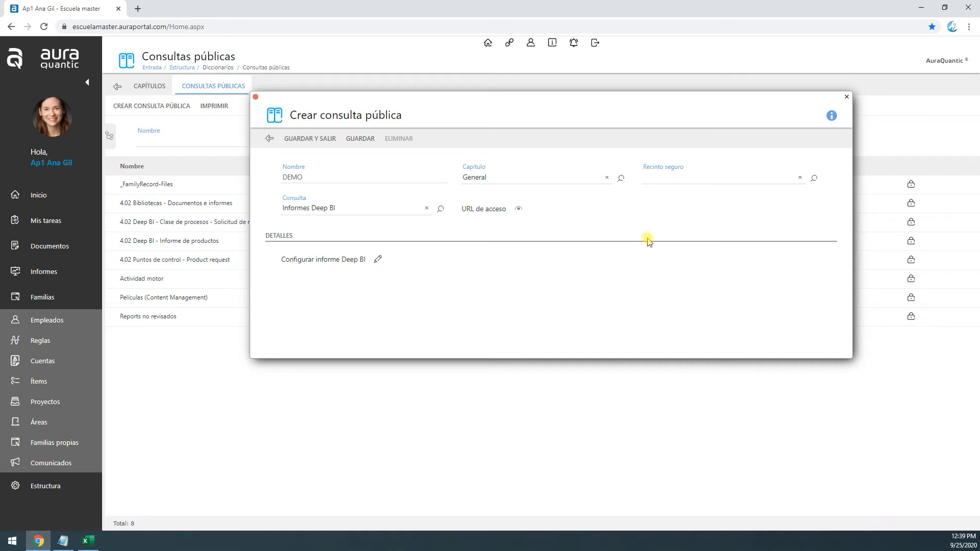
# Open the Deep BI report configuration and base the report on the Artículos own family
pyautogui.click(378, 259)
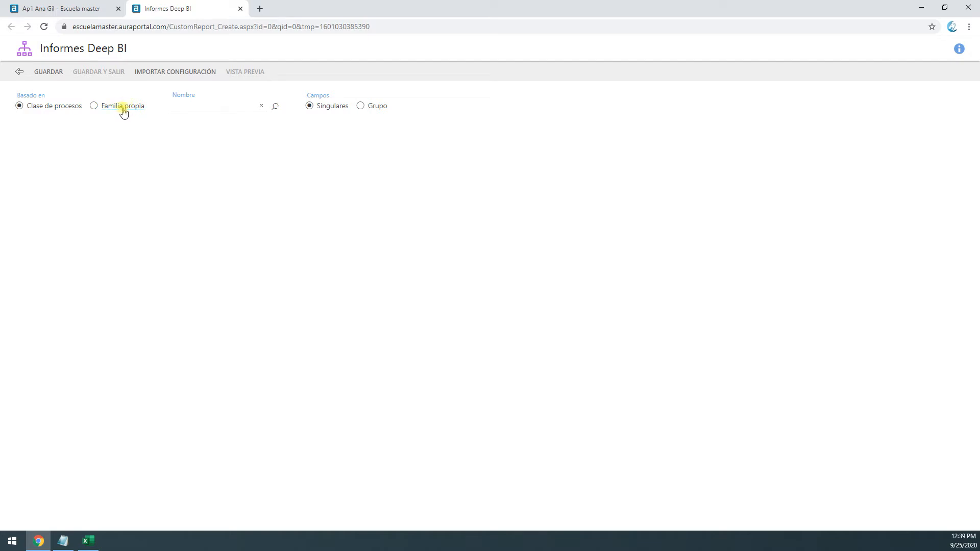
pyautogui.click(227, 106)
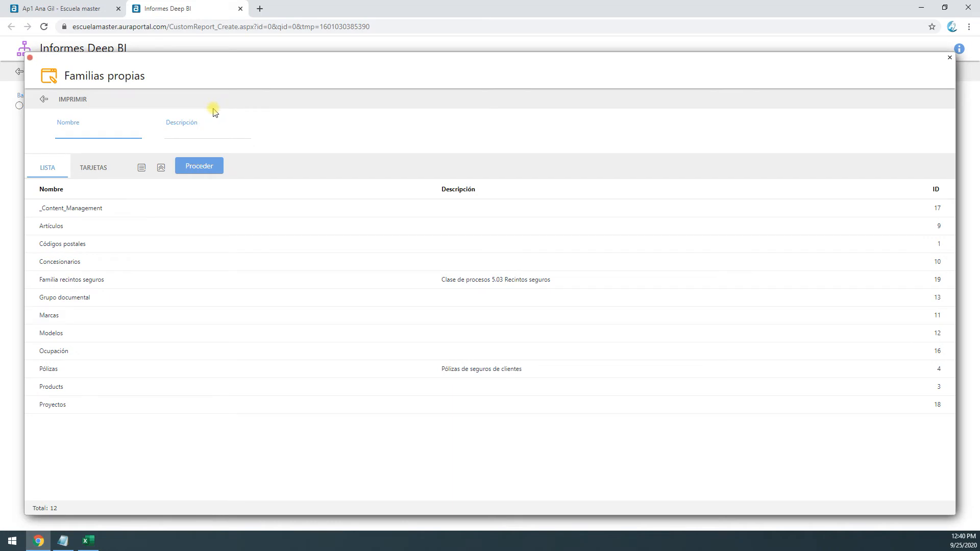
pyautogui.doubleClick(72, 231)
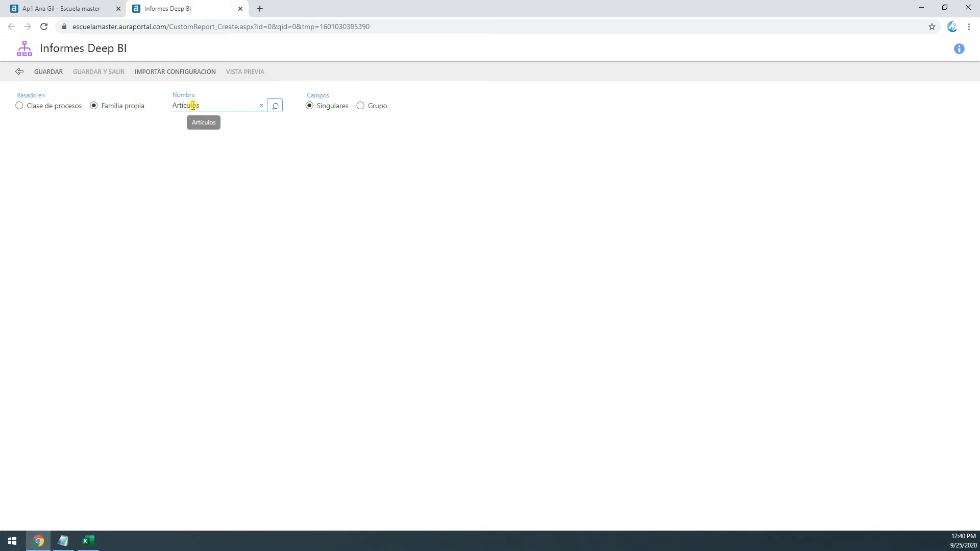
# Set the report to use the 6_Promociones field group and save the configuration
pyautogui.click(360, 105)
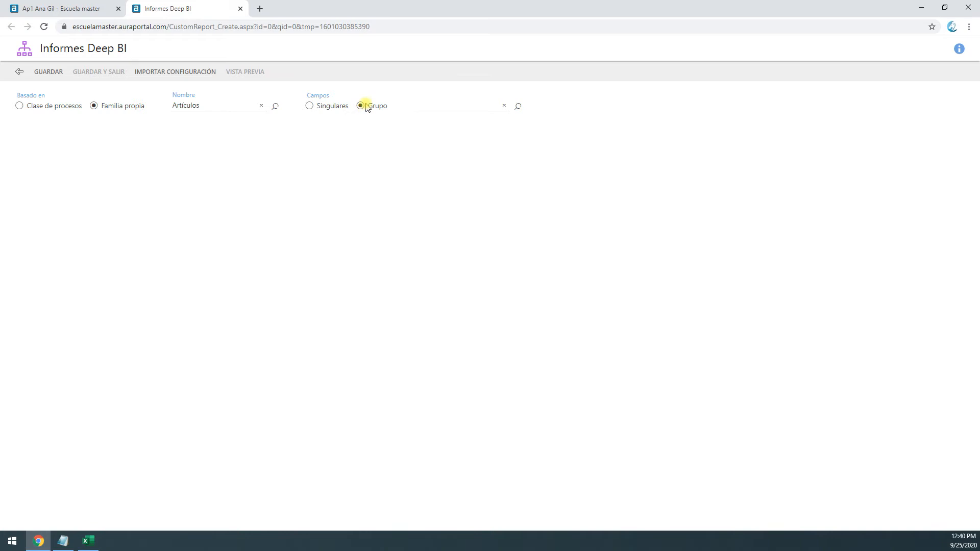
pyautogui.click(309, 106)
pyautogui.click(360, 106)
pyautogui.click(518, 106)
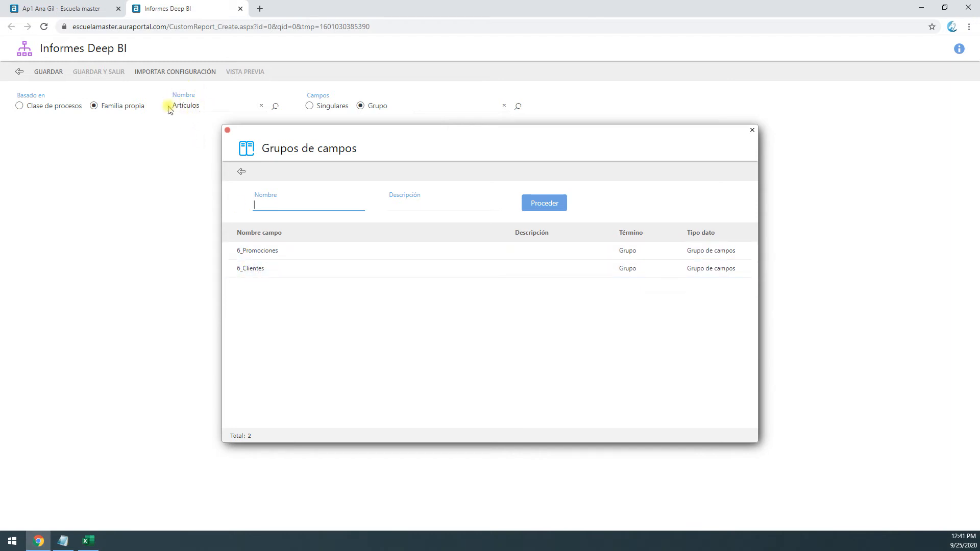
pyautogui.doubleClick(262, 251)
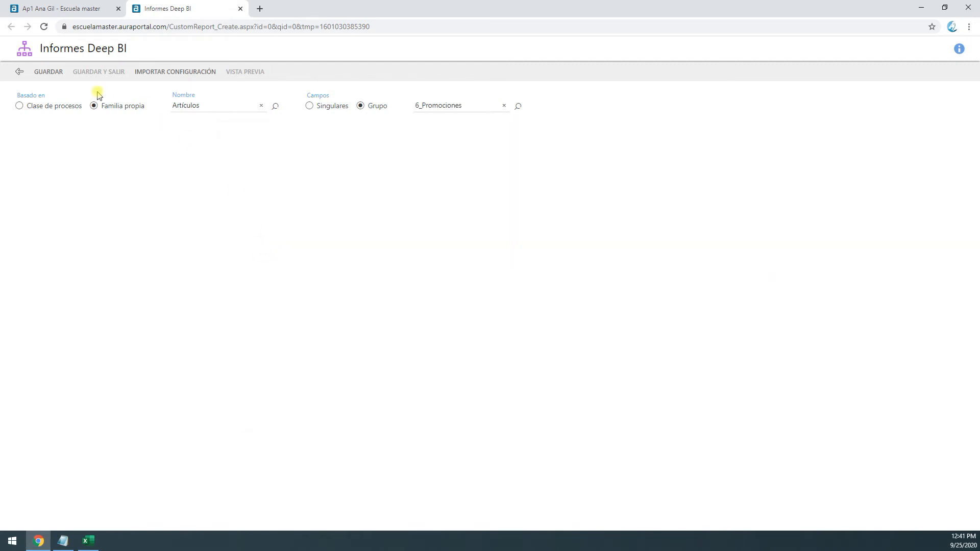
pyautogui.click(49, 72)
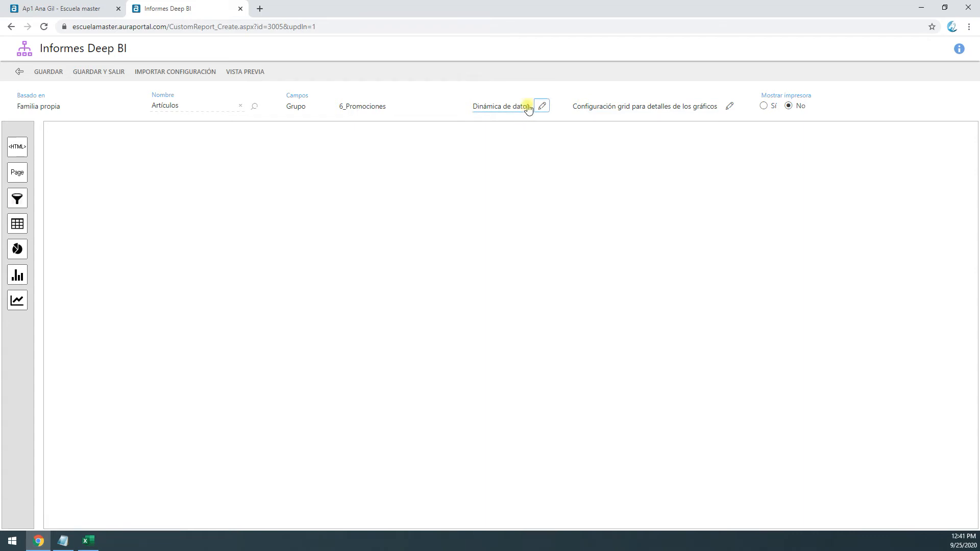
# Add an HTML block at the top of the report canvas and name it "Título del informe"
pyautogui.moveTo(13, 147); pyautogui.dragTo(112, 147)
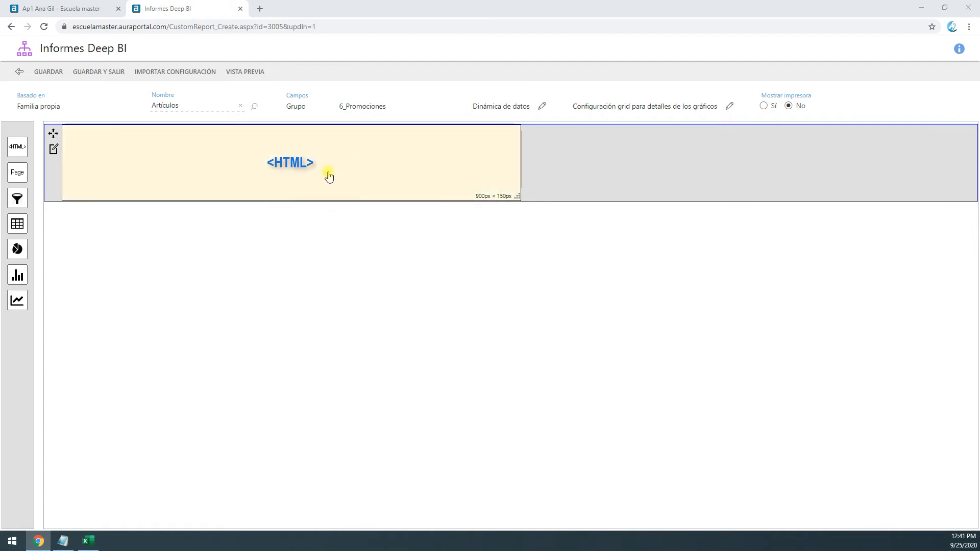
pyautogui.doubleClick(291, 164)
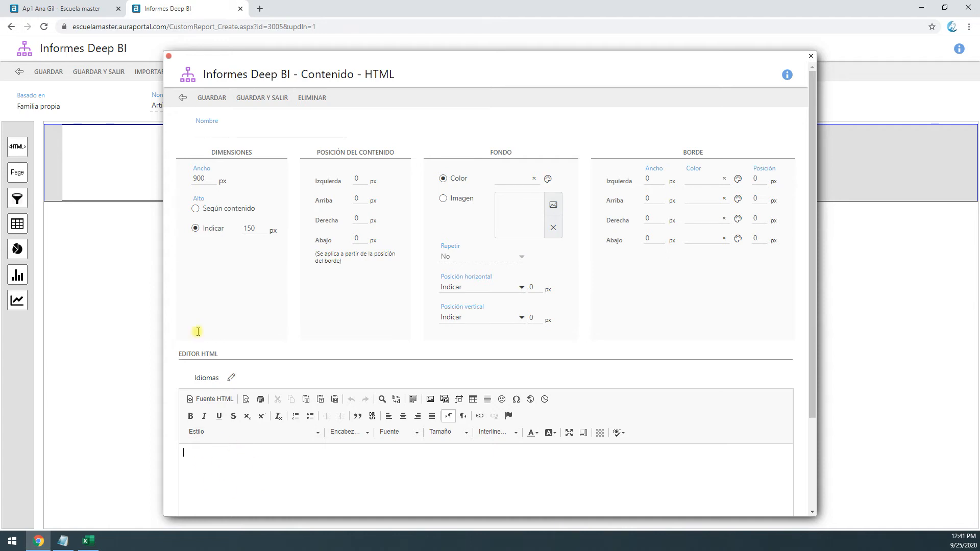
pyautogui.click(228, 126)
pyautogui.write('Título del informe')
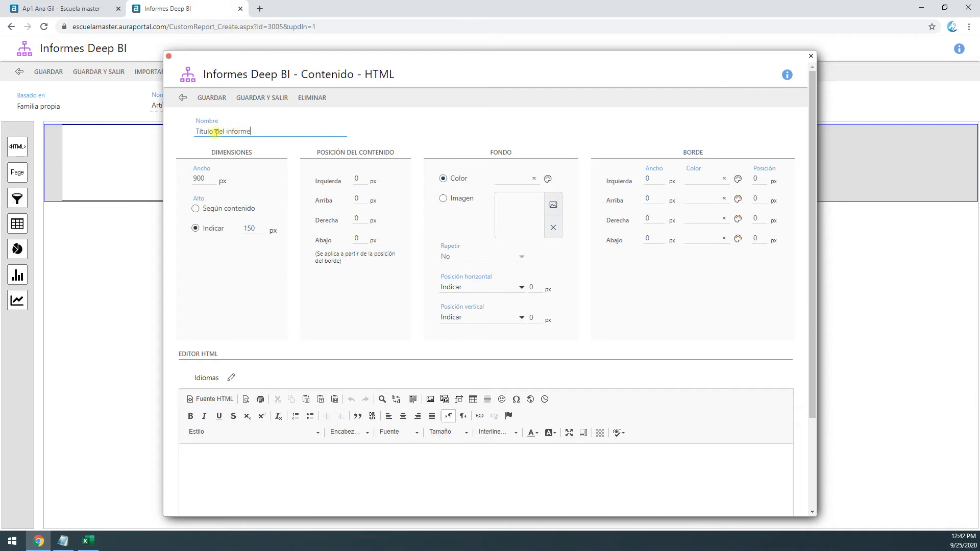
pyautogui.doubleClick(199, 178)
pyautogui.doubleClick(258, 229)
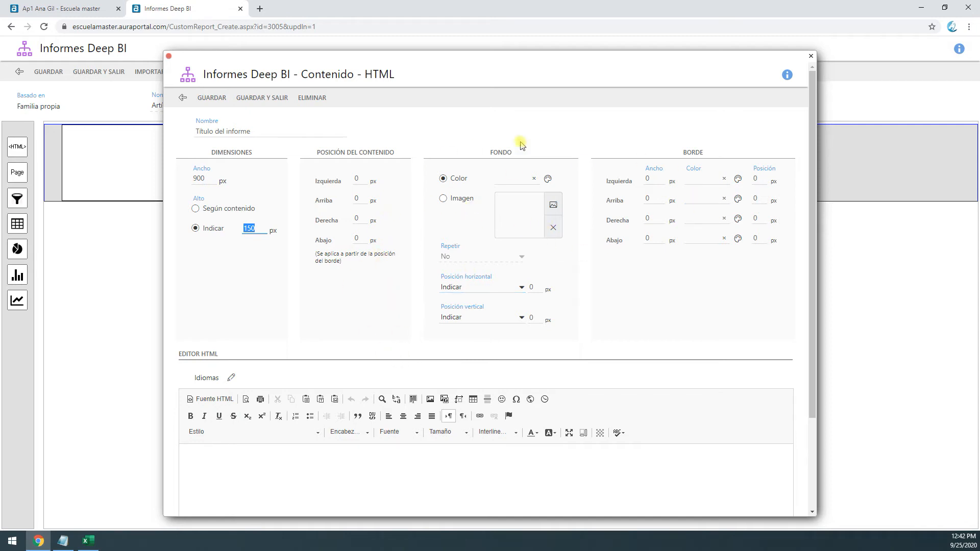
# Paste the HTML source for a 16 pt heading reading "Promociones de artículos" into the block's content
pyautogui.click(330, 466)
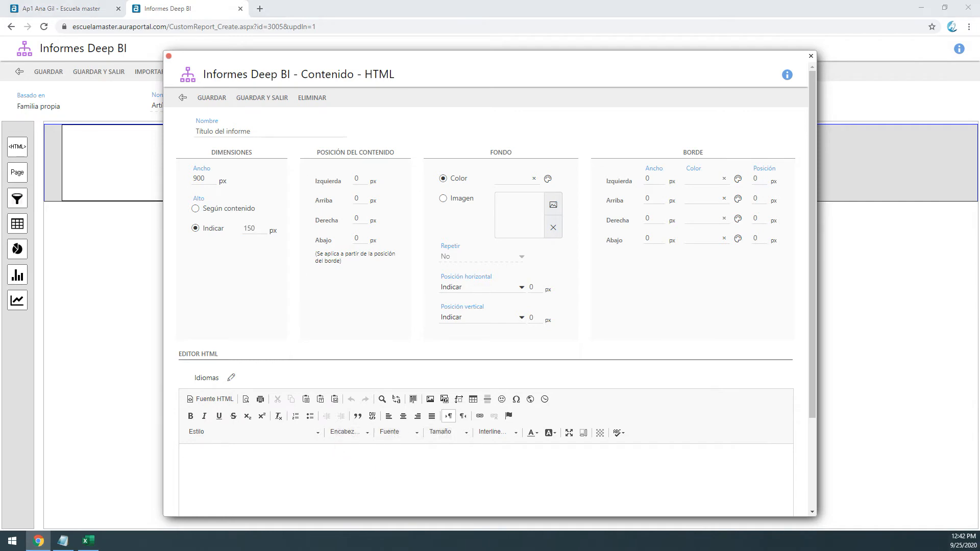
pyautogui.moveTo(251, 131); pyautogui.dragTo(190, 136)
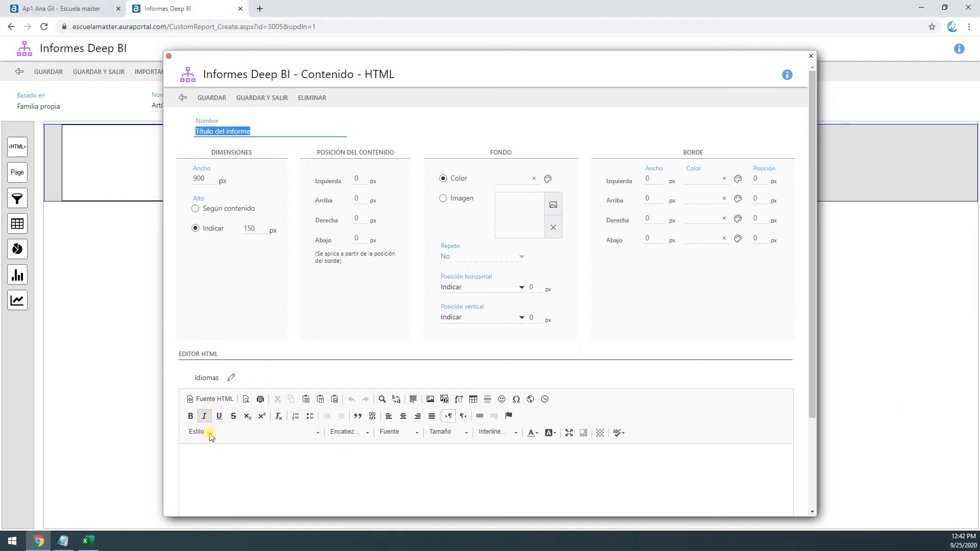
pyautogui.click(219, 454)
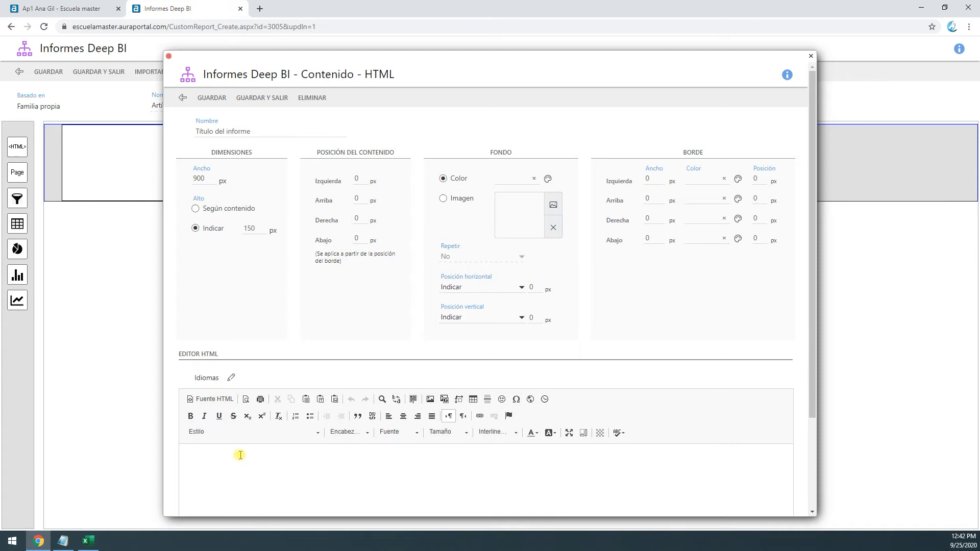
pyautogui.click(215, 399)
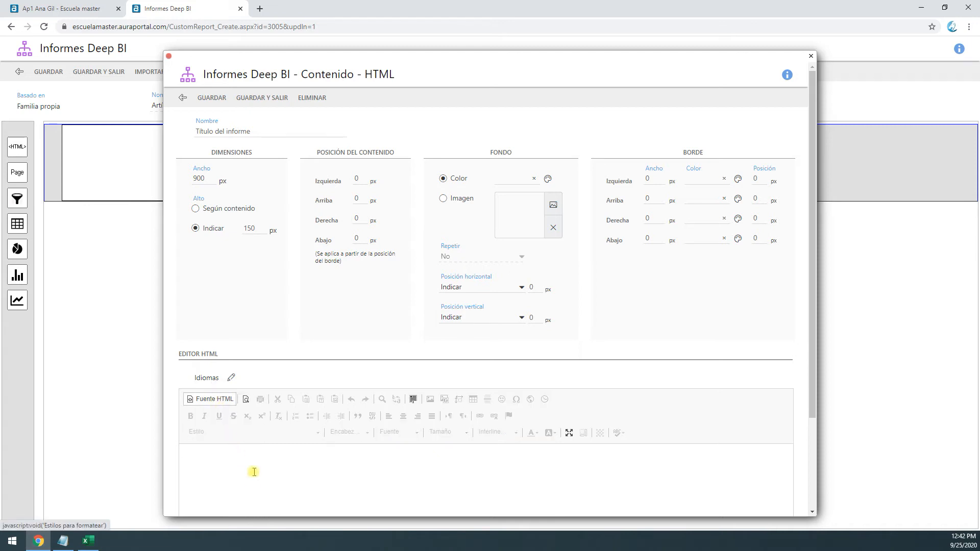
pyautogui.write('<span style="font-family:-apple-system,blinkmacsystemfont,segoe ui,roboto,helvetica neue,arial,sans-serif;"><span style="font-size:16pt;">Promociones de art&iacute;culos</span></span>')
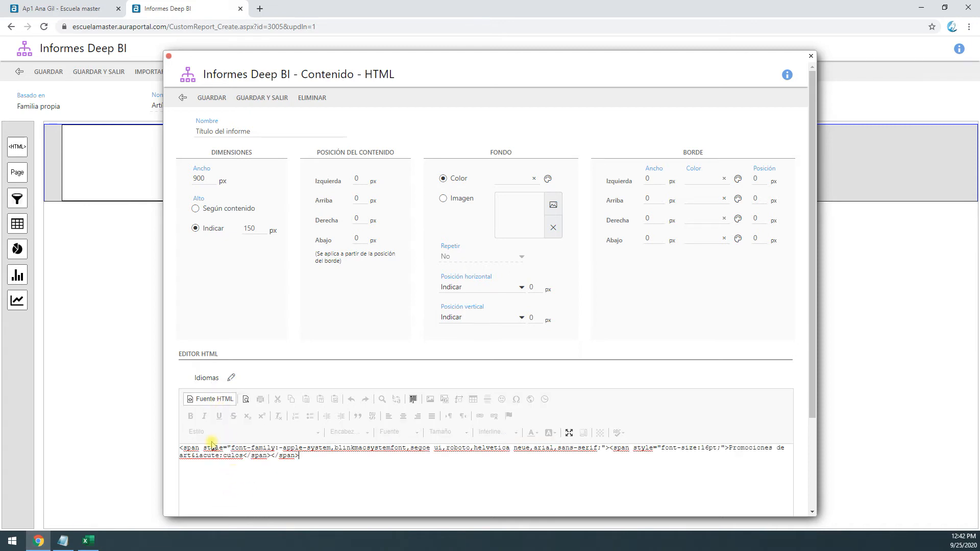
# Switch the title block's editor from HTML source to the formatted view and check the "Promociones de artículos" heading
pyautogui.hotkey('ctrl', 'a')
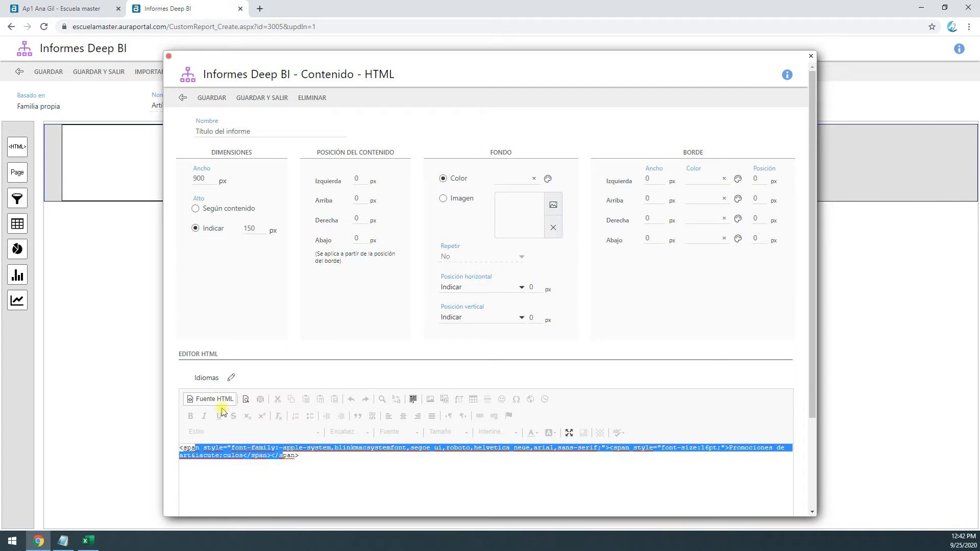
pyautogui.click(214, 399)
pyautogui.moveTo(200, 456); pyautogui.dragTo(293, 457)
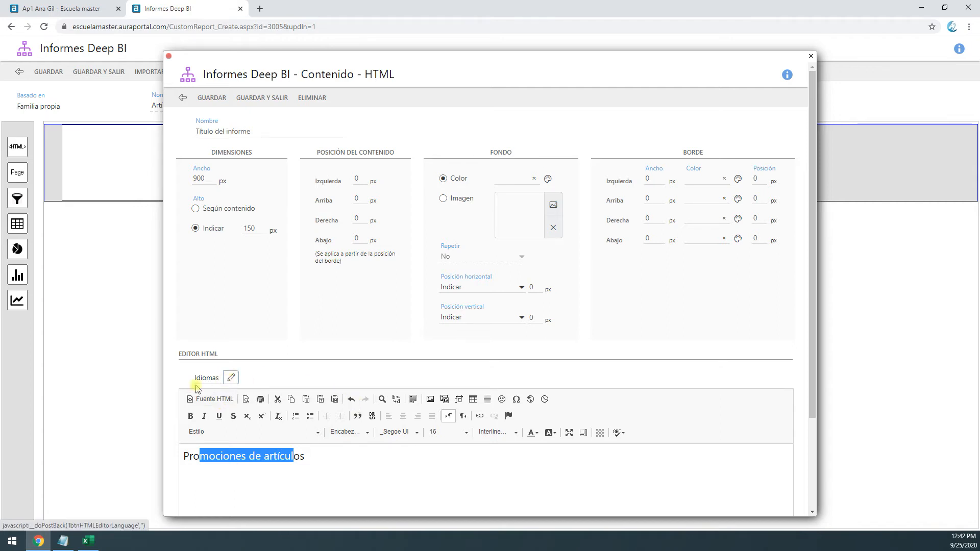
pyautogui.click(187, 459)
pyautogui.moveTo(187, 459); pyautogui.dragTo(338, 472)
pyautogui.click(339, 471)
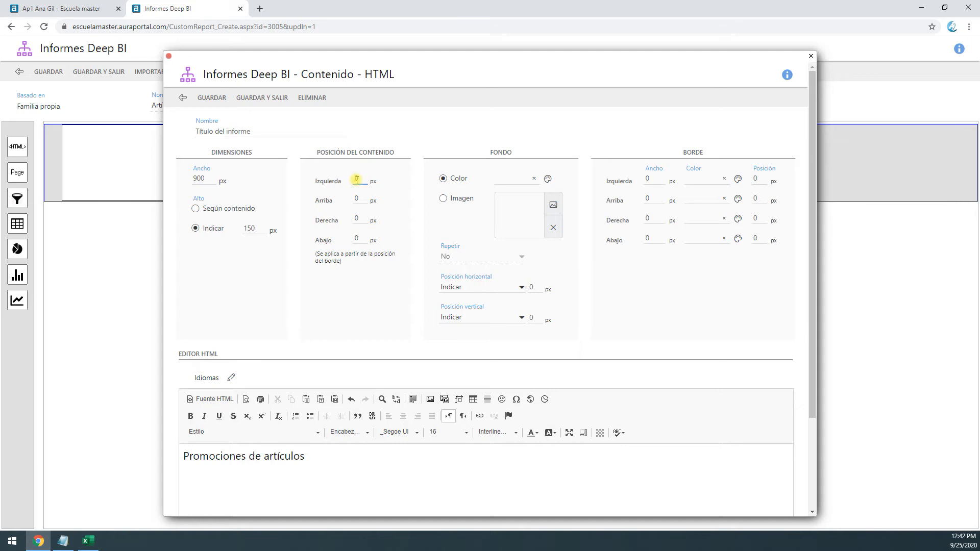
# Set the title block's content position to 20 px from the left, above and right, and save and close the block
pyautogui.write('202')
pyautogui.click(261, 104)
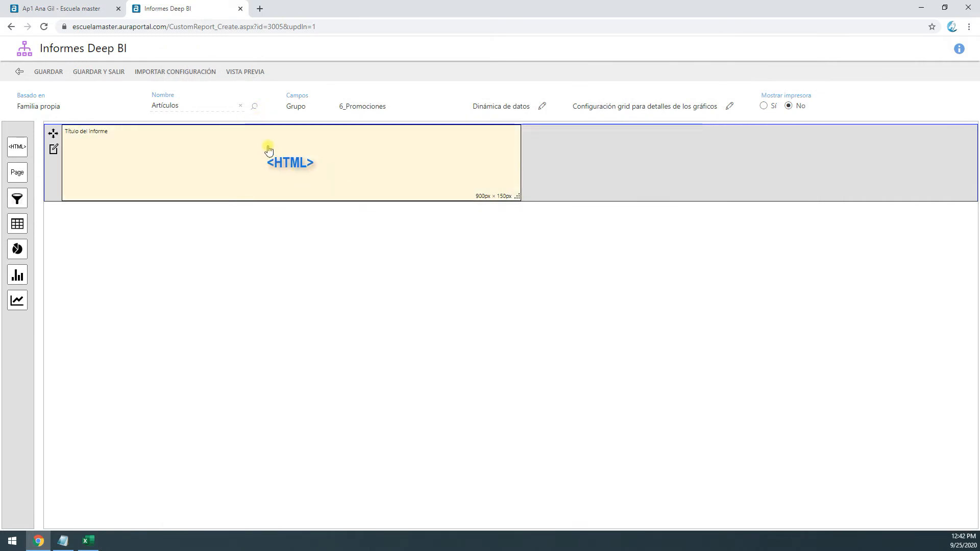
# Preview the report to check the heading's placement, and close the preview
pyautogui.click(248, 74)
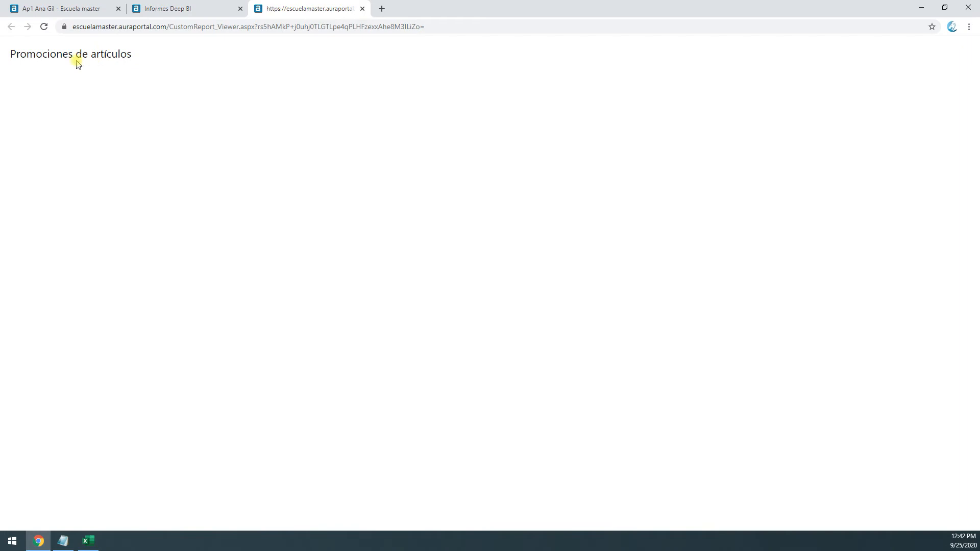
pyautogui.moveTo(27, 53); pyautogui.dragTo(168, 127)
pyautogui.click(48, 53)
pyautogui.click(362, 9)
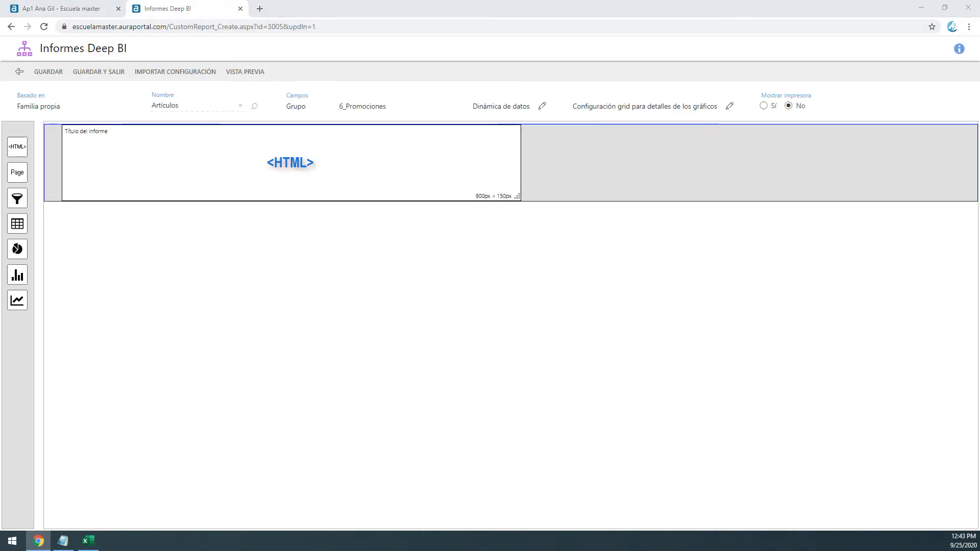
# Set the width of the section containing the title block to "Automático según resolución" and save and close the section settings
pyautogui.moveTo(367, 166)
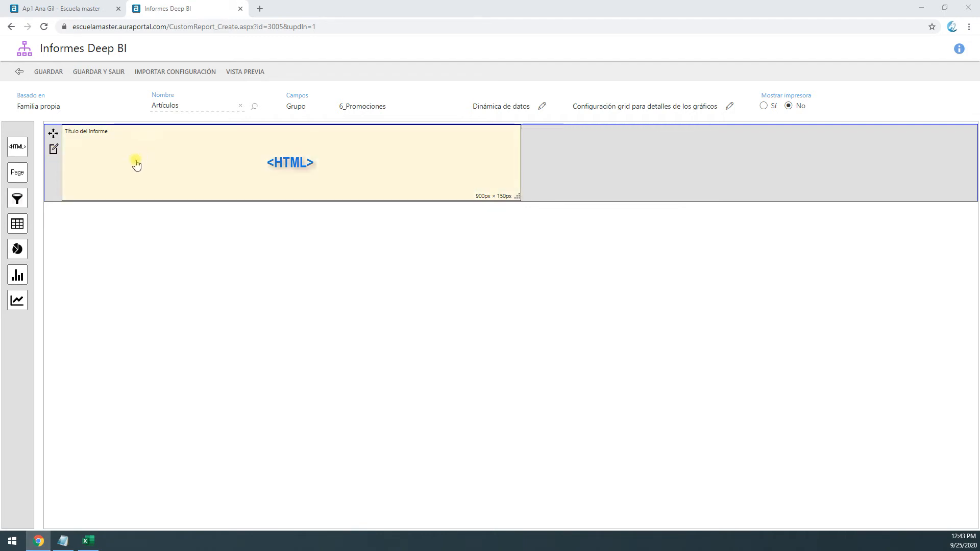
pyautogui.click(53, 153)
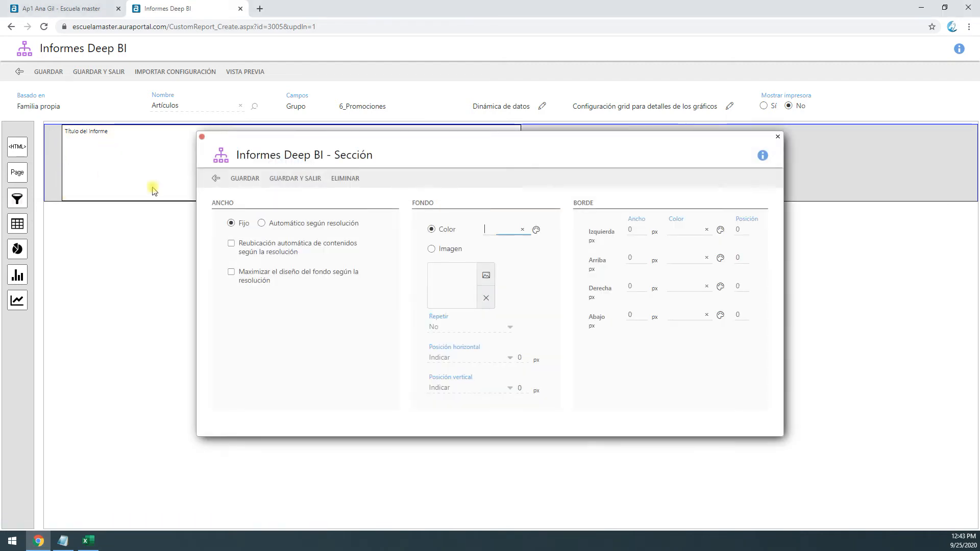
pyautogui.click(262, 225)
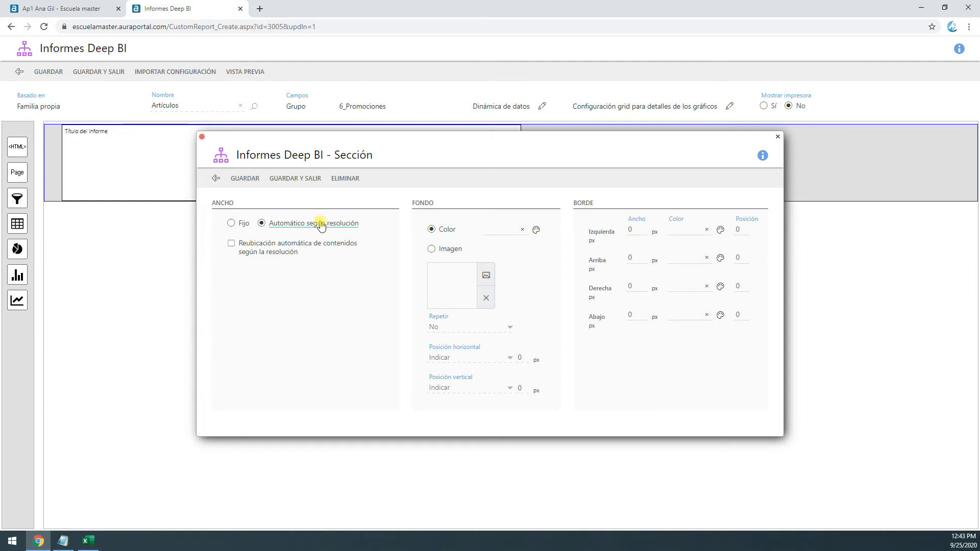
pyautogui.click(300, 188)
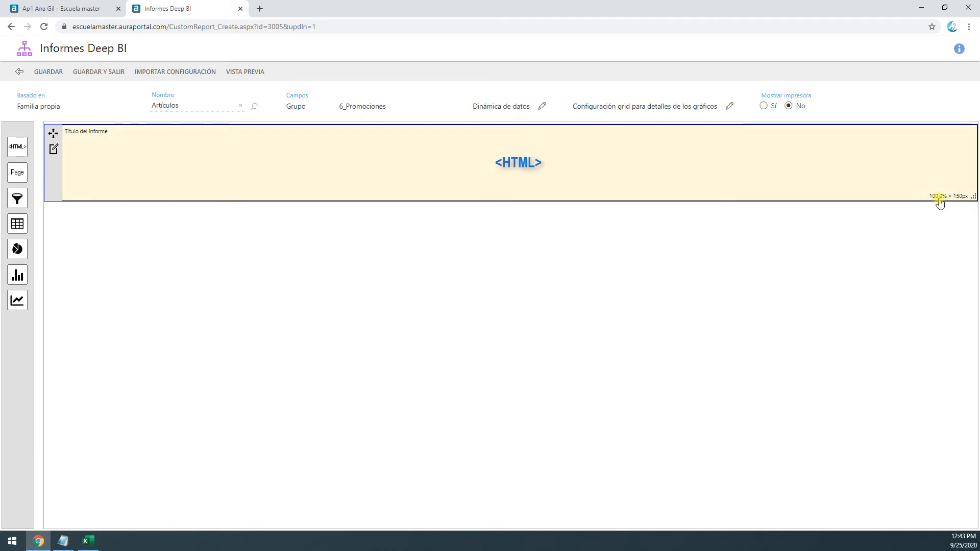
# Review the title block's percentage width, minimum width and heading text, and save and close it
pyautogui.doubleClick(626, 179)
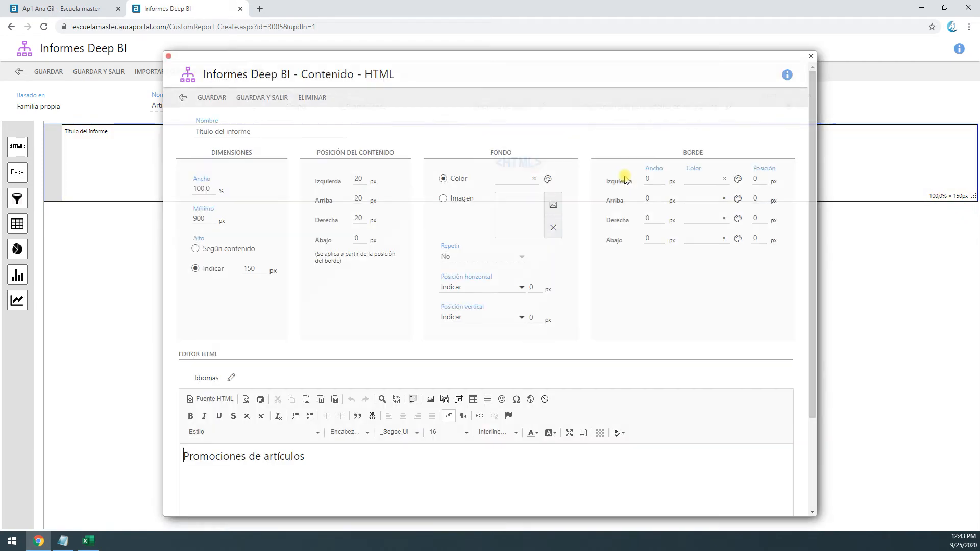
pyautogui.doubleClick(217, 189)
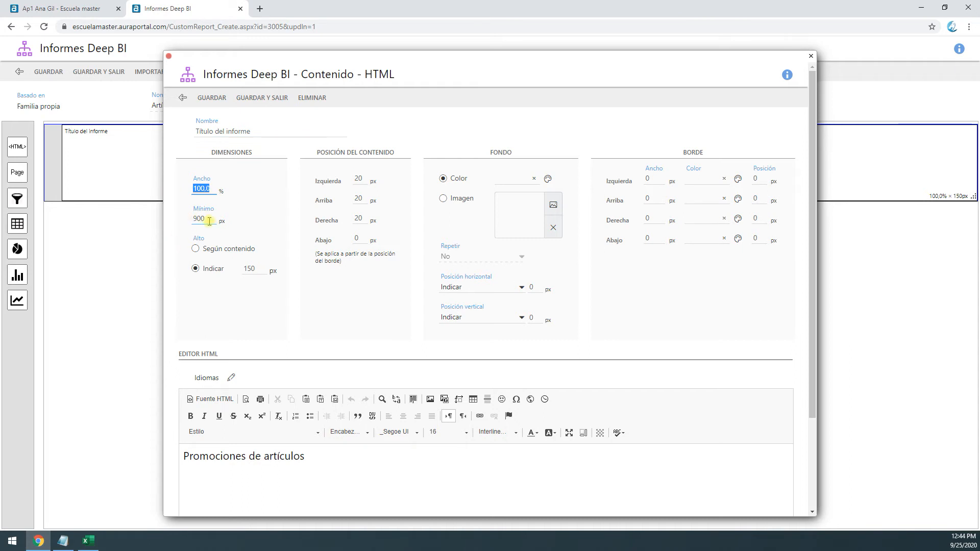
pyautogui.moveTo(311, 456)
pyautogui.mouseDown()
pyautogui.moveTo(188, 454)
pyautogui.moveTo(300, 454)
pyautogui.mouseUp()
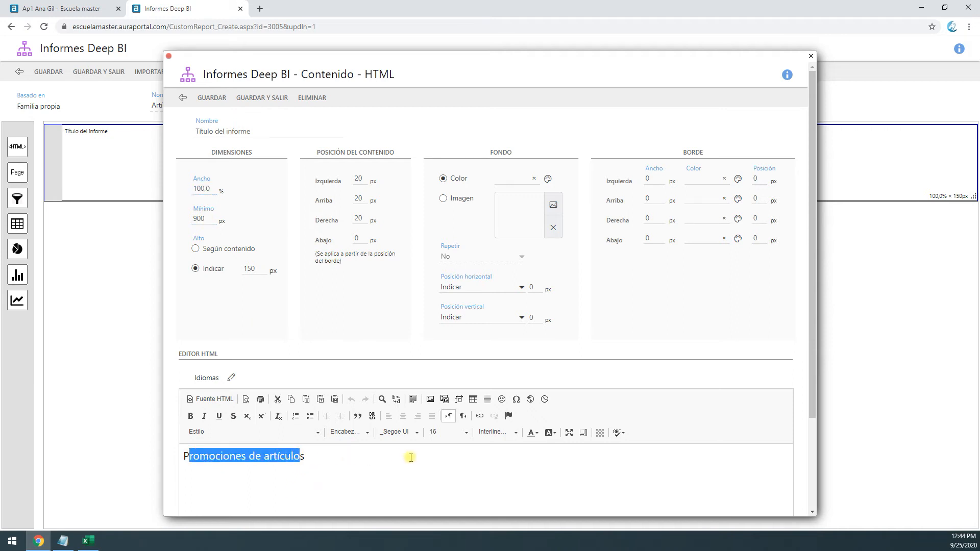
pyautogui.click(245, 98)
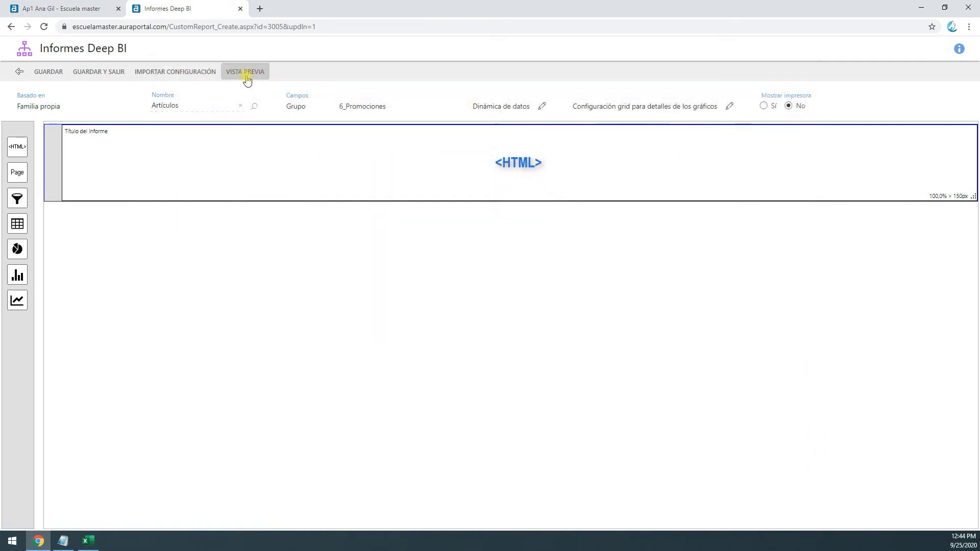
# Preview the report in a separate window, resize that window to check how the heading adapts, and minimize it
pyautogui.click(247, 77)
pyautogui.moveTo(309, 7); pyautogui.dragTo(327, 84)
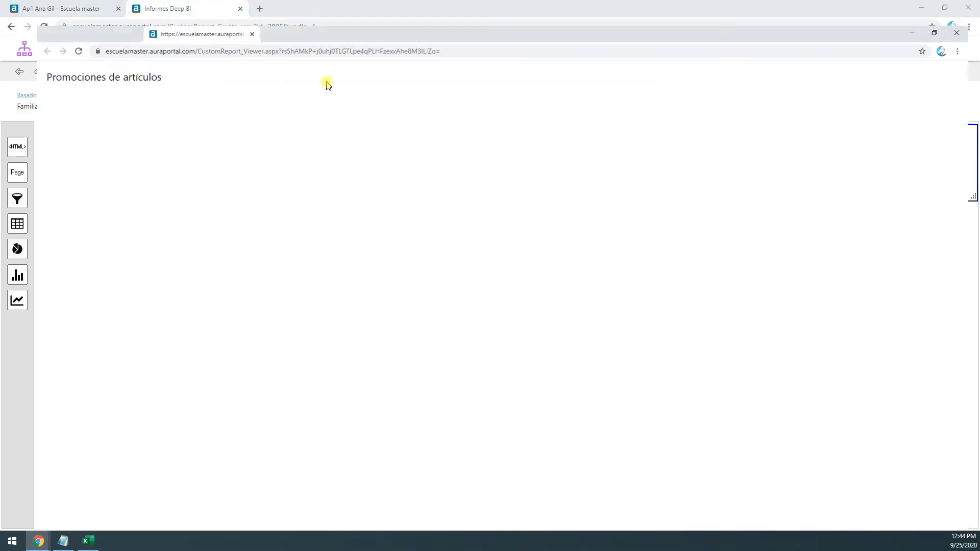
pyautogui.moveTo(456, 7); pyautogui.dragTo(427, 125)
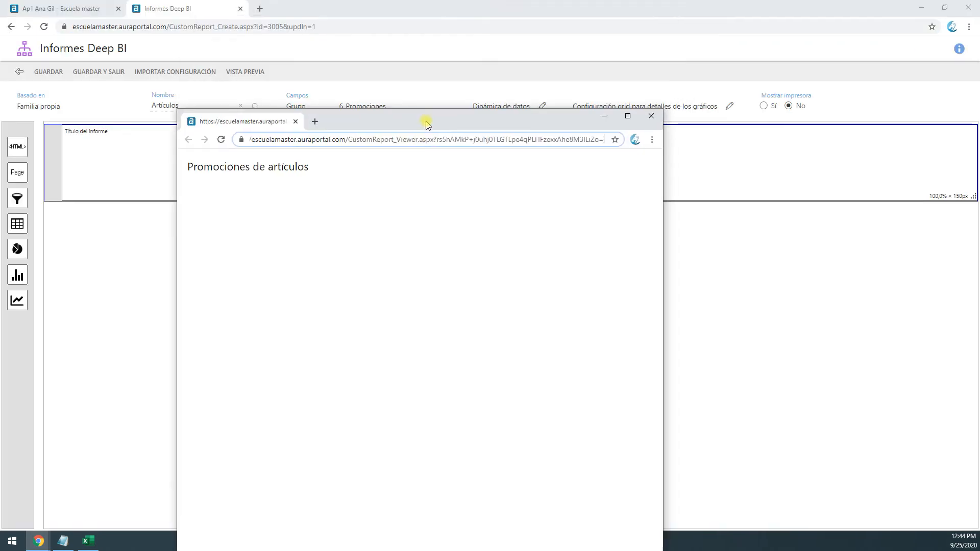
pyautogui.moveTo(665, 230); pyautogui.dragTo(795, 227)
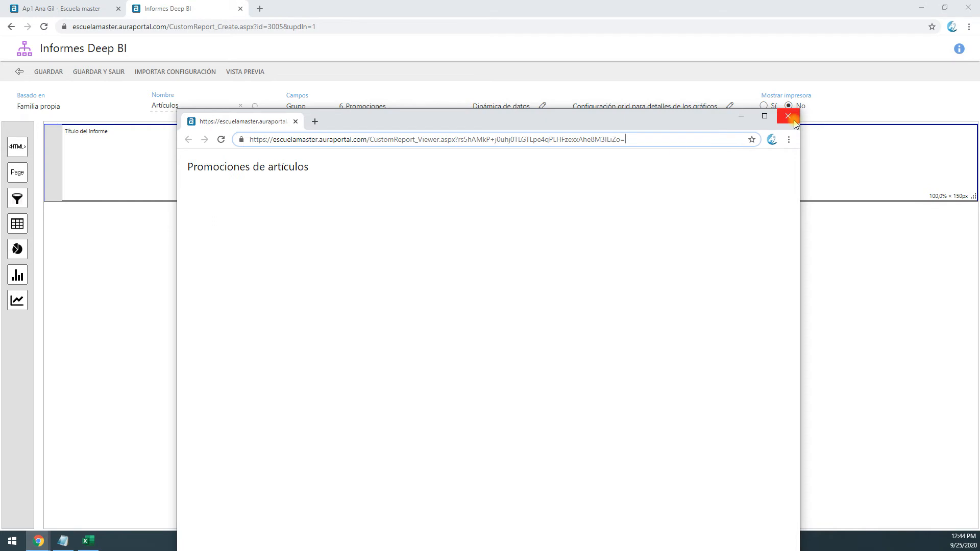
pyautogui.moveTo(186, 167); pyautogui.dragTo(372, 170)
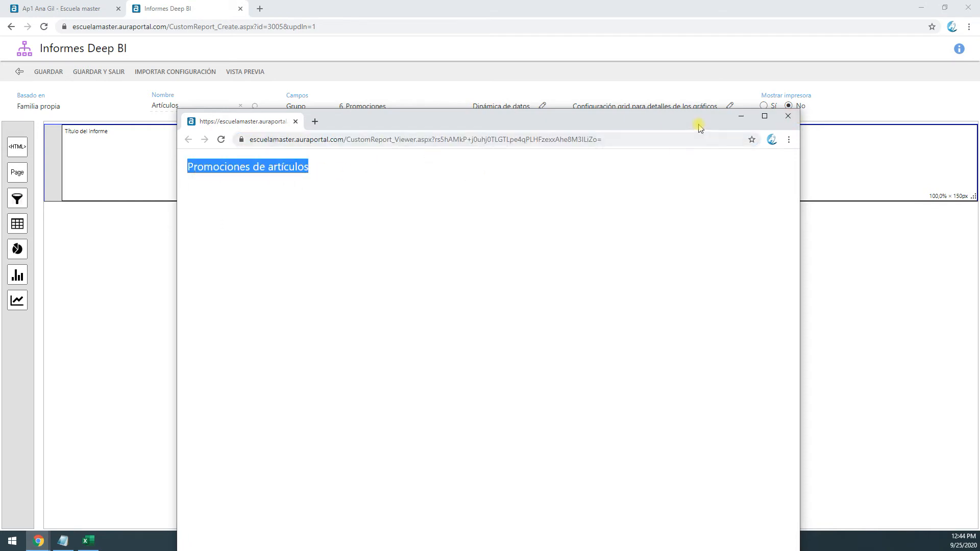
pyautogui.click(741, 116)
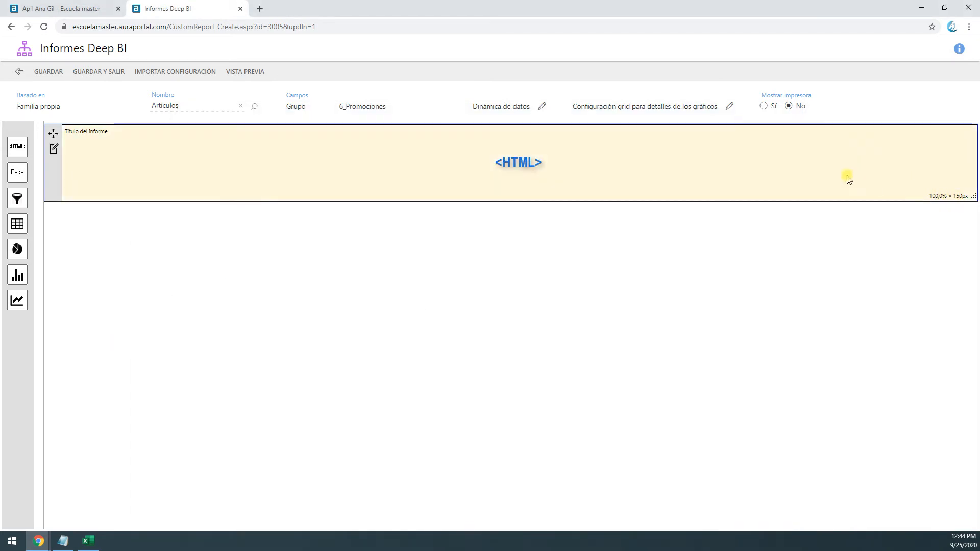
# Set the title block's minimum width to 300 px and save and close the block
pyautogui.click(53, 149)
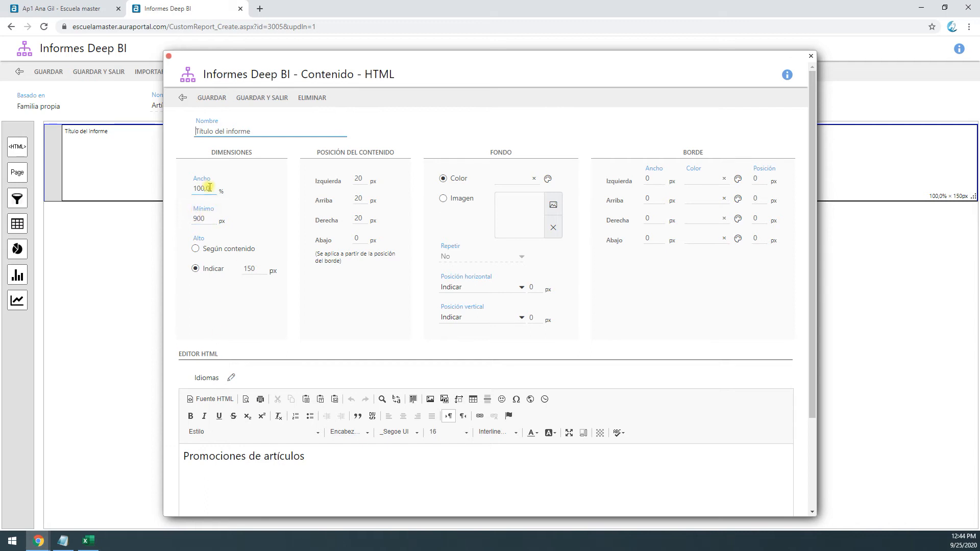
pyautogui.click(210, 187)
pyautogui.click(209, 220)
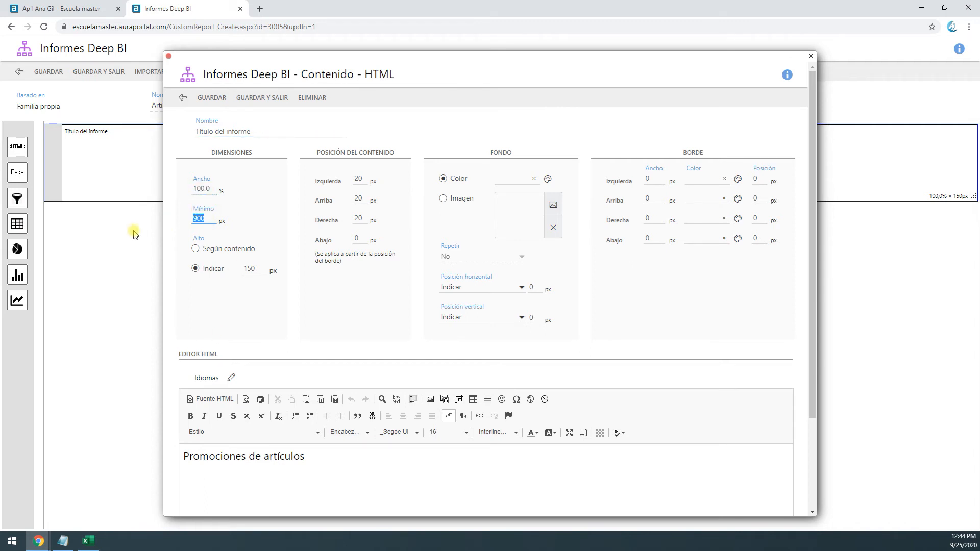
pyautogui.write('200')
pyautogui.hotkey('ctrl', 'a')
pyautogui.write('300')
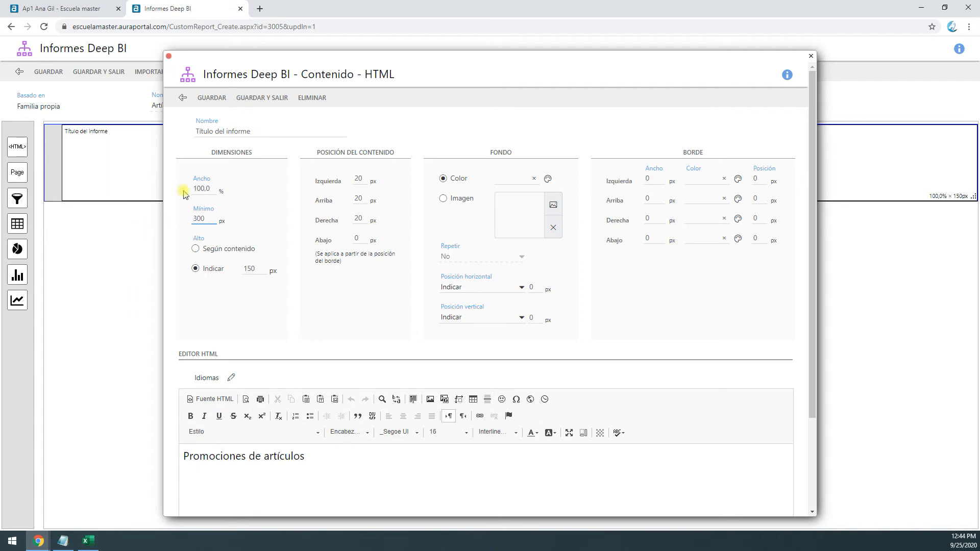
pyautogui.click(261, 98)
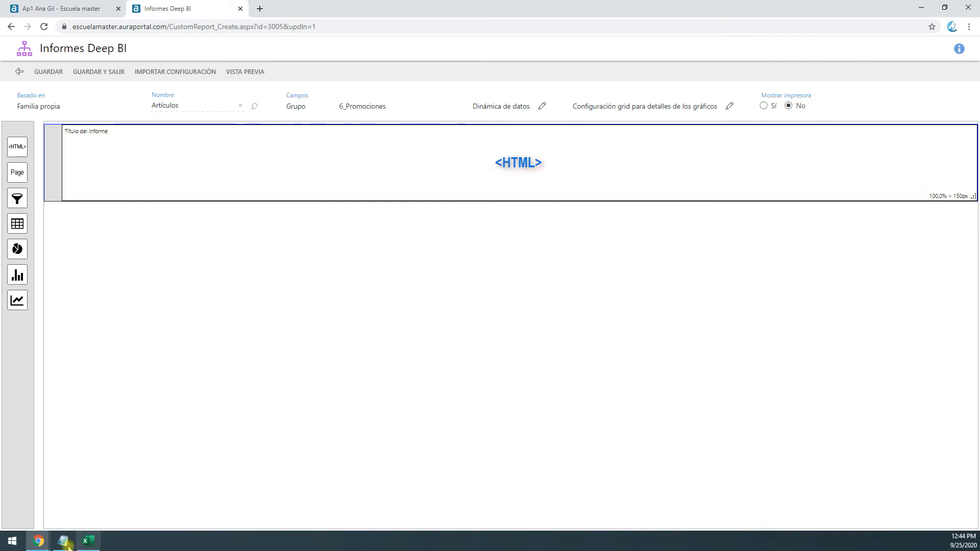
# Bring back the report preview window, resize it to examine how the heading behaves at narrower widths, and close it
pyautogui.moveTo(39, 541)
pyautogui.click(125, 513)
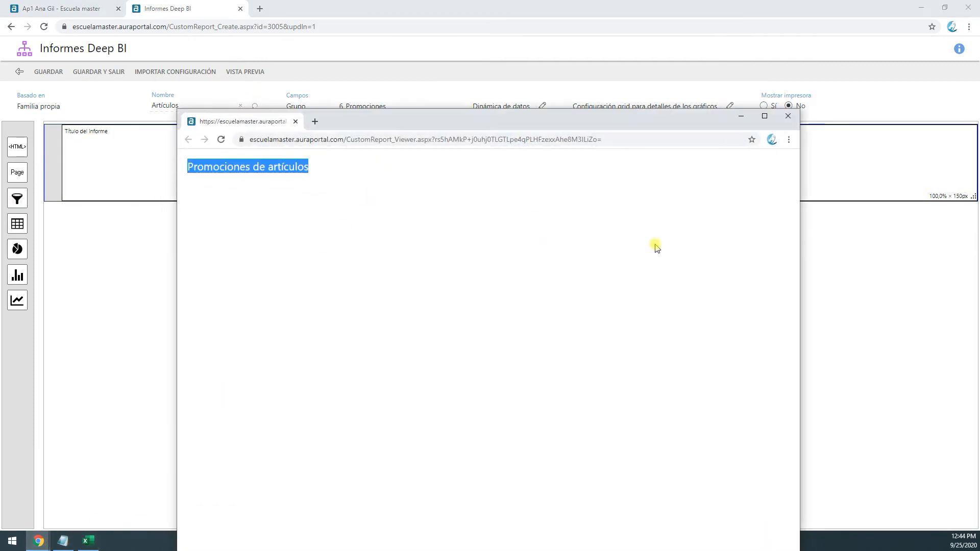
pyautogui.moveTo(712, 119); pyautogui.dragTo(755, 21)
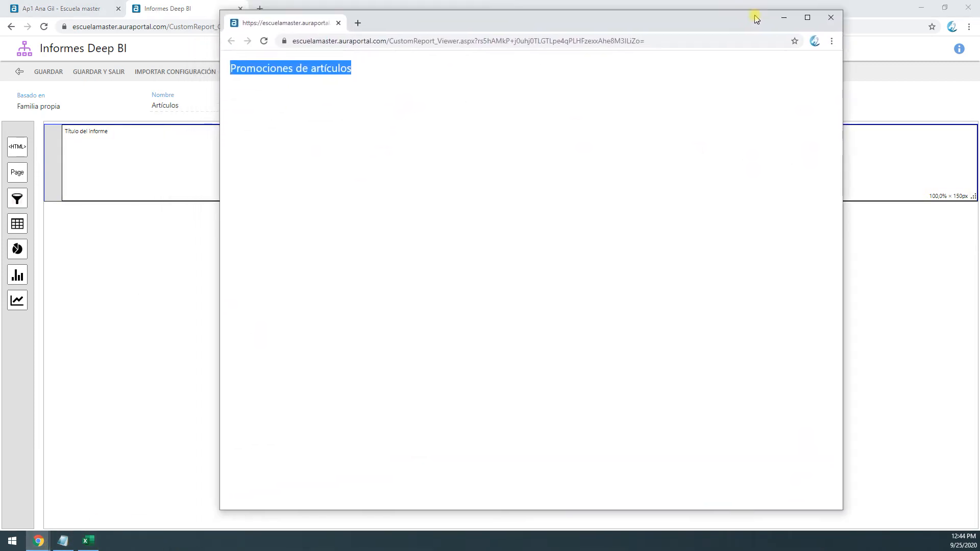
pyautogui.moveTo(844, 121); pyautogui.dragTo(516, 176)
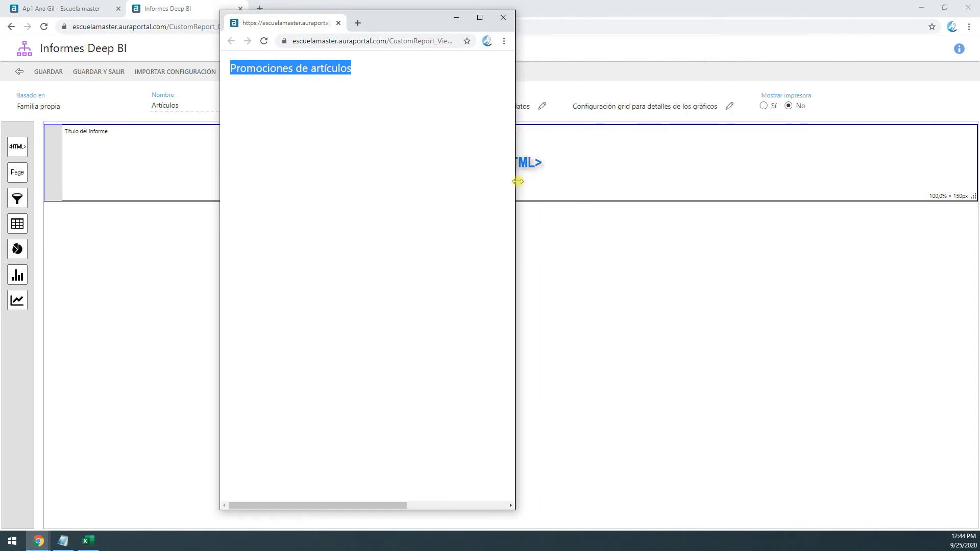
pyautogui.moveTo(380, 509); pyautogui.dragTo(427, 506)
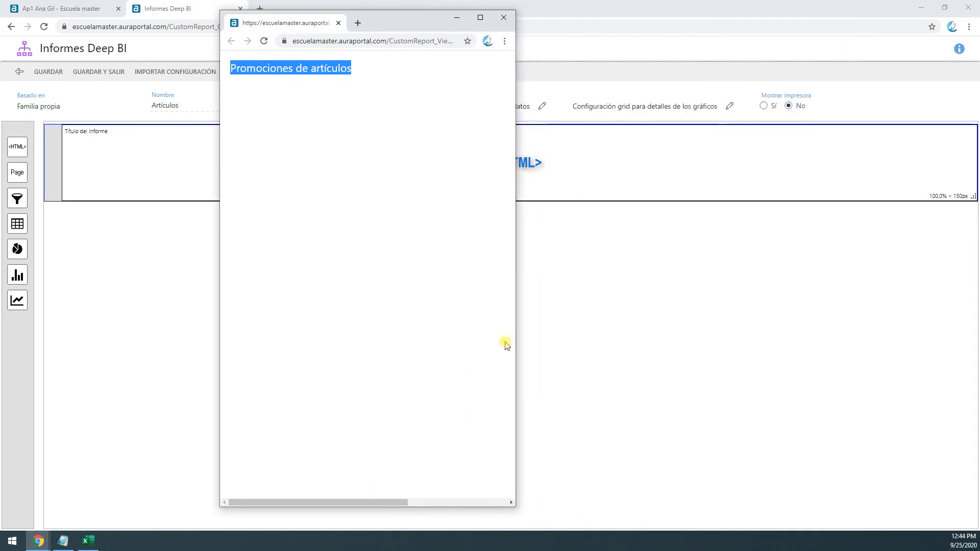
pyautogui.moveTo(517, 351); pyautogui.dragTo(476, 352)
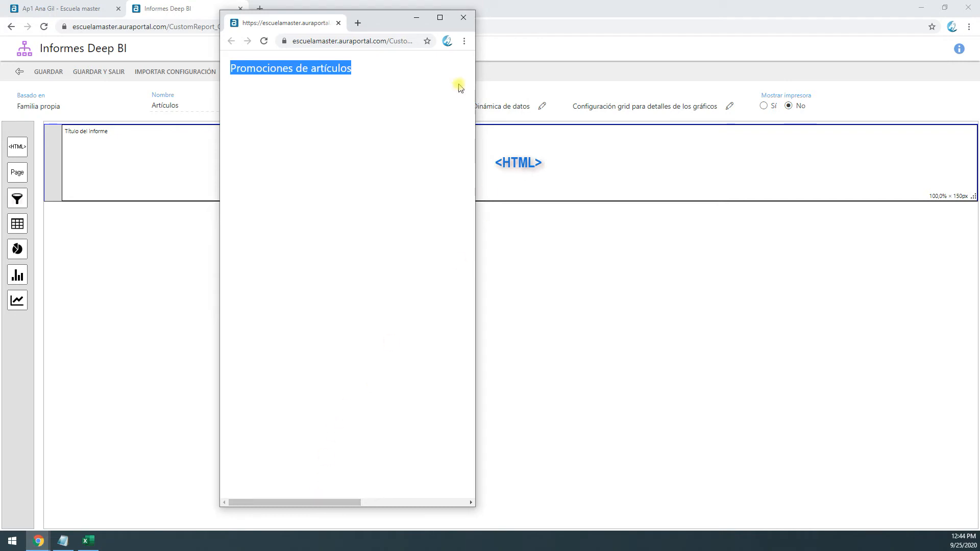
pyautogui.moveTo(475, 124); pyautogui.dragTo(633, 225)
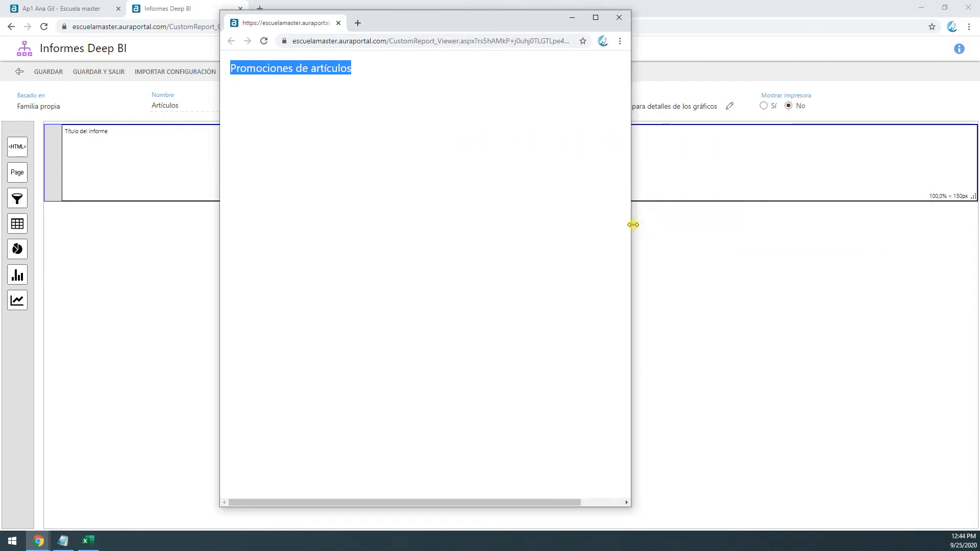
pyautogui.click(619, 17)
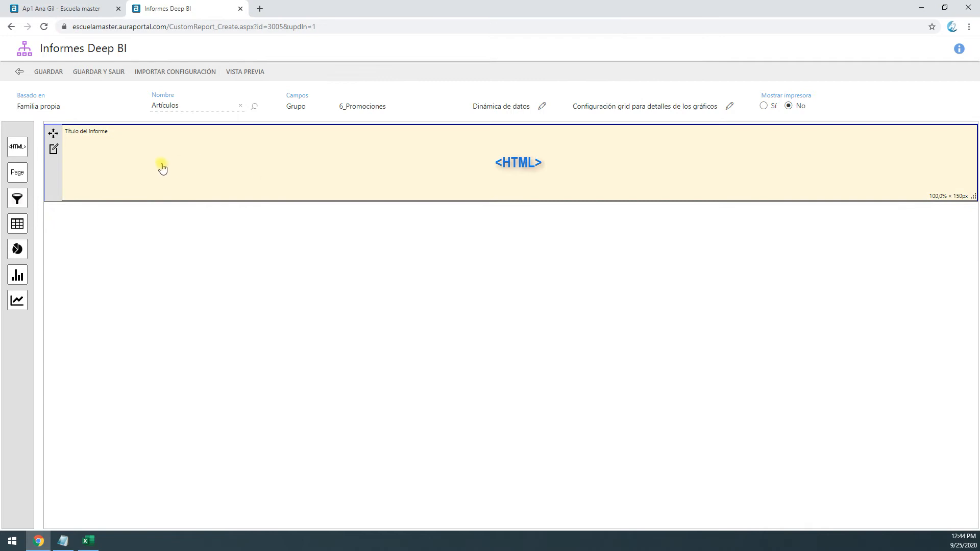
# Set the title block's minimum width to 500 px and save the block
pyautogui.doubleClick(233, 170)
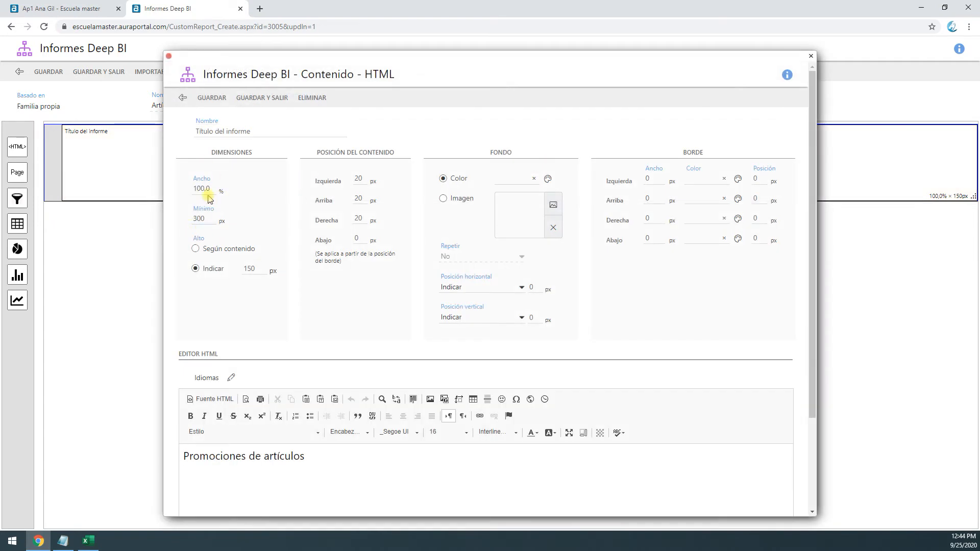
pyautogui.doubleClick(207, 216)
pyautogui.keyDown('shift'); pyautogui.click(306, 457); pyautogui.keyUp('shift')
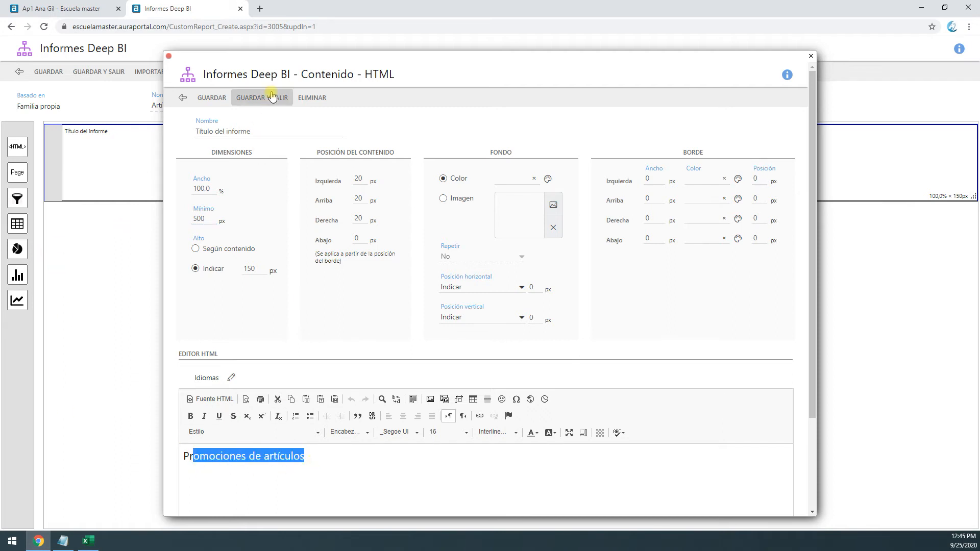
pyautogui.click(218, 97)
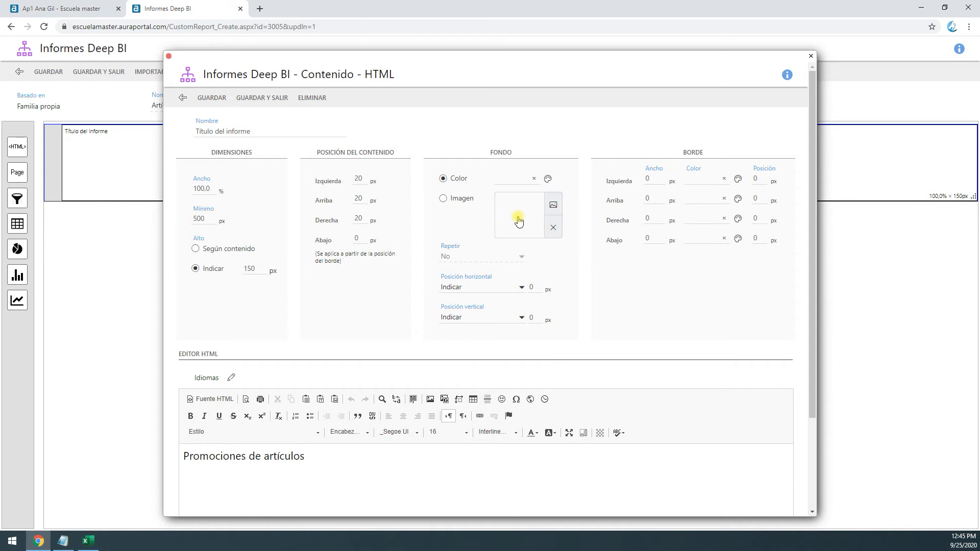
# Give the title block the Gradiente azul claro background image repeated horizontally, close the block and preview the report
pyautogui.click(553, 204)
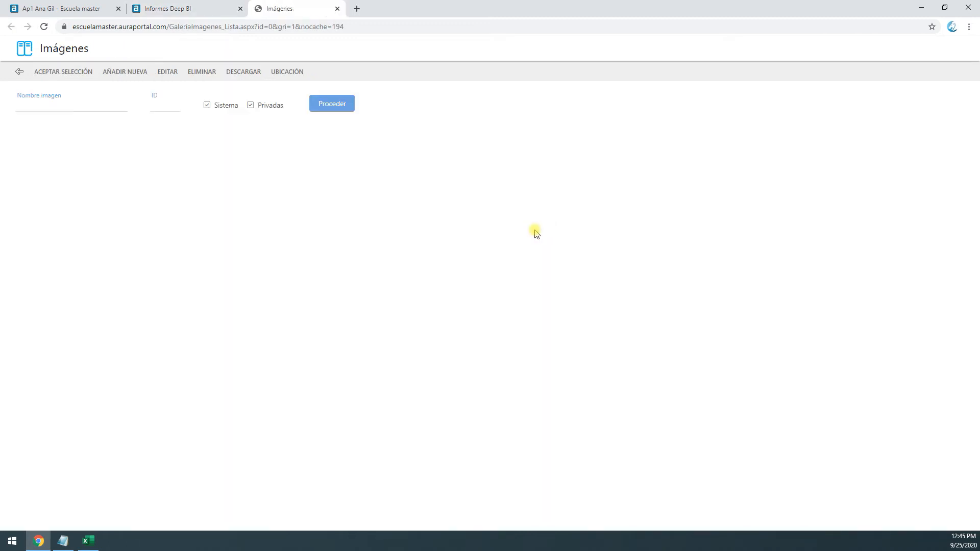
pyautogui.click(78, 108)
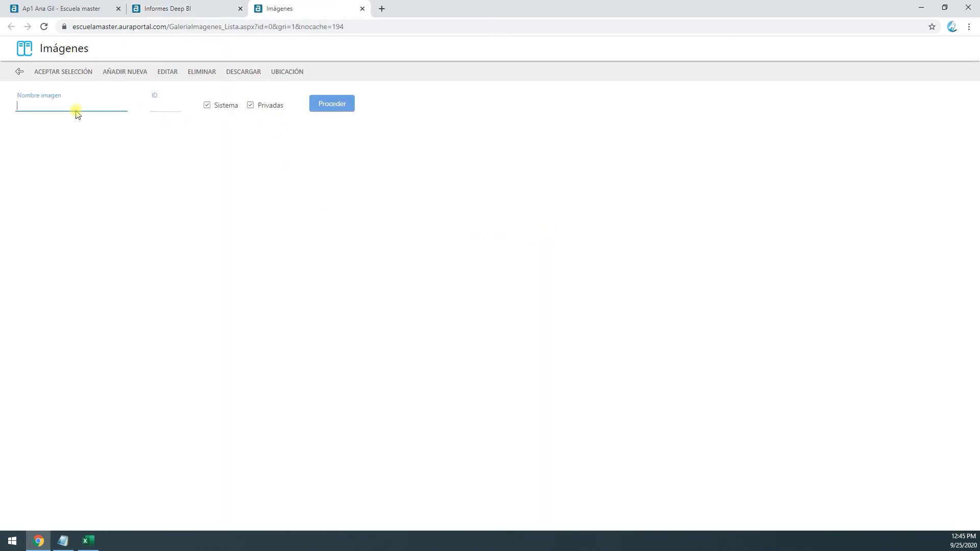
pyautogui.write('grad')
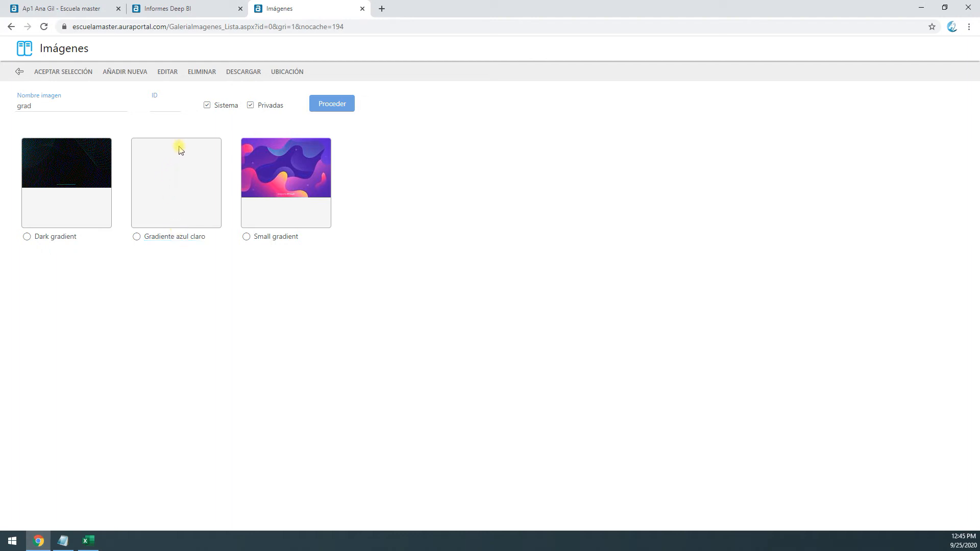
pyautogui.click(137, 237)
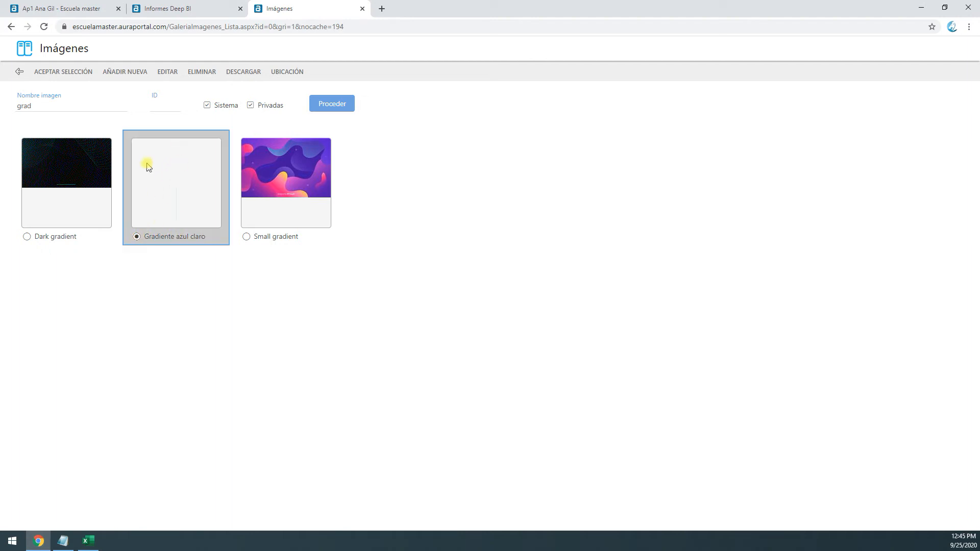
pyautogui.click(61, 77)
pyautogui.click(468, 256)
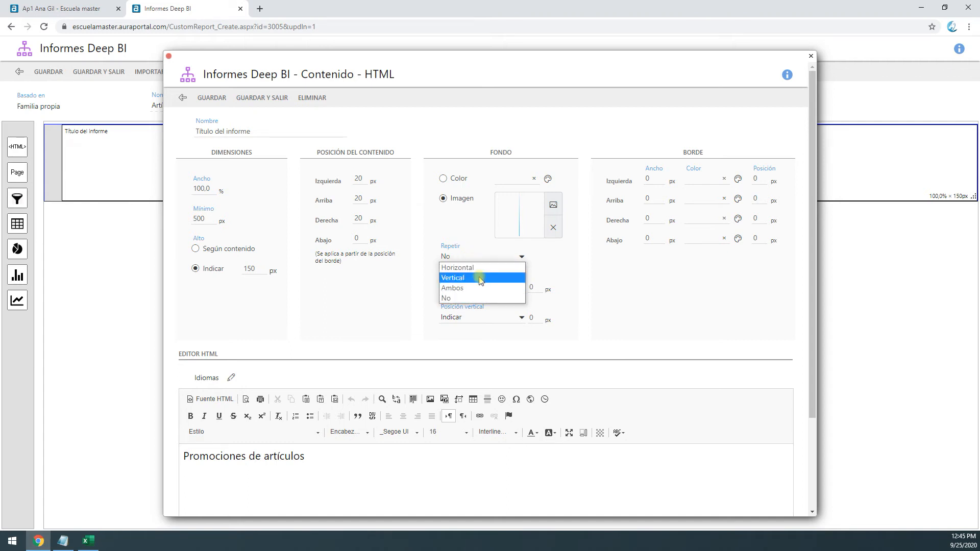
pyautogui.click(479, 268)
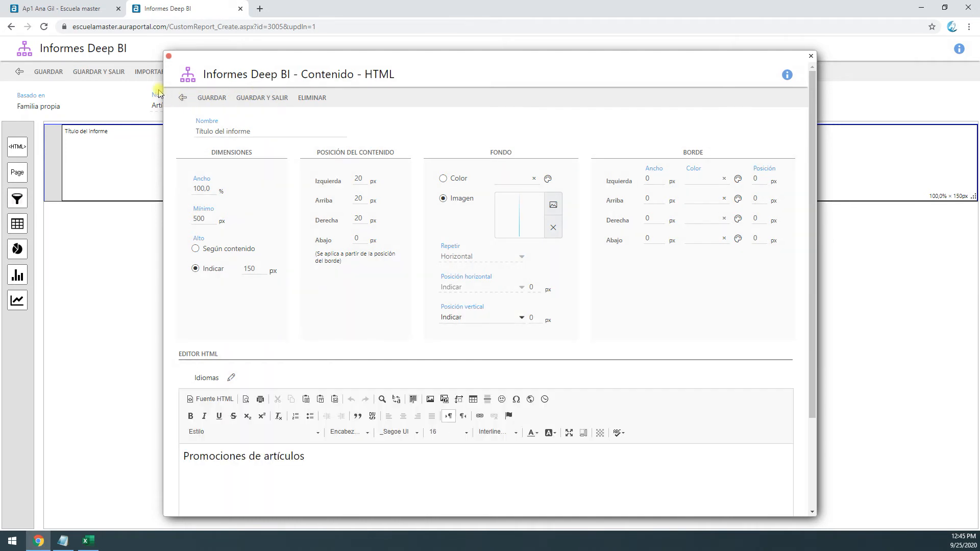
pyautogui.click(169, 57)
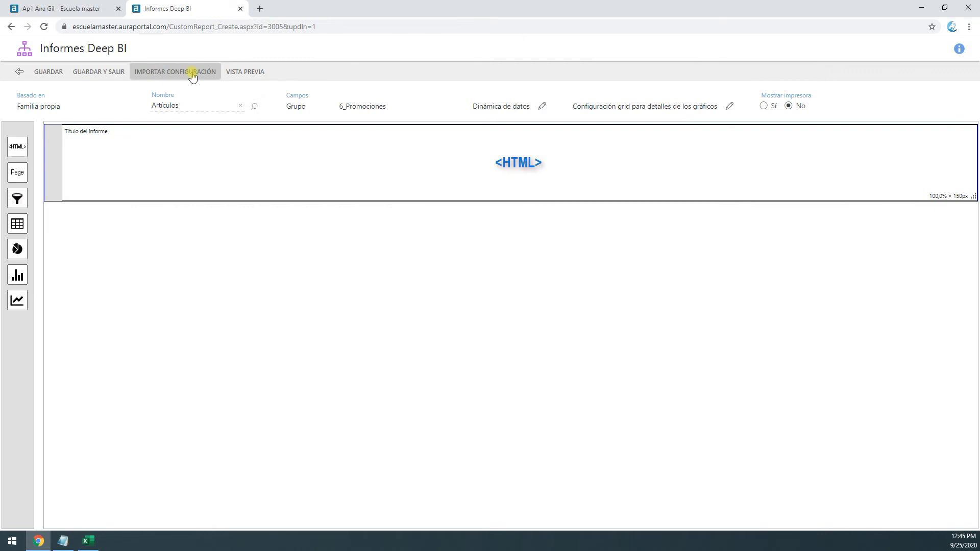
pyautogui.click(247, 69)
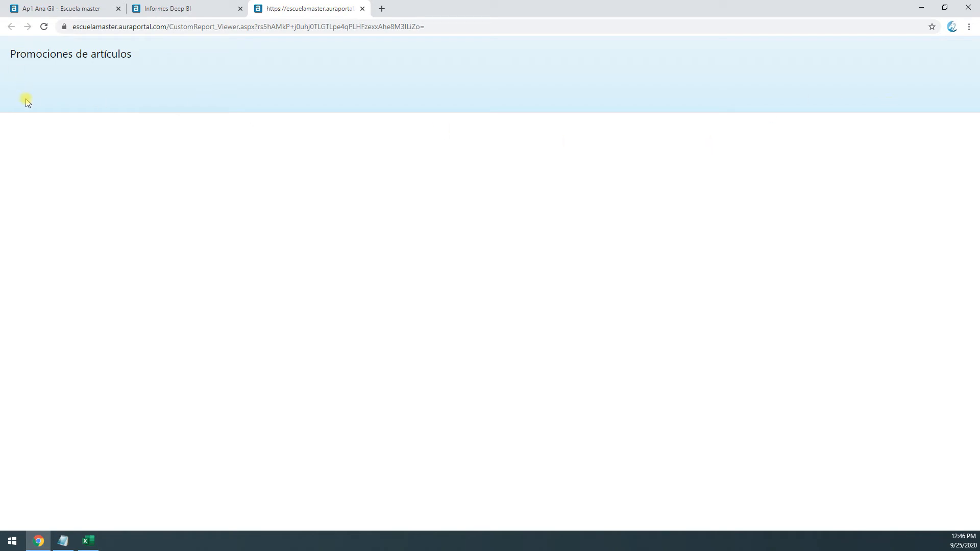
# Set the title block's height to 60 px, save it and refresh the report preview to check the heading
pyautogui.click(192, 9)
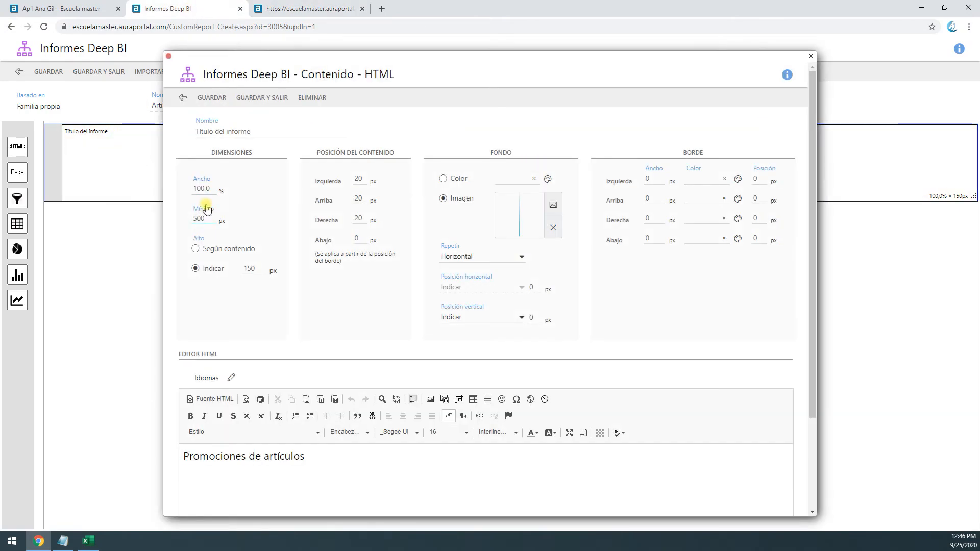
pyautogui.moveTo(251, 269); pyautogui.dragTo(190, 267)
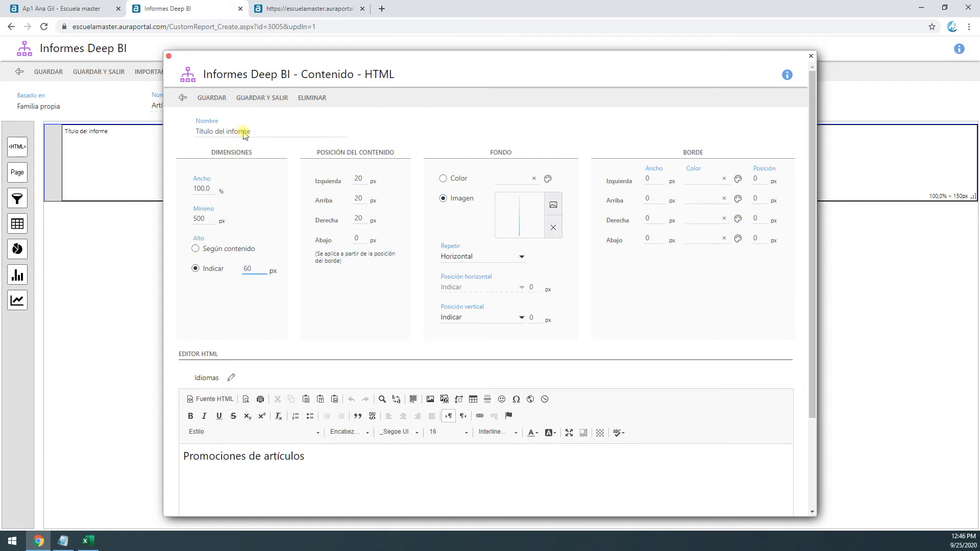
pyautogui.click(213, 98)
pyautogui.click(280, 11)
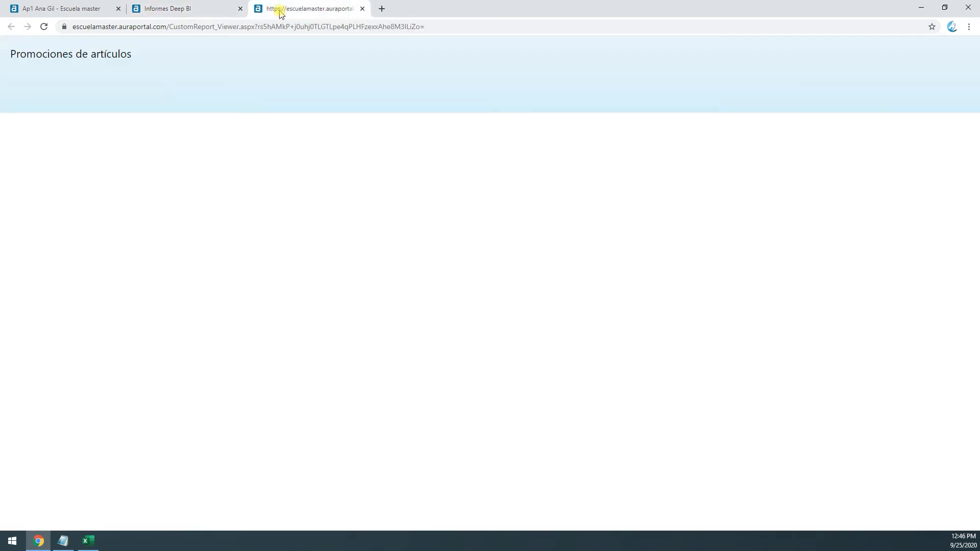
pyautogui.click(44, 27)
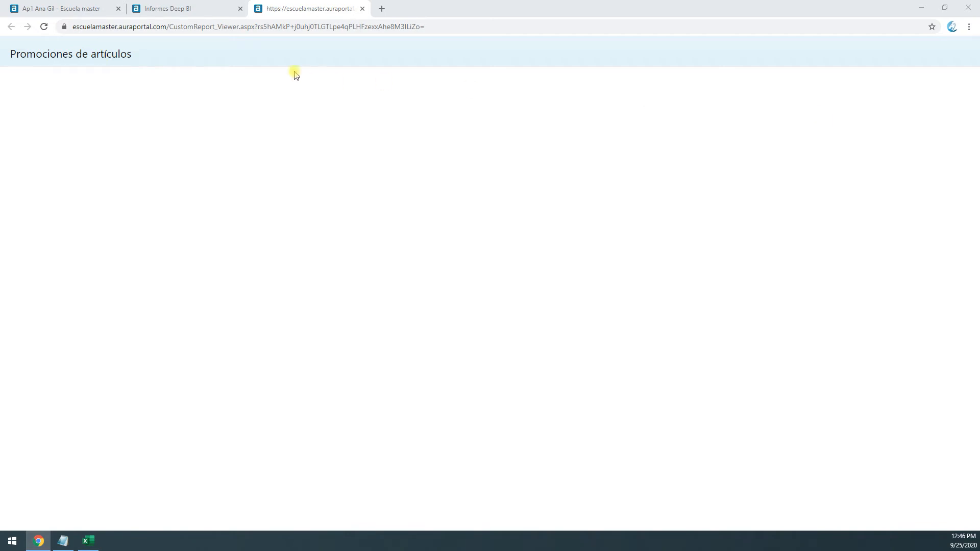
pyautogui.moveTo(15, 54); pyautogui.dragTo(117, 55)
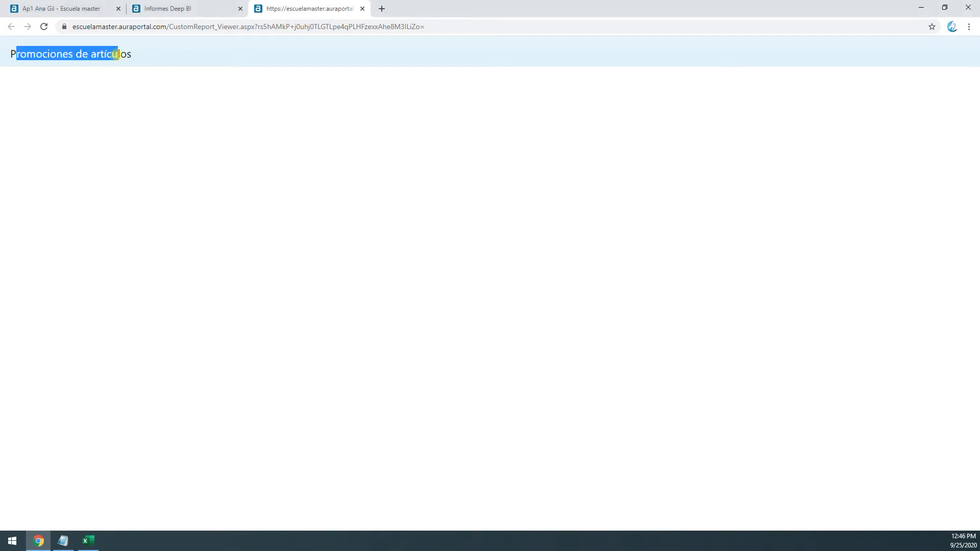
pyautogui.click(128, 53)
# Set the title block's top content offset to 15 px, save it and check the heading in the report preview
pyautogui.click(158, 9)
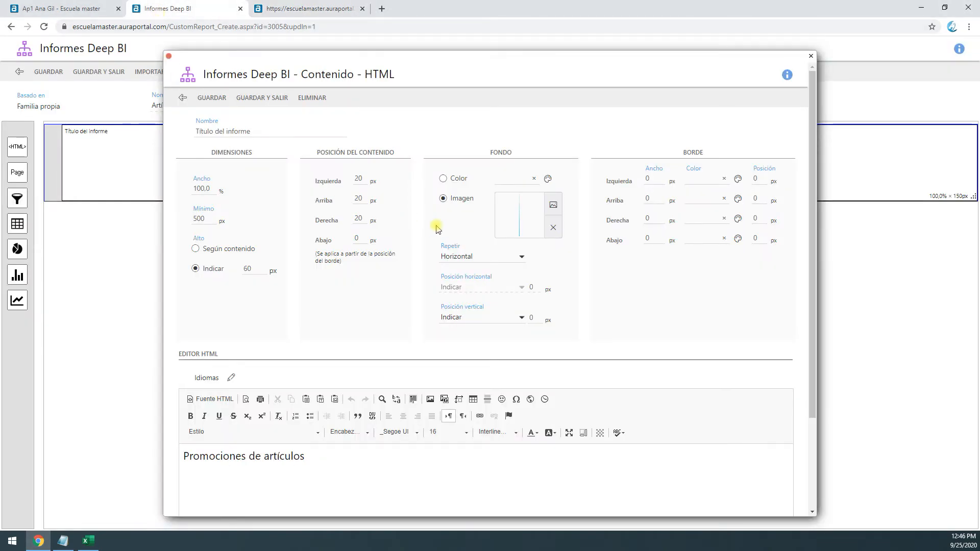
pyautogui.doubleClick(360, 199)
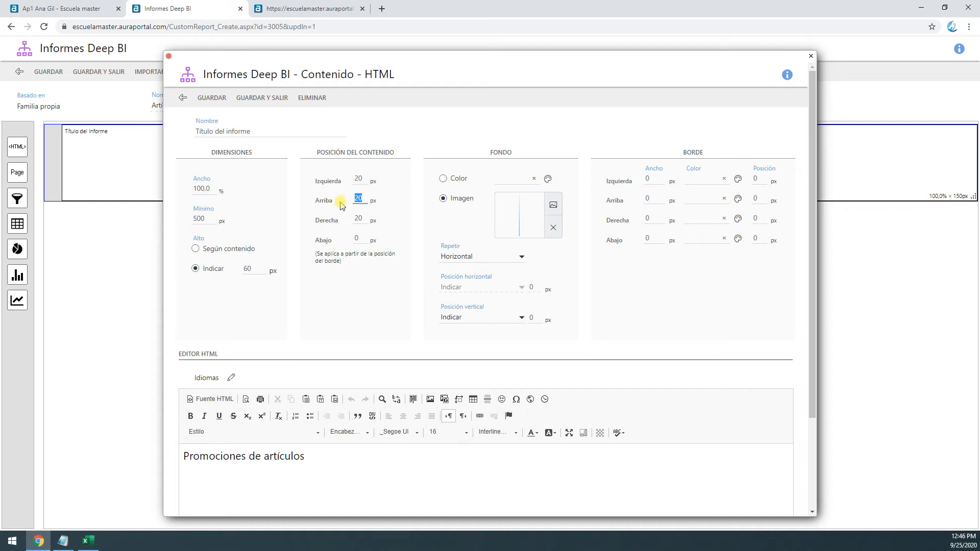
pyautogui.write('15')
pyautogui.click(211, 98)
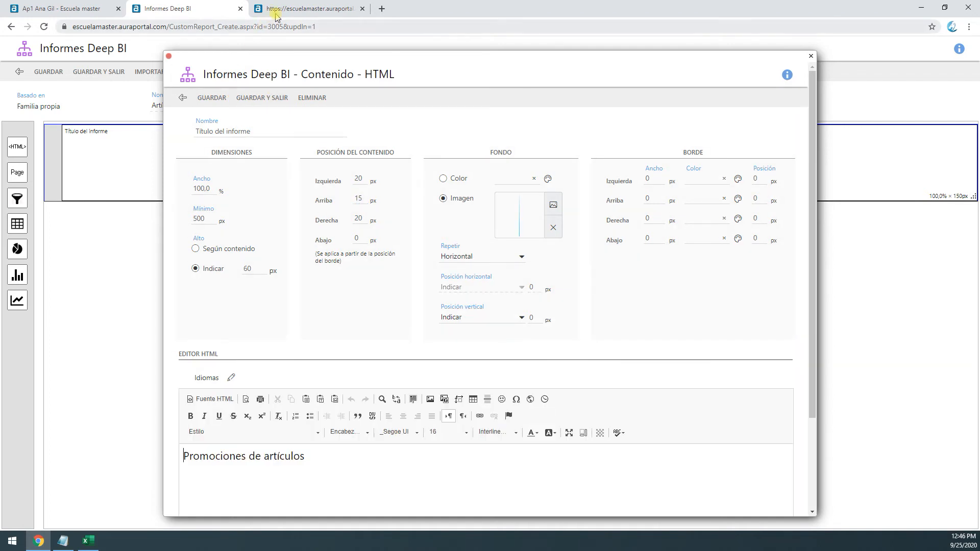
pyautogui.click(276, 13)
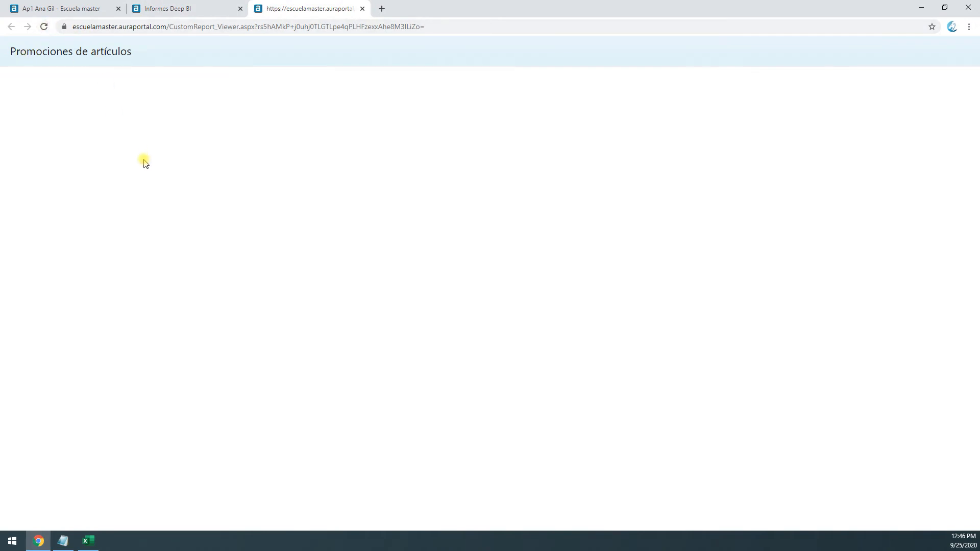
# Add a filter block below the title and a pie chart block of about 701 × 300 px in a new row beneath it
pyautogui.click(171, 8)
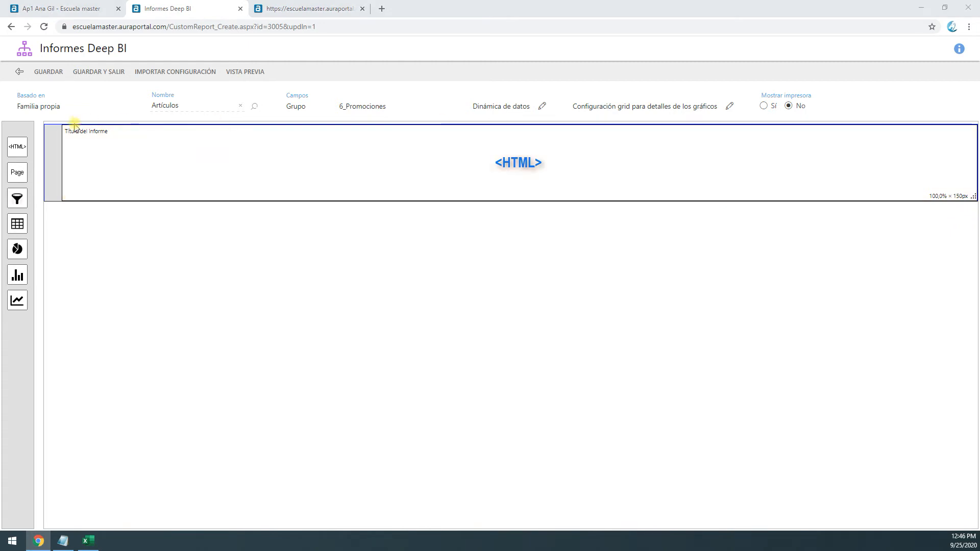
pyautogui.moveTo(17, 199); pyautogui.dragTo(129, 220)
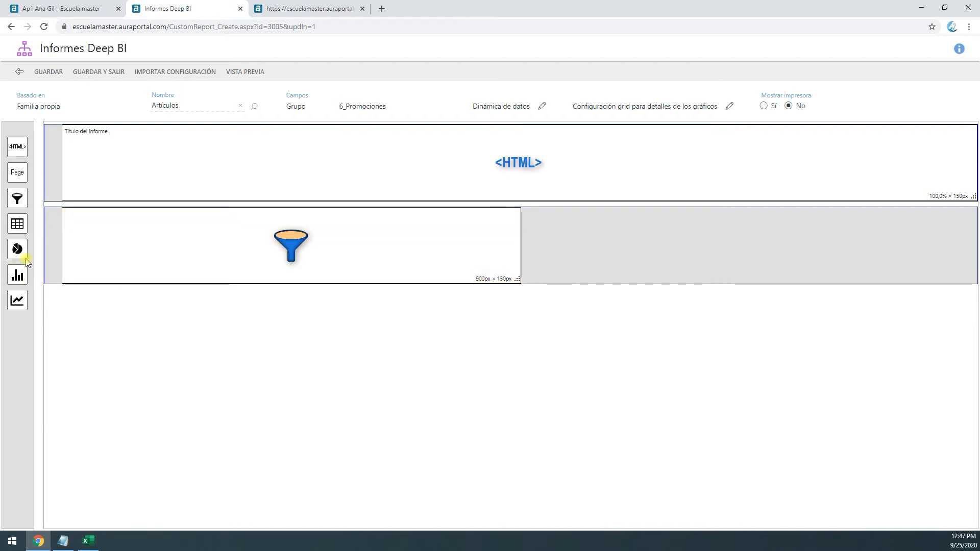
pyautogui.moveTo(17, 250); pyautogui.dragTo(112, 304)
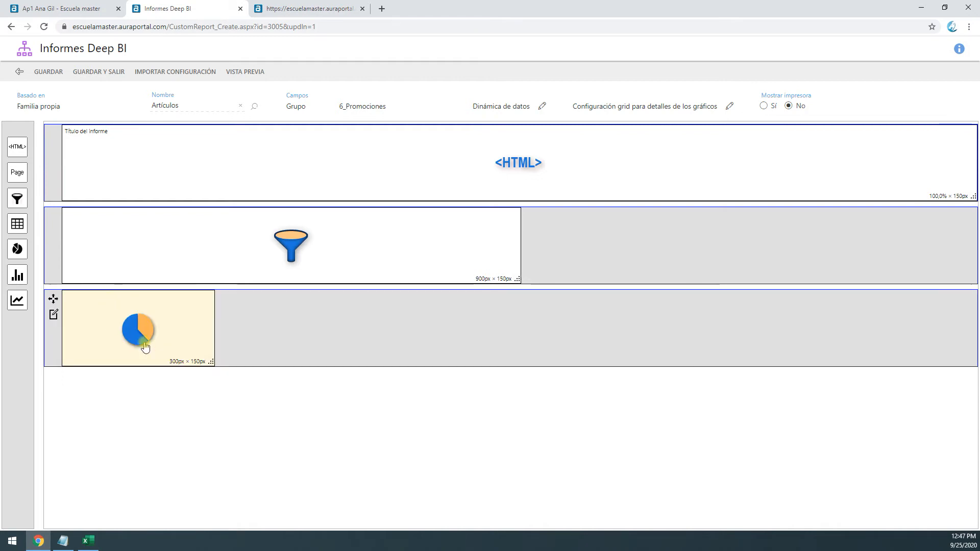
pyautogui.moveTo(211, 361); pyautogui.dragTo(312, 417)
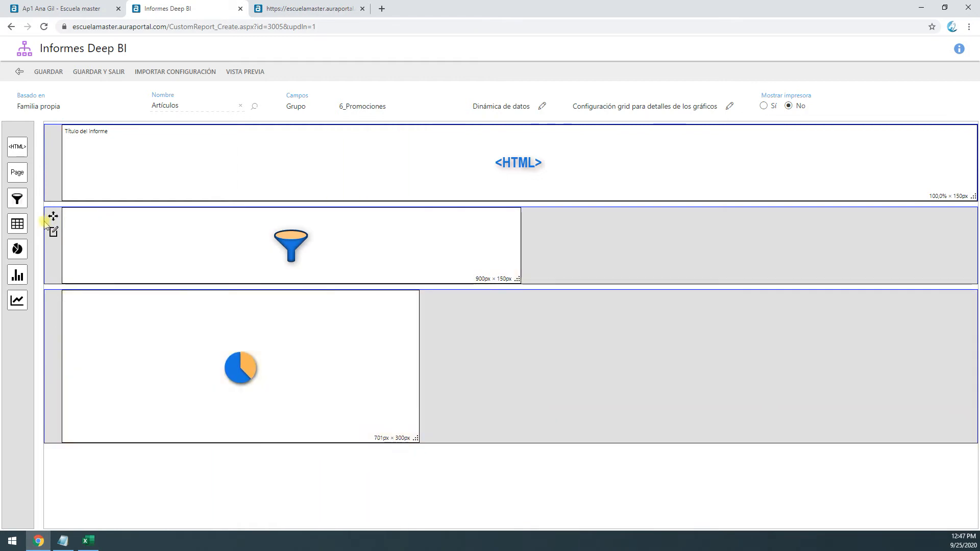
# Add a column chart block beside the pie chart and enlarge them to about 781 × 334 px and 830 × 334 px respectively
pyautogui.moveTo(17, 278); pyautogui.dragTo(418, 300)
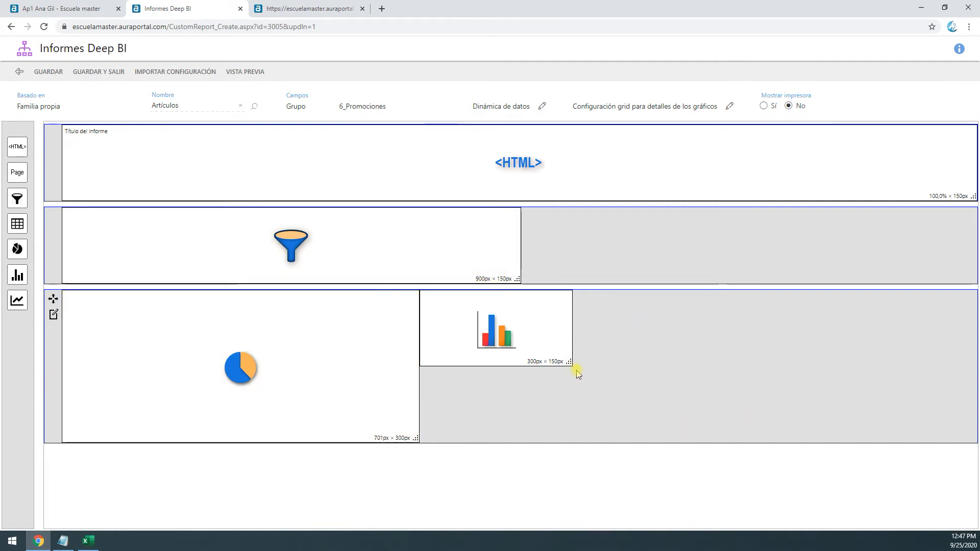
pyautogui.moveTo(569, 361); pyautogui.dragTo(709, 399)
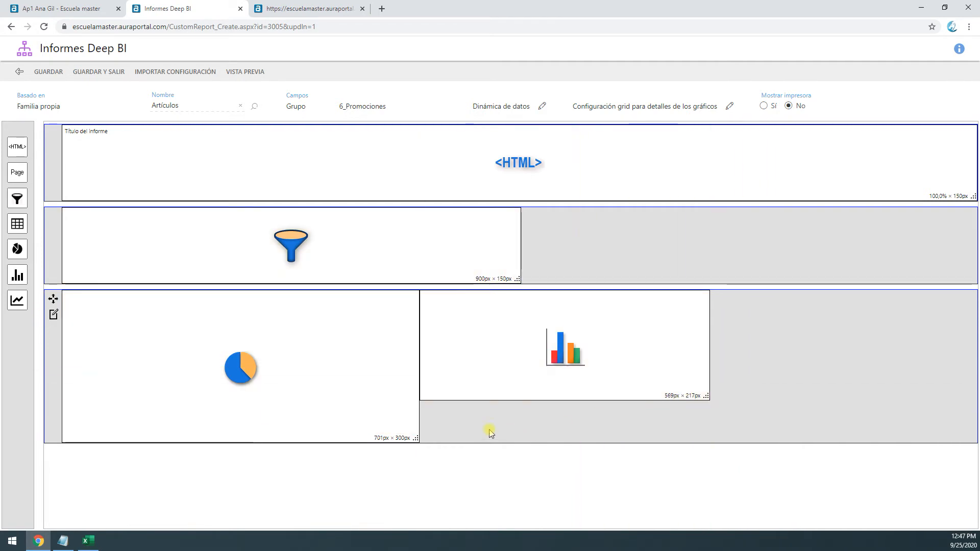
pyautogui.moveTo(414, 438); pyautogui.dragTo(485, 456)
pyautogui.moveTo(772, 396); pyautogui.dragTo(880, 455)
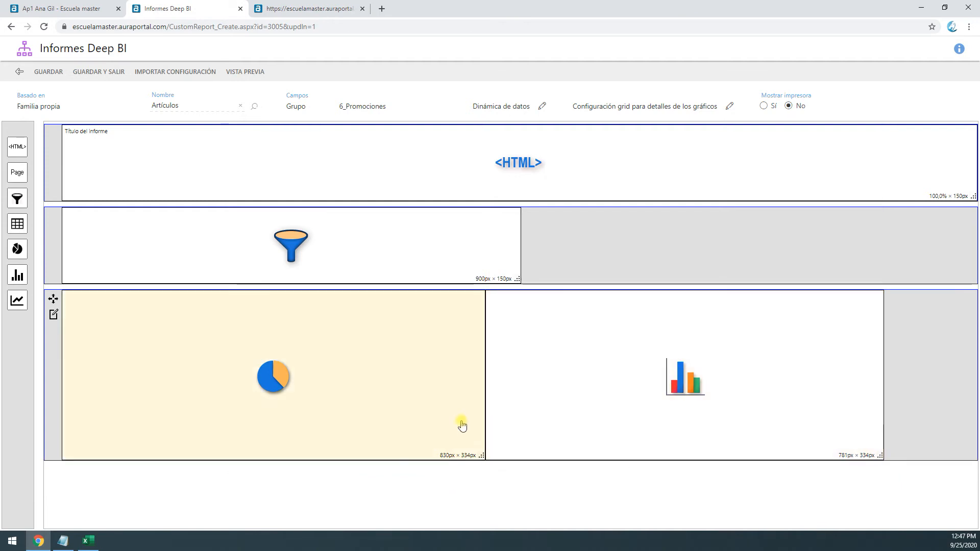
# Set the pie chart block's background color to the blue #6BA0DF and close the block
pyautogui.click(462, 423)
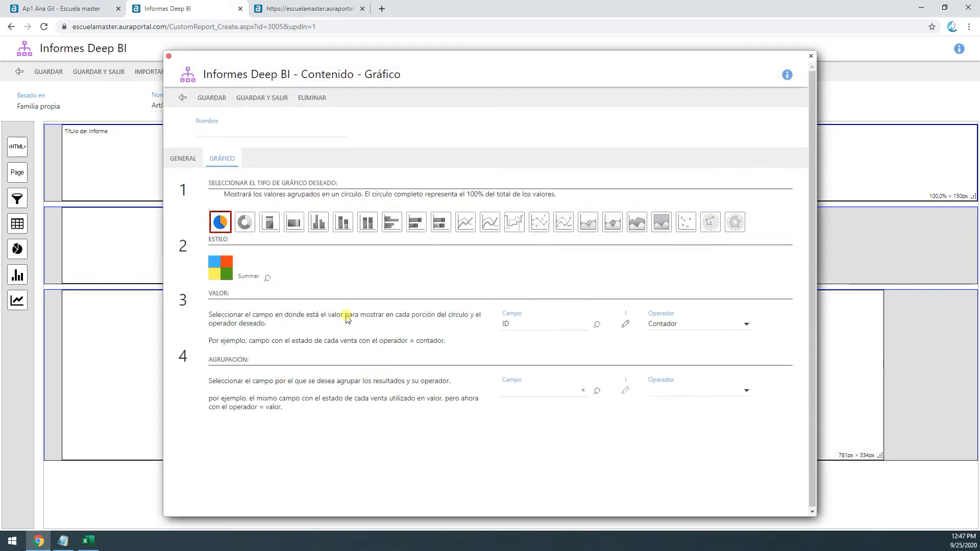
pyautogui.click(183, 159)
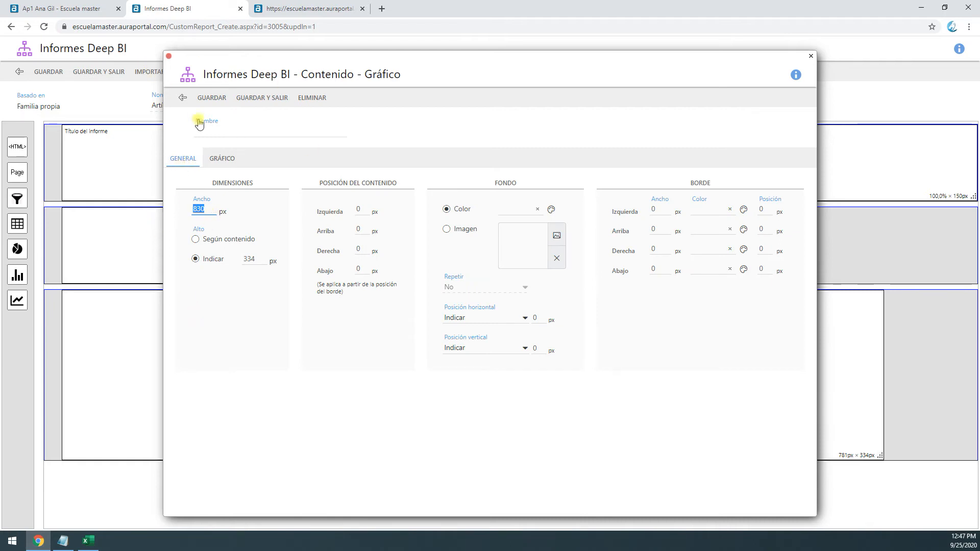
pyautogui.click(551, 210)
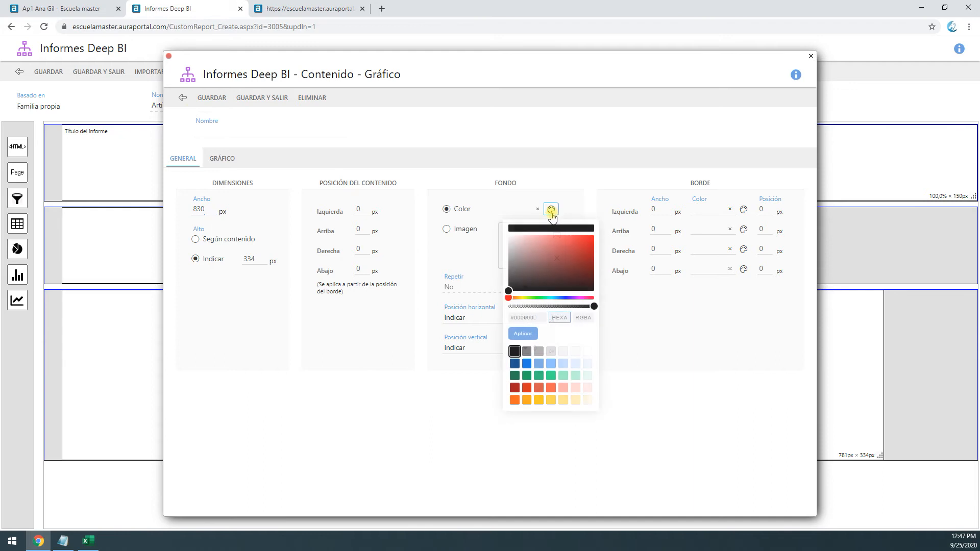
pyautogui.click(540, 364)
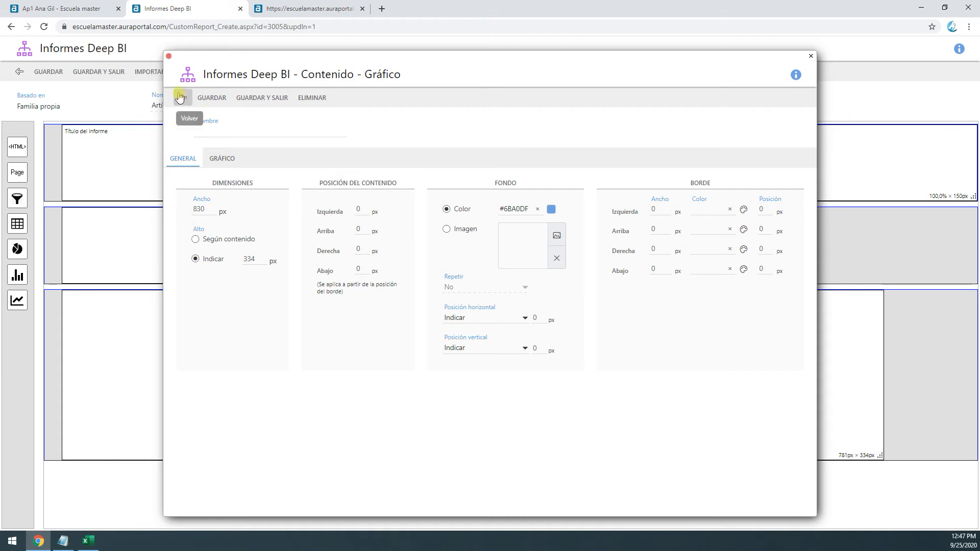
pyautogui.click(169, 57)
# Set the column chart block's background color to the amber yellow swatch and return to the report layout
pyautogui.click(628, 368)
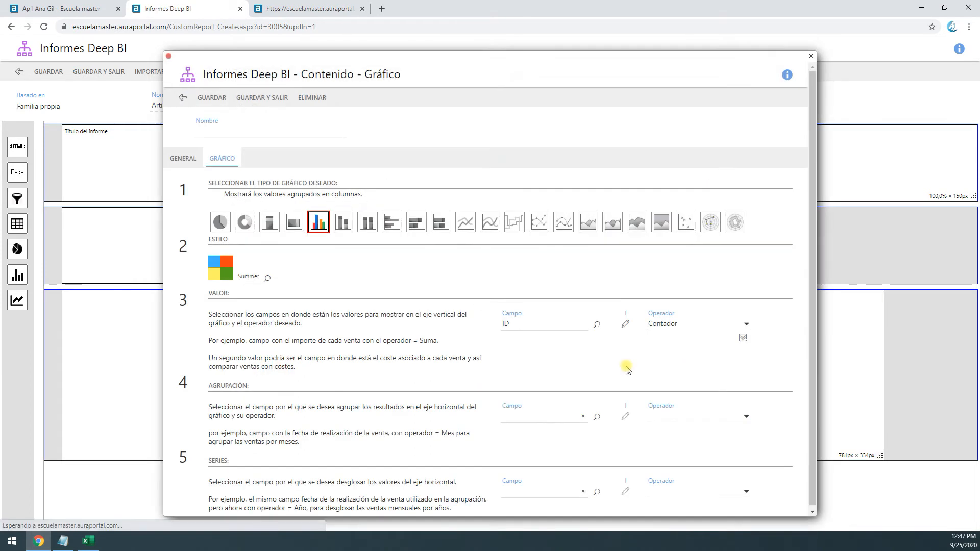
pyautogui.click(190, 162)
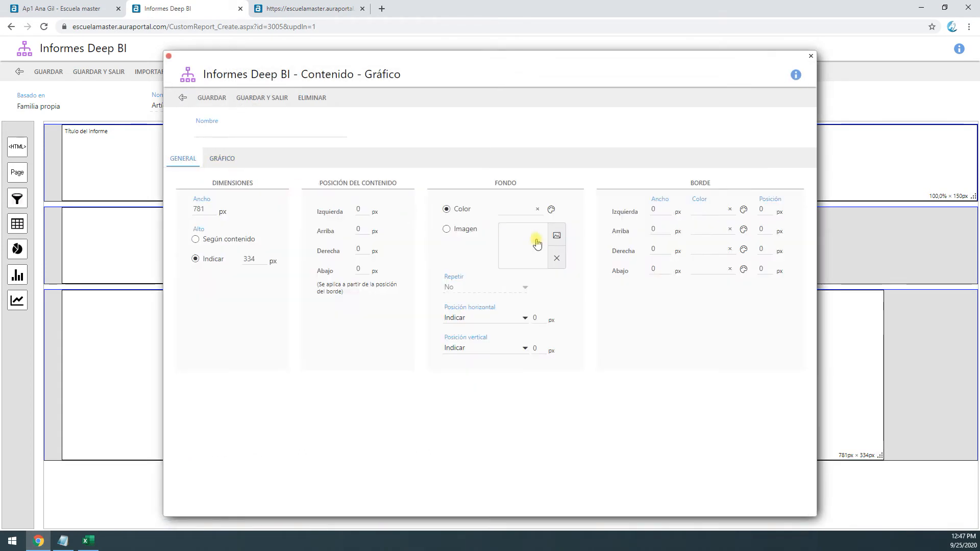
pyautogui.click(551, 209)
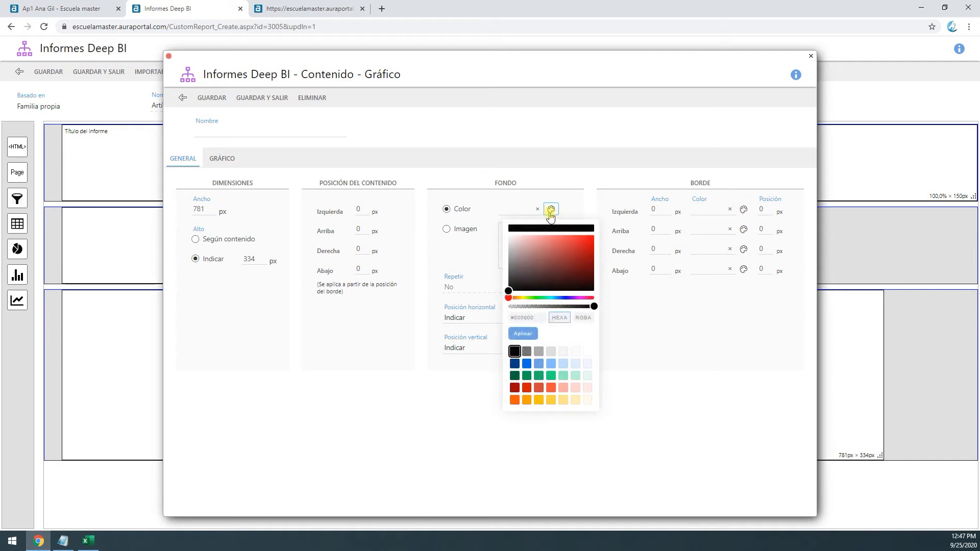
pyautogui.click(539, 400)
pyautogui.click(185, 98)
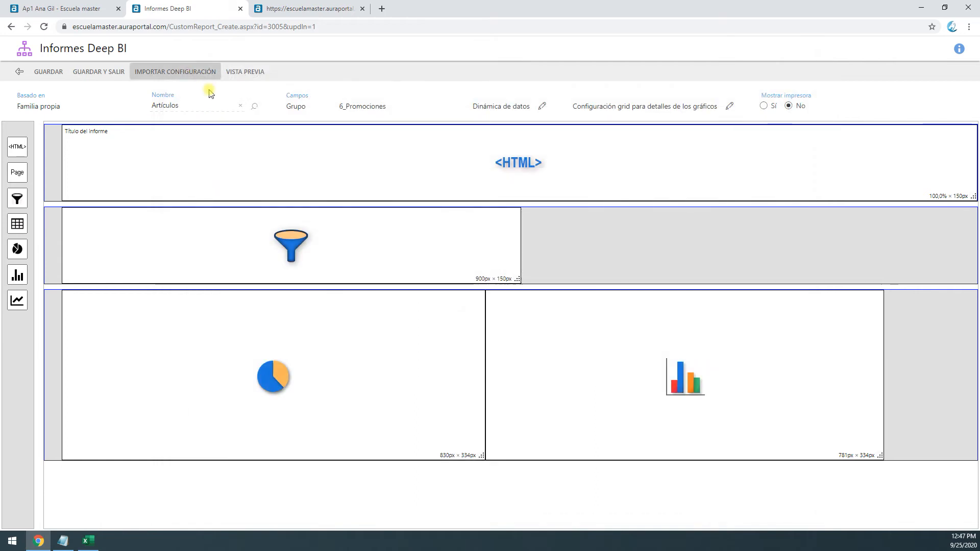
# Refresh the report preview and examine how the two colored chart blocks are laid out beneath the heading
pyautogui.click(312, 9)
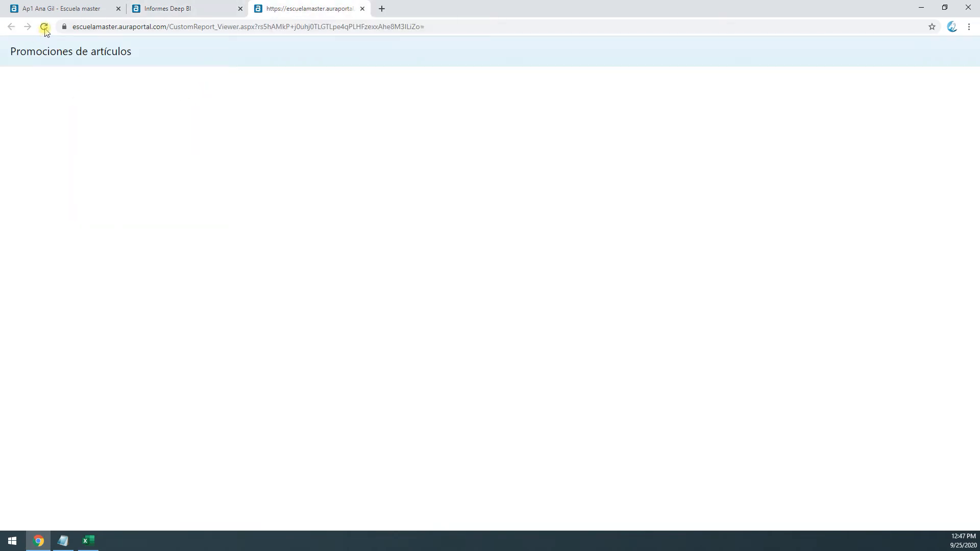
pyautogui.click(44, 27)
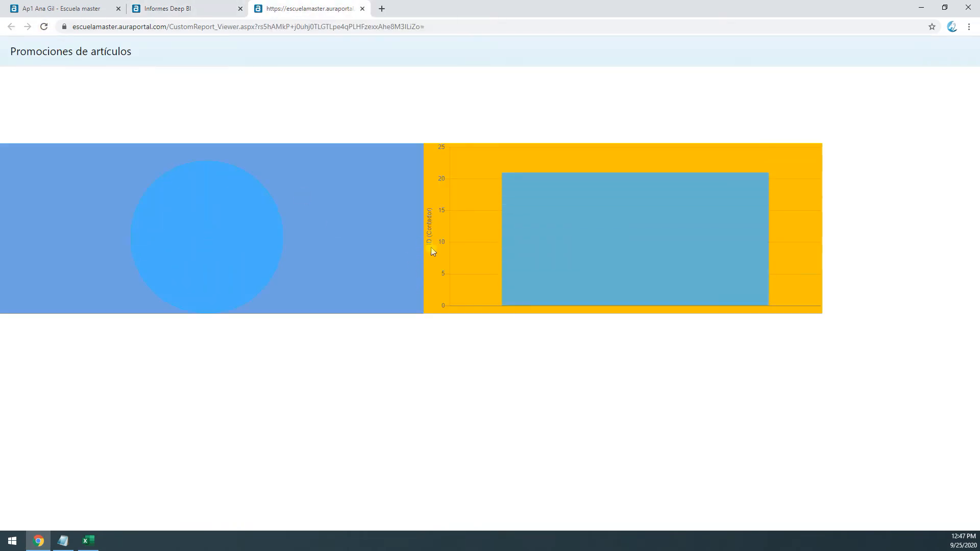
pyautogui.moveTo(223, 254)
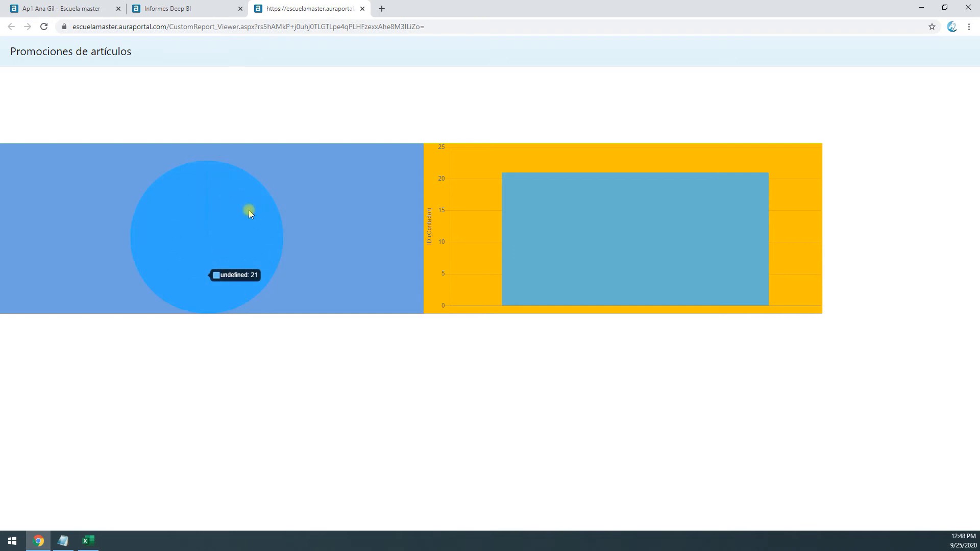
# Close the report preview and set the filter section's width to Automático según resolución
pyautogui.moveTo(616, 243)
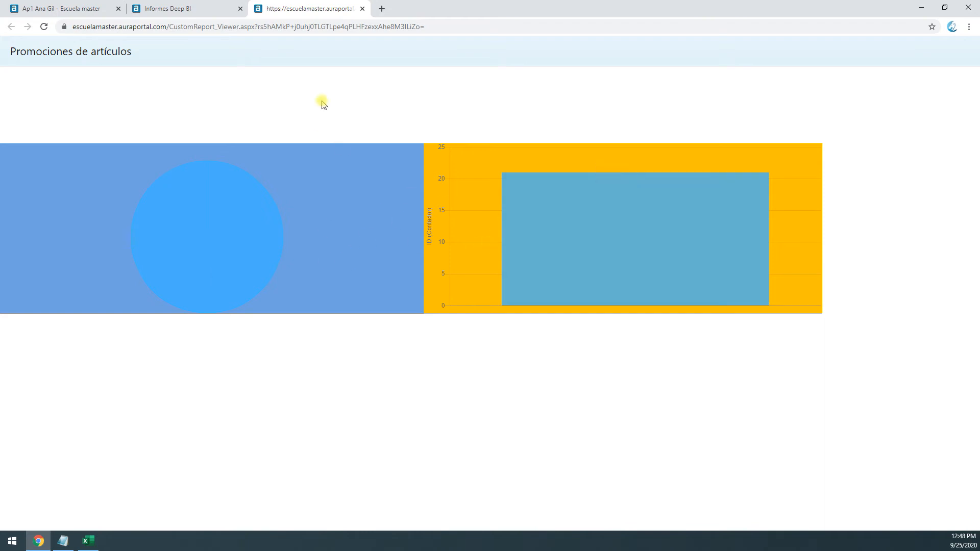
pyautogui.click(363, 9)
pyautogui.moveTo(161, 299)
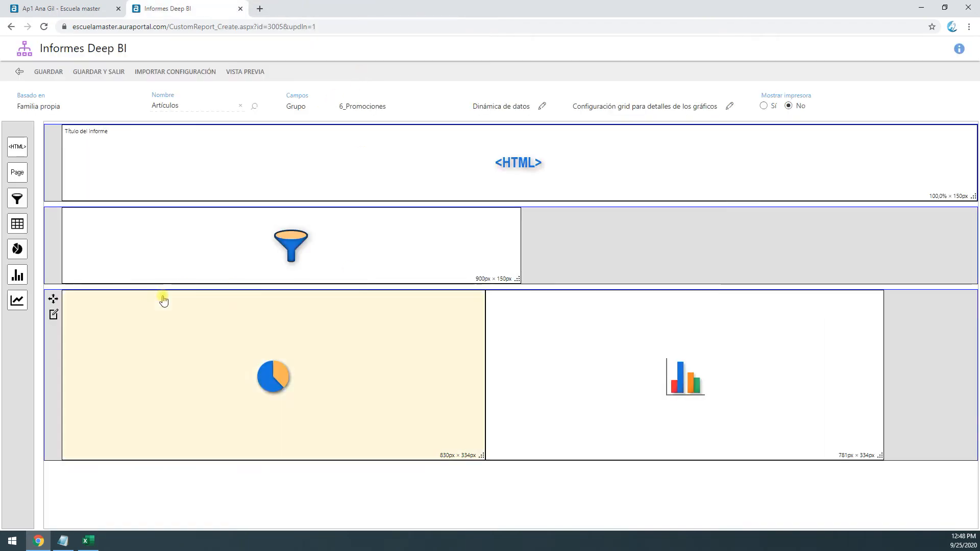
pyautogui.moveTo(55, 234)
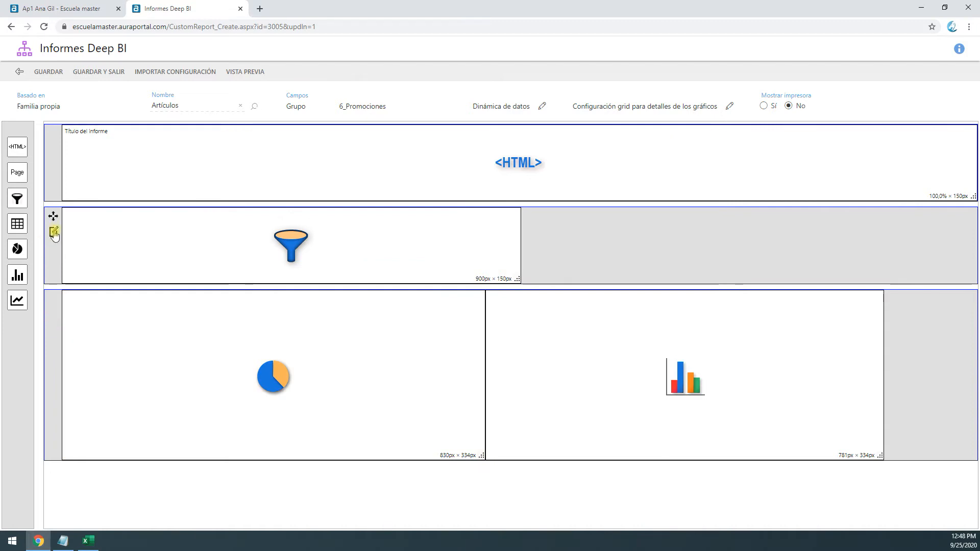
pyautogui.click(53, 233)
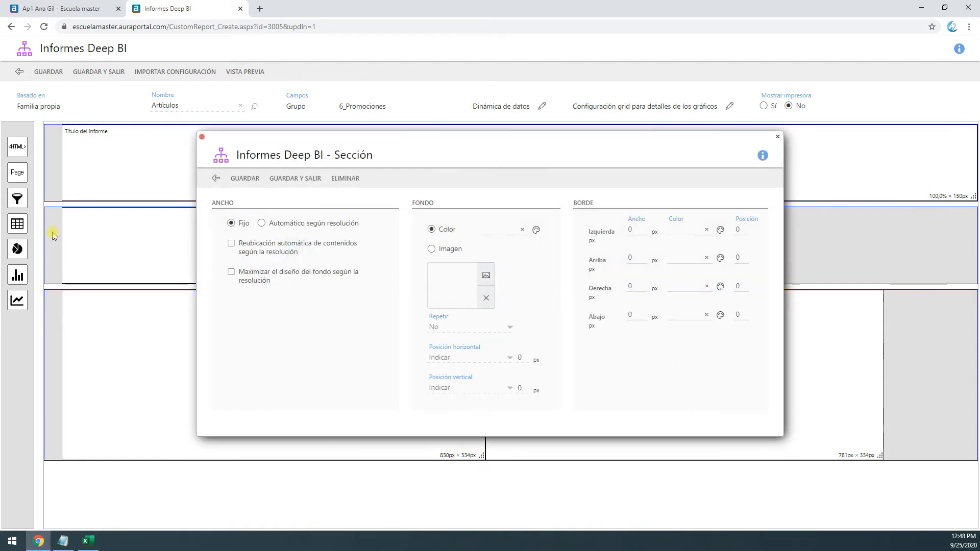
pyautogui.click(261, 223)
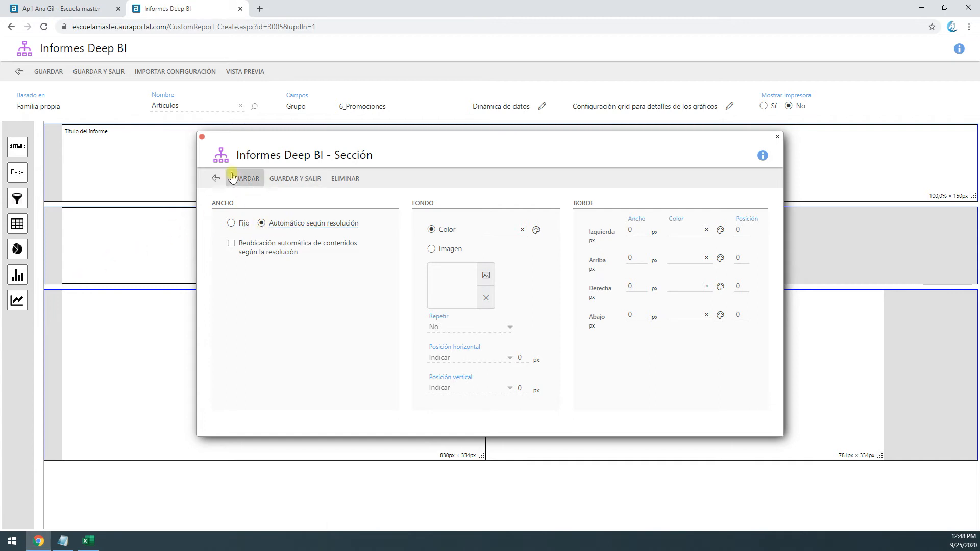
pyautogui.click(201, 138)
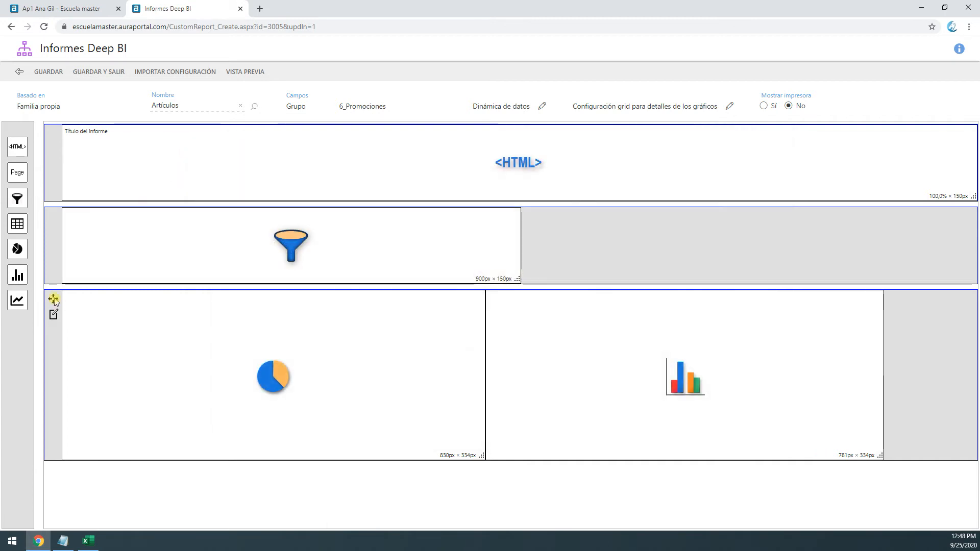
# Set the width of the section holding the pie and column charts to Automático según resolución
pyautogui.click(53, 317)
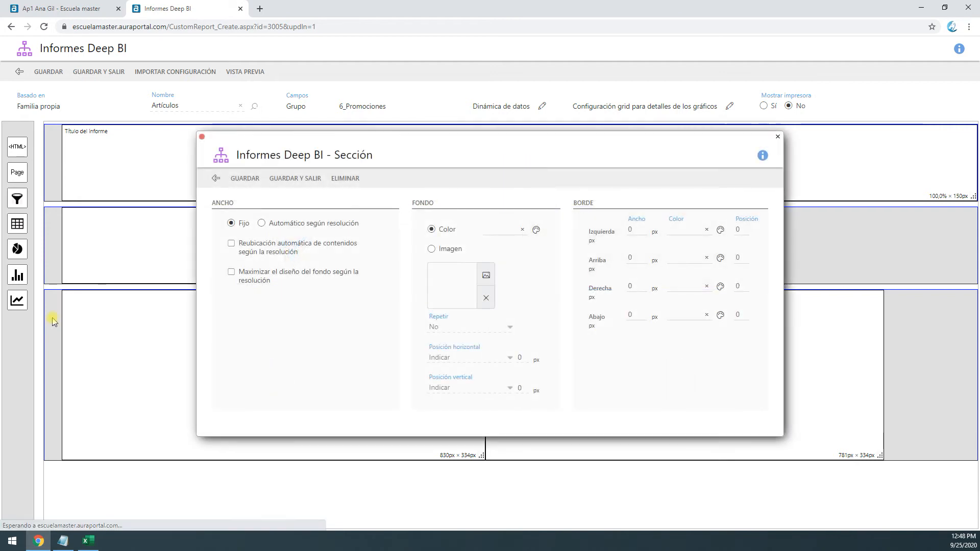
pyautogui.click(275, 225)
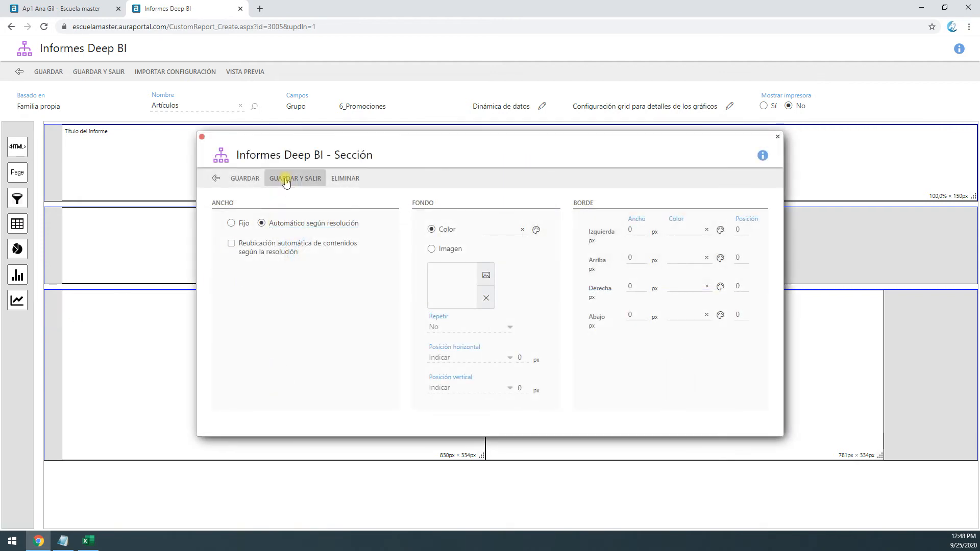
pyautogui.click(202, 138)
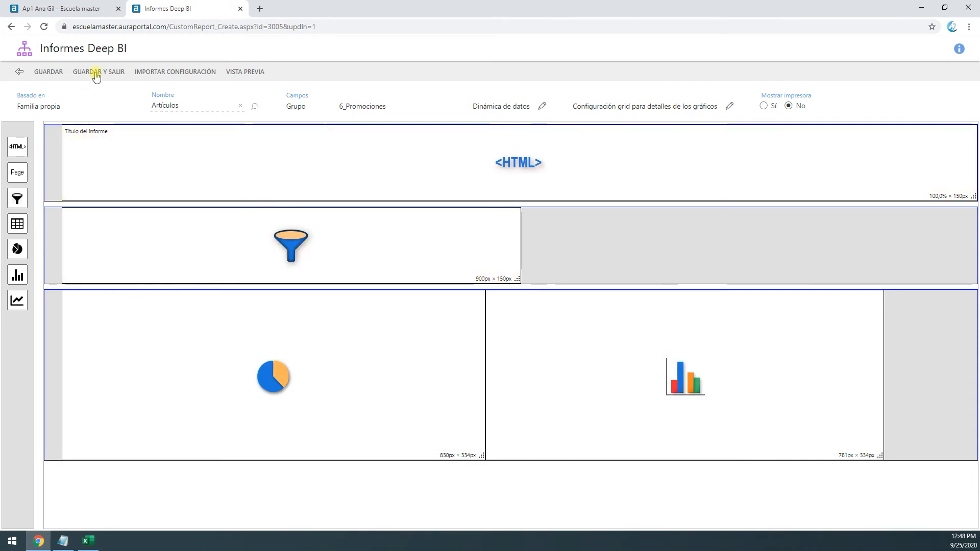
# Save the report and check the chart section's layout in the preview
pyautogui.click(55, 72)
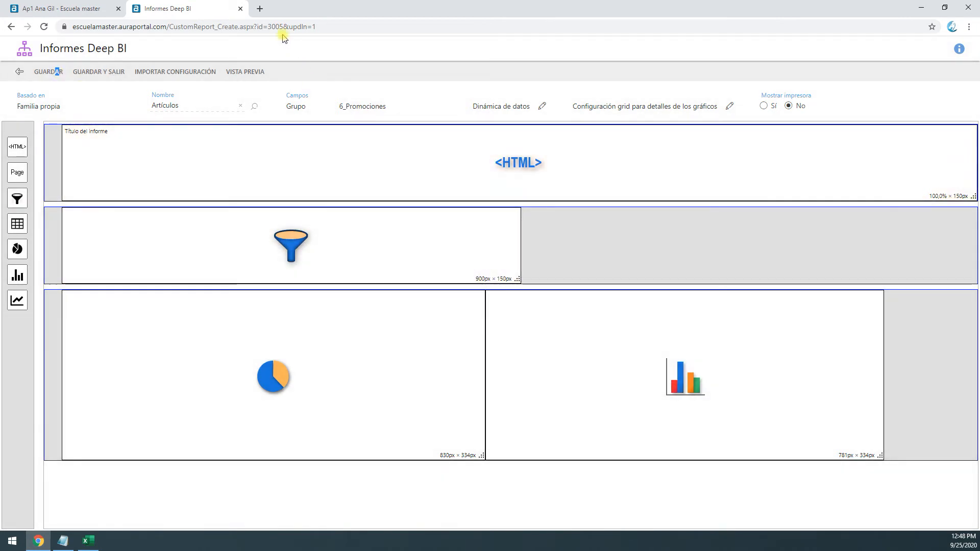
pyautogui.click(245, 72)
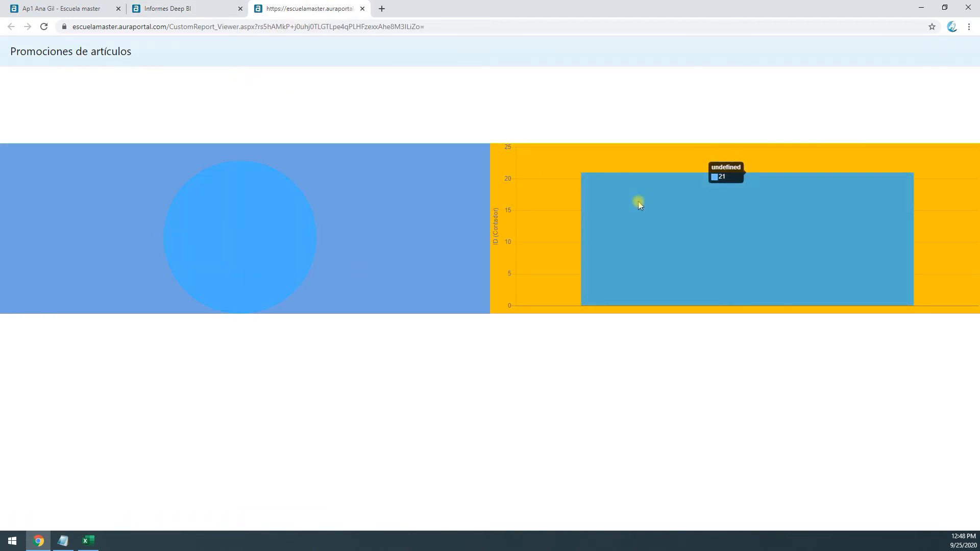
pyautogui.click(362, 9)
# Open the filter block, read its preview note, and save the block with the name Filtros
pyautogui.doubleClick(369, 251)
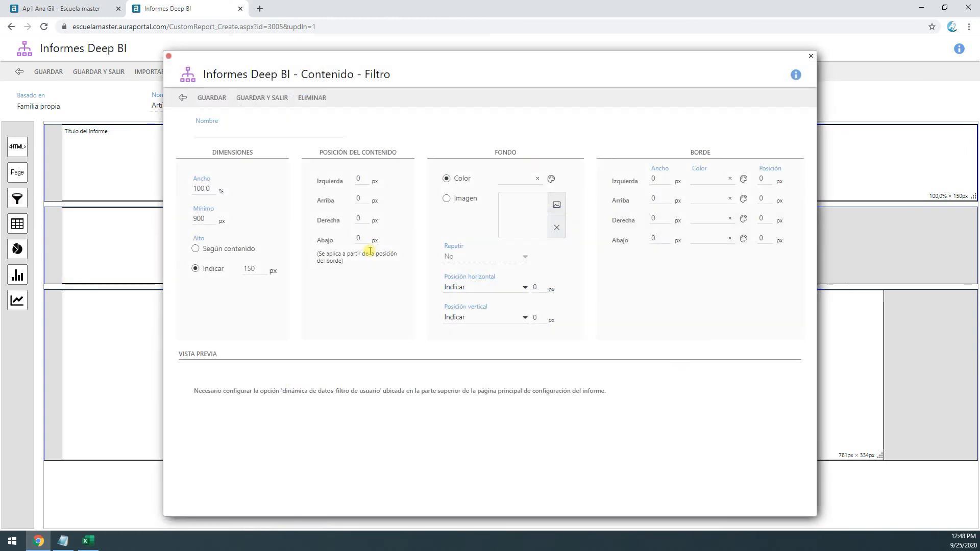
pyautogui.moveTo(333, 388); pyautogui.dragTo(604, 410)
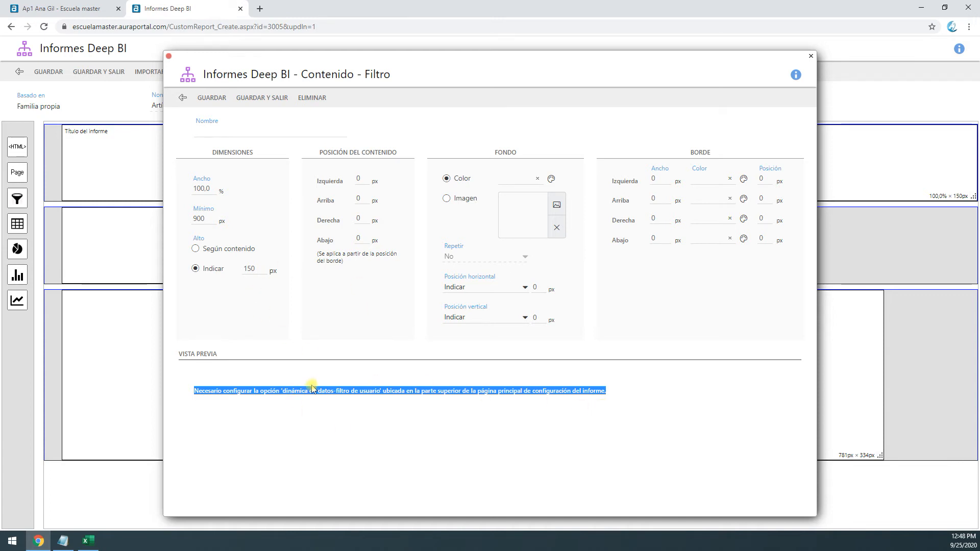
pyautogui.click(227, 131)
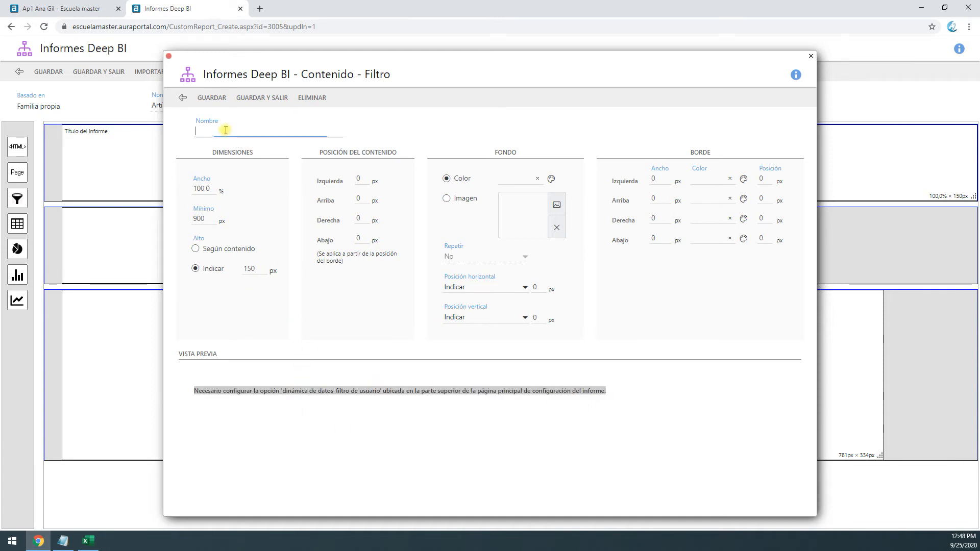
pyautogui.write('Filtros')
pyautogui.click(242, 98)
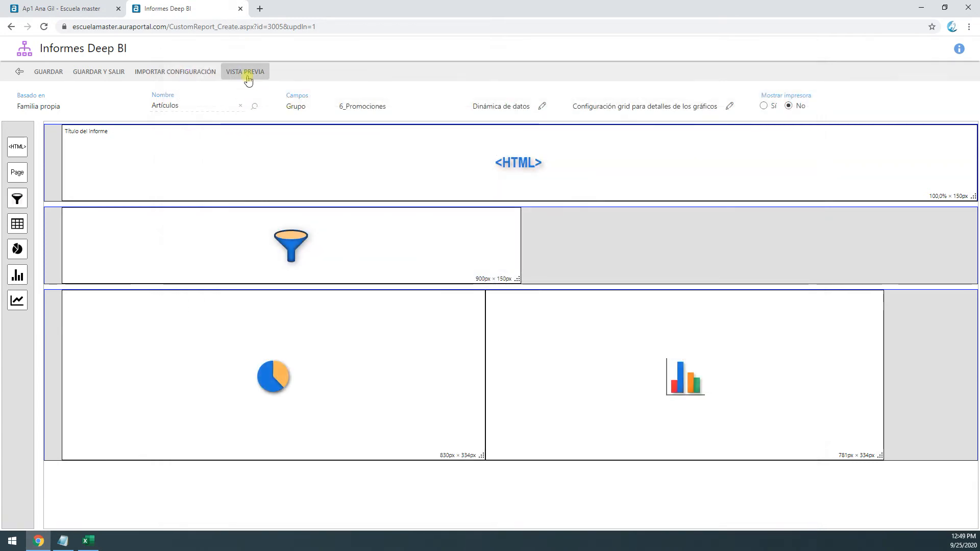
# Reopen the Filtros block and review its width, minimum width and height settings
pyautogui.moveTo(431, 247)
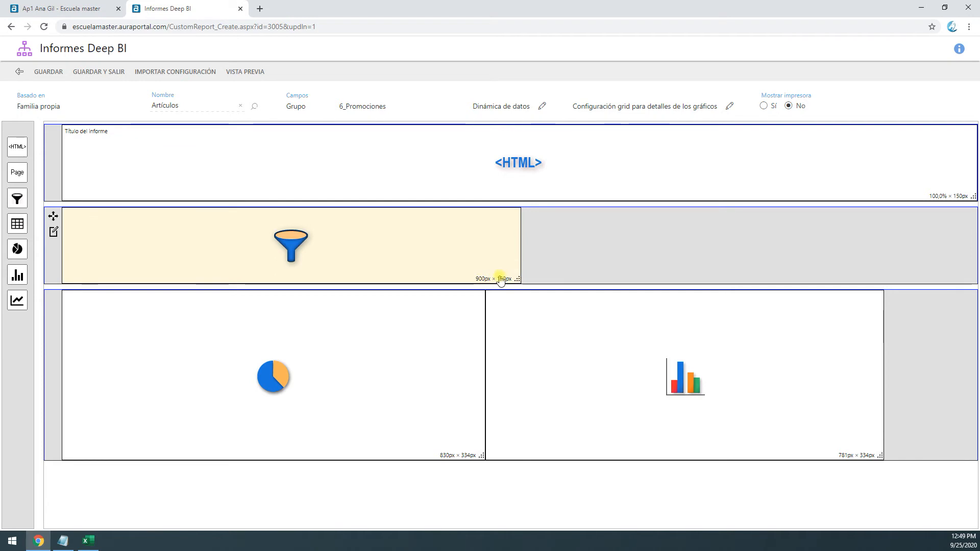
pyautogui.click(390, 250)
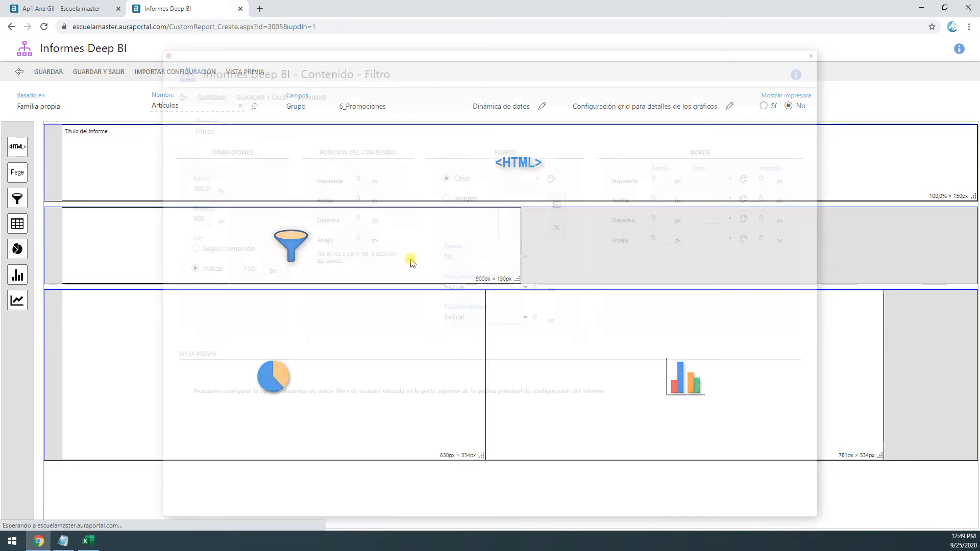
pyautogui.doubleClick(201, 188)
pyautogui.doubleClick(198, 220)
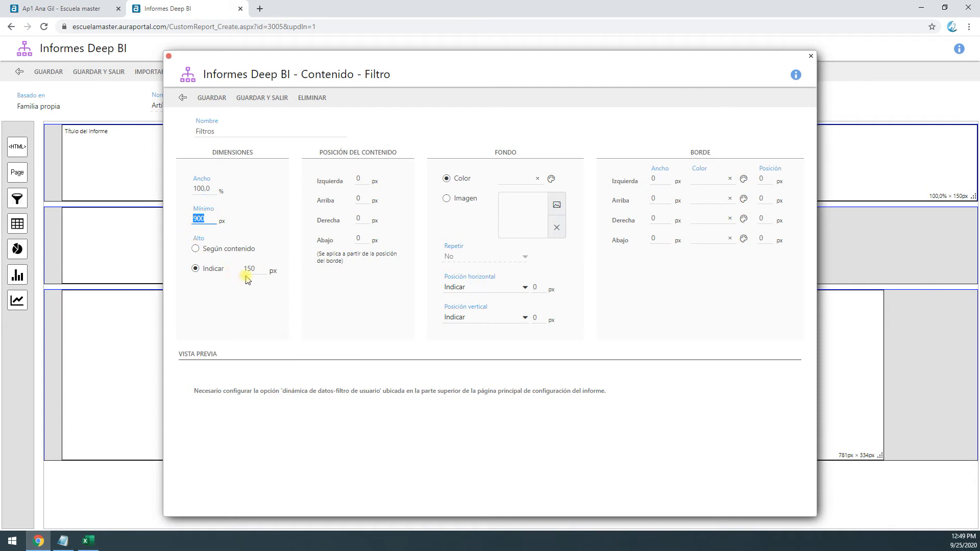
pyautogui.doubleClick(261, 269)
pyautogui.write('12')
pyautogui.click(212, 98)
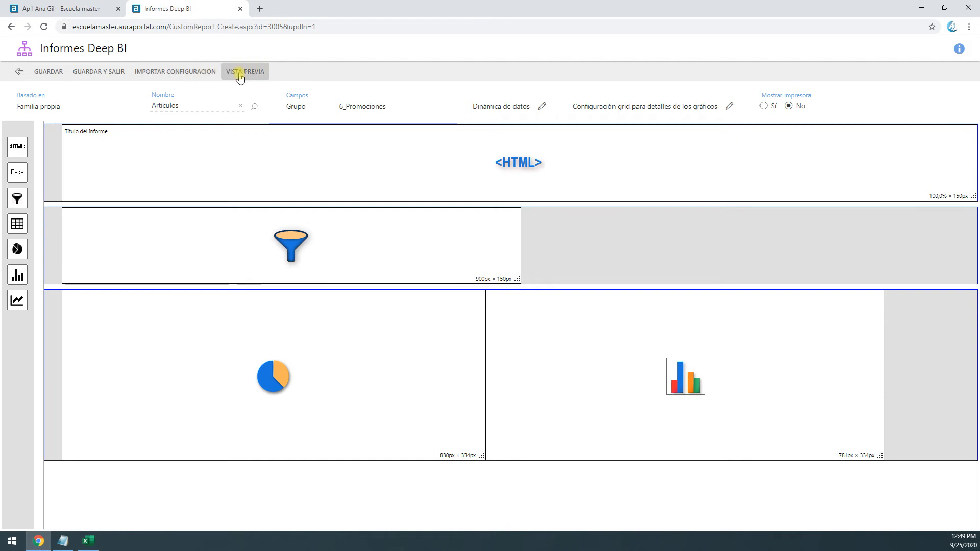
# Open the report's Dinámica de datos settings and check which fields can be chosen for the user filter
pyautogui.click(541, 106)
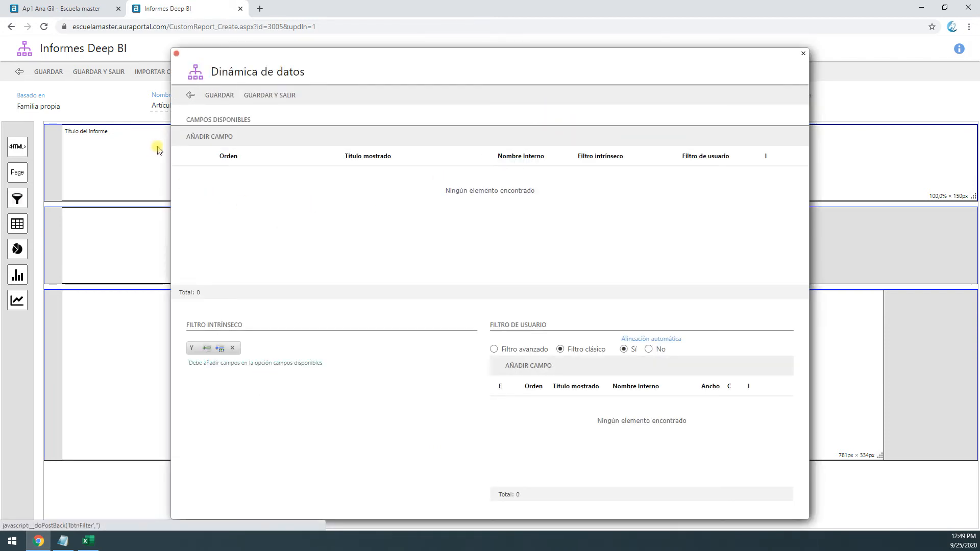
pyautogui.click(521, 367)
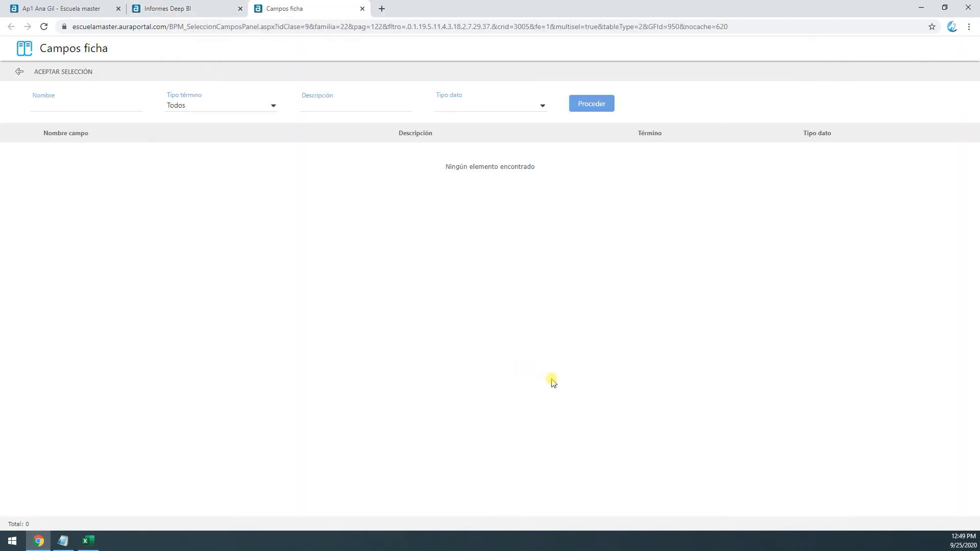
pyautogui.click(596, 109)
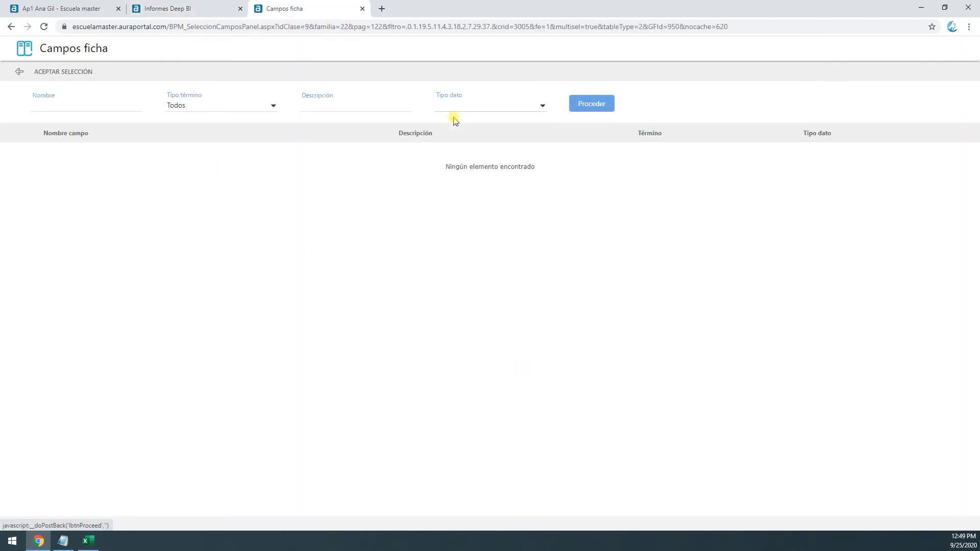
pyautogui.click(362, 9)
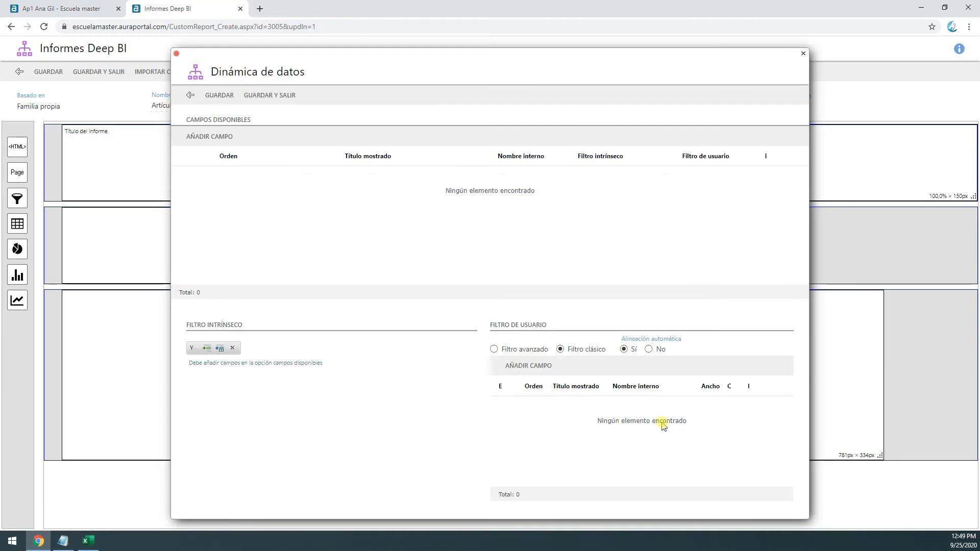
# Add _FamilyClass, _Name, Disponible, Marca and Cuenta to the report's available fields
pyautogui.click(228, 142)
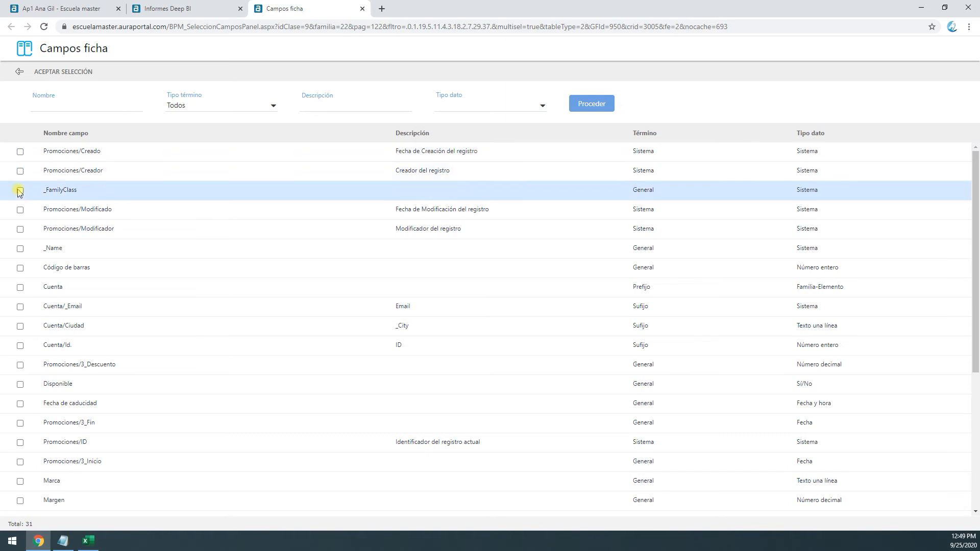
pyautogui.click(20, 248)
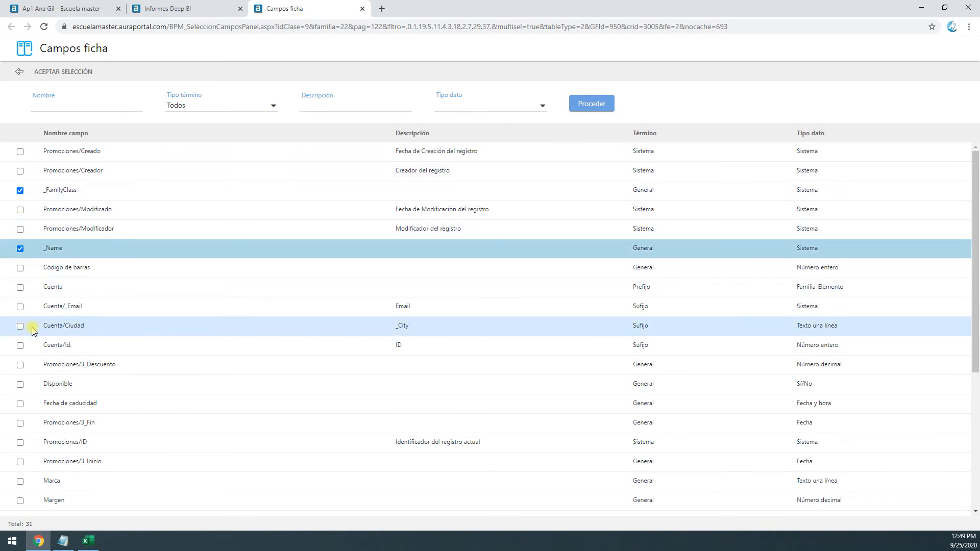
pyautogui.click(20, 384)
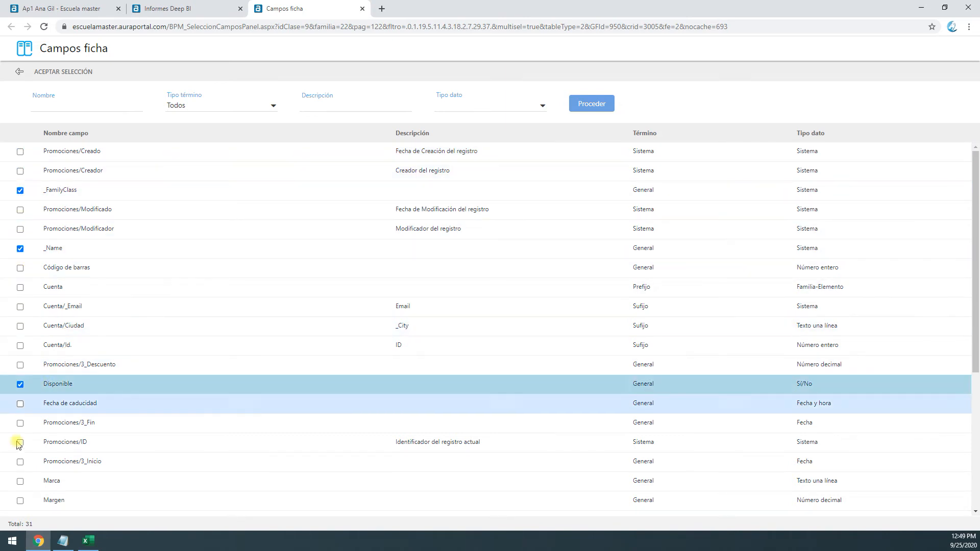
pyautogui.click(20, 481)
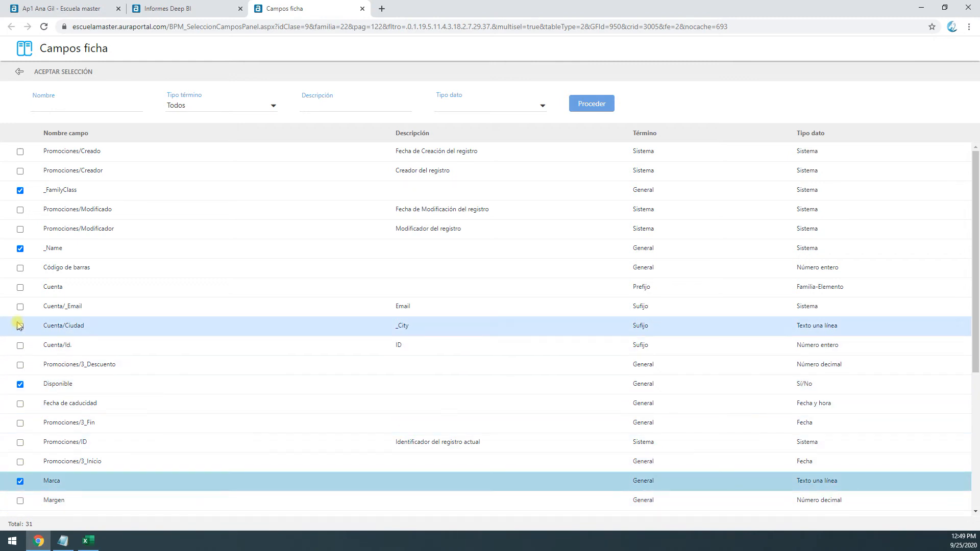
pyautogui.click(20, 287)
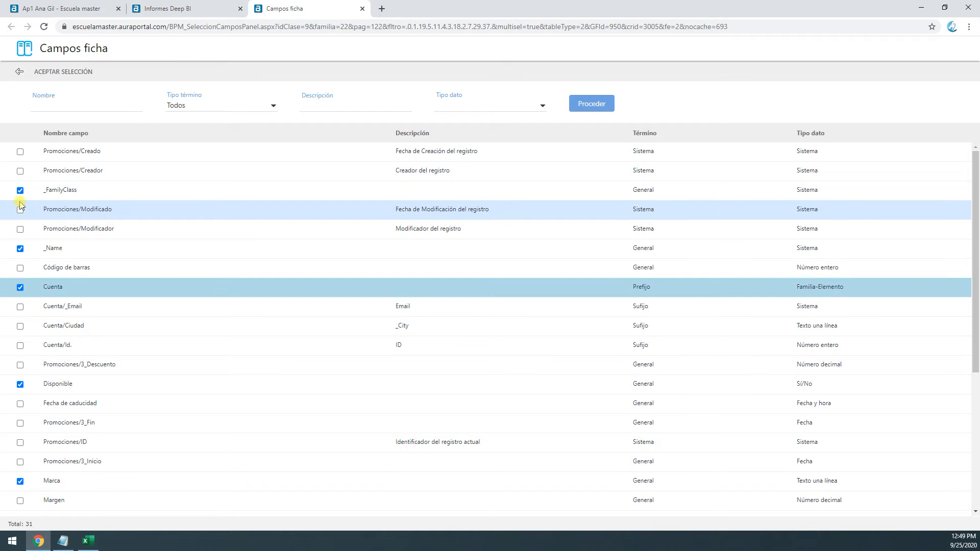
pyautogui.click(64, 72)
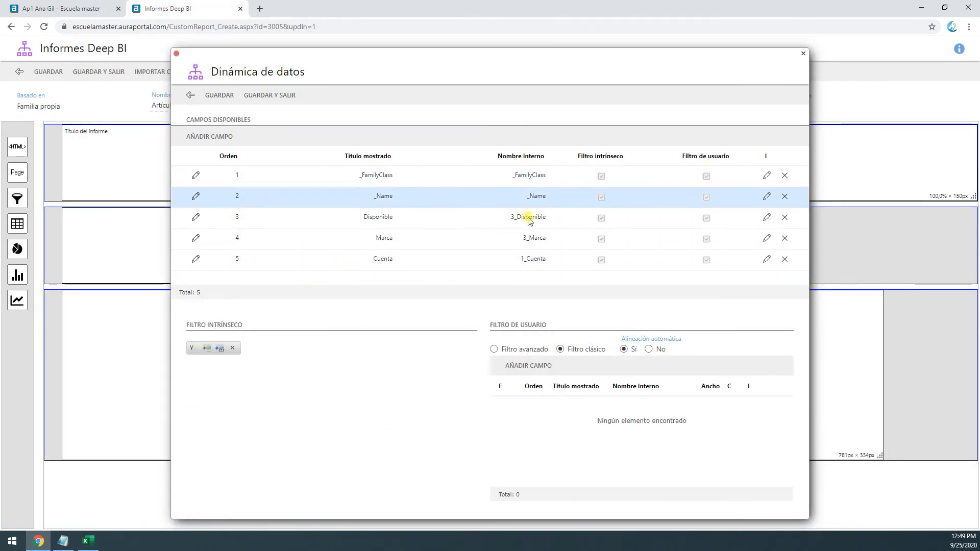
# Add the fields _FamilyClass, _Name, Disponible and Marca to the classic user filter
pyautogui.click(527, 367)
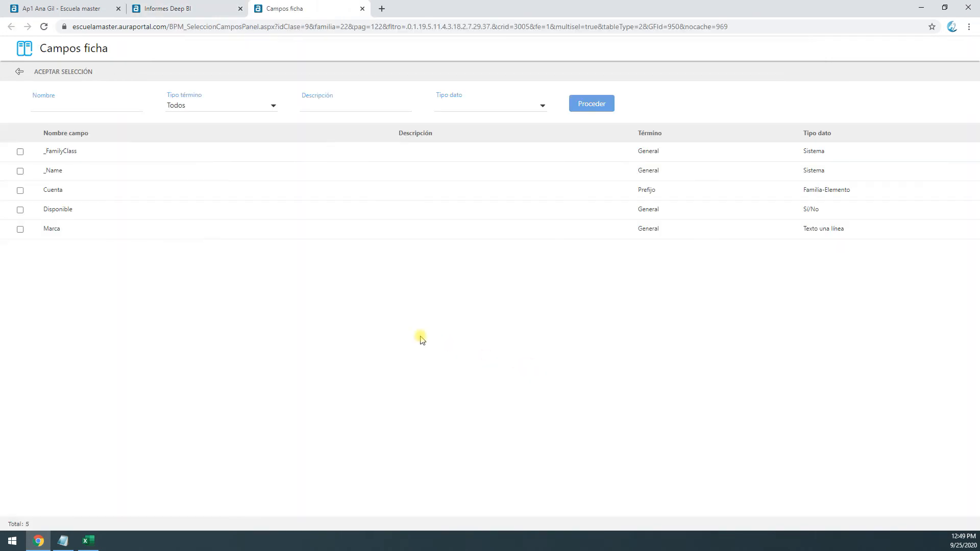
pyautogui.click(20, 171)
pyautogui.click(20, 190)
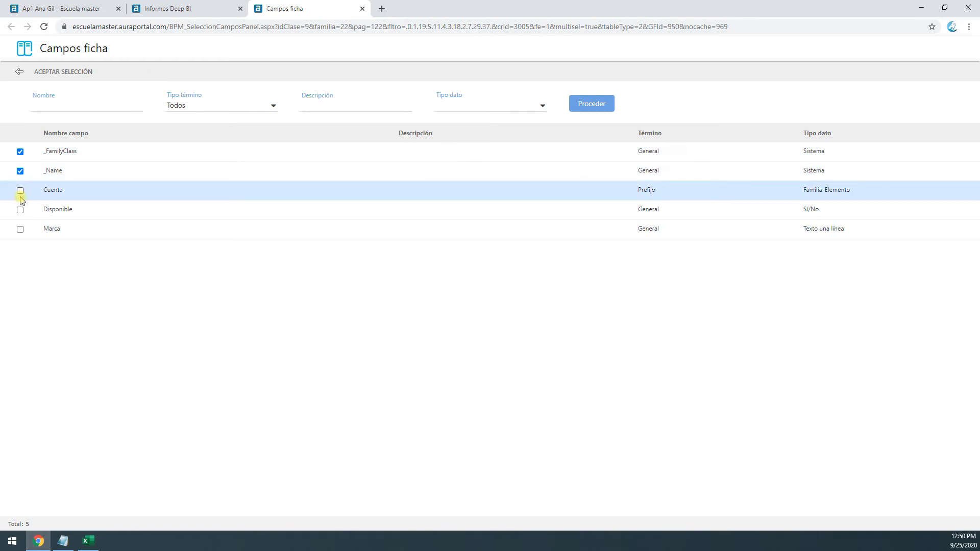
pyautogui.click(20, 229)
pyautogui.click(51, 72)
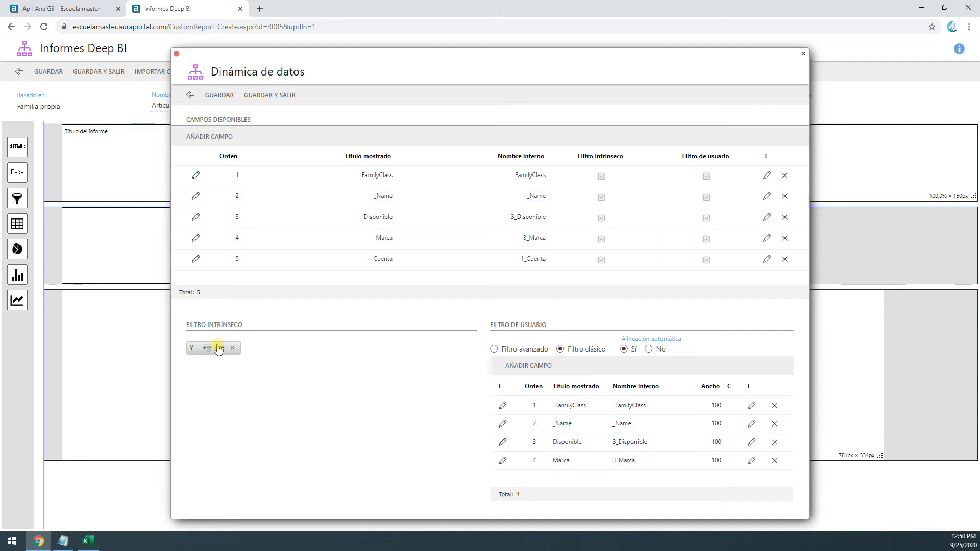
# Compare the advanced and classic modes of the user filter and return to Filtro clásico
pyautogui.click(494, 350)
pyautogui.click(560, 350)
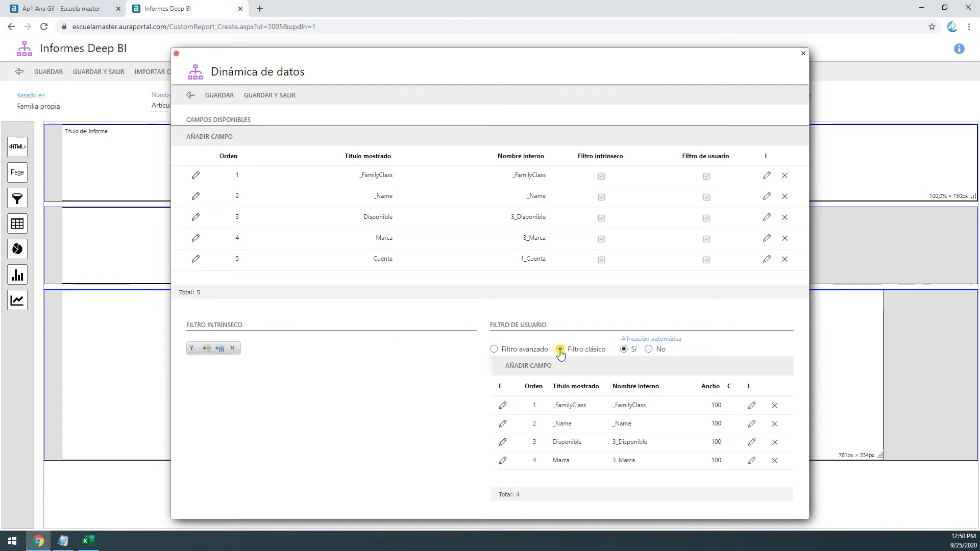
pyautogui.click(494, 351)
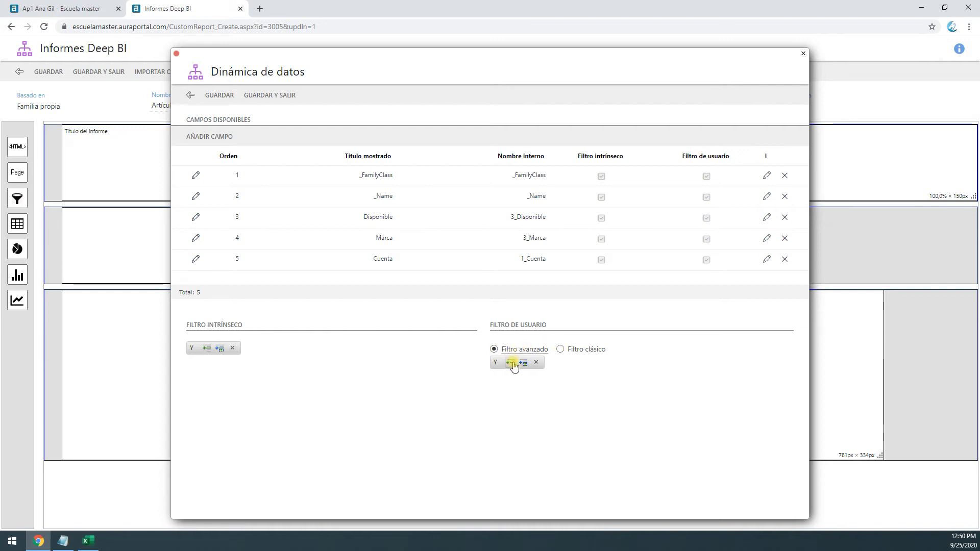
pyautogui.click(560, 349)
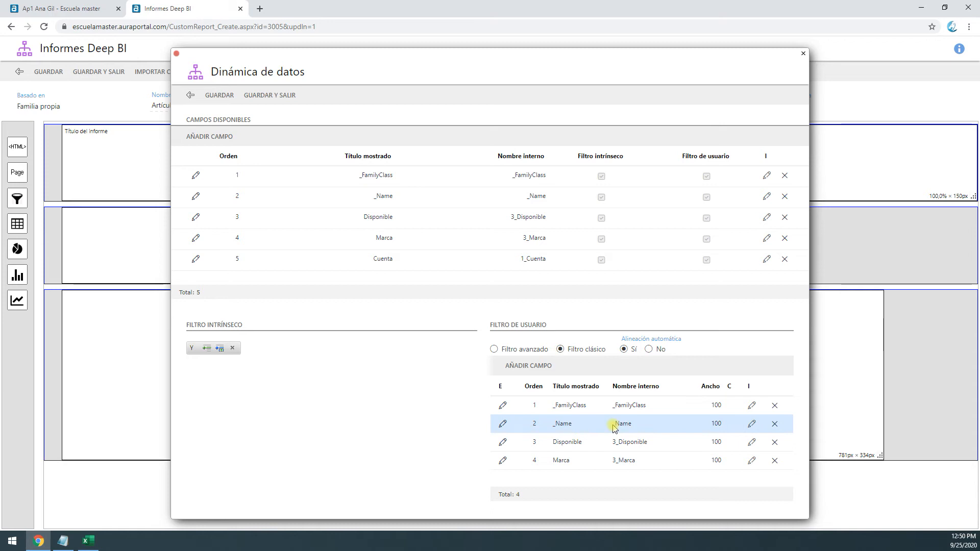
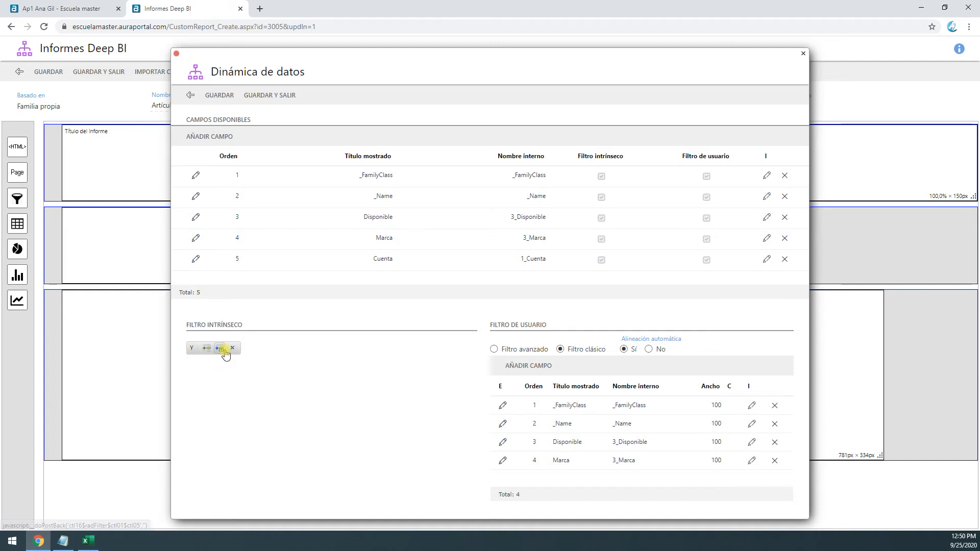
# Try an intrinsic filter condition with Disponible Igual a checked, and remove it again
pyautogui.click(206, 352)
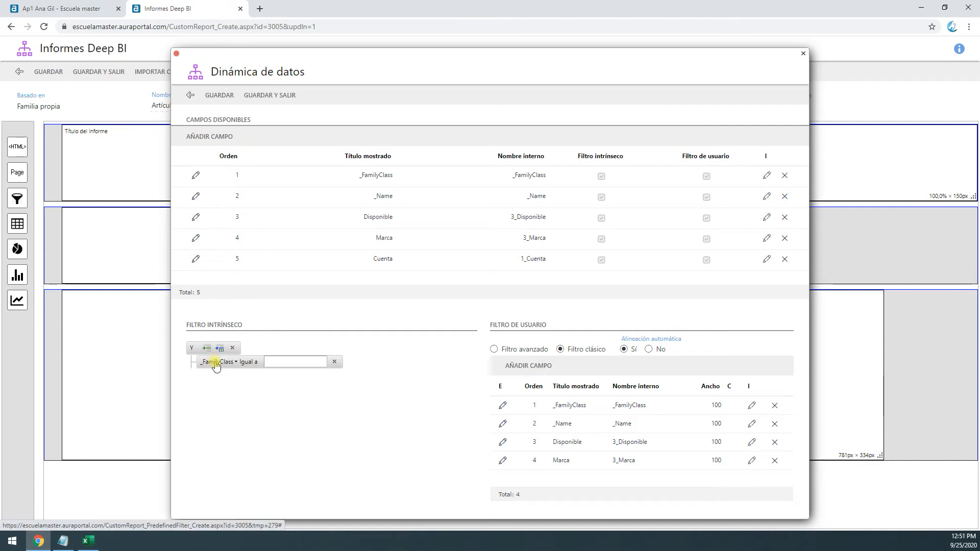
pyautogui.click(216, 362)
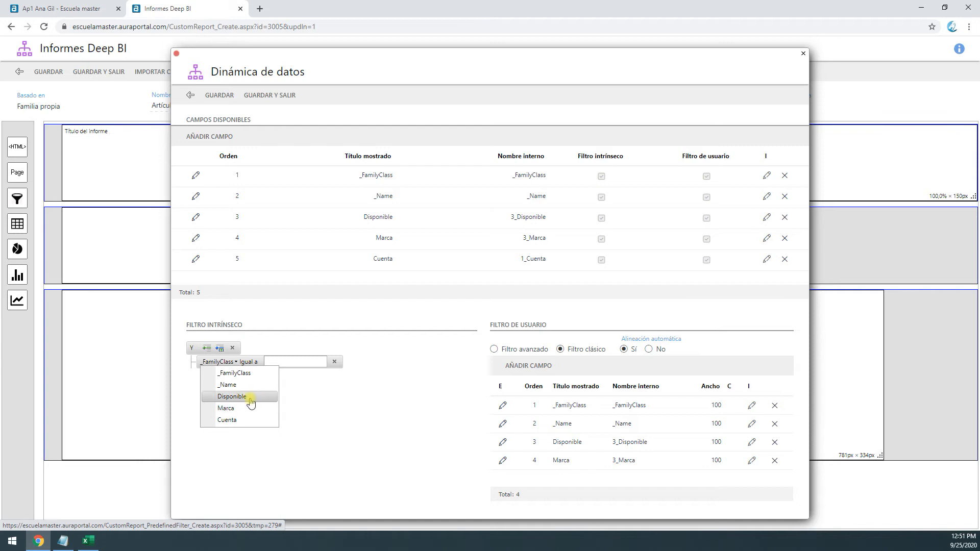
pyautogui.click(250, 396)
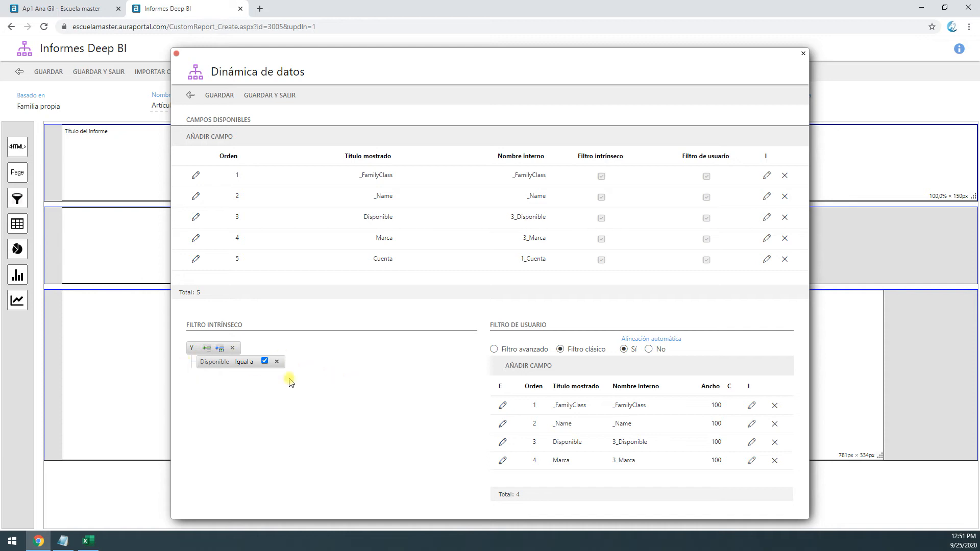
pyautogui.click(277, 364)
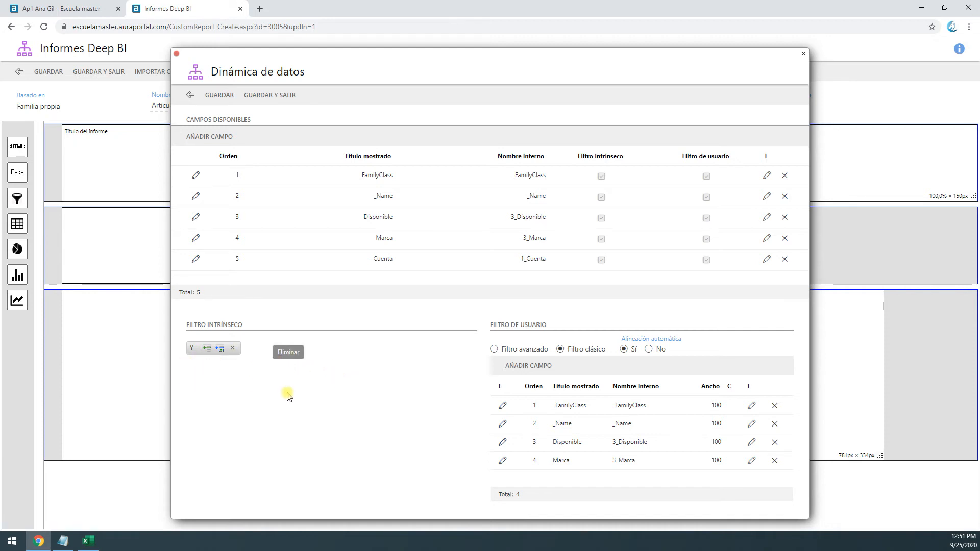
# Save the Dinámica de datos settings and preview the report filtered to _FamilyClass No alcohólicas
pyautogui.click(279, 97)
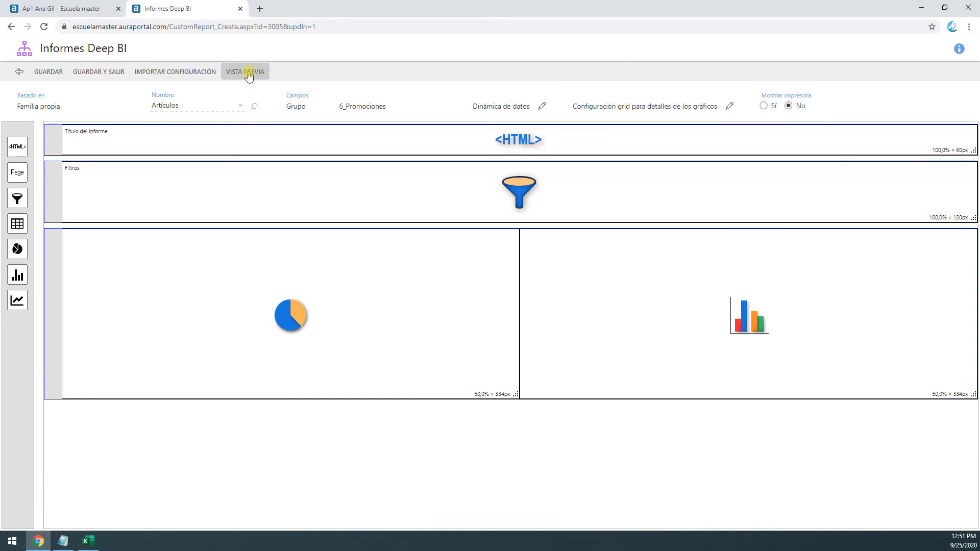
pyautogui.click(247, 72)
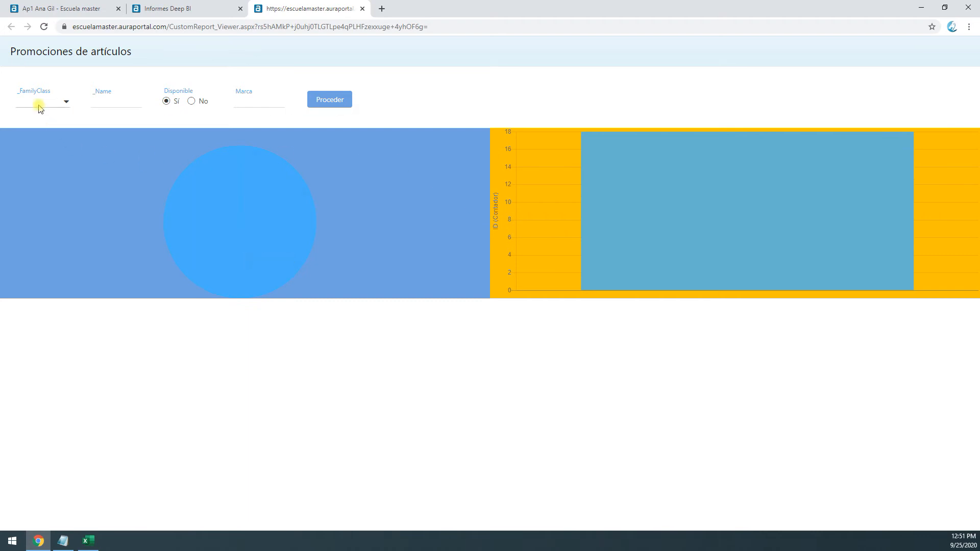
pyautogui.click(38, 102)
pyautogui.click(71, 154)
pyautogui.click(121, 100)
pyautogui.click(241, 101)
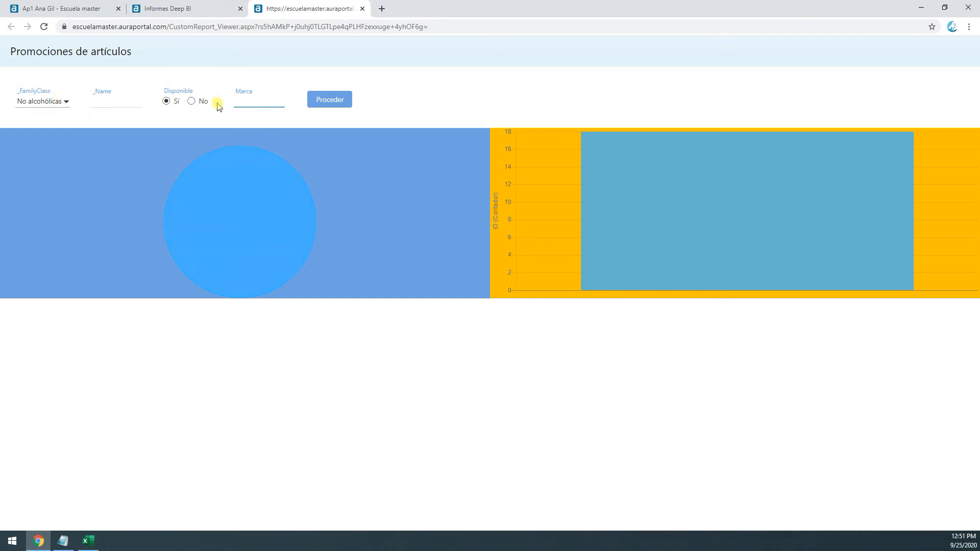
pyautogui.click(317, 99)
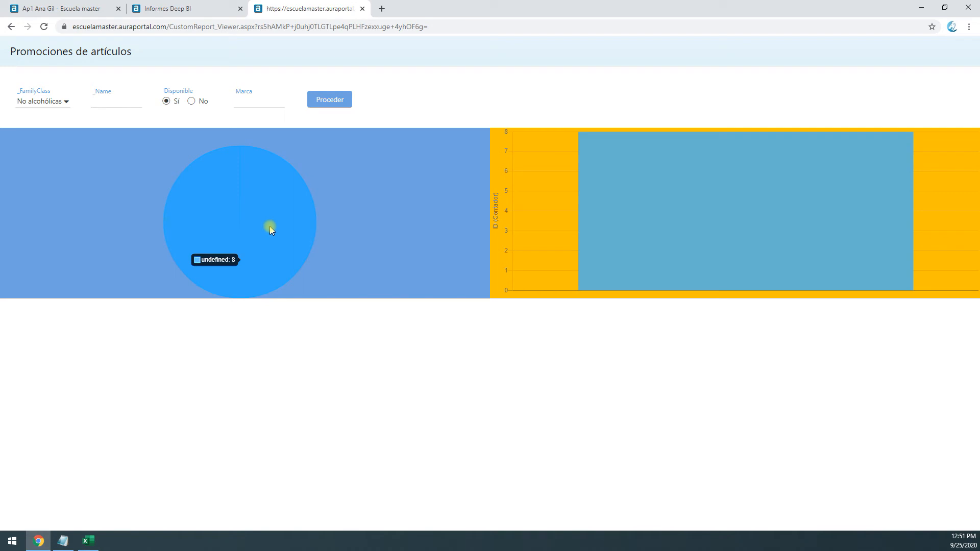
pyautogui.moveTo(262, 239)
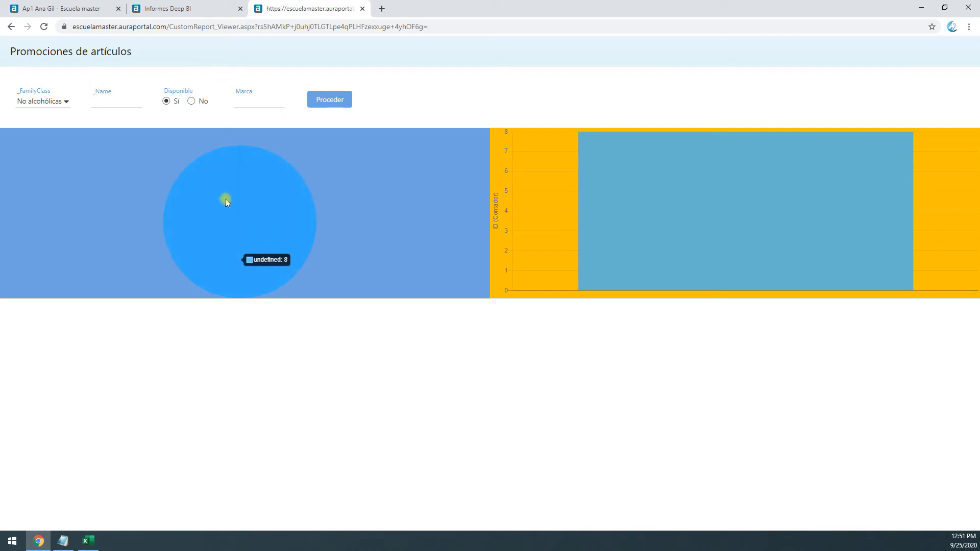
# Give the report's pie chart the Combo style with size 11 label and legend text, and save the theme
pyautogui.click(209, 9)
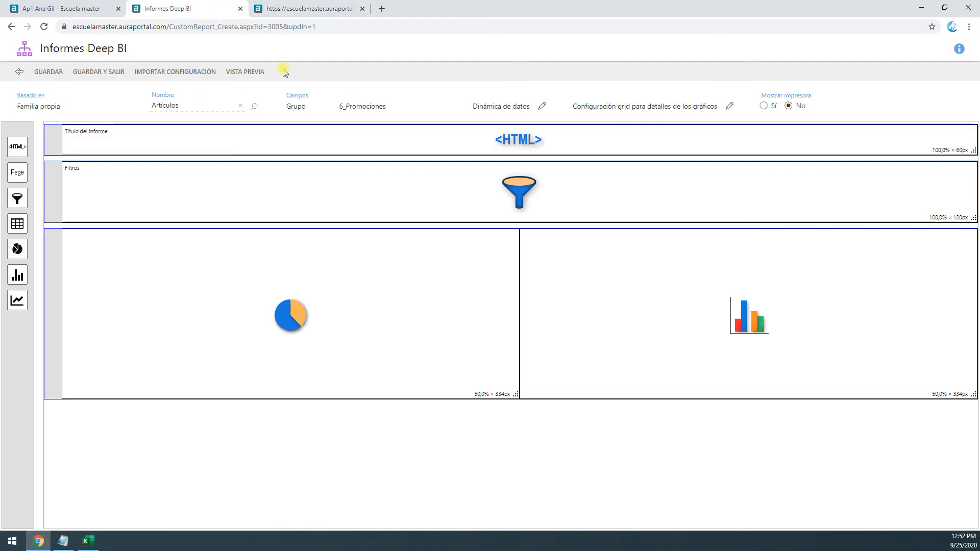
pyautogui.doubleClick(315, 321)
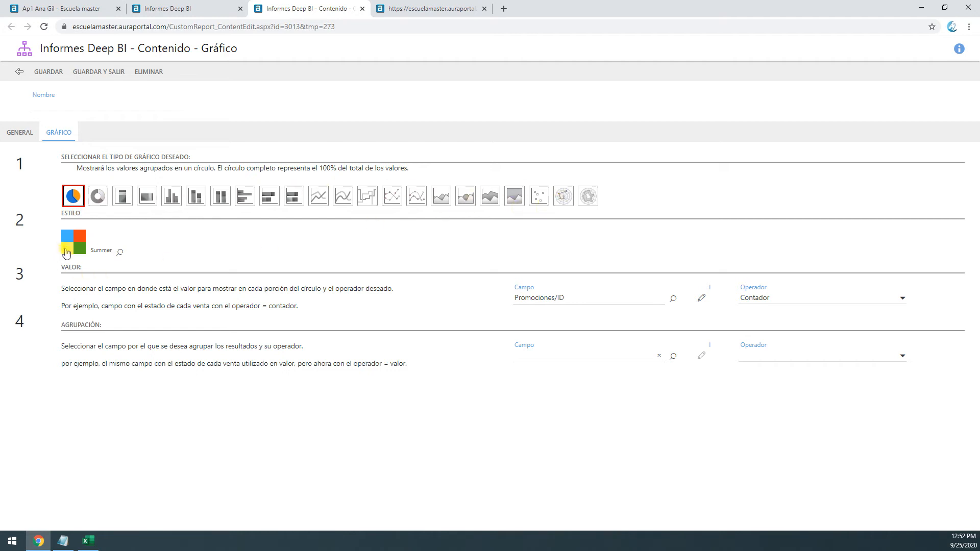
pyautogui.click(121, 252)
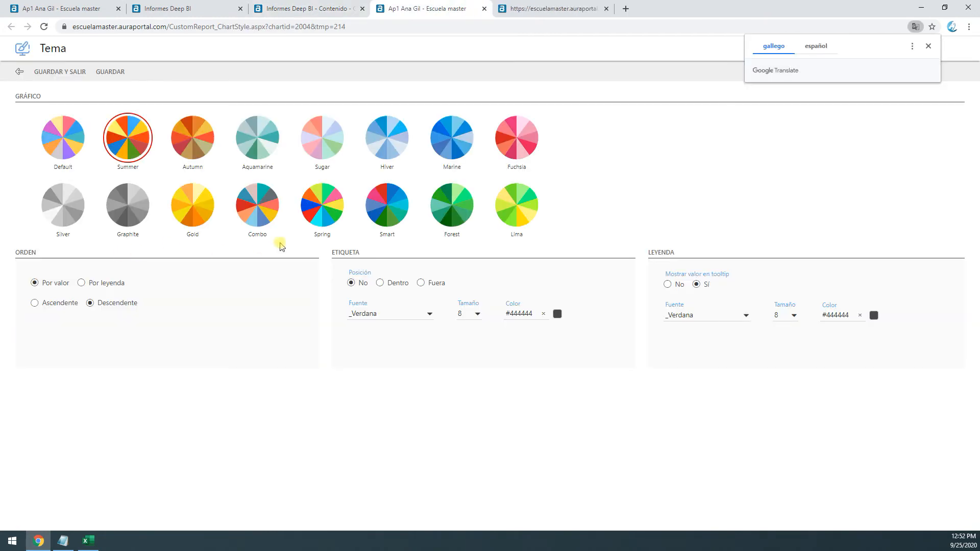
pyautogui.click(260, 219)
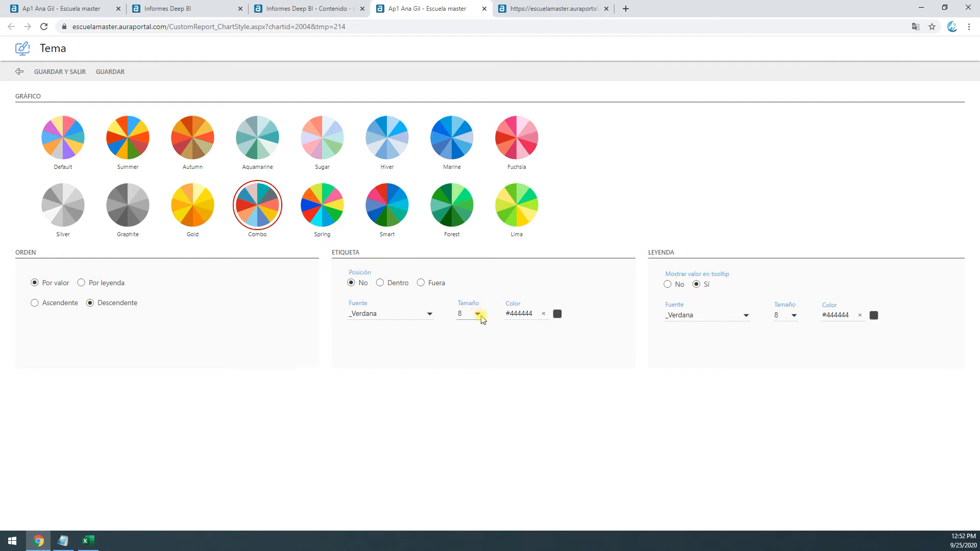
pyautogui.click(477, 314)
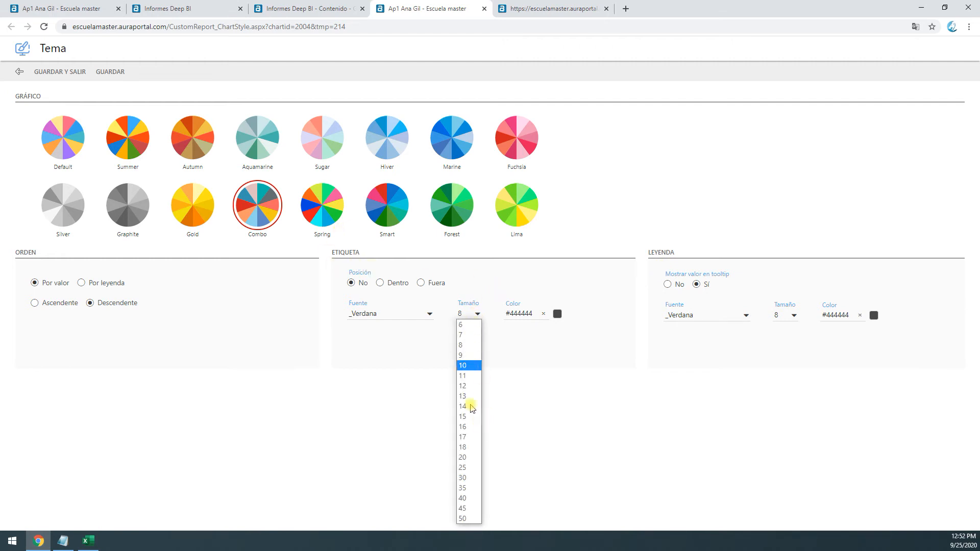
pyautogui.click(465, 376)
pyautogui.click(790, 315)
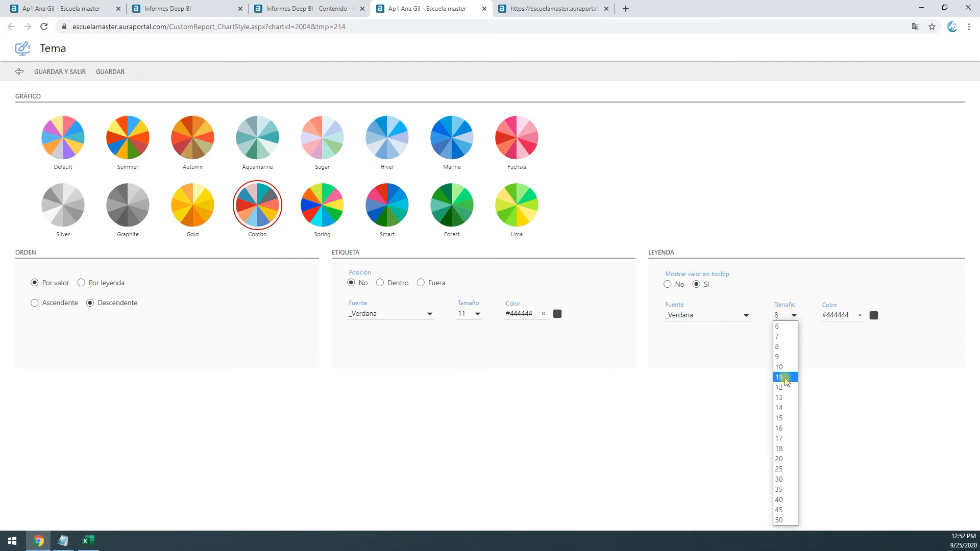
pyautogui.click(783, 377)
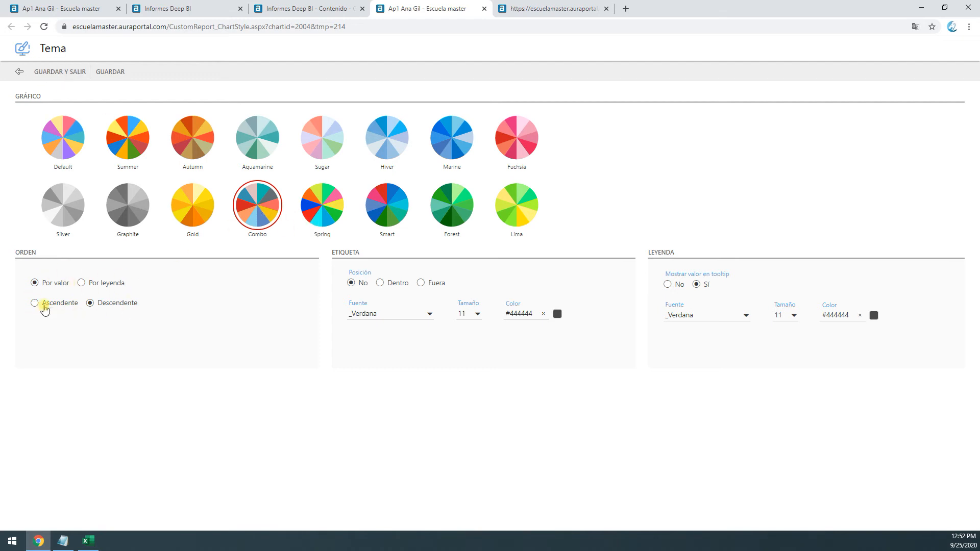
pyautogui.click(43, 73)
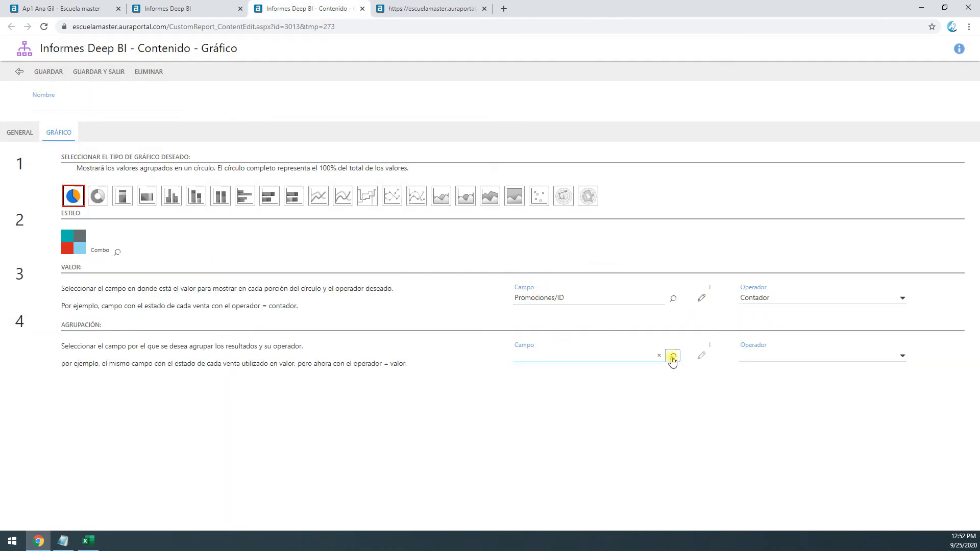
# Group the pie chart by _FamilyClass with the operator Valor and save the chart
pyautogui.click(672, 357)
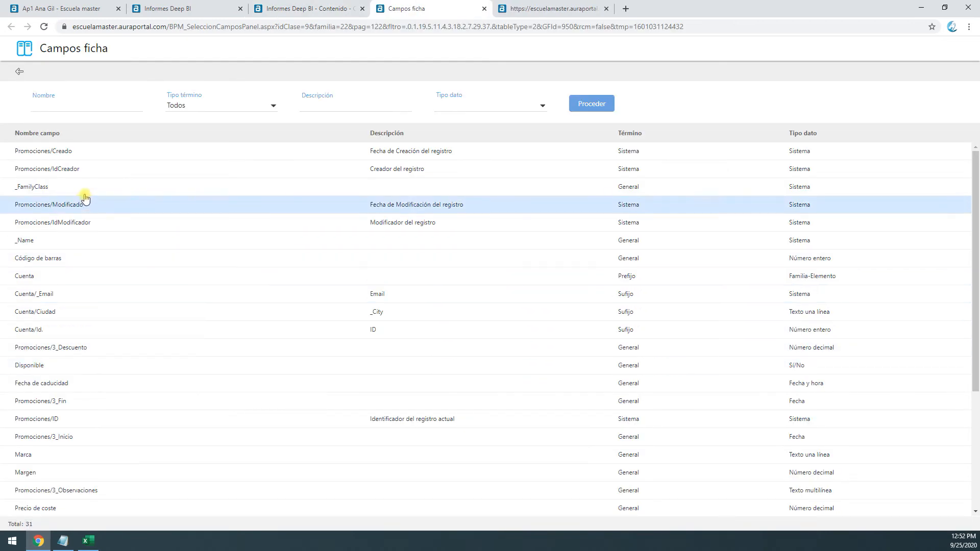
pyautogui.doubleClick(85, 197)
pyautogui.click(810, 357)
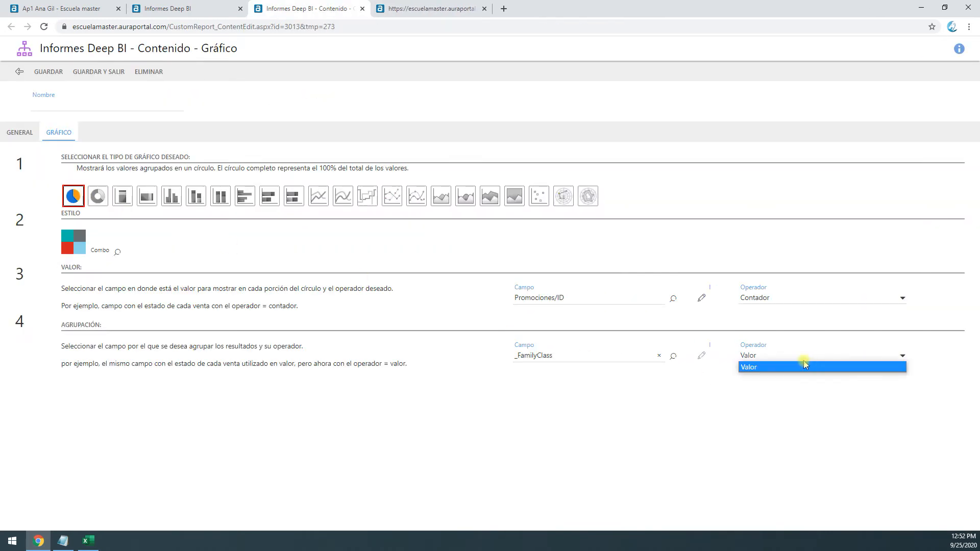
pyautogui.click(804, 365)
pyautogui.click(776, 296)
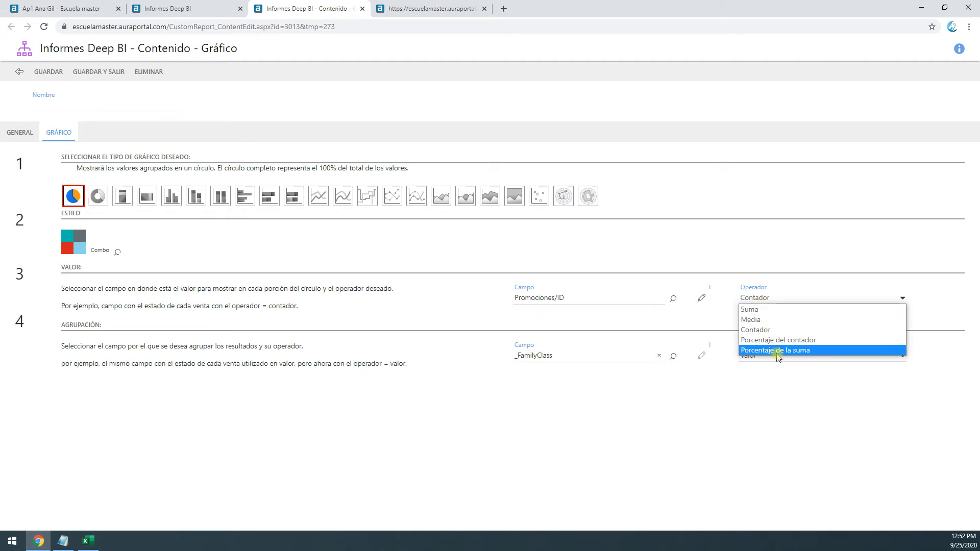
pyautogui.click(764, 408)
pyautogui.click(535, 357)
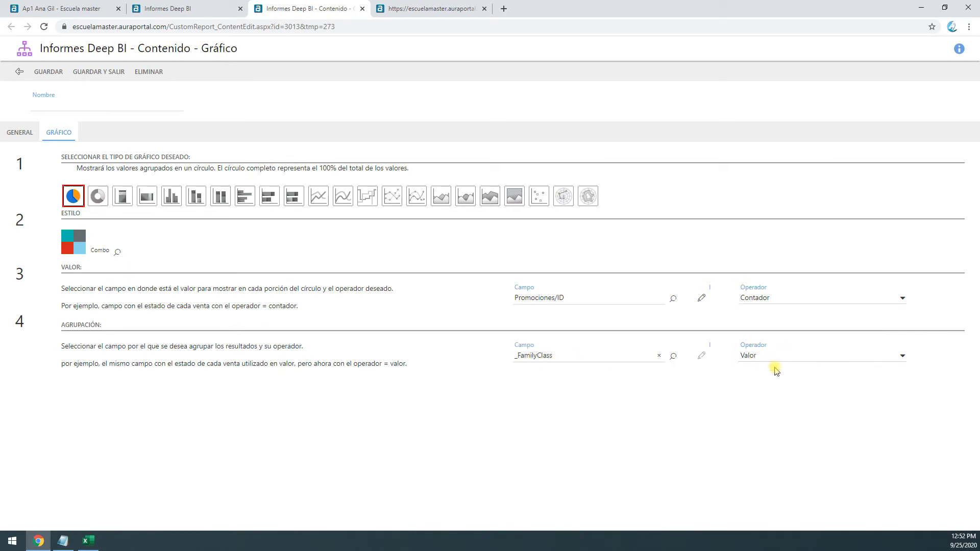
pyautogui.click(765, 357)
pyautogui.click(760, 368)
pyautogui.click(99, 71)
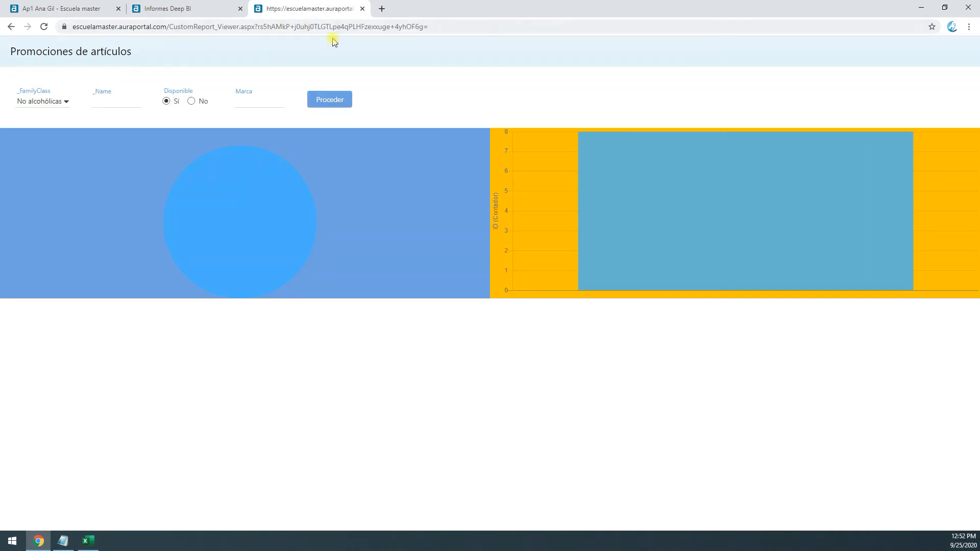
# Reload the report preview and clear its _FamilyClass filter to examine the pie chart across all classes
pyautogui.click(44, 28)
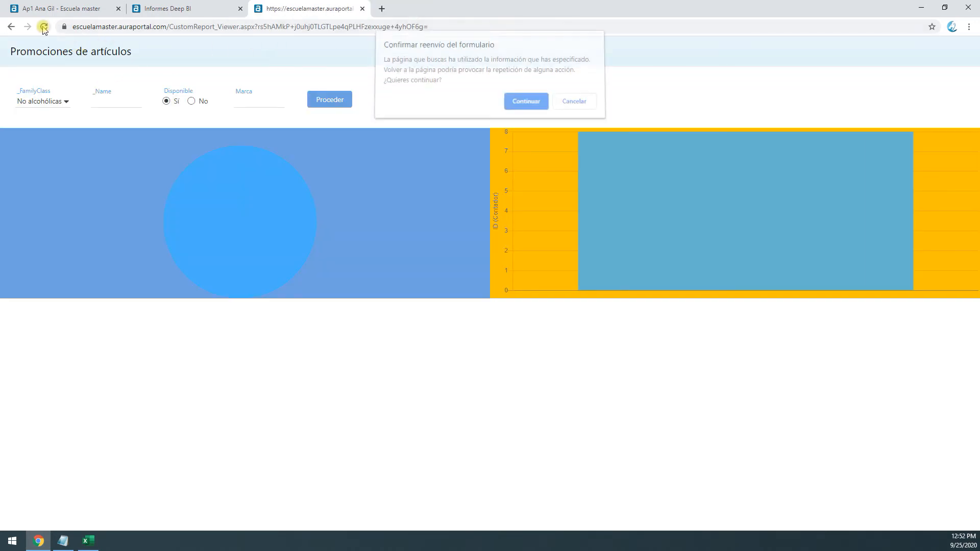
pyautogui.click(520, 103)
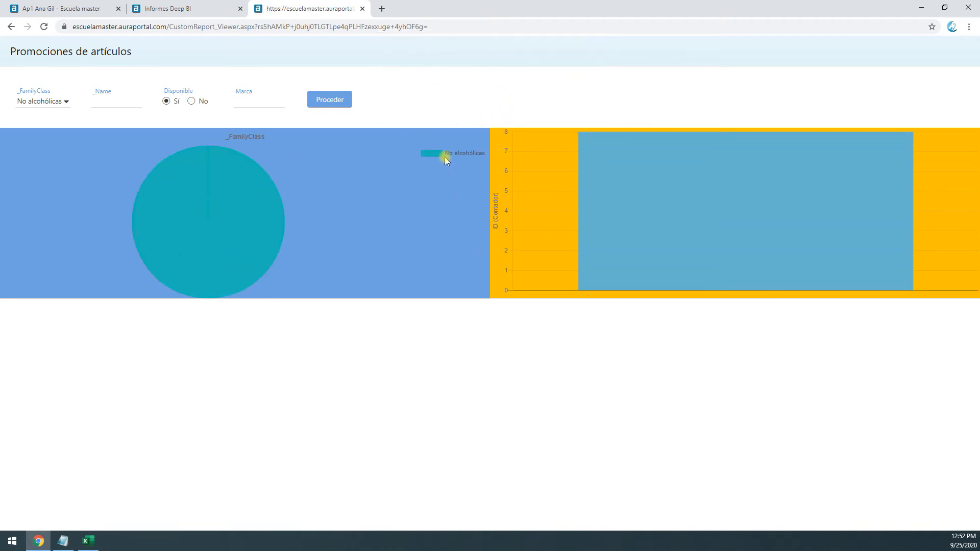
pyautogui.click(35, 102)
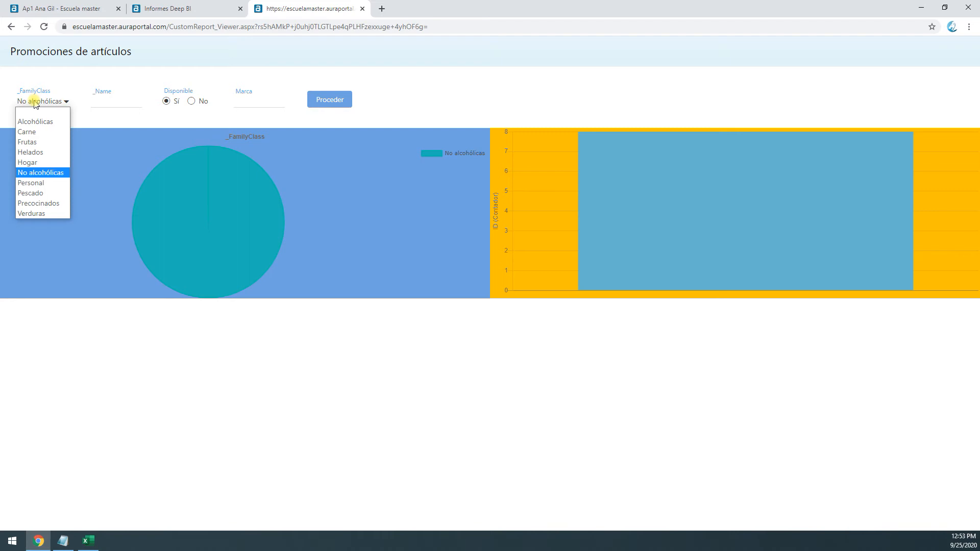
pyautogui.click(37, 113)
pyautogui.click(329, 102)
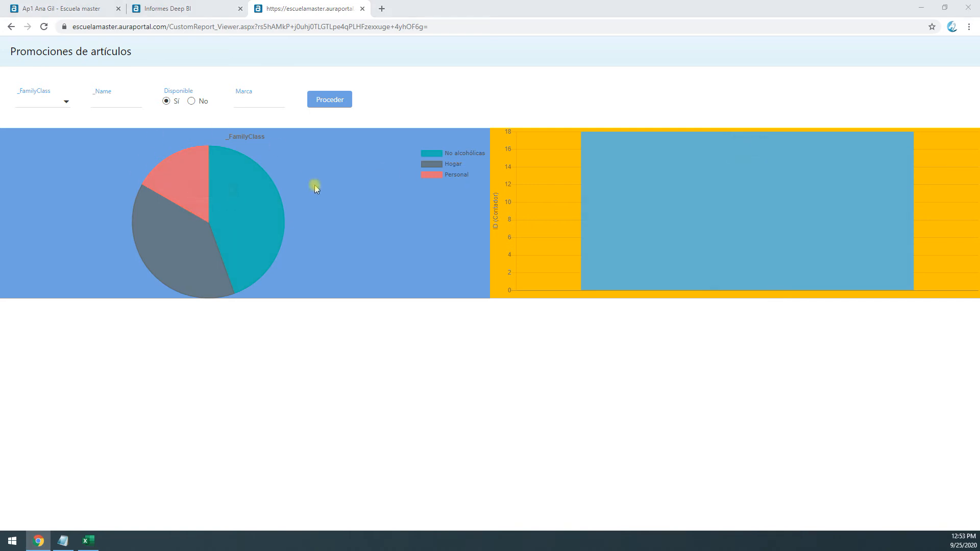
pyautogui.moveTo(197, 209)
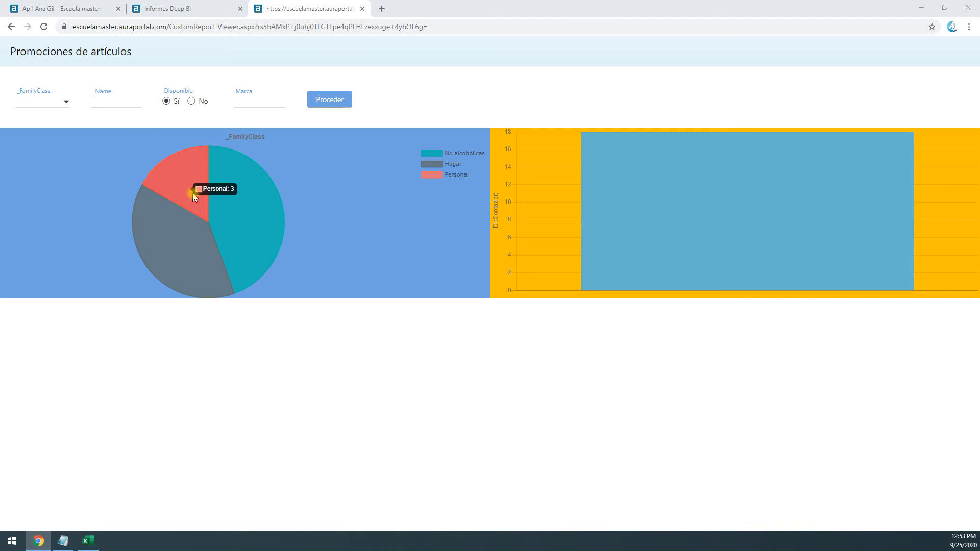
# Set the pie chart's height to 350 px and its Arriba and Abajo content positions to 10 px, and clear its background colour
pyautogui.click(174, 8)
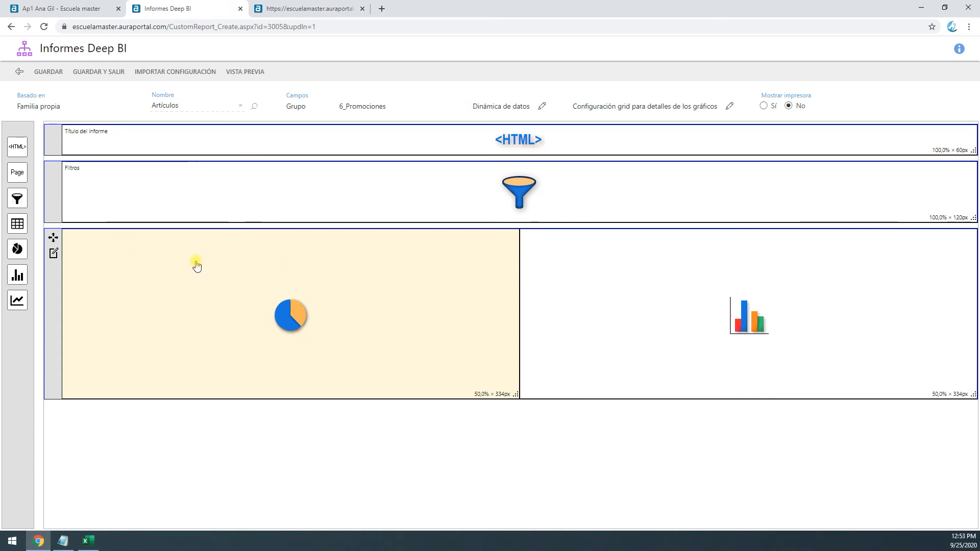
pyautogui.doubleClick(189, 303)
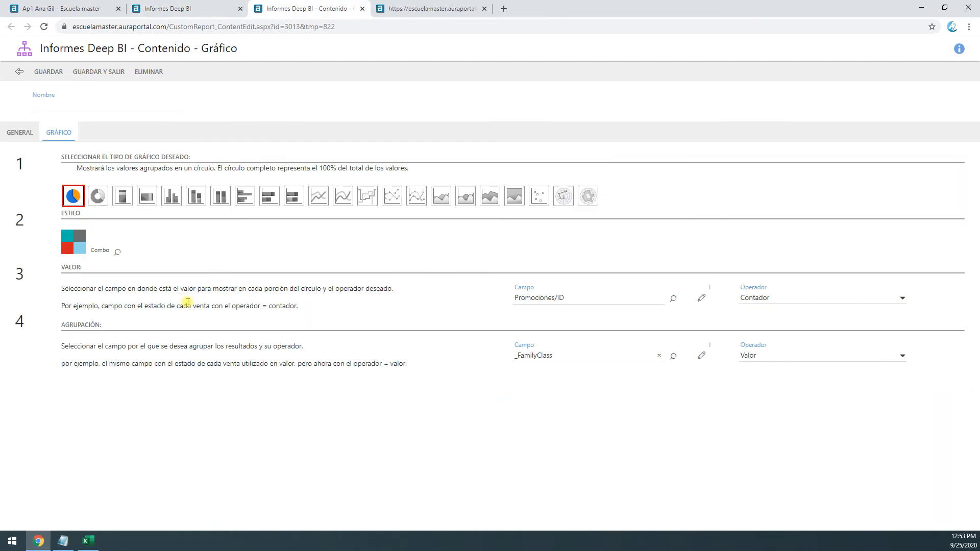
pyautogui.click(19, 137)
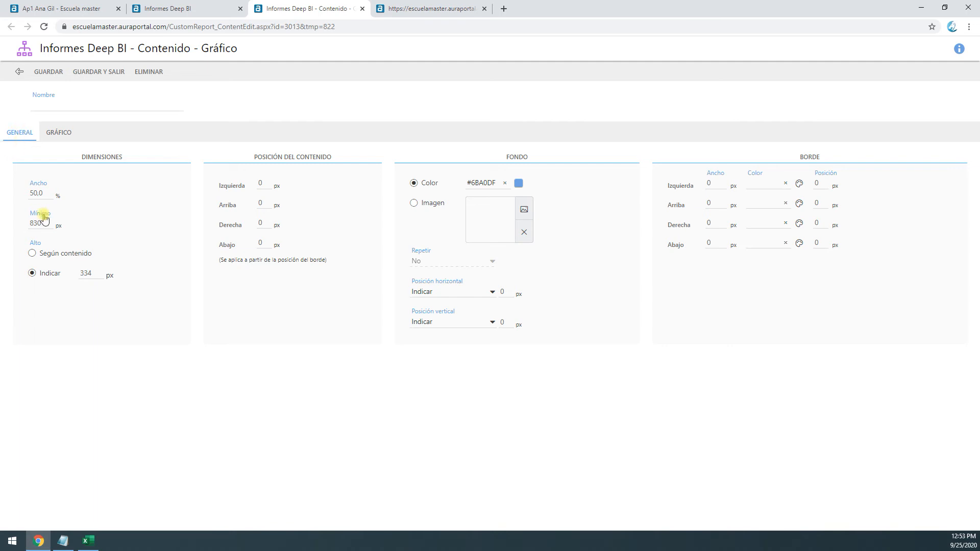
pyautogui.moveTo(96, 271); pyautogui.dragTo(41, 284)
pyautogui.click(504, 183)
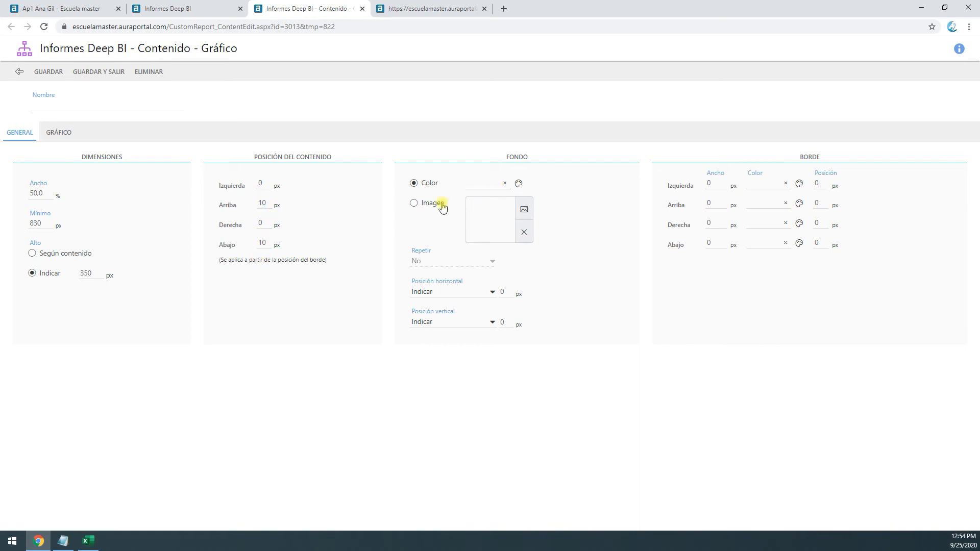
# Set the pie chart's background to the image Gradiente azul claro, repeated horizontally
pyautogui.click(414, 203)
pyautogui.click(524, 211)
pyautogui.click(107, 107)
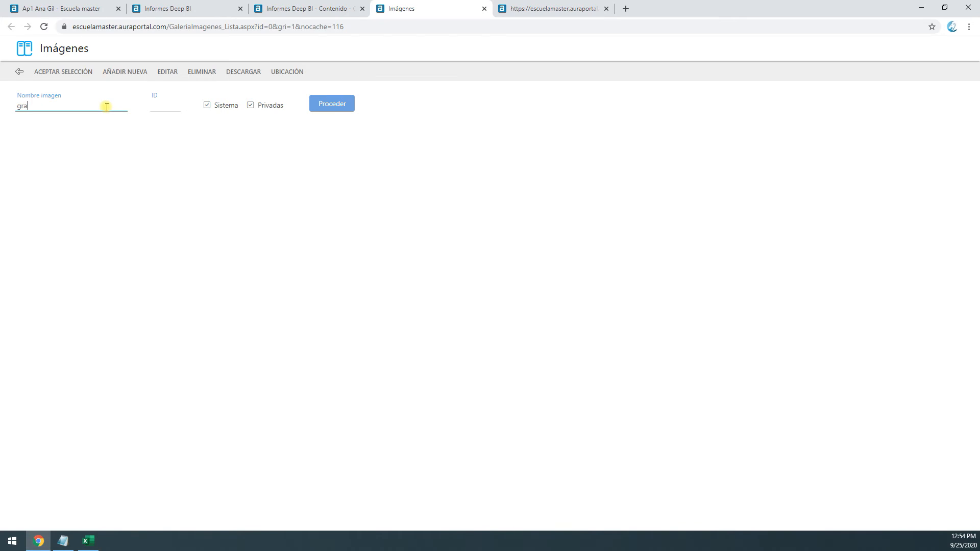
pyautogui.press('Return')
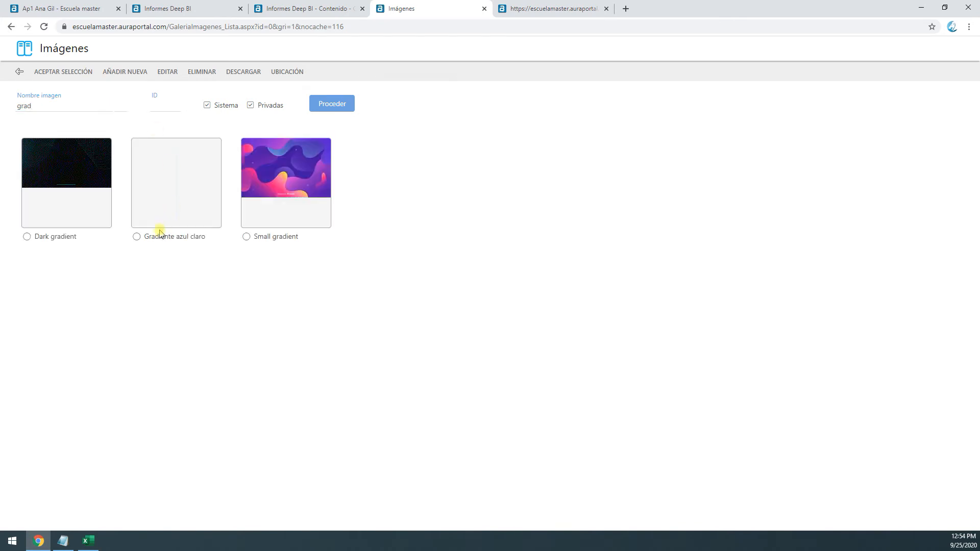
pyautogui.click(183, 219)
pyautogui.click(76, 71)
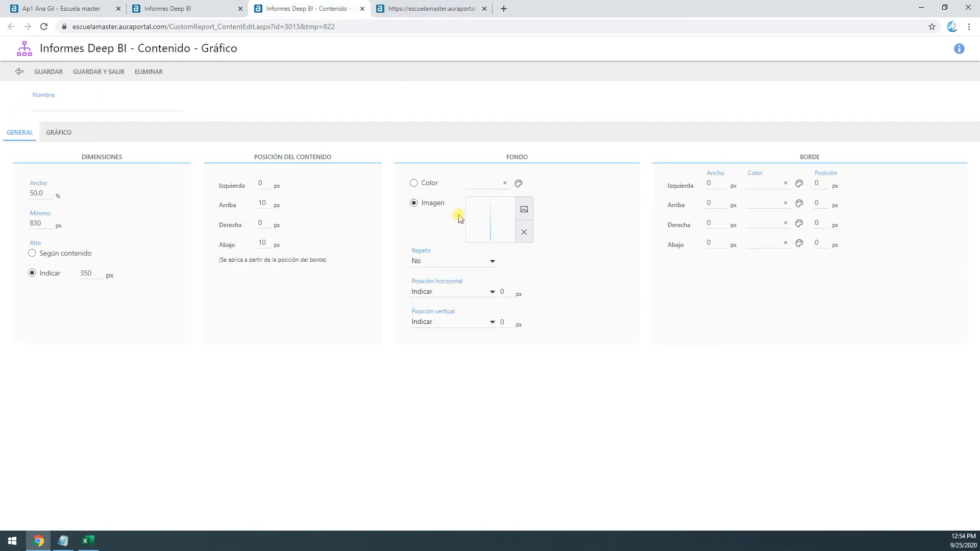
pyautogui.click(443, 266)
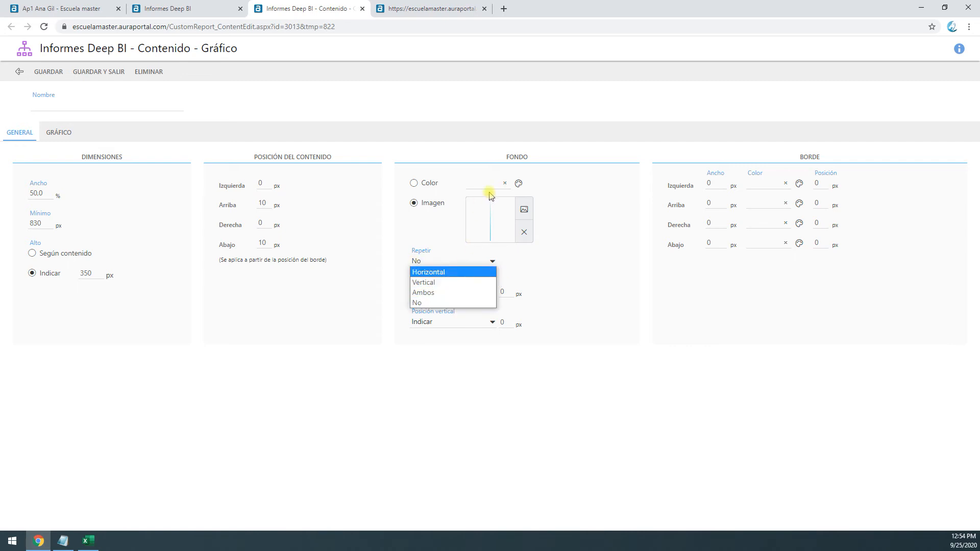
pyautogui.click(448, 273)
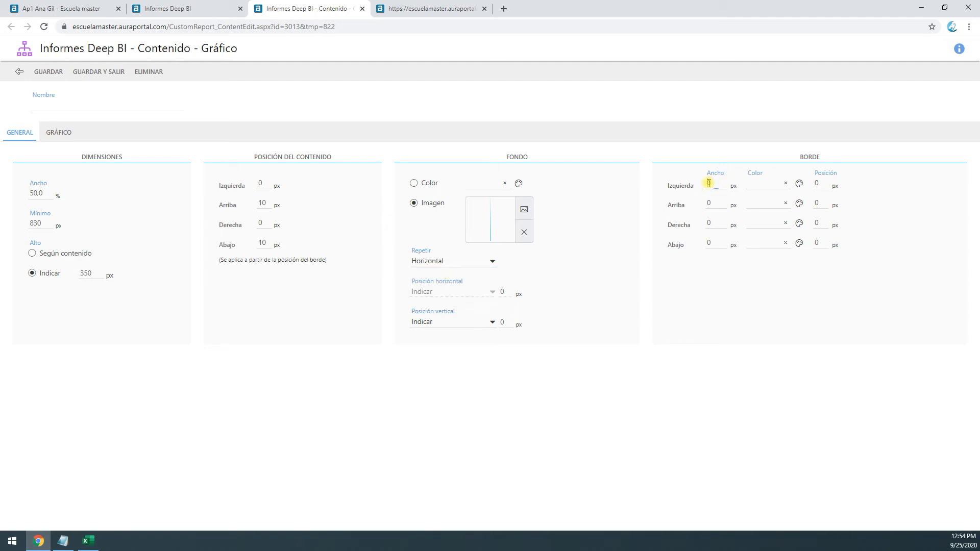
# Set the pie chart's border width to 20 px on all four sides
pyautogui.write('2')
pyautogui.click(707, 223)
pyautogui.write('22')
# Set the pie chart's border colour to white, #FFFFFF, on all four sides and save the chart
pyautogui.click(798, 184)
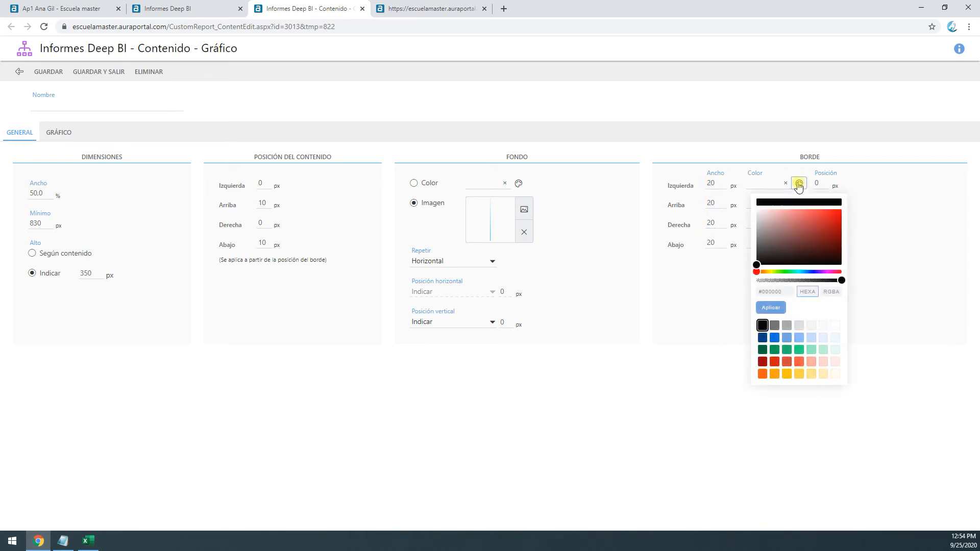
pyautogui.click(835, 325)
pyautogui.click(768, 185)
pyautogui.hotkey('ctrl', 'c')
pyautogui.click(759, 203)
pyautogui.hotkey('ctrl', 'v')
pyautogui.click(756, 222)
pyautogui.hotkey('ctrl', 'v')
pyautogui.click(764, 239)
pyautogui.hotkey('ctrl', 'v')
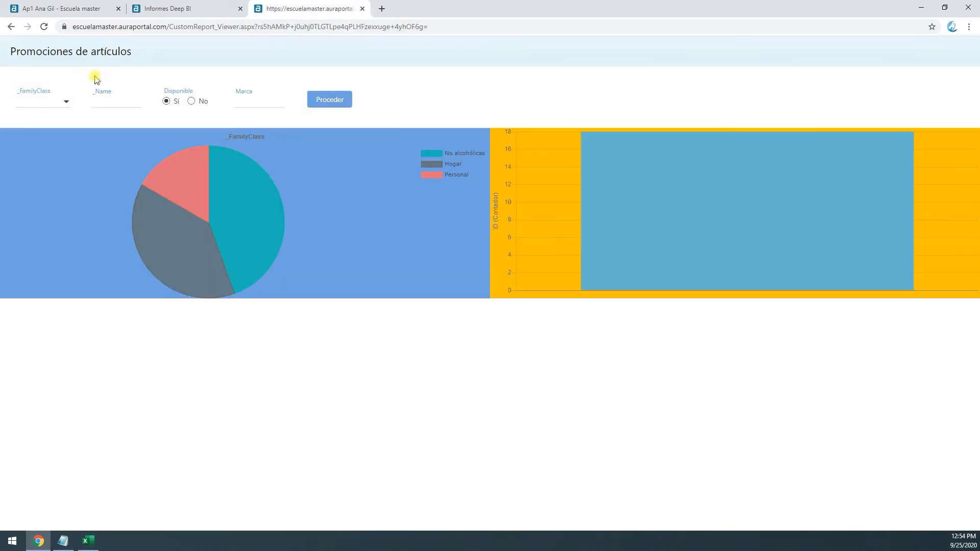
# Reload the report preview, resending the form, and examine the backgrounds of both charts
pyautogui.click(44, 26)
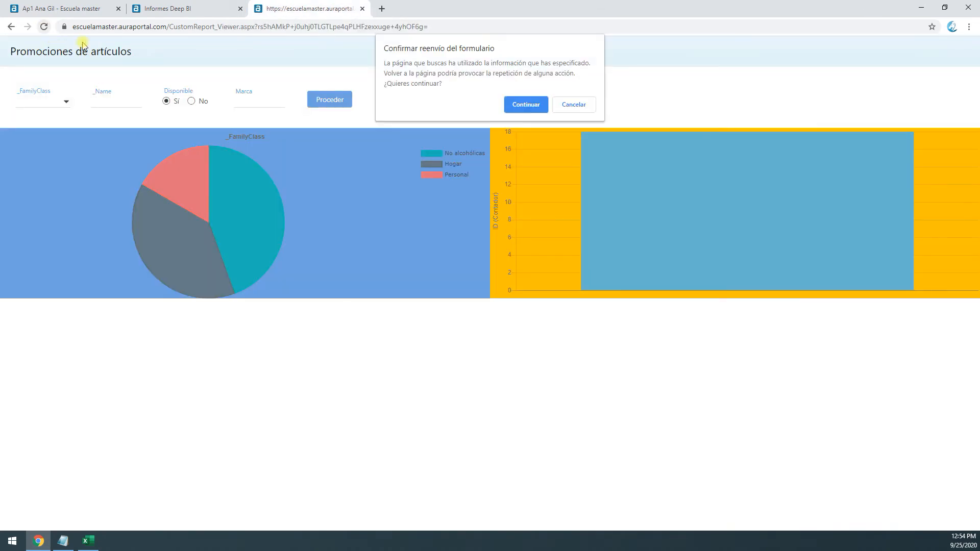
pyautogui.click(530, 106)
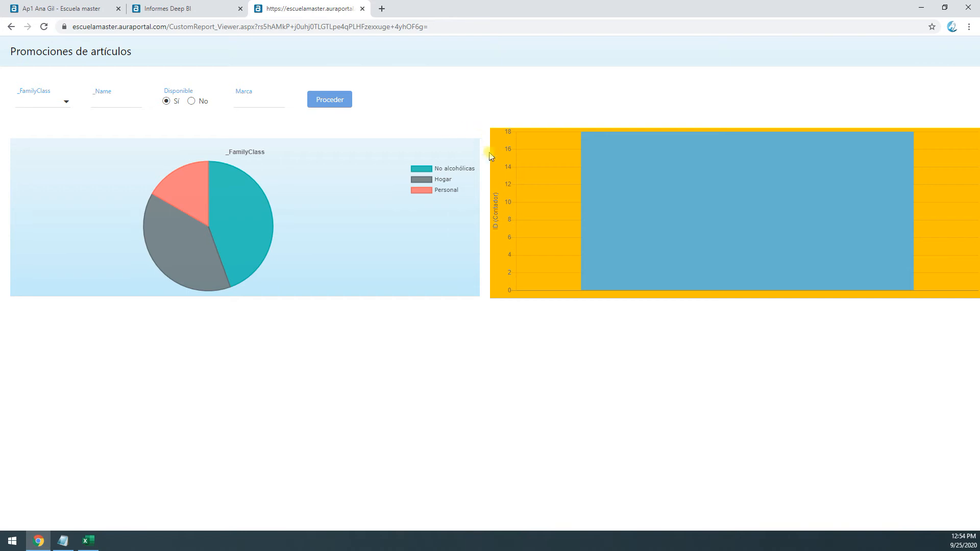
pyautogui.moveTo(240, 270)
pyautogui.moveTo(700, 196)
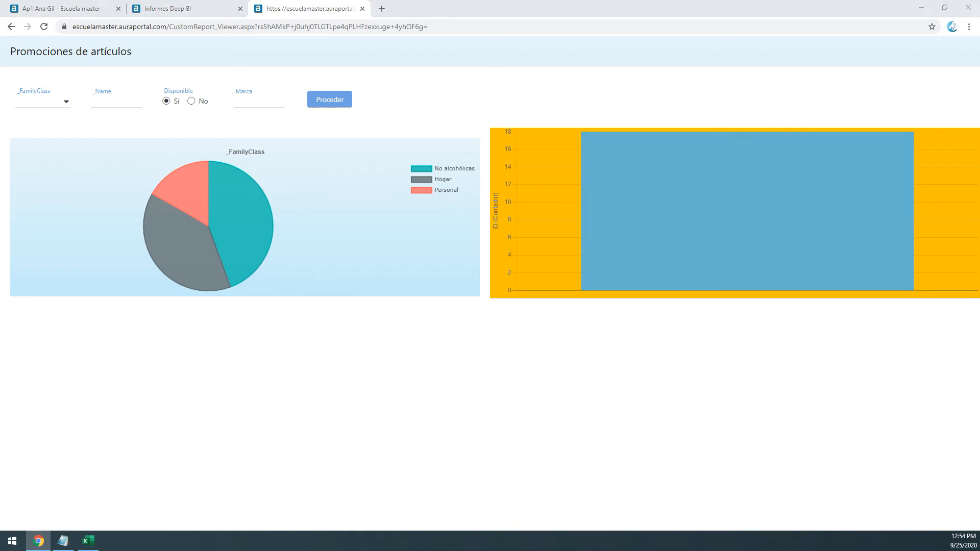
# Set the column chart's width to 75 %, height to 350 px and Arriba and Abajo content positions to 10 px, and clear its background colour
pyautogui.click(185, 9)
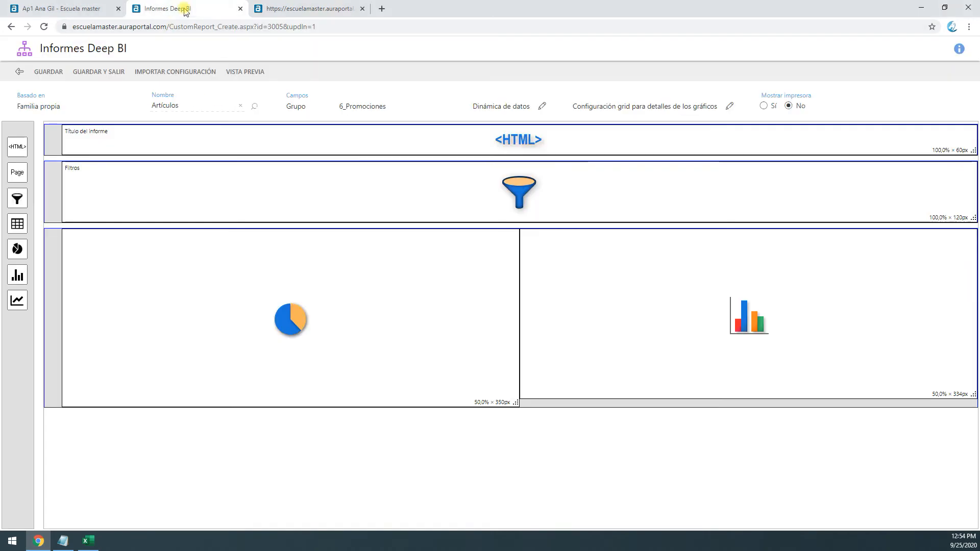
pyautogui.doubleClick(648, 291)
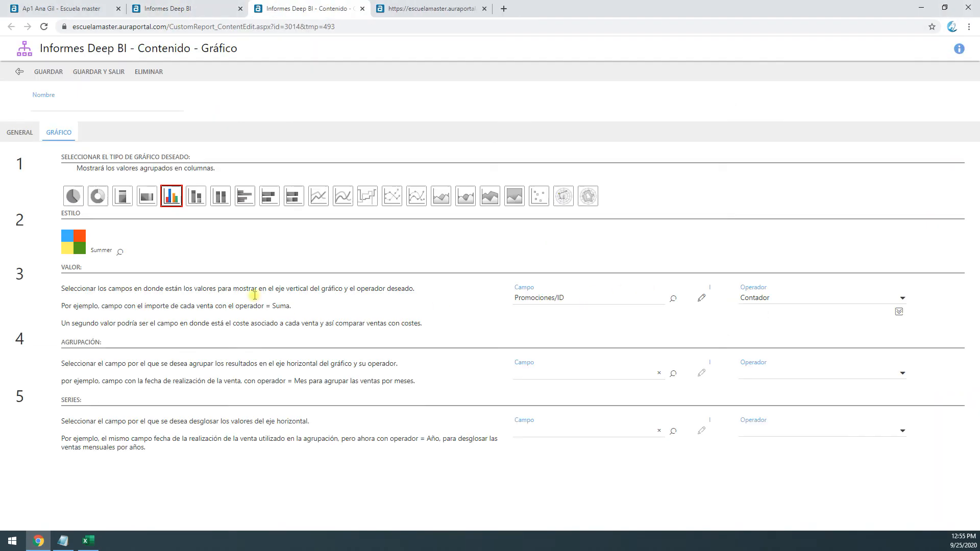
pyautogui.click(21, 133)
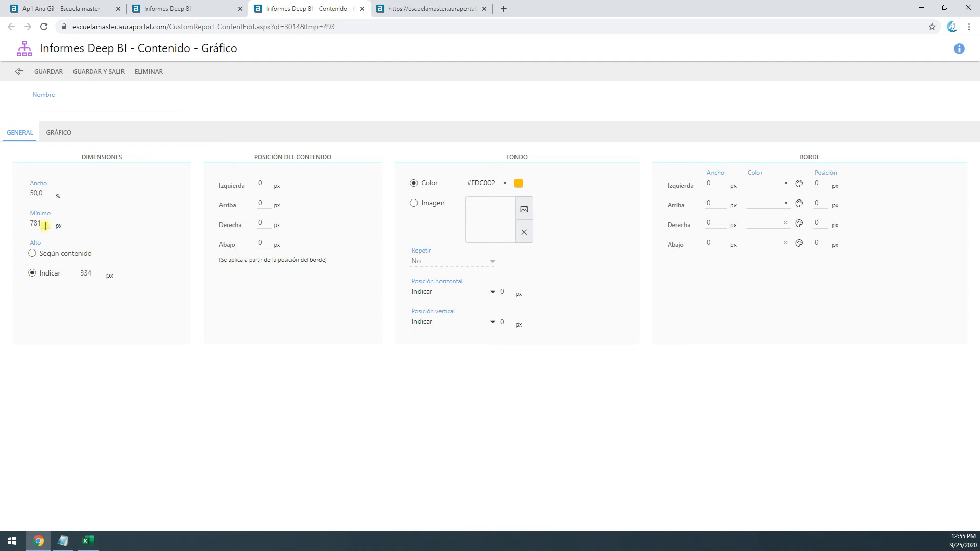
pyautogui.doubleClick(89, 271)
pyautogui.moveTo(52, 192); pyautogui.dragTo(2, 196)
pyautogui.click(258, 202)
pyautogui.click(504, 185)
# Set the column chart's background to the image Gradiente azul claro, repeated horizontally
pyautogui.click(414, 204)
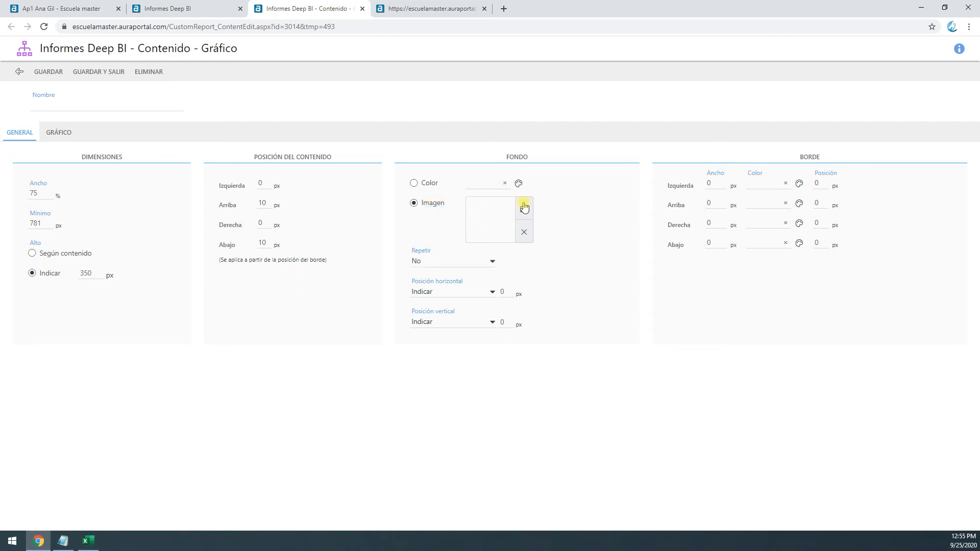
pyautogui.click(524, 209)
pyautogui.click(97, 107)
pyautogui.write('grad')
pyautogui.press('Return')
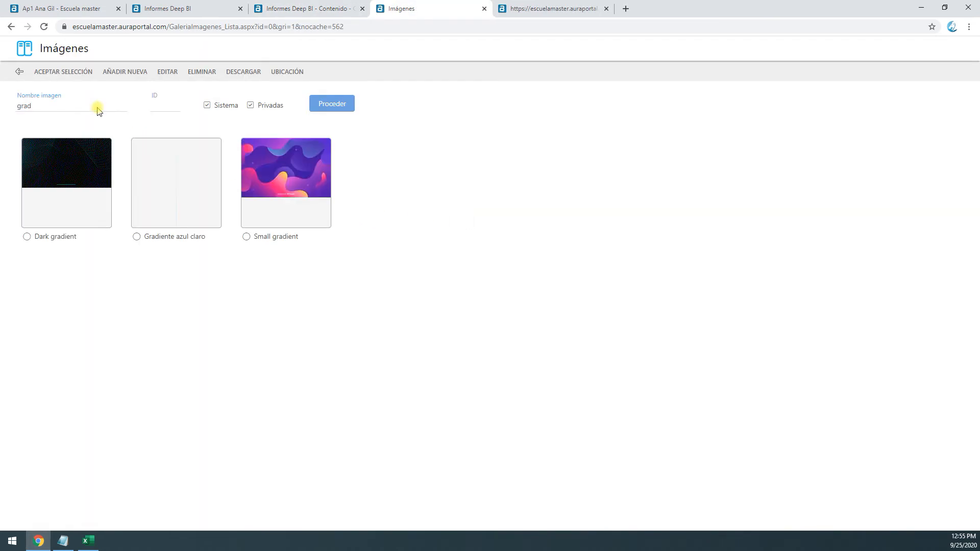
pyautogui.click(137, 236)
pyautogui.click(72, 73)
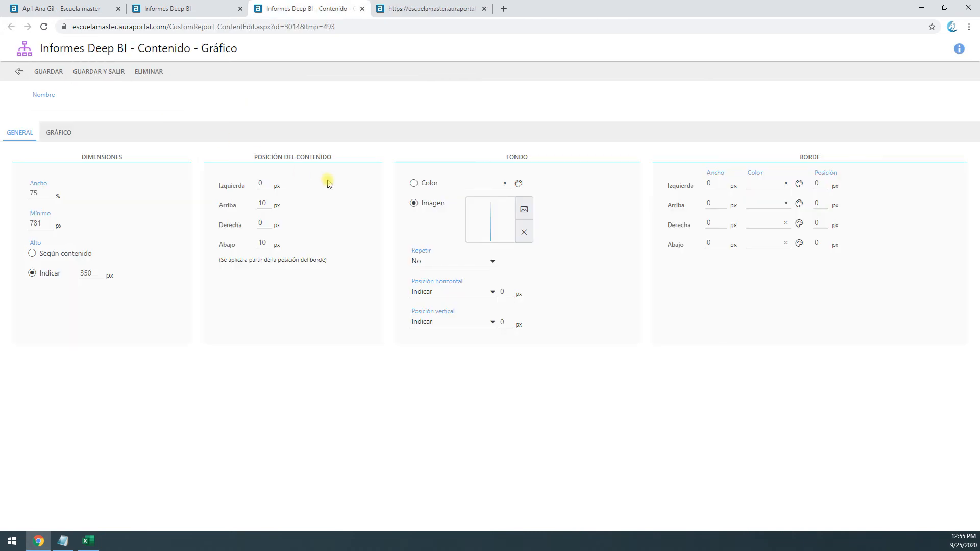
pyautogui.click(460, 266)
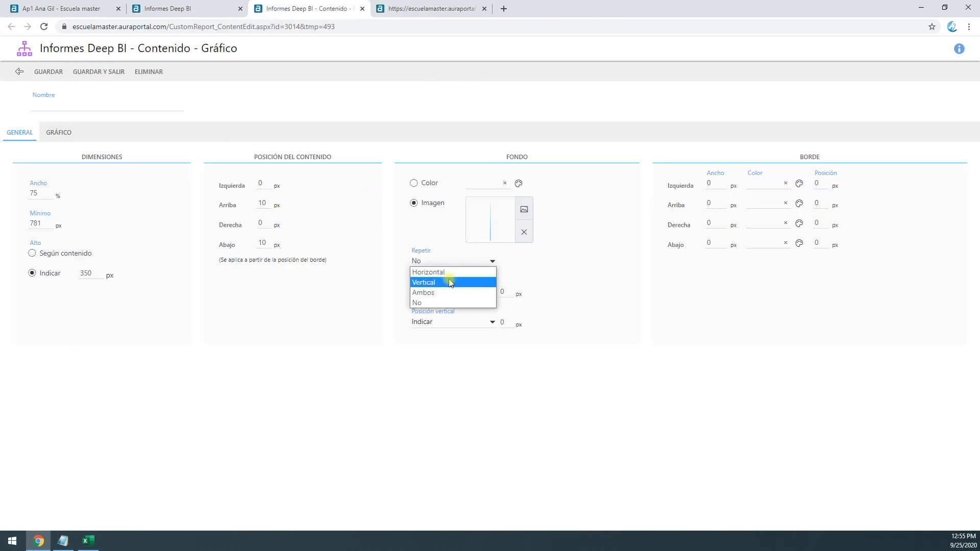
pyautogui.click(450, 275)
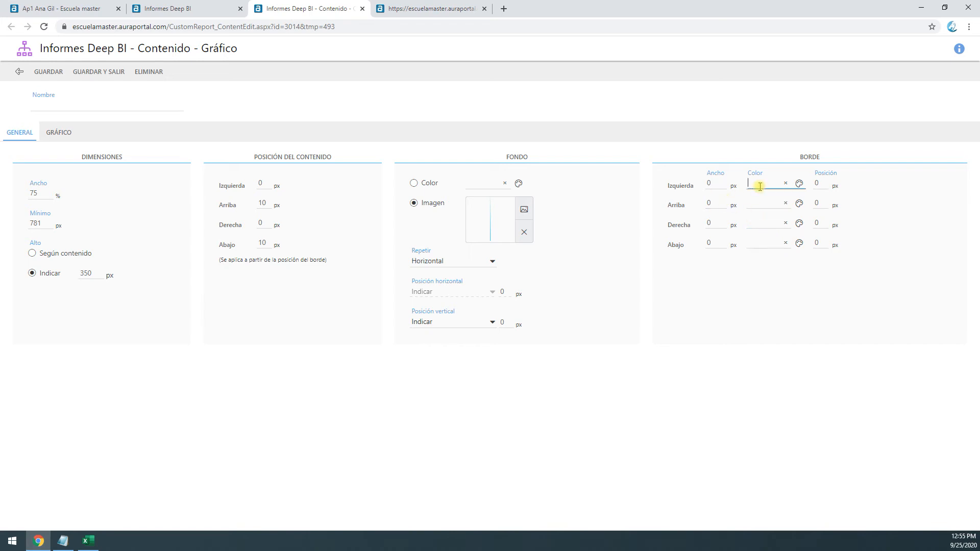
# Give the column chart #FFFFFF borders on all four sides with widths matching the pie chart's, and save the chart
pyautogui.hotkey('ctrl', 'v')
pyautogui.click(759, 205)
pyautogui.hotkey('ctrl', 'v')
pyautogui.click(753, 224)
pyautogui.hotkey('ctrl', 'v')
pyautogui.click(750, 243)
pyautogui.hotkey('ctrl', 'v')
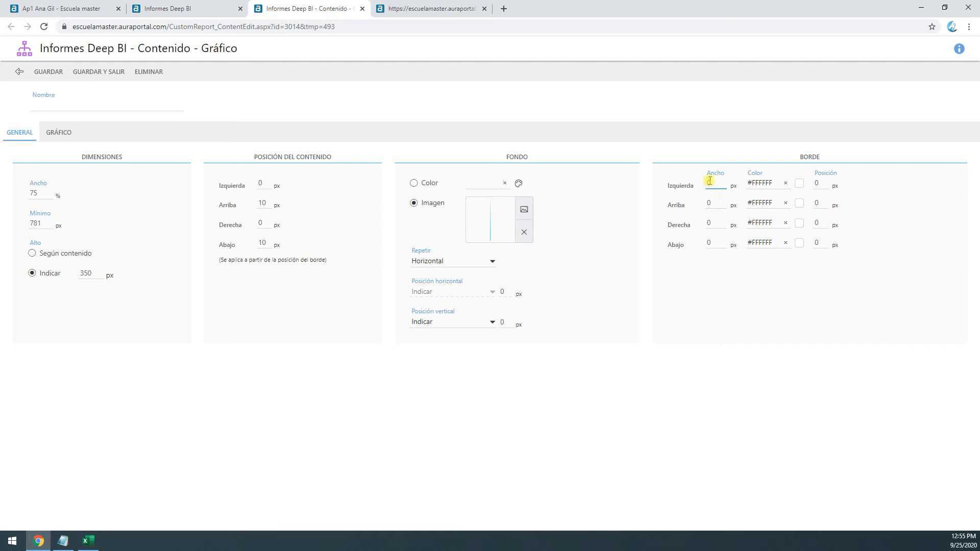
pyautogui.click(707, 223)
pyautogui.click(99, 72)
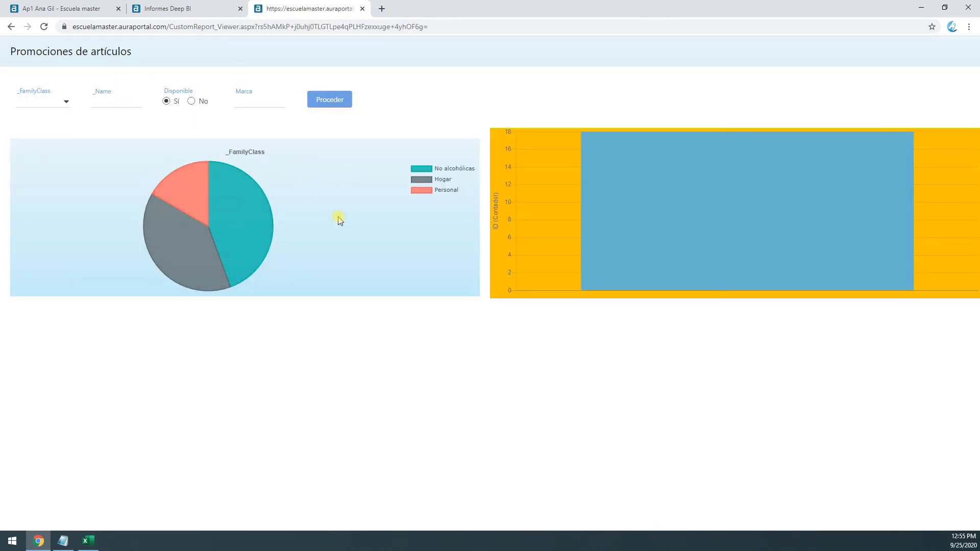
# Set the pie chart's width to 25 % and save the chart
pyautogui.click(194, 7)
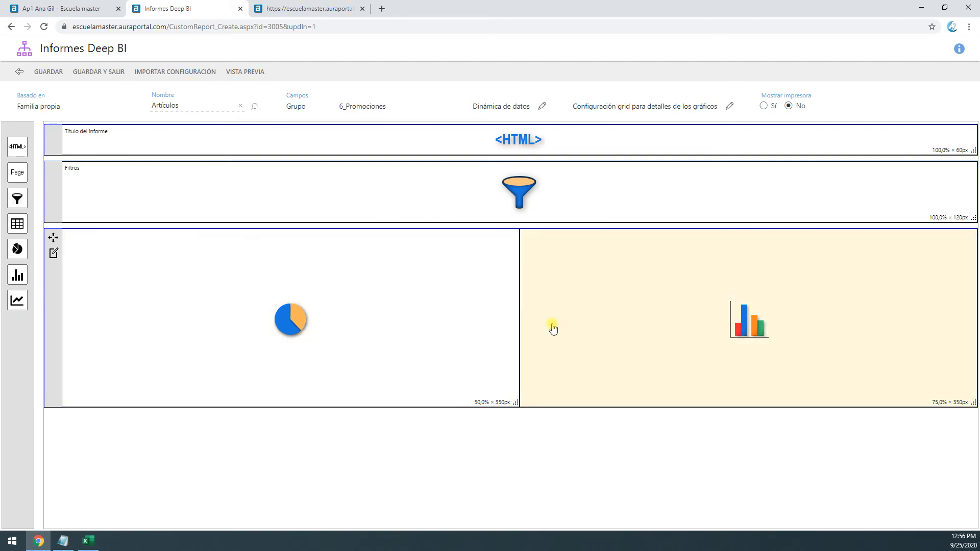
pyautogui.click(373, 343)
pyautogui.click(27, 140)
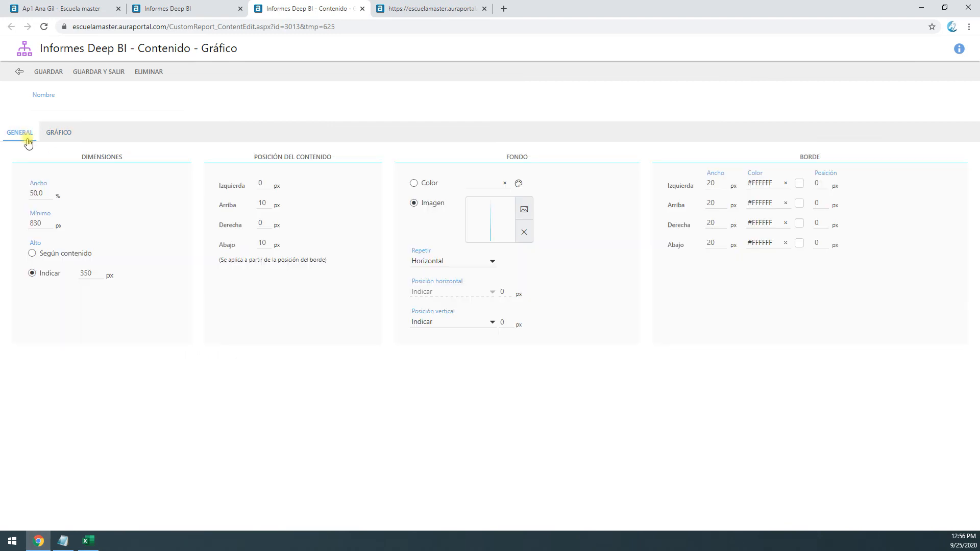
pyautogui.click(45, 193)
pyautogui.click(92, 74)
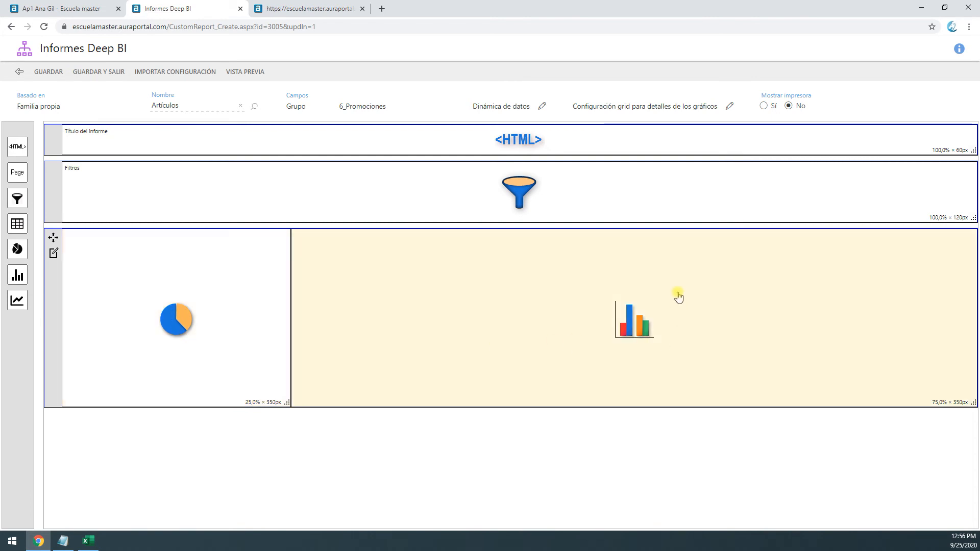
# Reload the report preview, resending the form, to examine the new chart widths and backgrounds
pyautogui.click(316, 9)
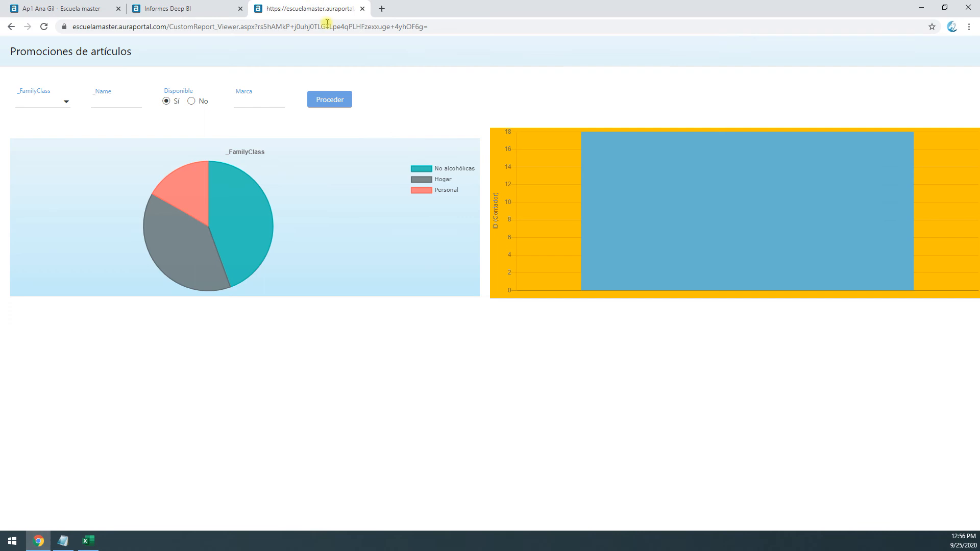
pyautogui.click(44, 27)
pyautogui.click(524, 104)
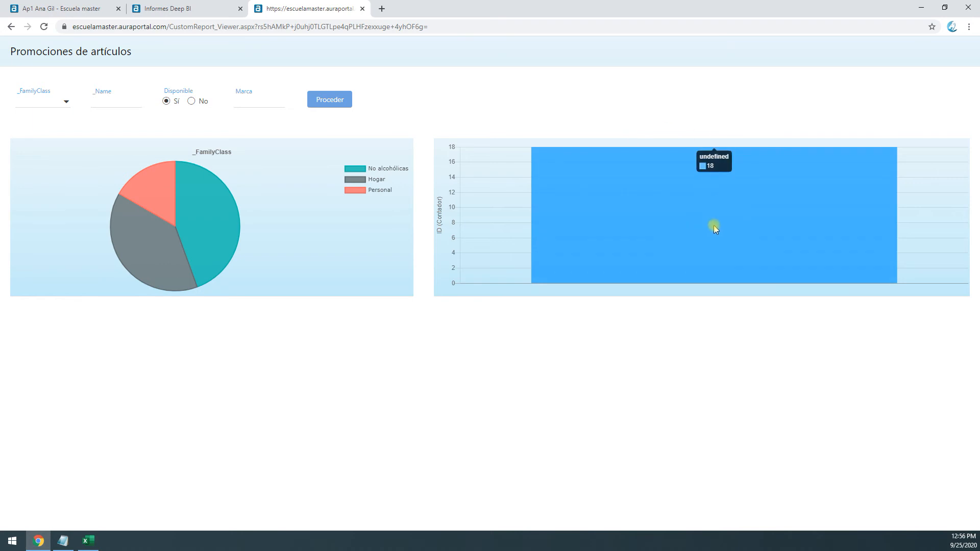
# Give the column chart the Combo style with size 11 label text, save the theme, and rerun the report preview
pyautogui.click(207, 8)
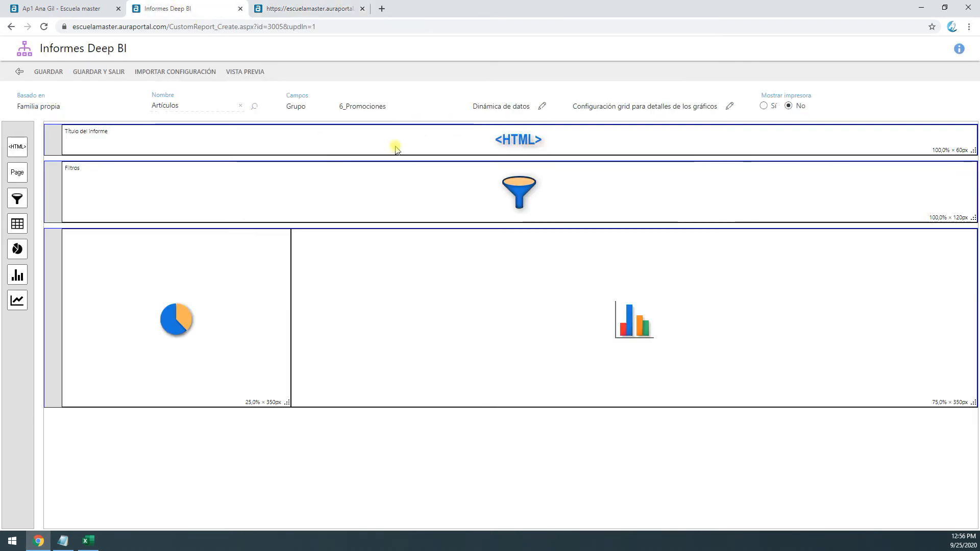
pyautogui.doubleClick(702, 356)
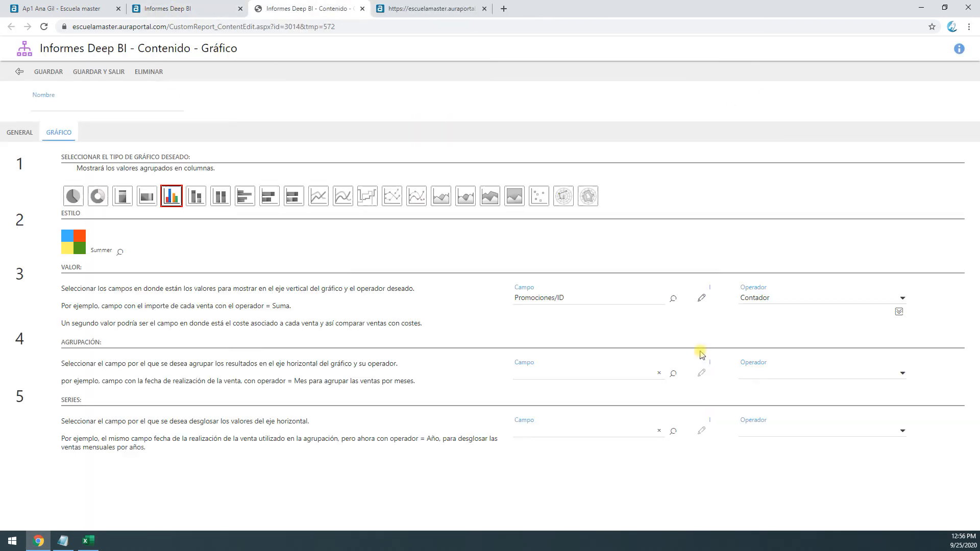
pyautogui.click(121, 253)
pyautogui.click(259, 223)
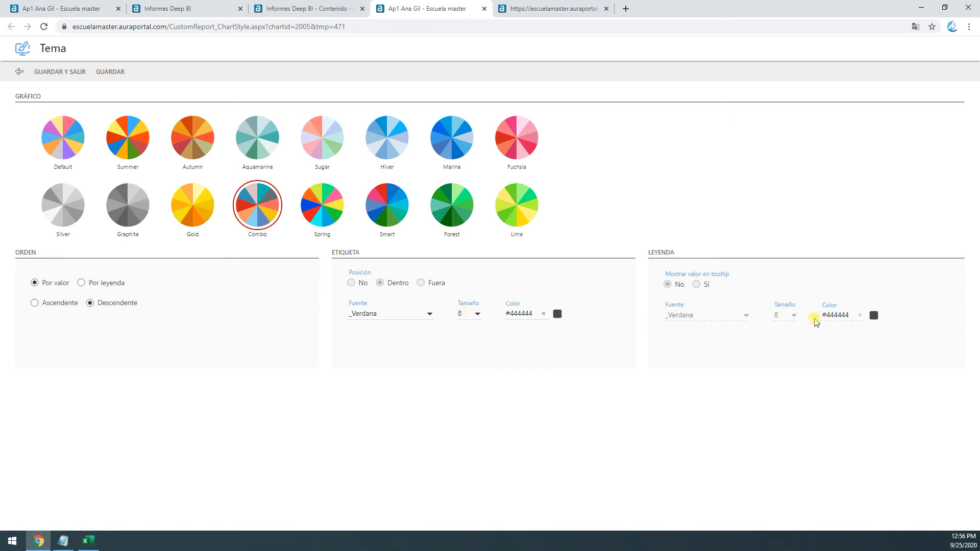
pyautogui.click(557, 11)
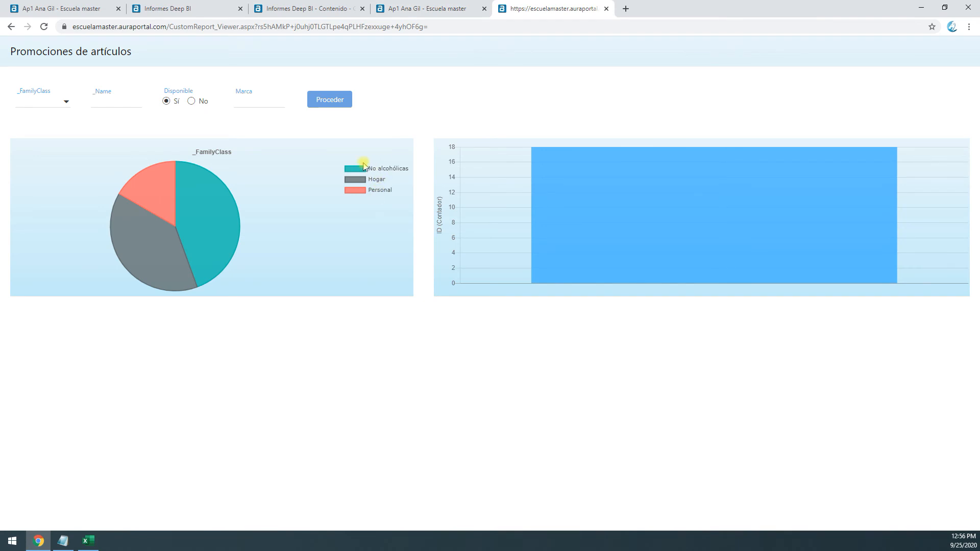
pyautogui.click(424, 9)
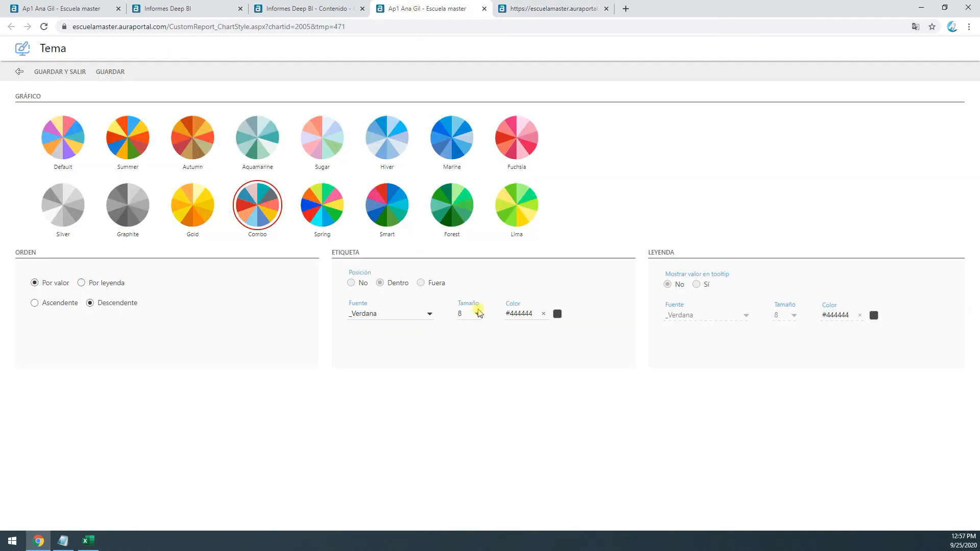
pyautogui.click(478, 313)
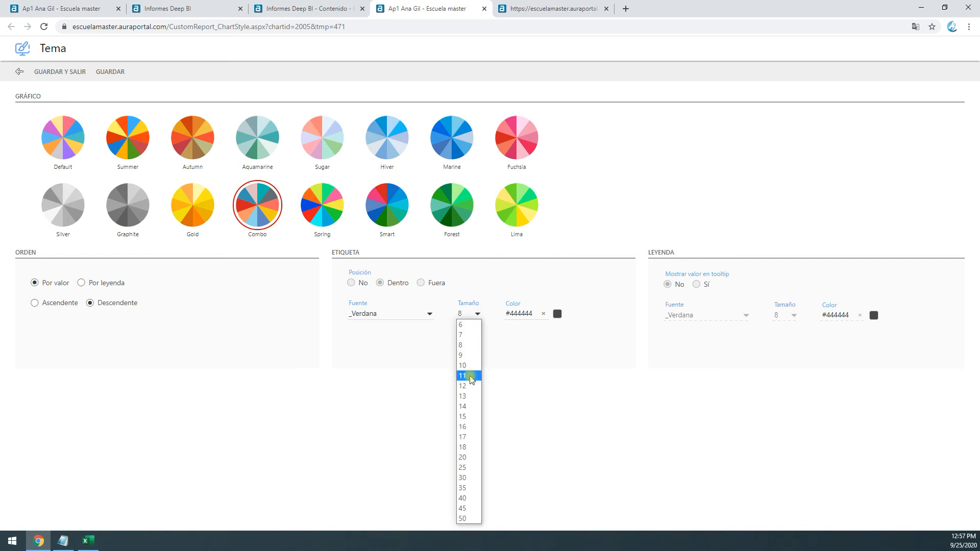
pyautogui.click(471, 377)
pyautogui.click(56, 71)
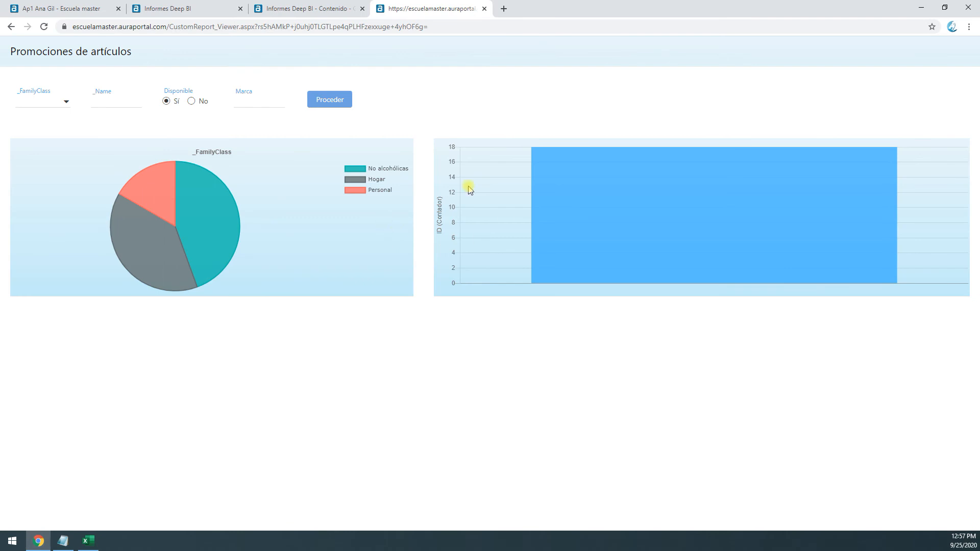
pyautogui.click(320, 97)
pyautogui.moveTo(811, 247)
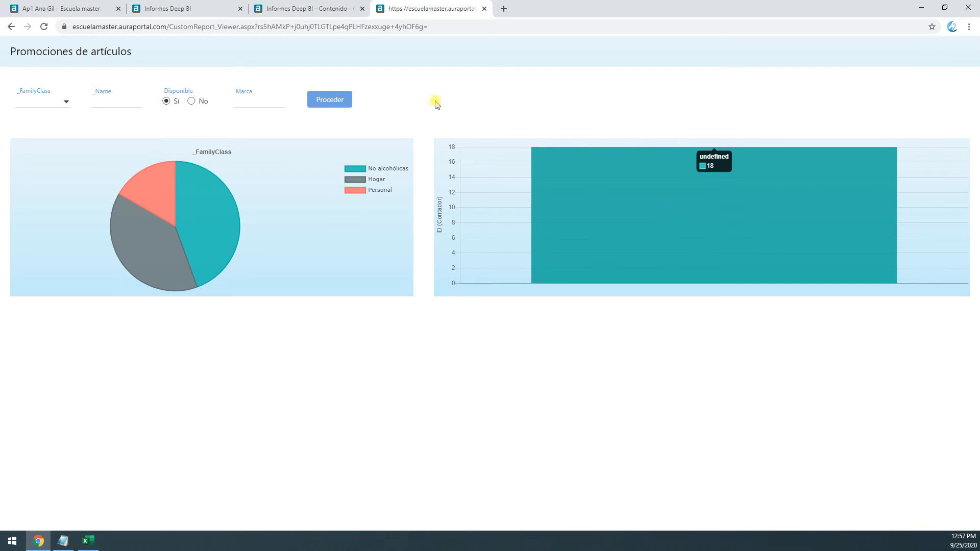
# Change the column chart to the stacked column type, comparing the settings offered for the doughnut and filled radar types
pyautogui.click(284, 11)
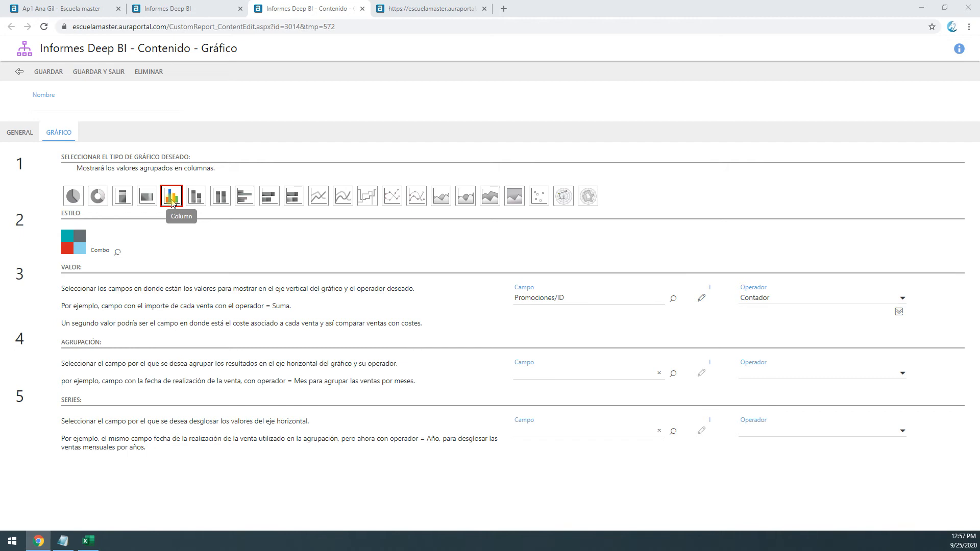
pyautogui.click(196, 198)
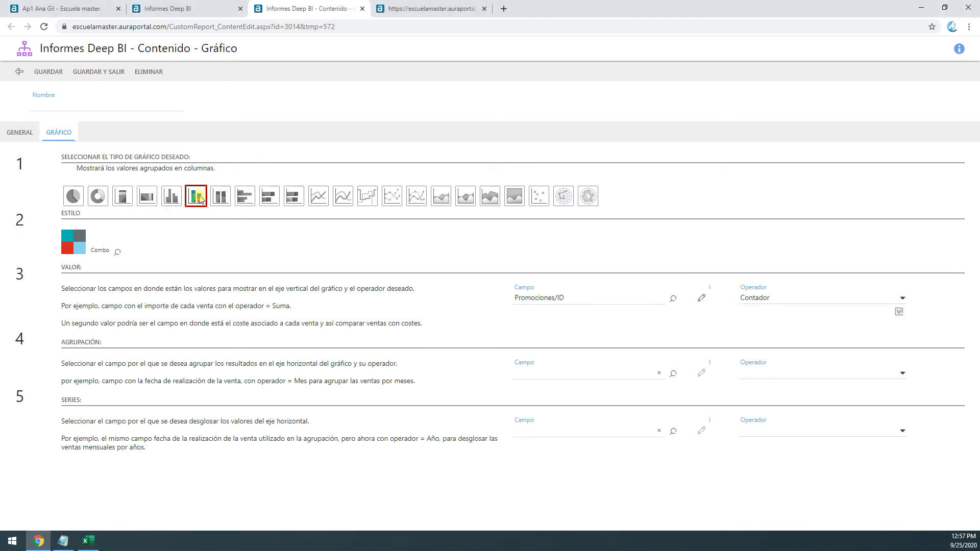
pyautogui.click(101, 198)
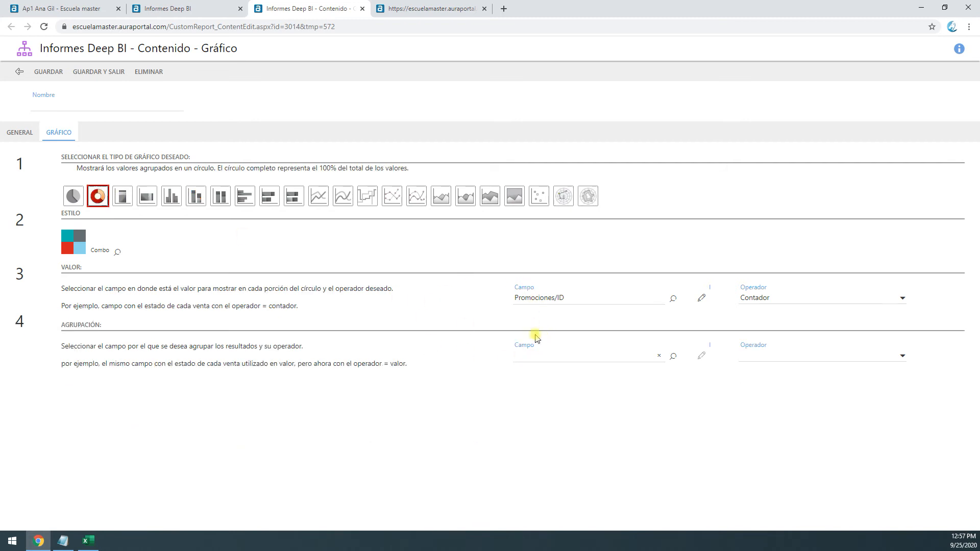
pyautogui.click(586, 200)
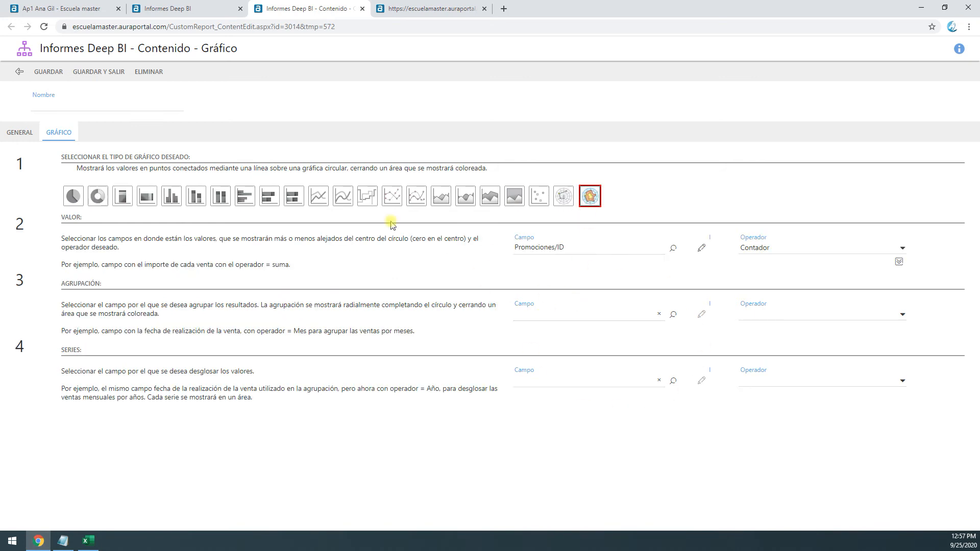
pyautogui.click(196, 197)
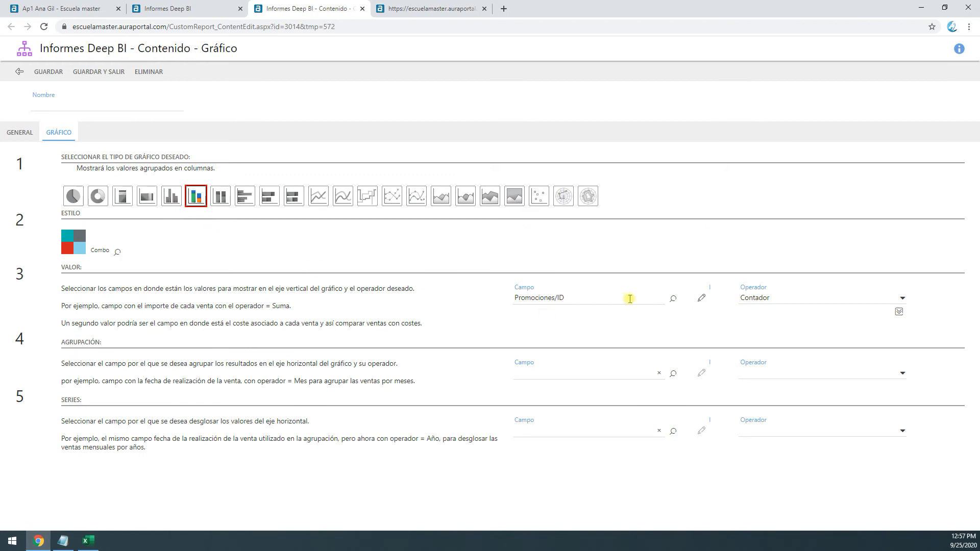
# Search the fields for "precio" and set Precio de coste as the stacked chart's first value field
pyautogui.moveTo(234, 290); pyautogui.dragTo(345, 286)
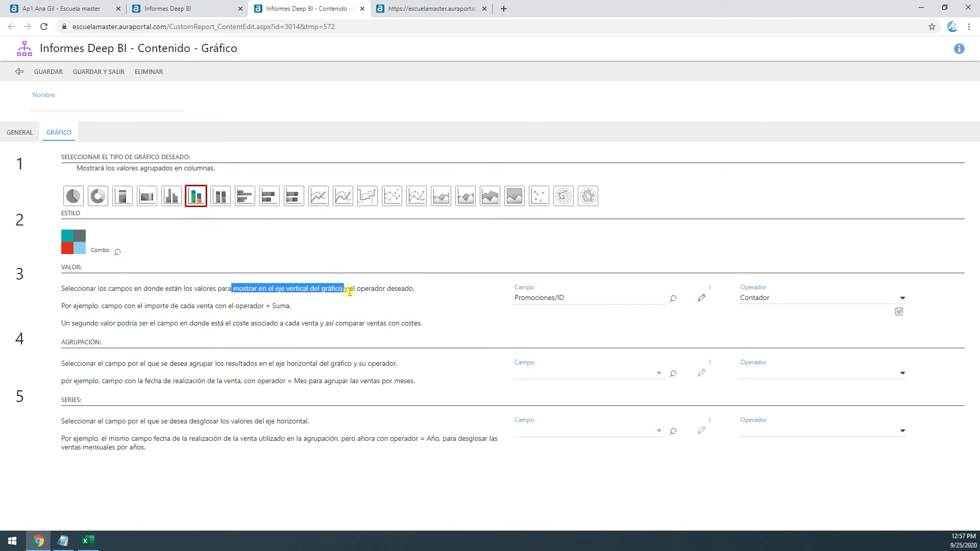
pyautogui.click(672, 298)
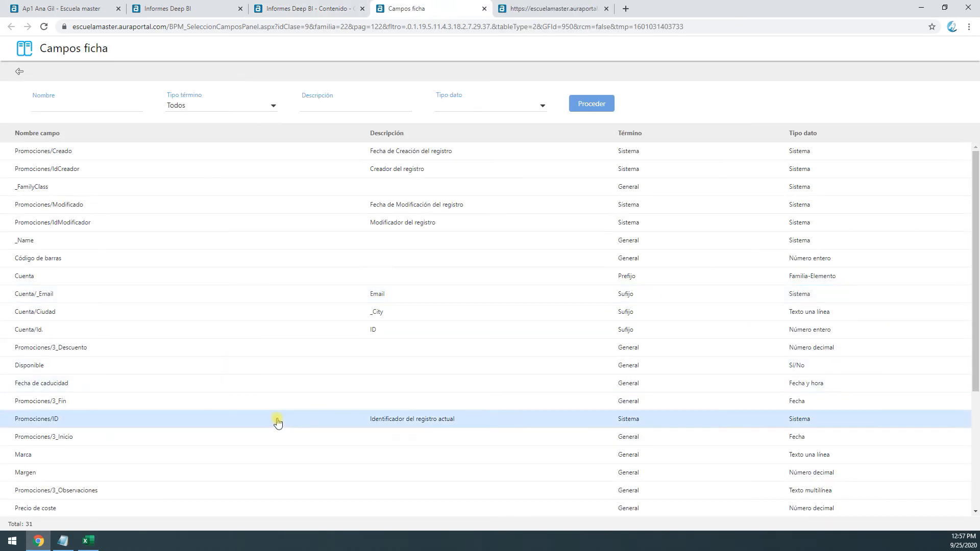
pyautogui.scroll(-3, 277, 422)
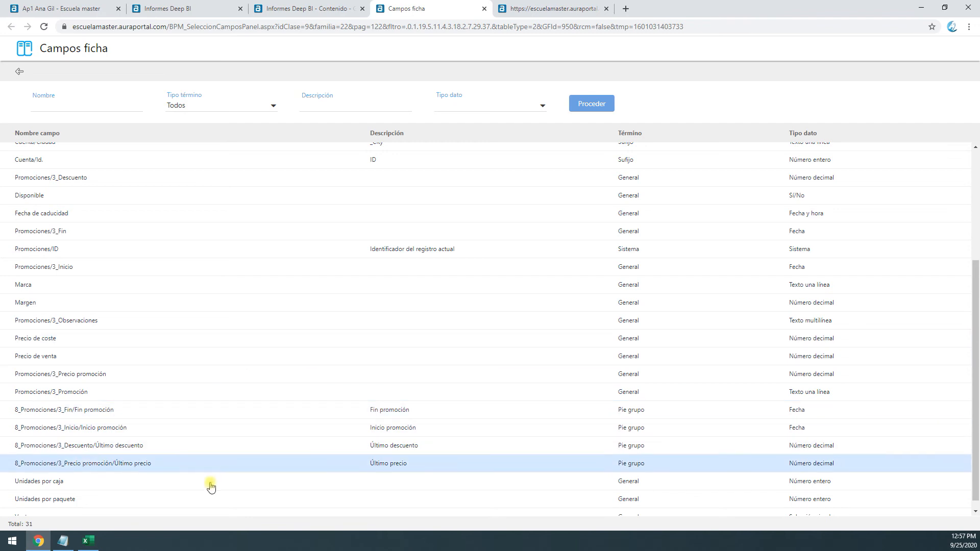
pyautogui.scroll(-1, 149, 445)
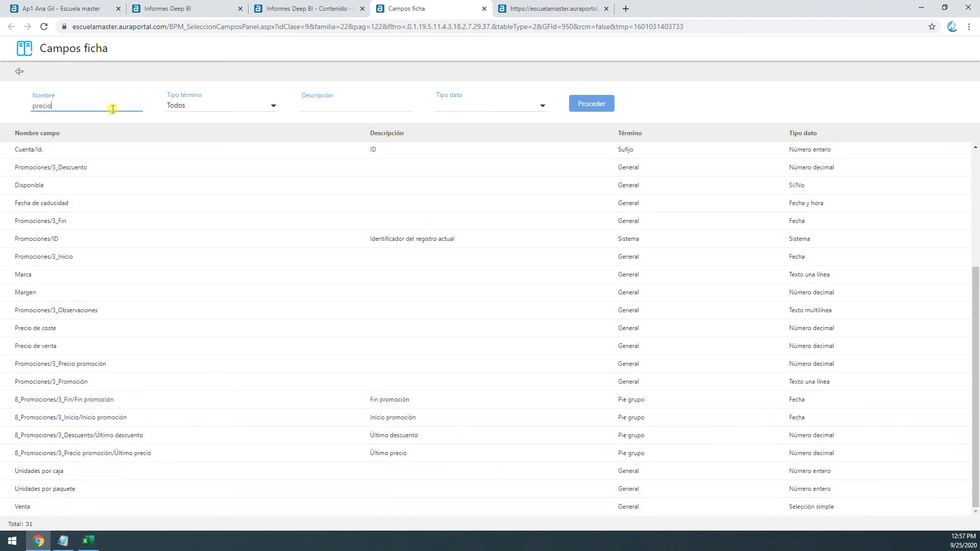
pyautogui.press('Return')
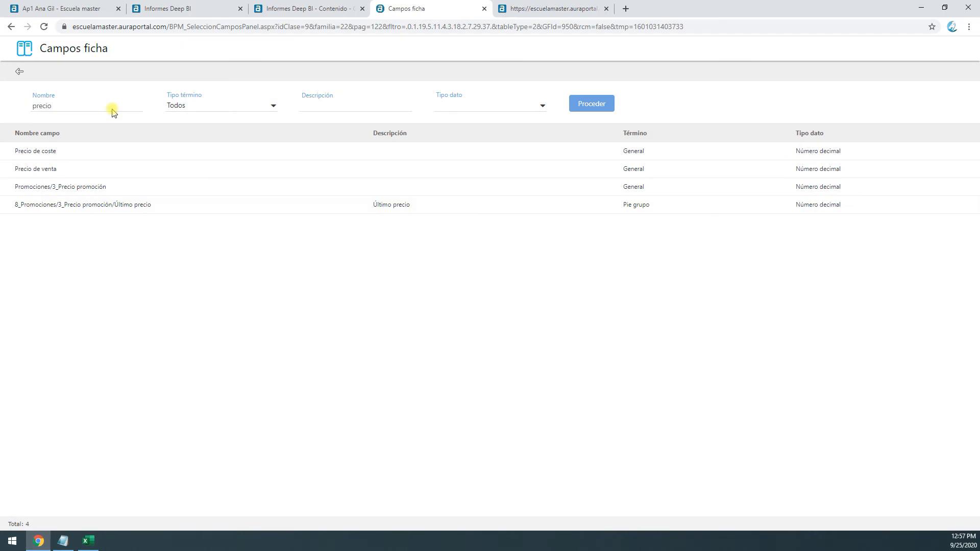
pyautogui.click(57, 155)
# Add a second value to the chart using the Promociones/3_Precio promoción field, found by searching "promo"
pyautogui.click(898, 314)
pyautogui.click(672, 321)
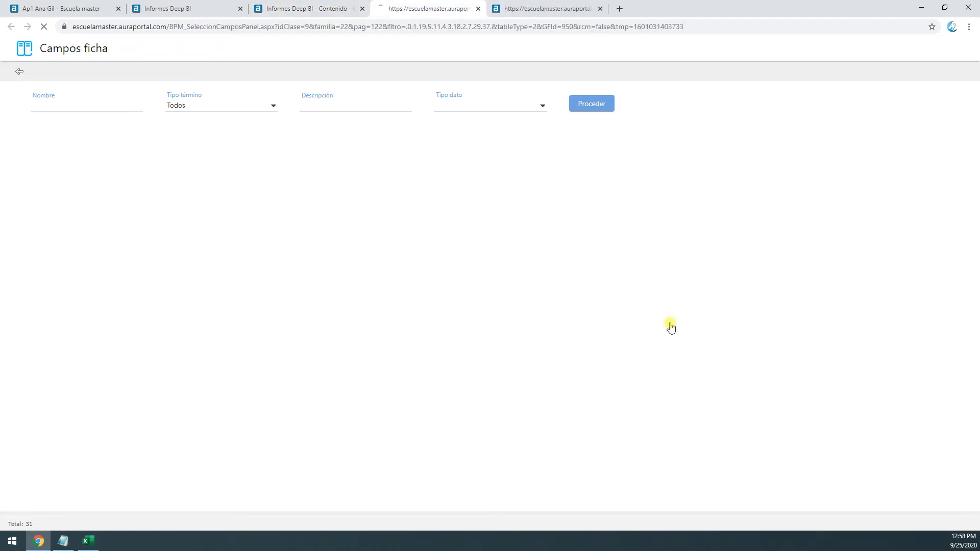
pyautogui.click(54, 100)
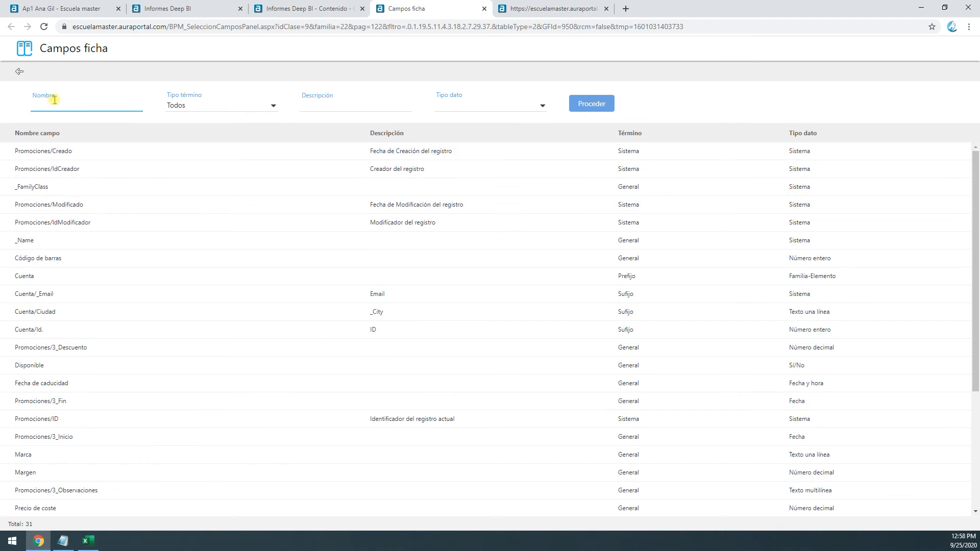
pyautogui.press('Return')
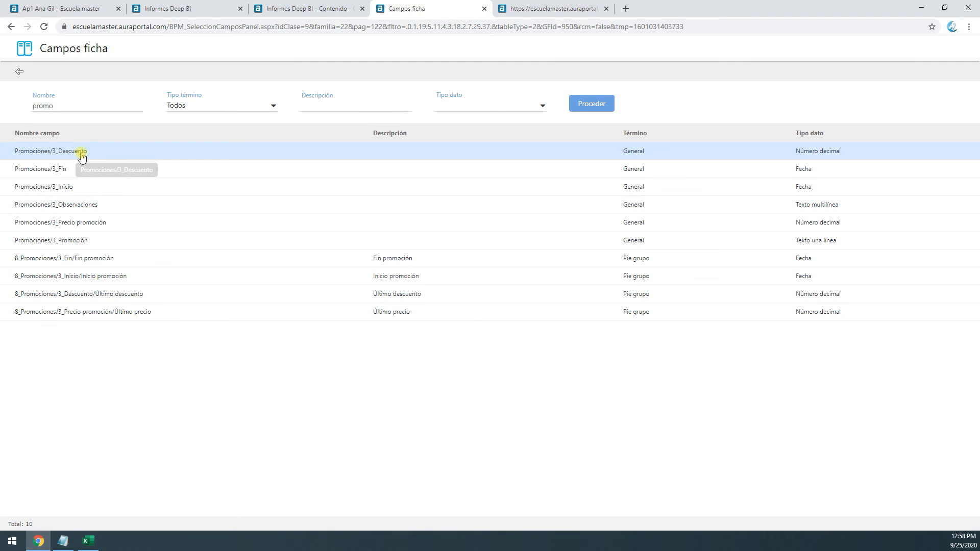
pyautogui.click(98, 227)
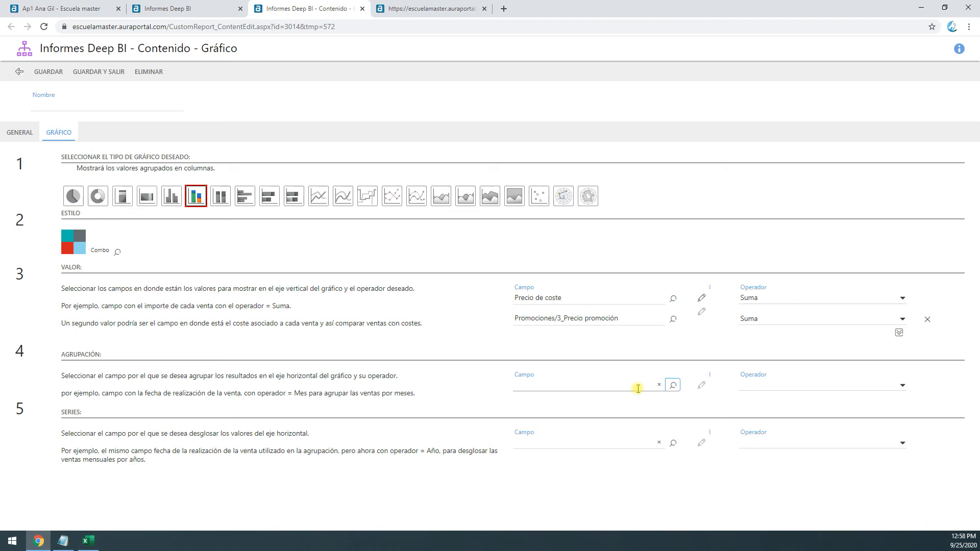
# Search the fields for "ini" and set Promociones/3_Inicio as the chart's grouping field
pyautogui.click(638, 389)
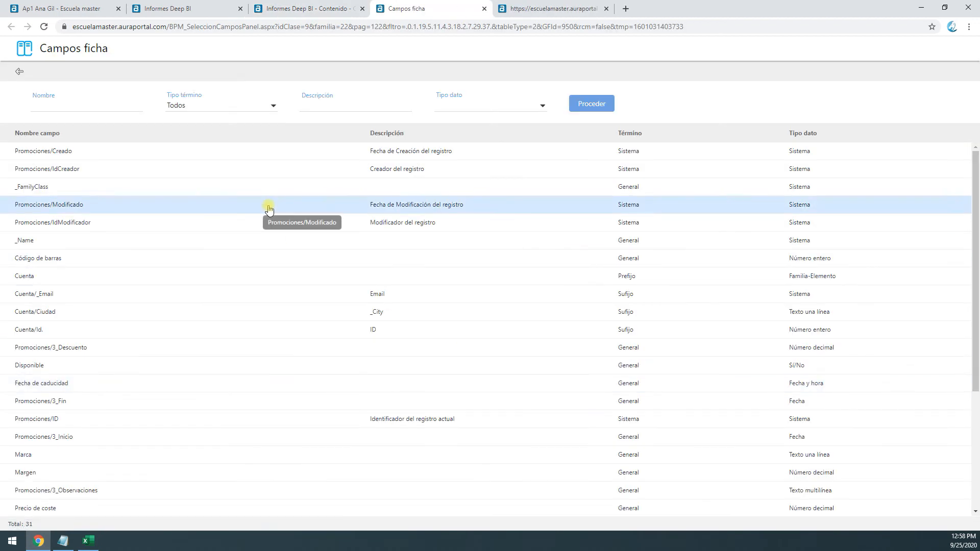
pyautogui.click(79, 104)
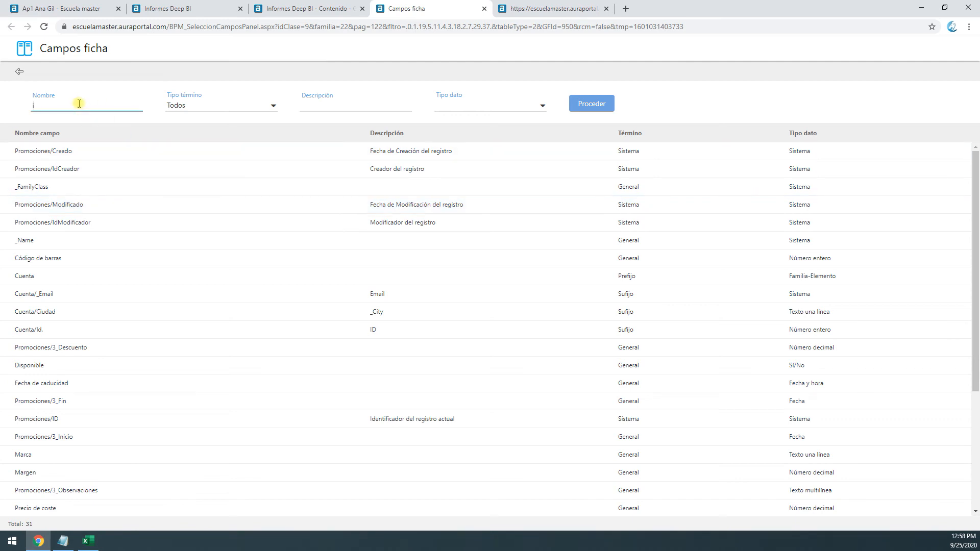
pyautogui.write('ini')
pyautogui.press('Return')
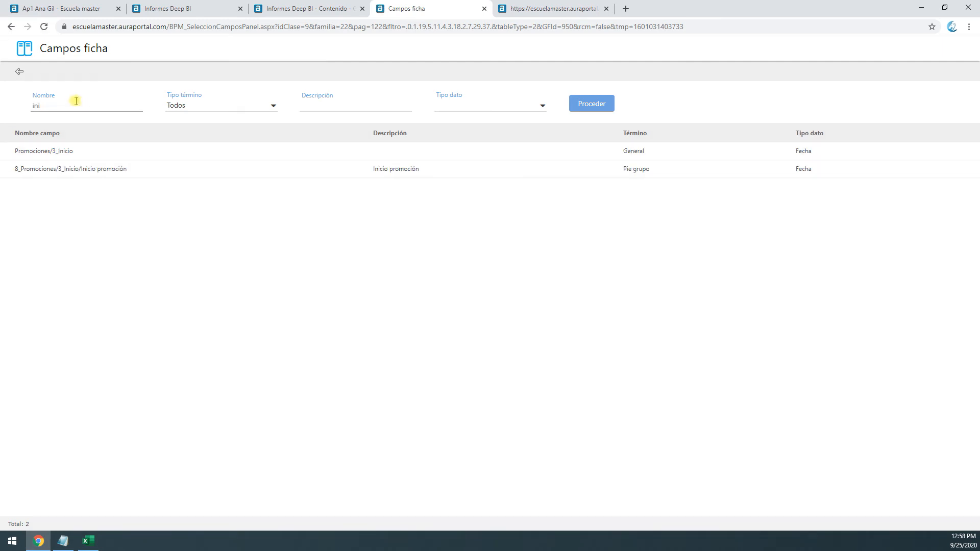
pyautogui.click(67, 152)
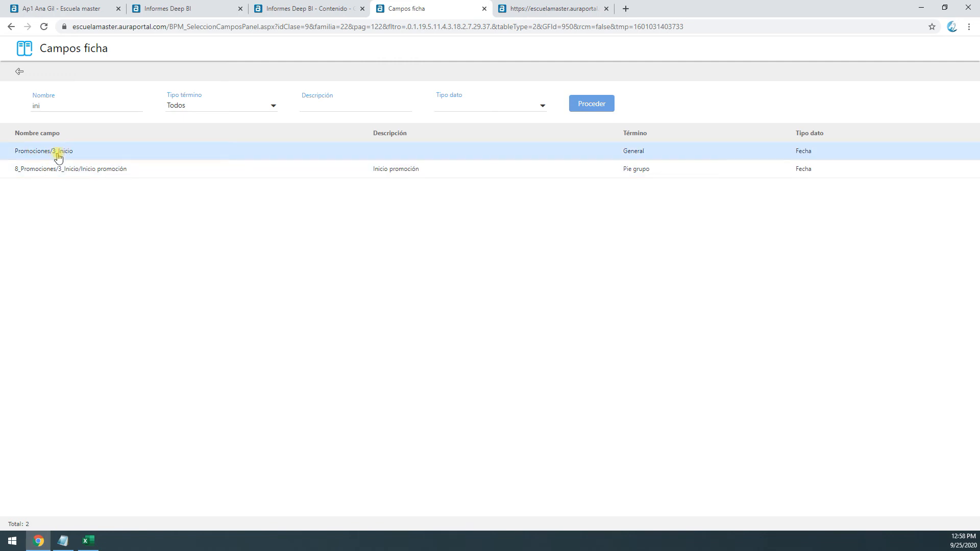
pyautogui.click(51, 172)
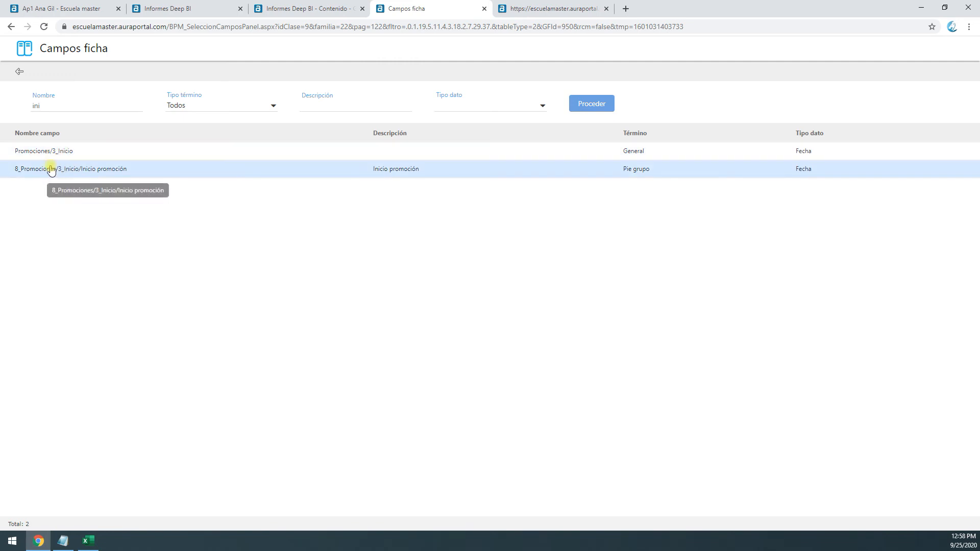
pyautogui.click(58, 157)
pyautogui.click(109, 170)
pyautogui.click(66, 157)
pyautogui.doubleClick(66, 158)
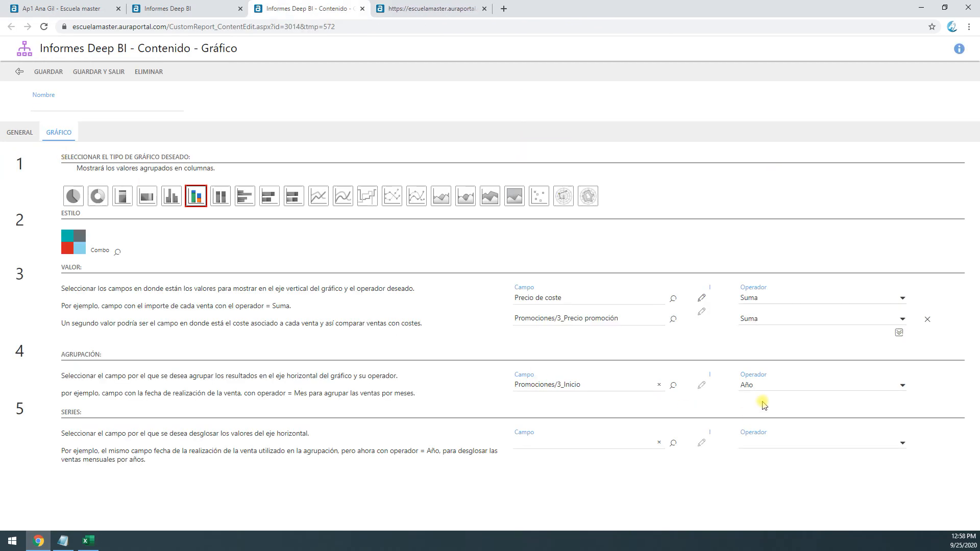
# Set the grouping field's operator to Mes and save the chart
pyautogui.click(748, 387)
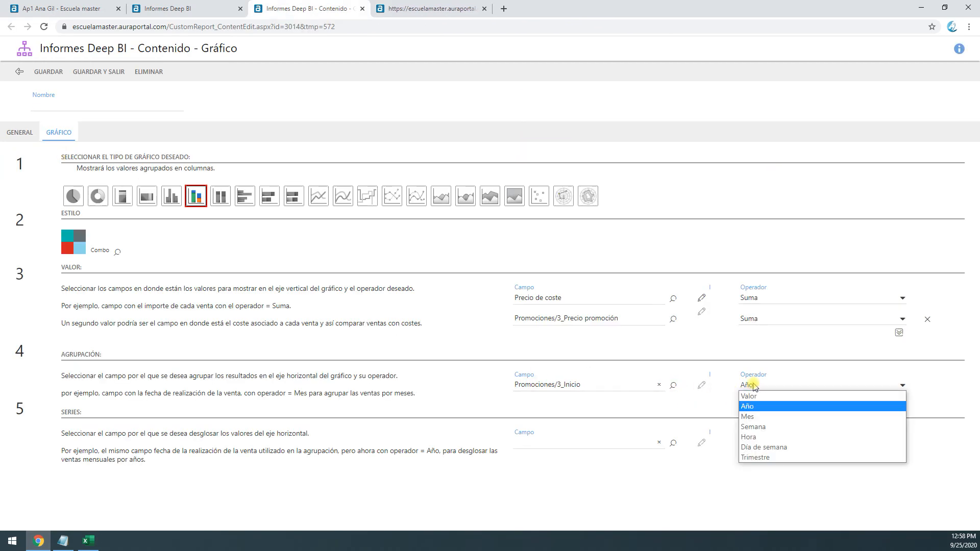
pyautogui.click(770, 417)
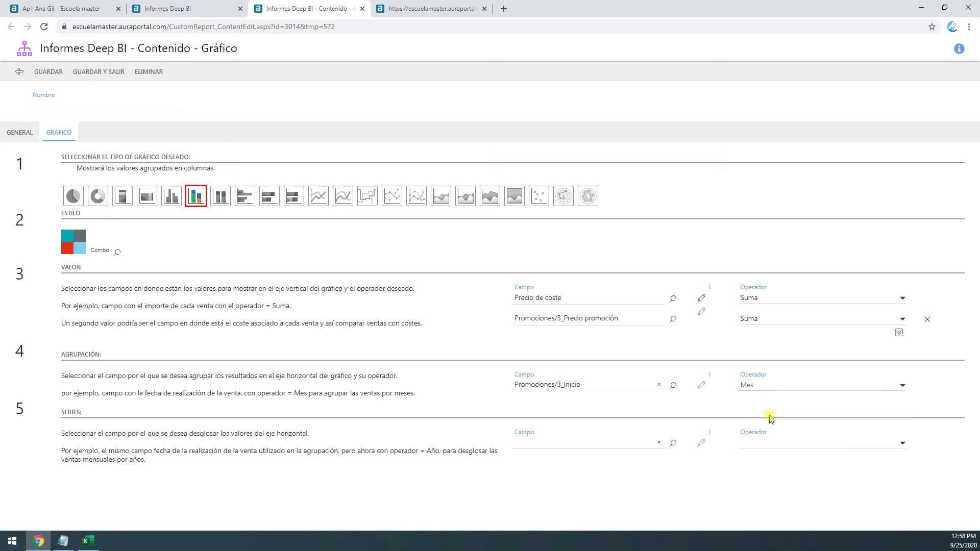
pyautogui.click(57, 73)
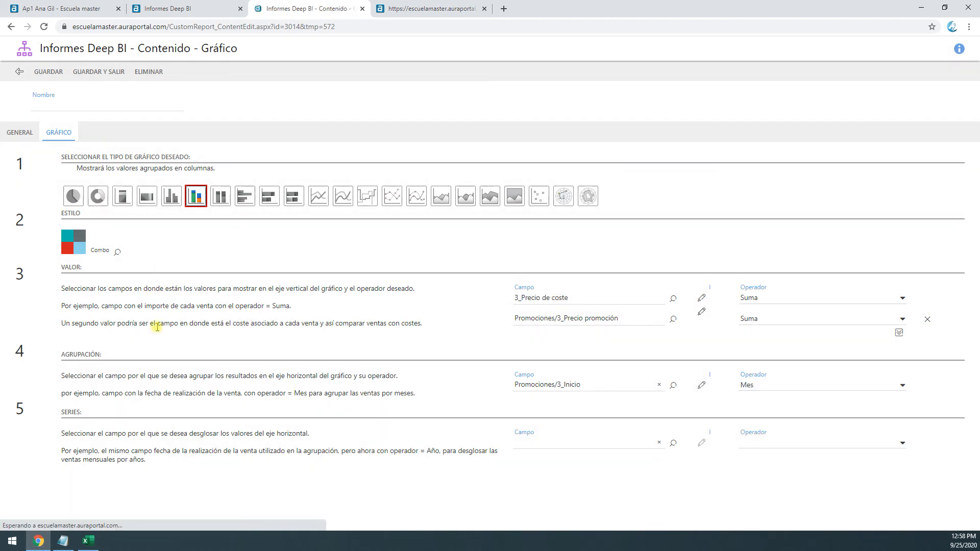
# Search the fields for "ini" and set Promociones/3_Inicio as the chart's series field
pyautogui.moveTo(115, 429); pyautogui.dragTo(240, 449)
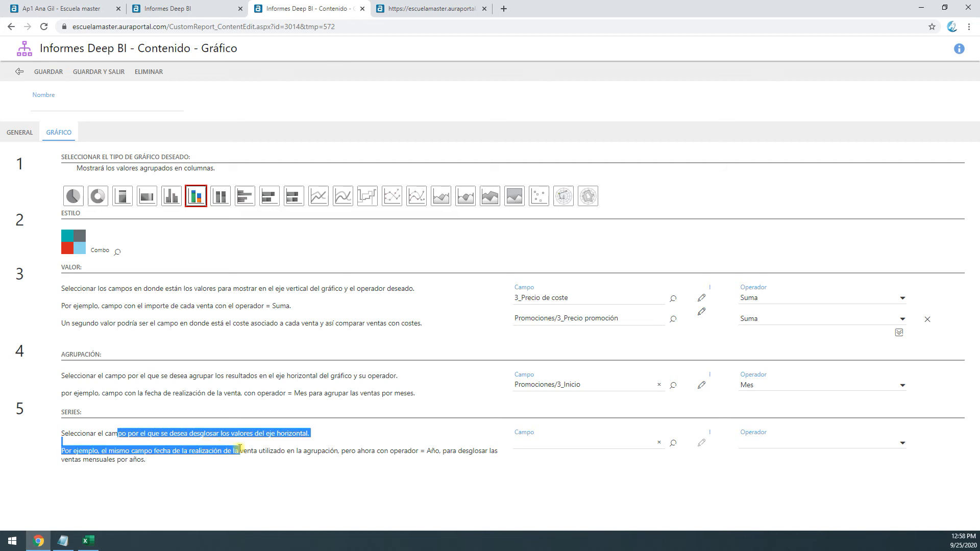
pyautogui.click(237, 443)
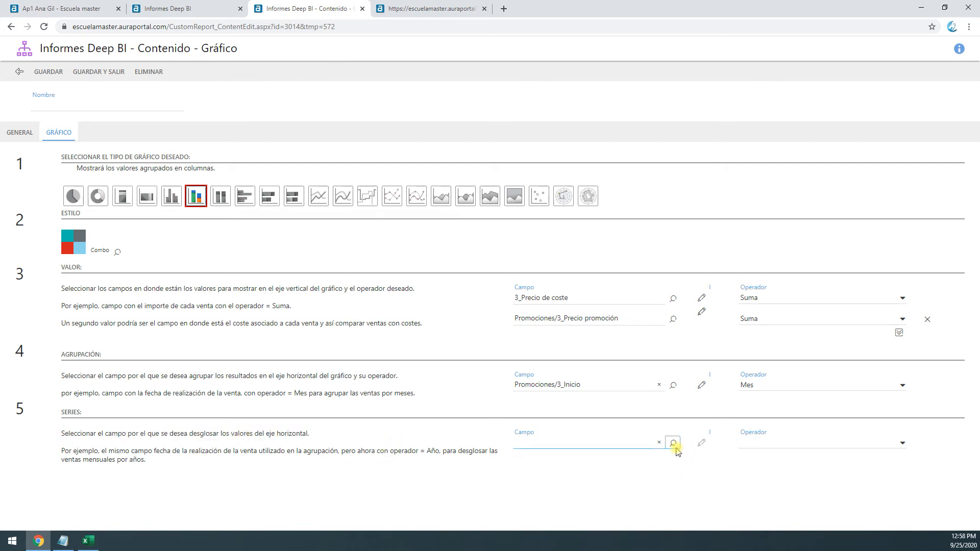
pyautogui.click(675, 446)
pyautogui.click(104, 105)
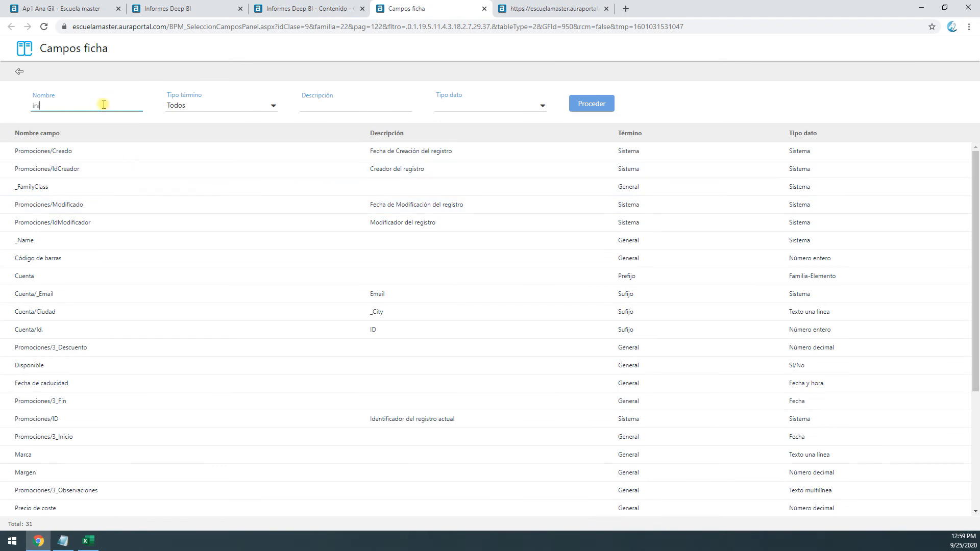
pyautogui.write('ini')
pyautogui.press('Return')
pyautogui.click(103, 151)
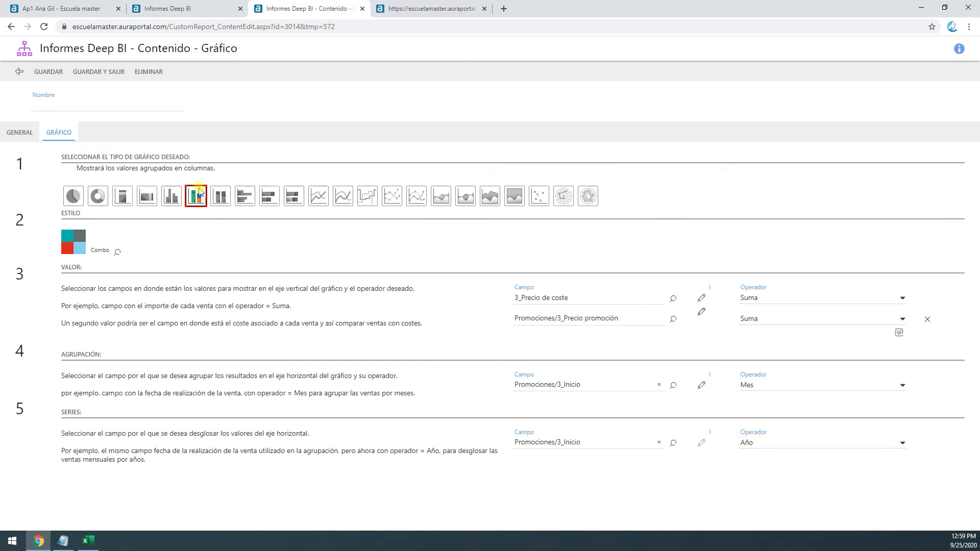
# Save and close the stacked column chart, and rerun the report preview
pyautogui.click(101, 74)
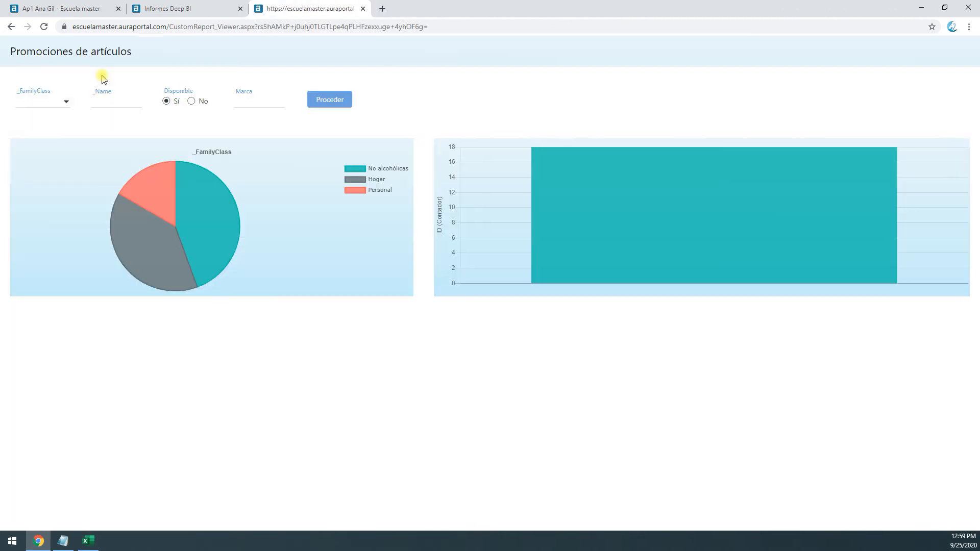
pyautogui.click(341, 102)
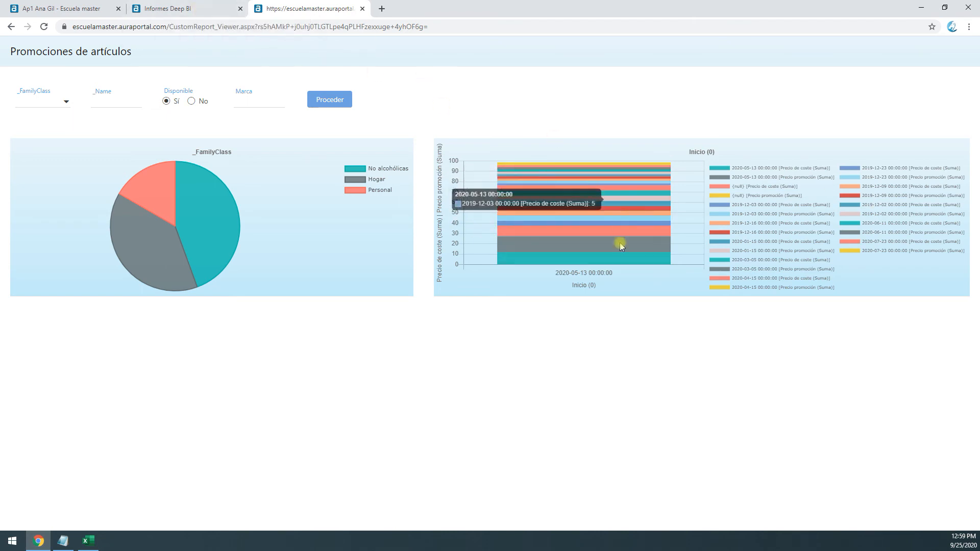
# Reopen the stacked column chart, set its grouping operator to Mes, and save it
pyautogui.click(192, 15)
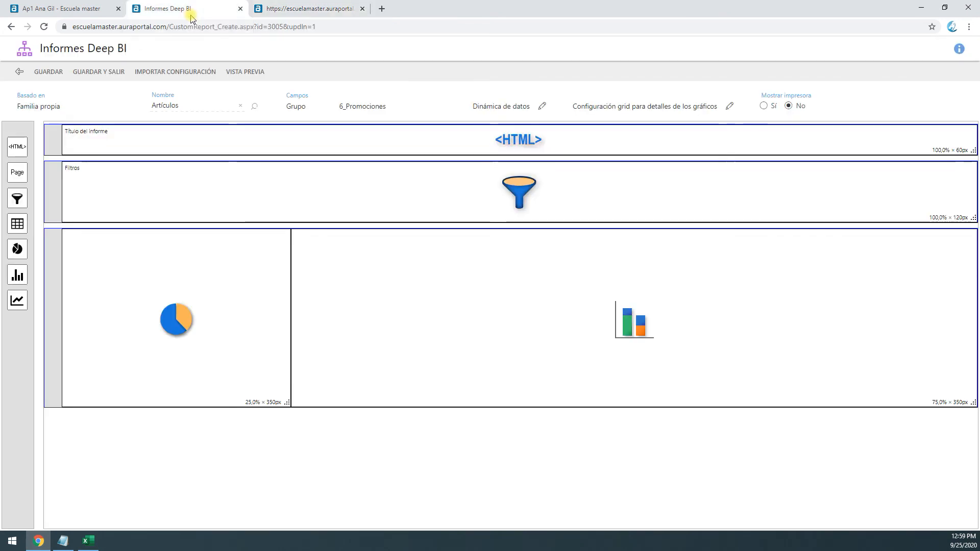
pyautogui.click(580, 293)
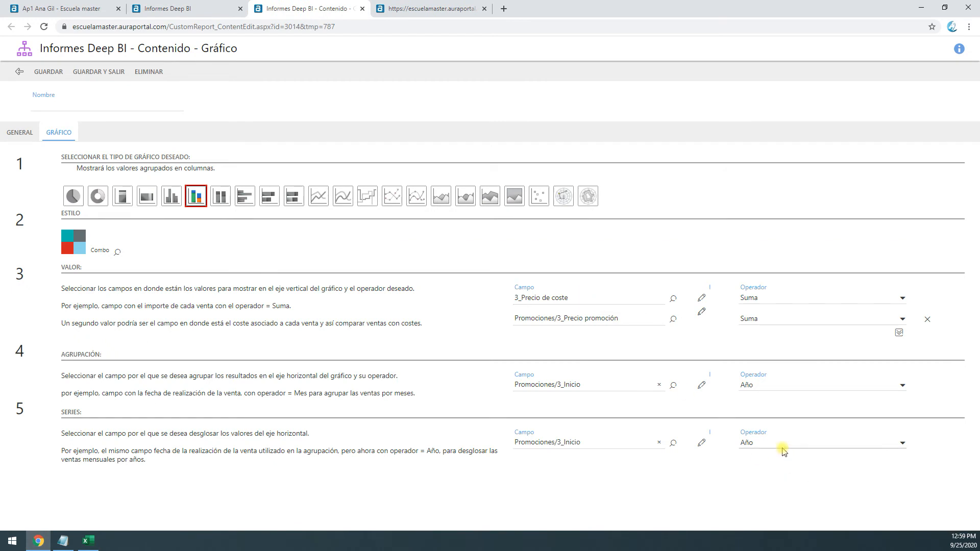
pyautogui.click(775, 386)
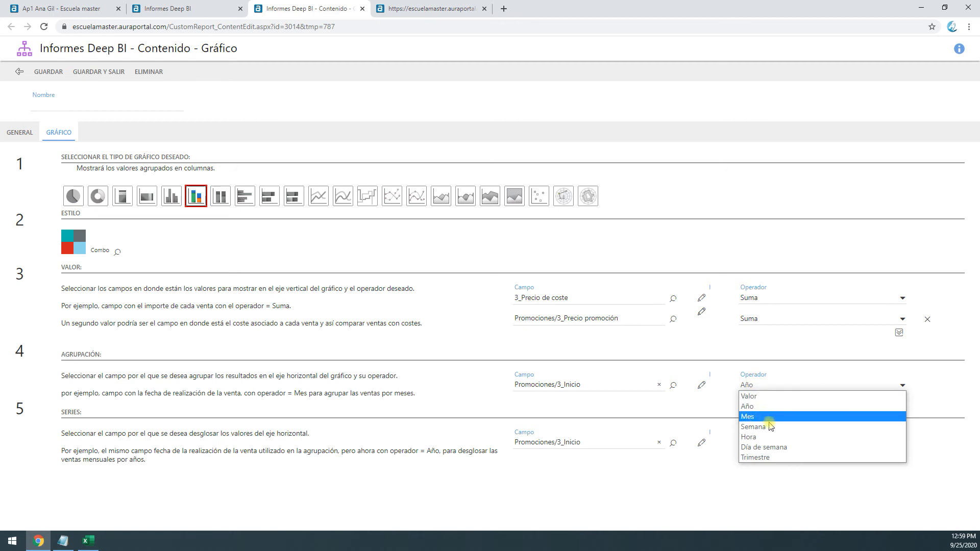
pyautogui.click(762, 418)
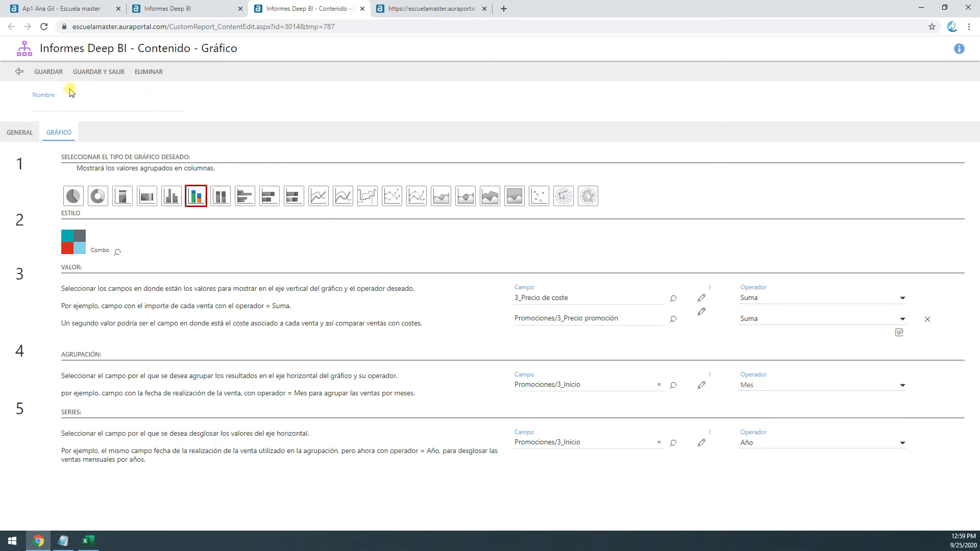
pyautogui.click(51, 82)
# Reload the report preview, resending the form, to examine the column chart's grouping by month and series by year
pyautogui.click(431, 11)
pyautogui.click(44, 26)
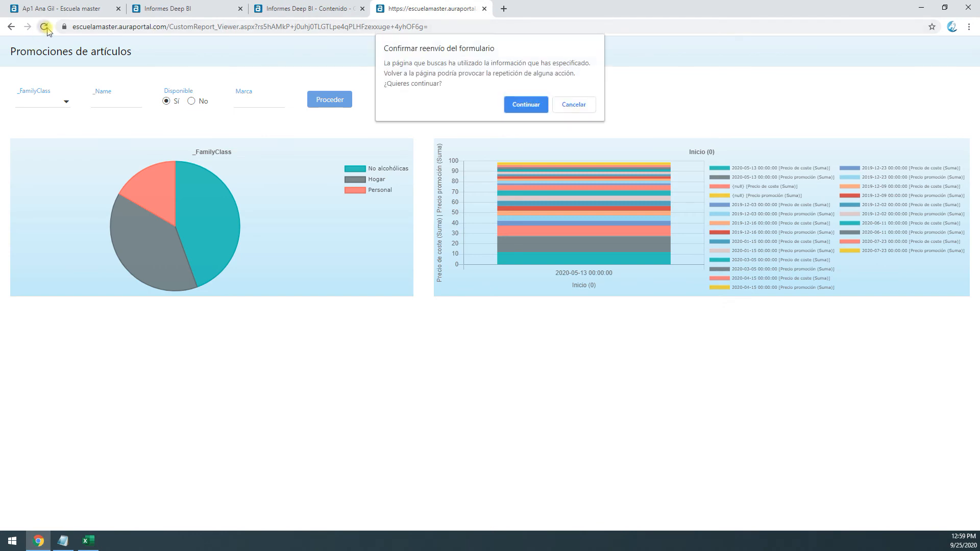
pyautogui.click(531, 105)
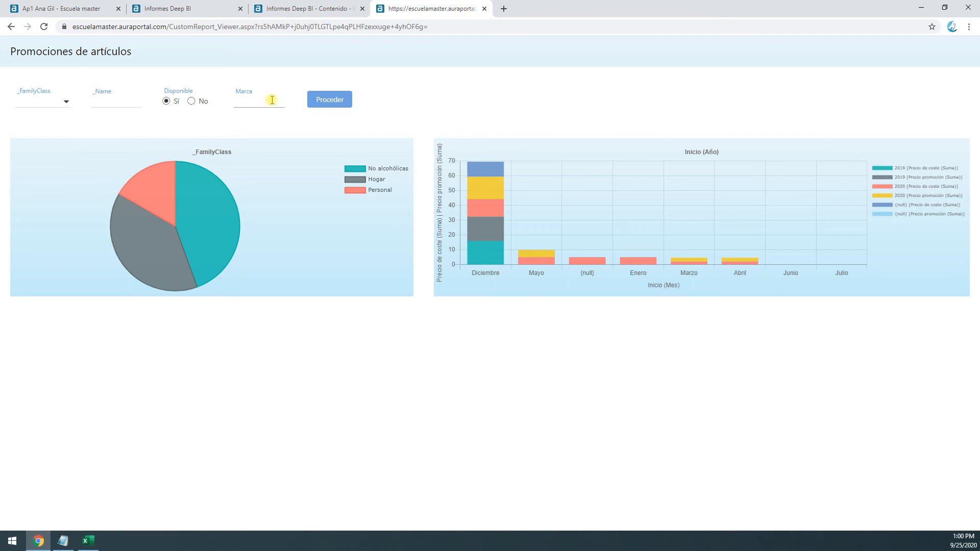
# Leave the chart configuration, open the report's Dinámica de datos, and add a condition to the intrinsic filter
pyautogui.click(309, 15)
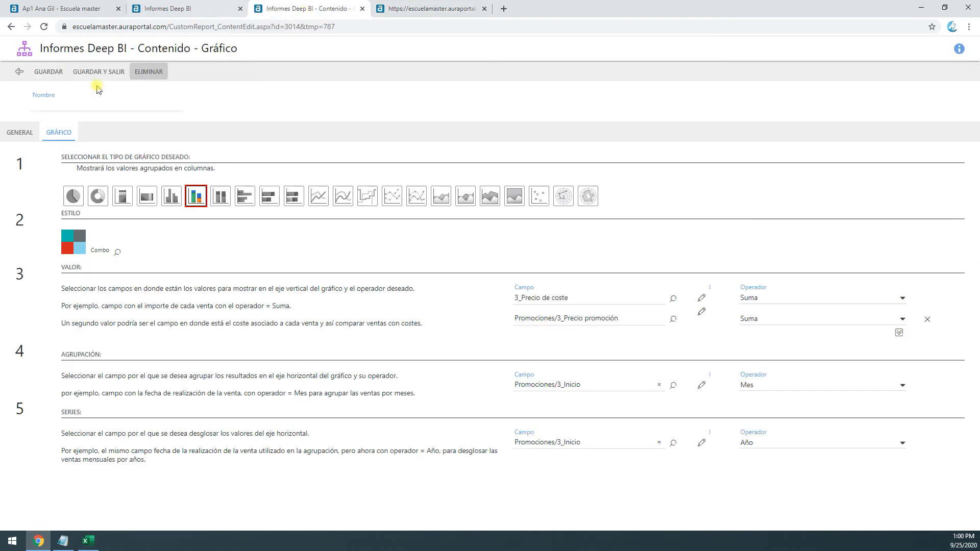
pyautogui.click(16, 70)
pyautogui.click(173, 8)
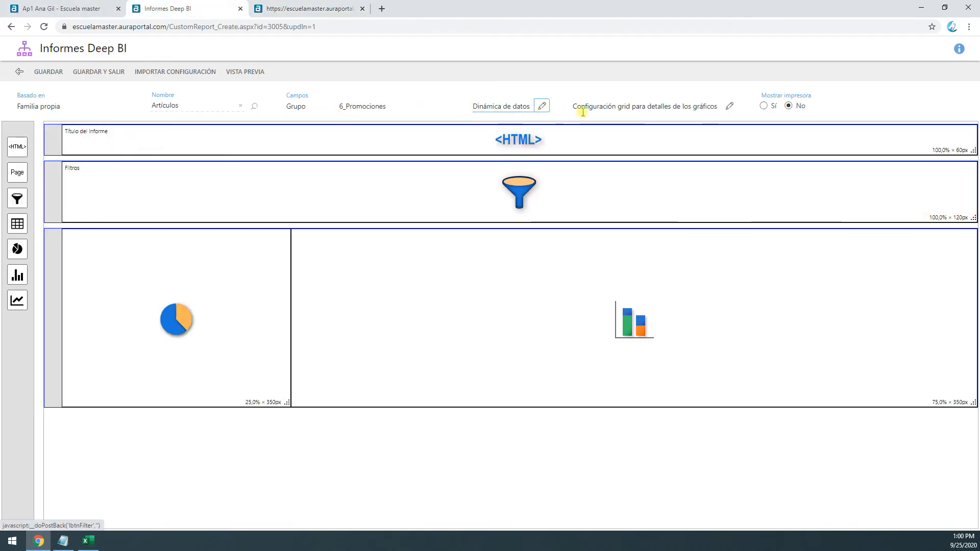
pyautogui.click(542, 108)
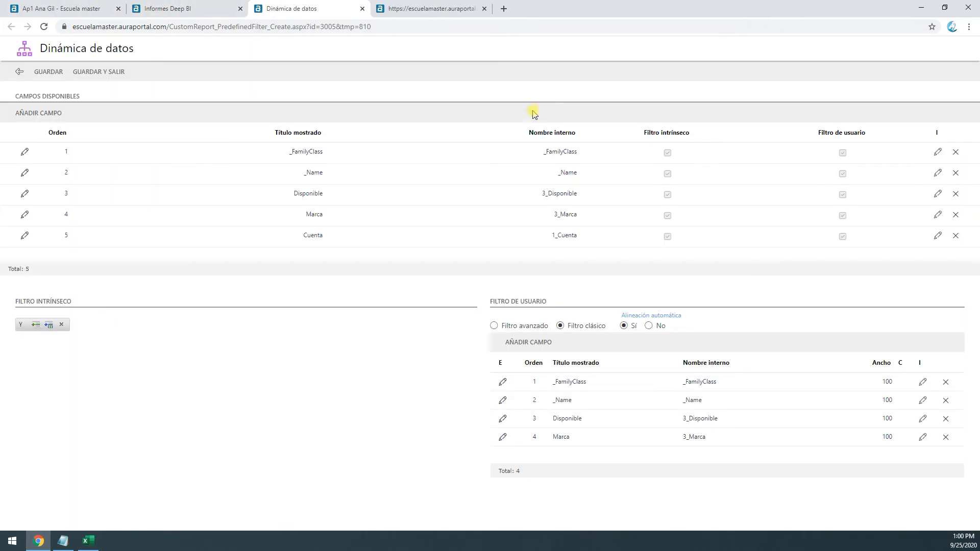
pyautogui.click(34, 325)
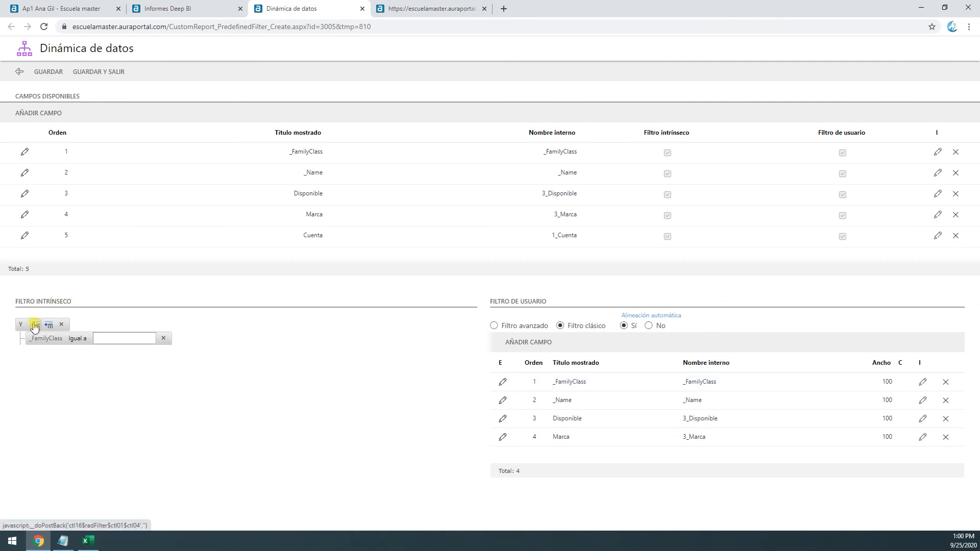
pyautogui.click(46, 338)
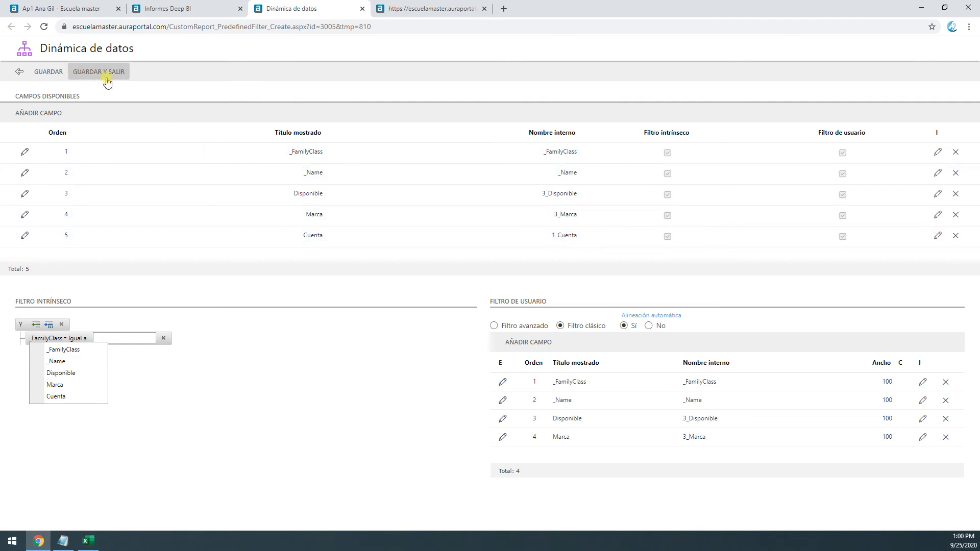
# Search the fields for "ini" and add Promociones/3_Inicio to the report's available fields
pyautogui.click(39, 114)
pyautogui.click(68, 104)
pyautogui.write('ini')
pyautogui.press('Return')
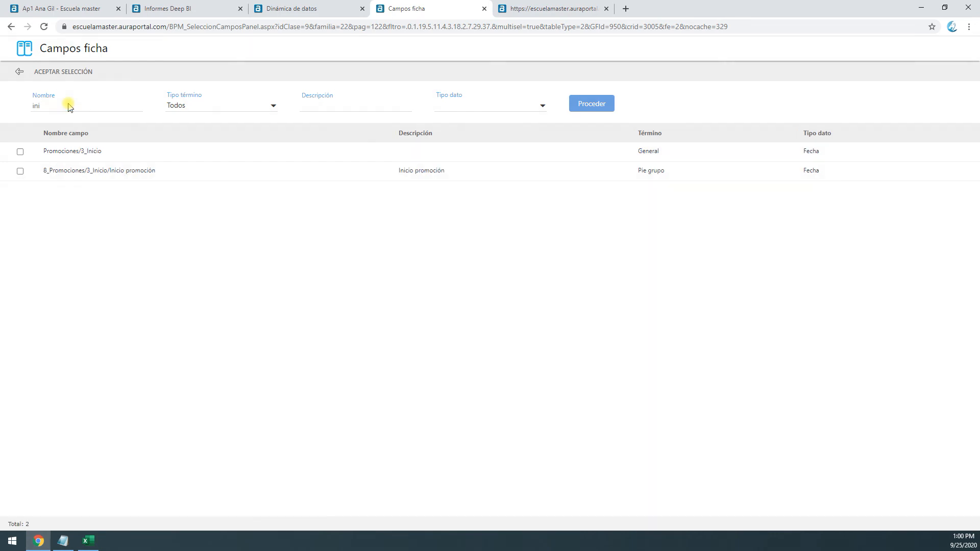
pyautogui.click(20, 152)
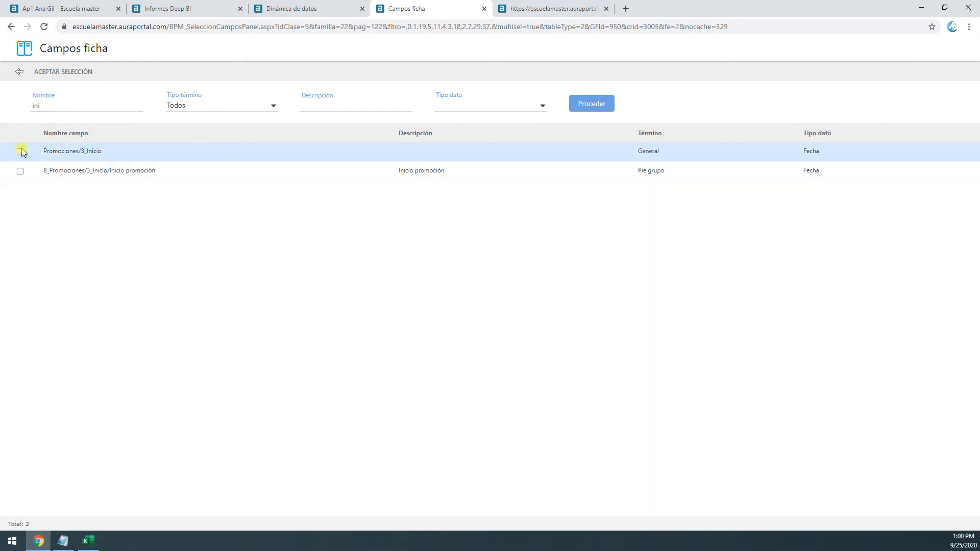
pyautogui.click(63, 71)
# Set the intrinsic filter condition to Inicio Mayor que 2020-01-01 and save the data settings
pyautogui.click(34, 326)
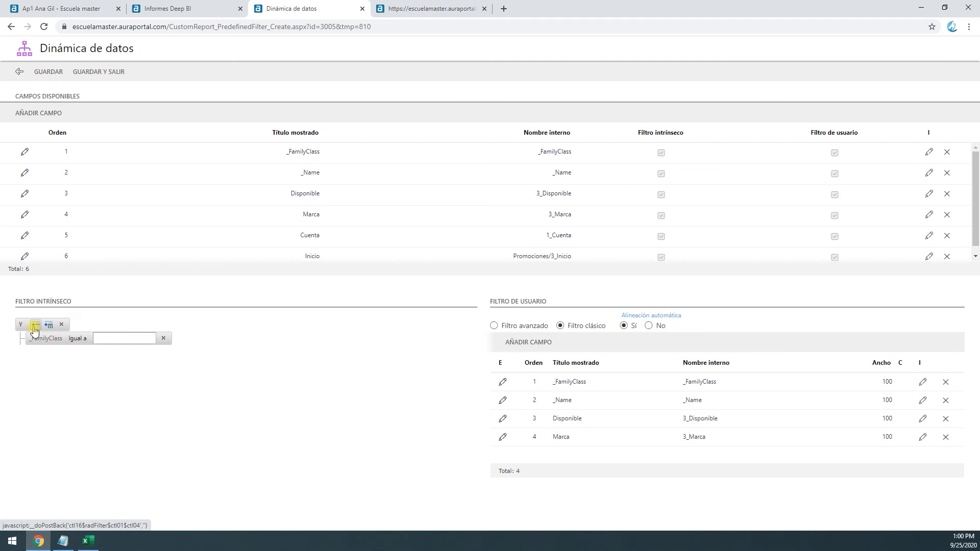
pyautogui.click(50, 339)
pyautogui.click(67, 409)
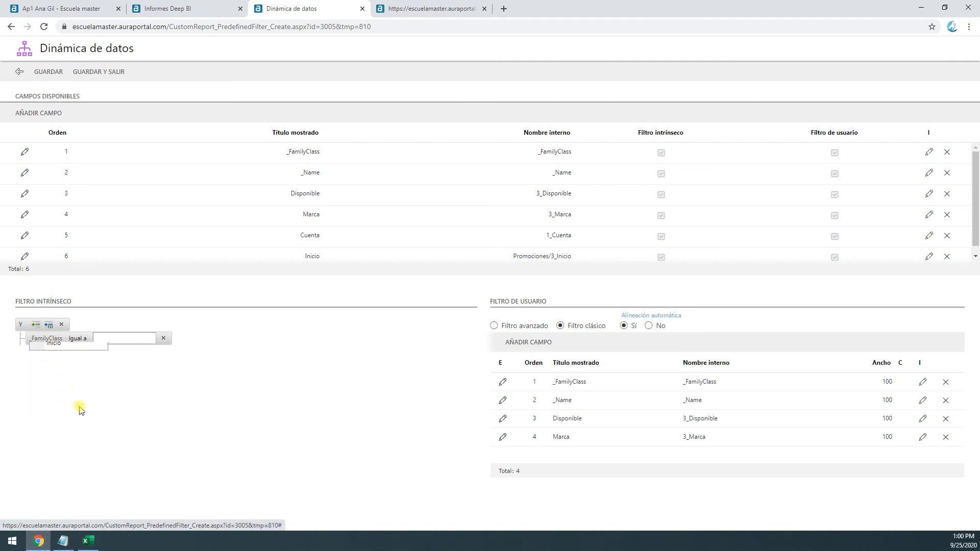
pyautogui.click(70, 339)
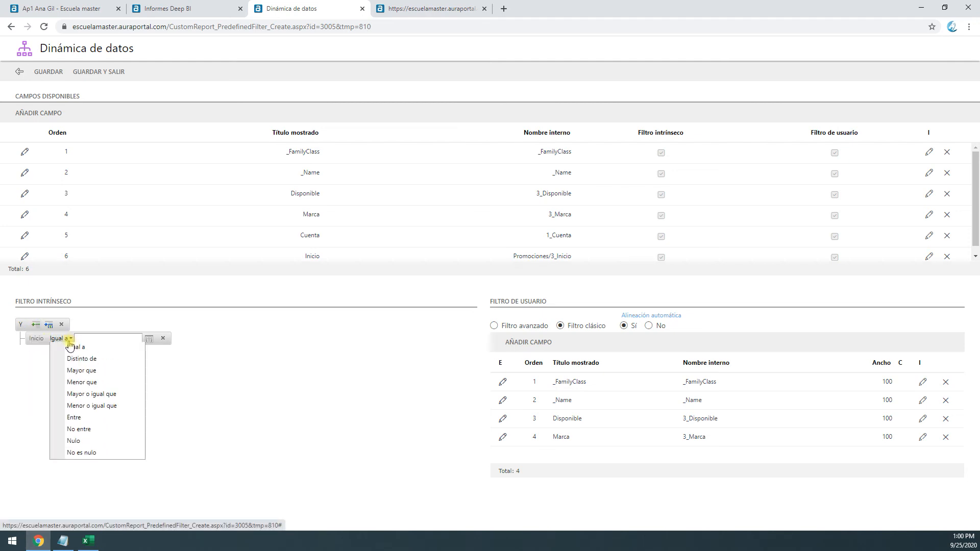
pyautogui.click(112, 374)
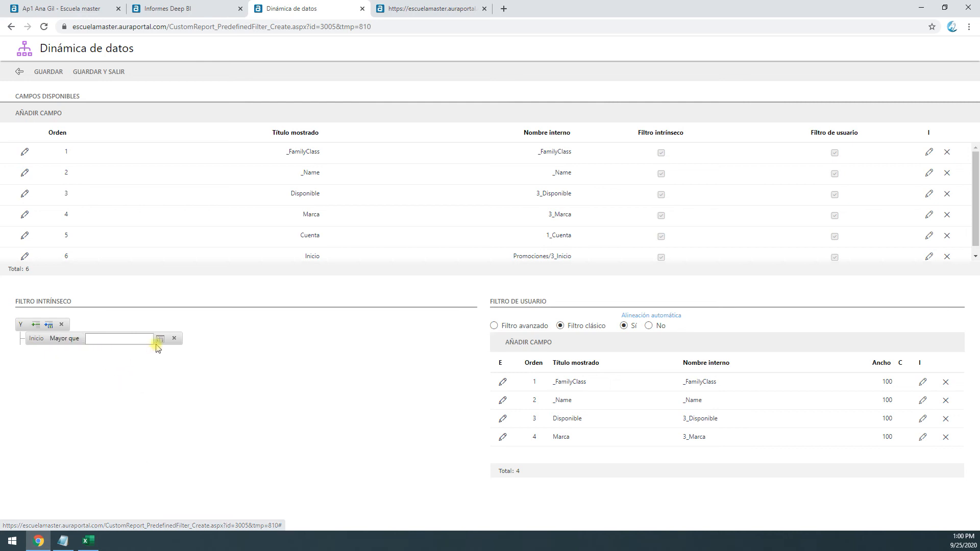
pyautogui.click(160, 339)
pyautogui.click(91, 376)
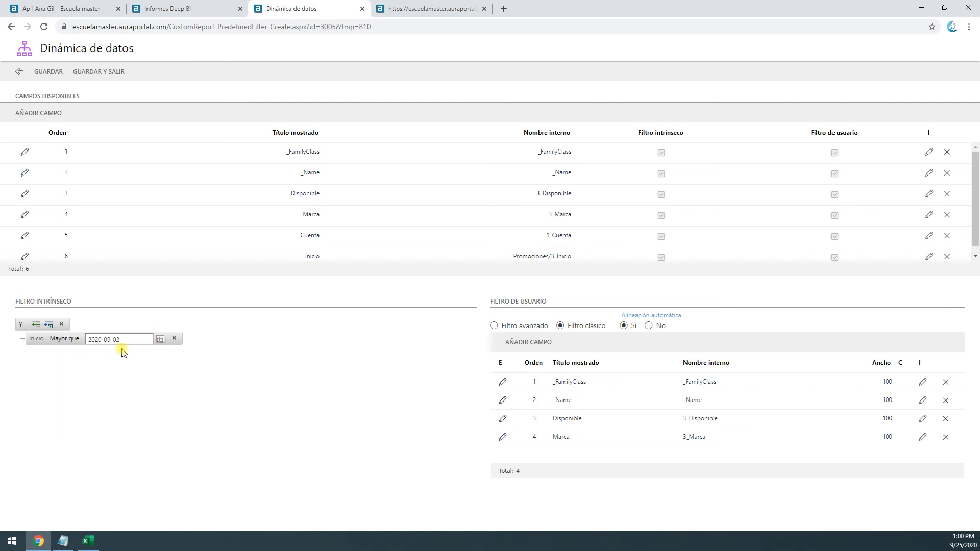
pyautogui.tripleClick(101, 340)
pyautogui.click(100, 339)
pyautogui.click(54, 73)
# Reload the report preview, resending the form, to examine both charts with the start-date filter applied
pyautogui.click(438, 9)
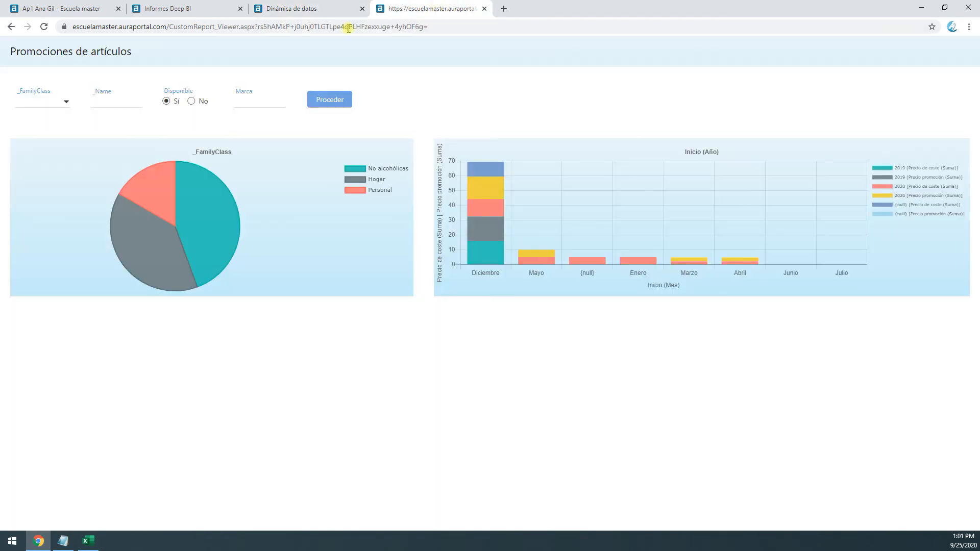
pyautogui.click(44, 27)
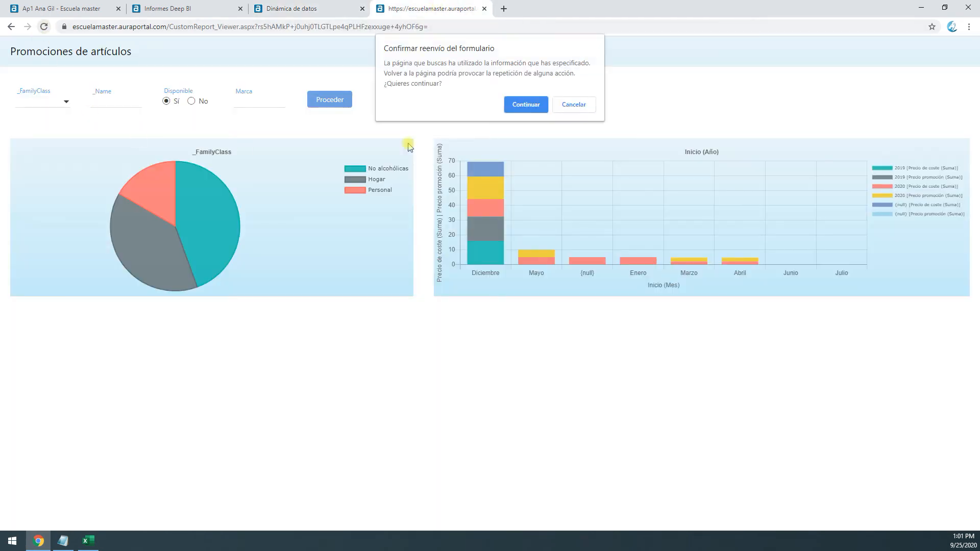
pyautogui.click(524, 102)
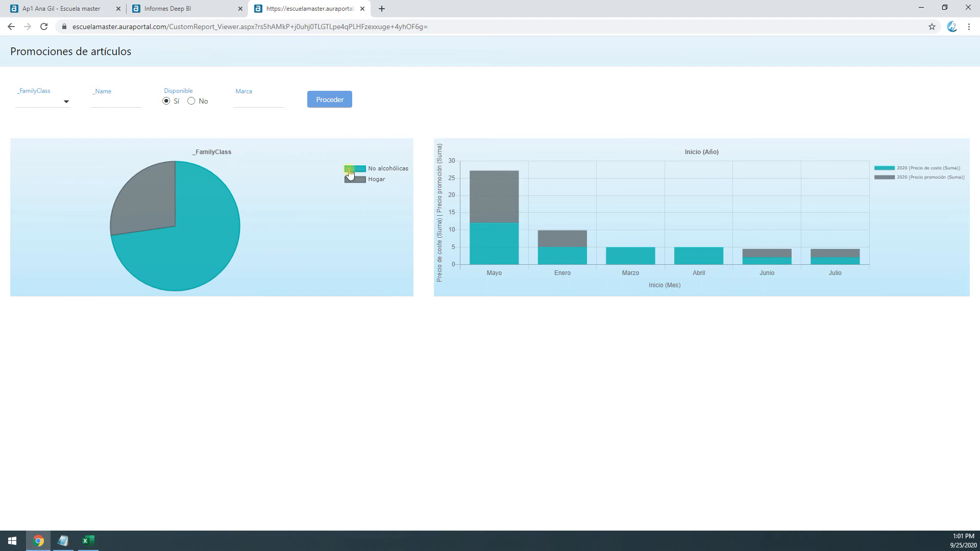
pyautogui.click(195, 11)
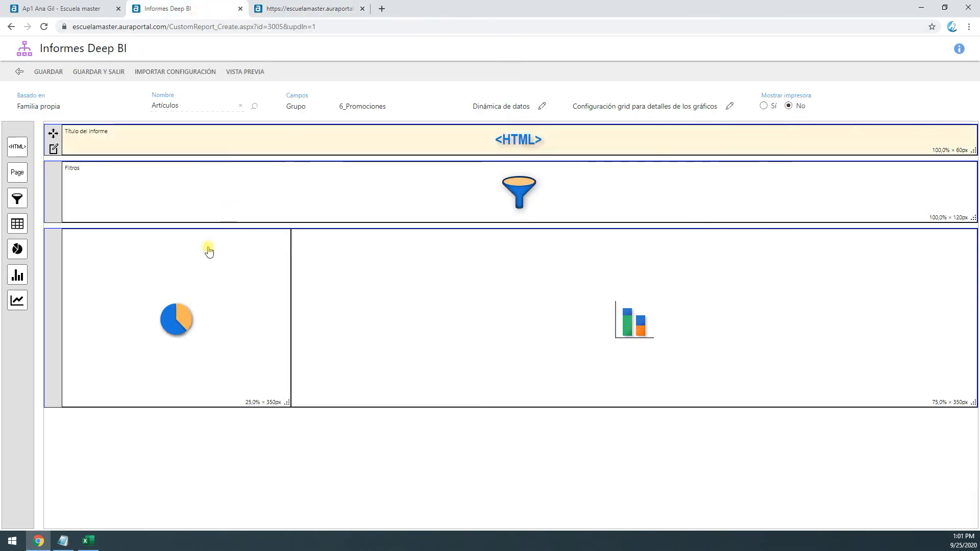
pyautogui.click(289, 5)
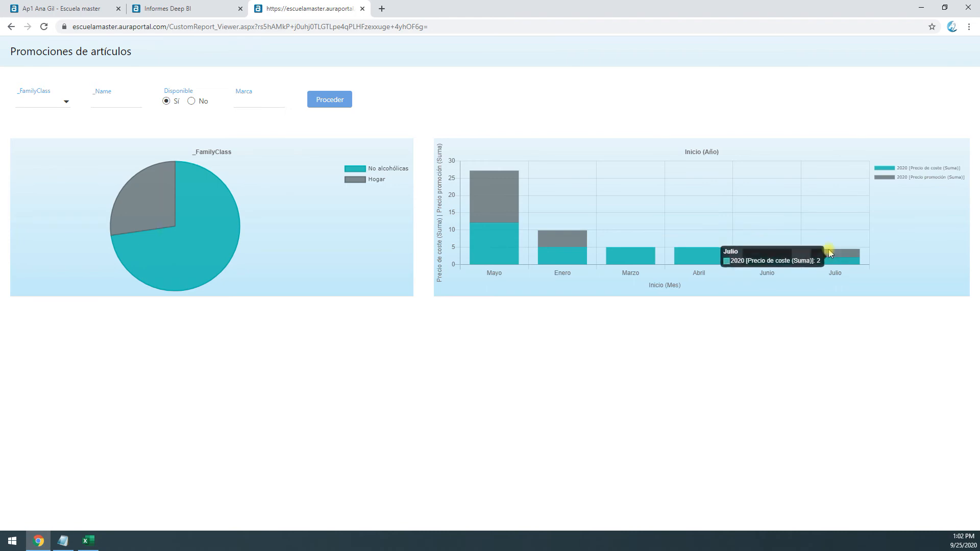
# Reopen the stacked column chart's configuration to review its chart type and fields, and close it
pyautogui.click(173, 10)
pyautogui.doubleClick(494, 269)
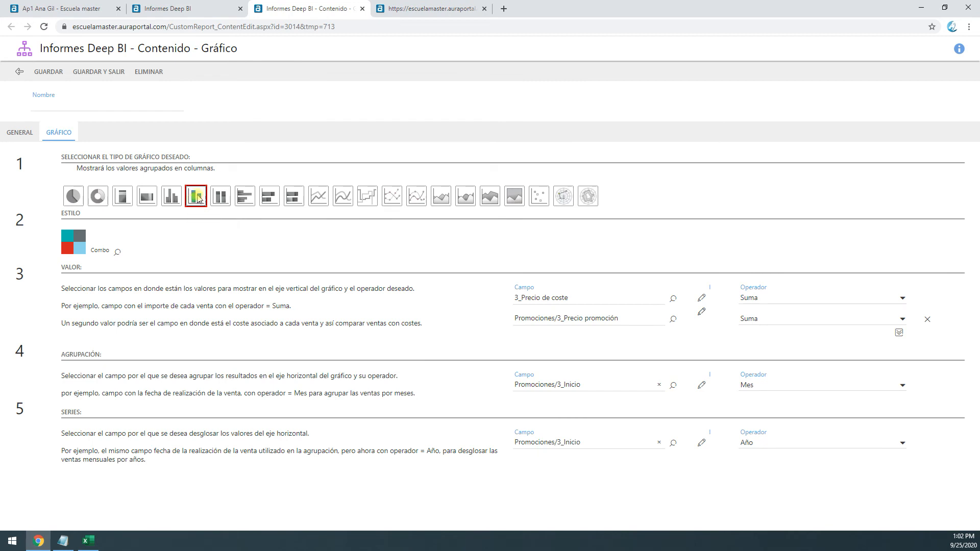
pyautogui.click(200, 194)
pyautogui.click(207, 10)
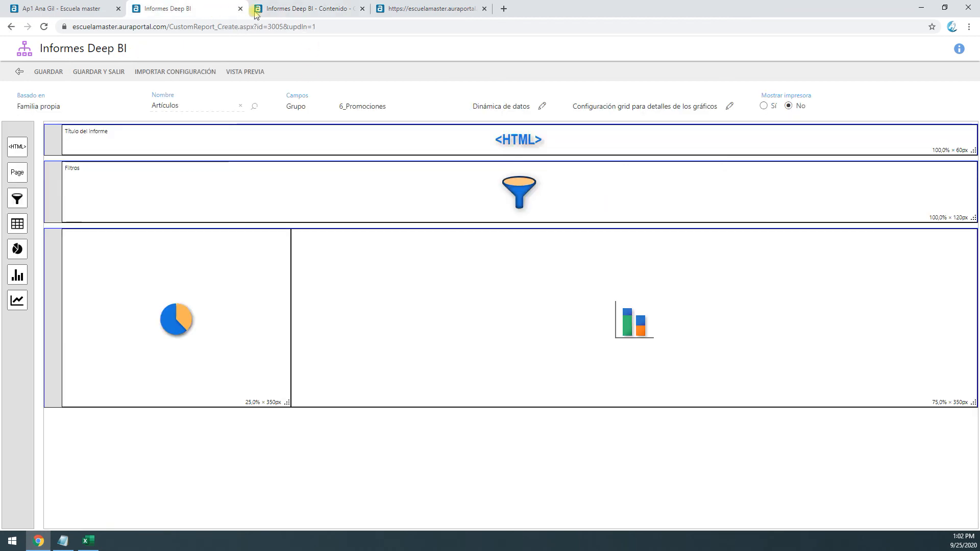
pyautogui.click(357, 10)
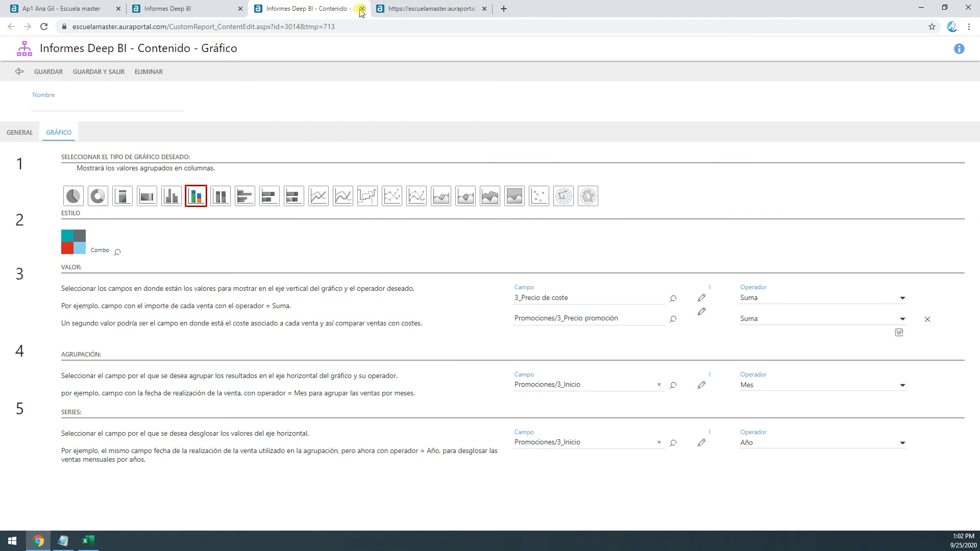
pyautogui.click(214, 8)
pyautogui.click(353, 10)
pyautogui.click(362, 9)
# Open the details of the Mayo column in the report preview, dismiss the alert, and inspect the column's segments
pyautogui.click(315, 11)
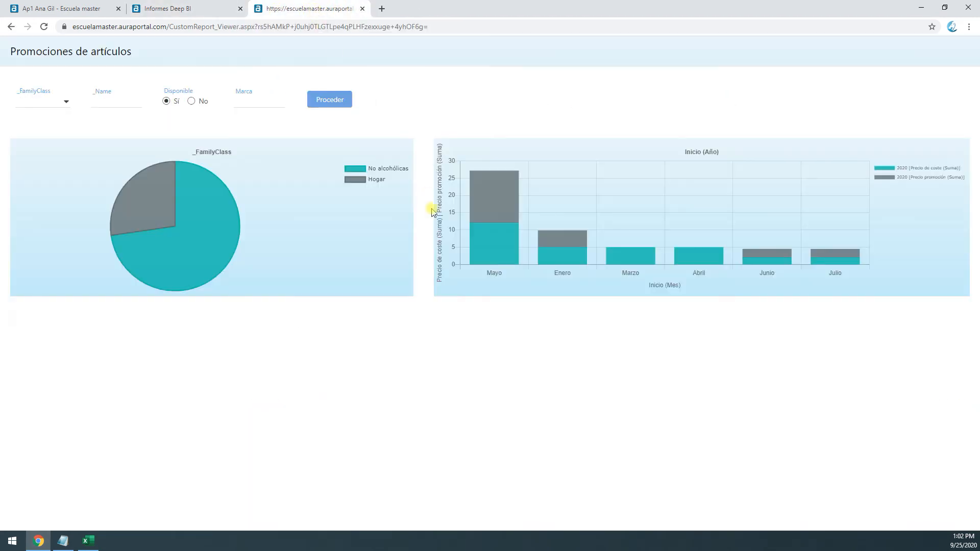
pyautogui.click(495, 204)
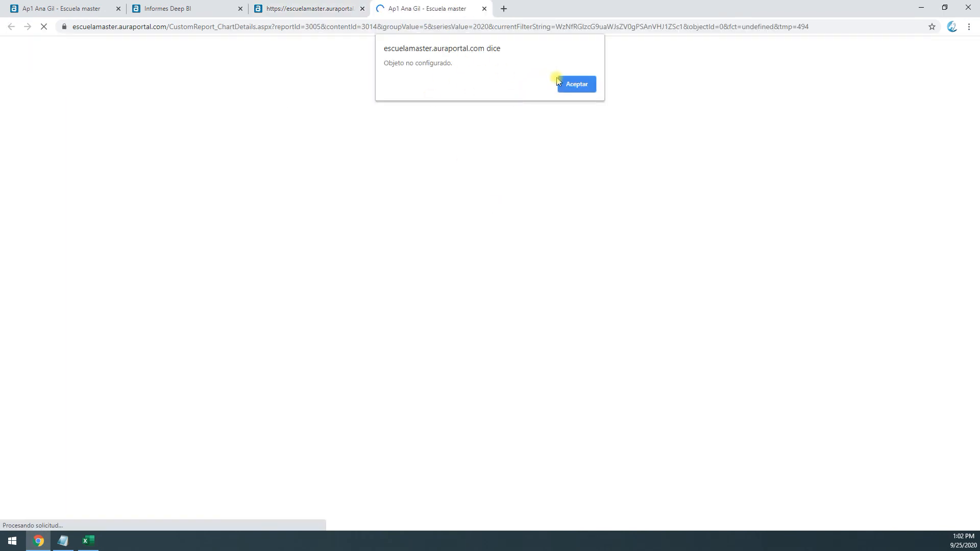
pyautogui.click(575, 84)
pyautogui.moveTo(499, 254)
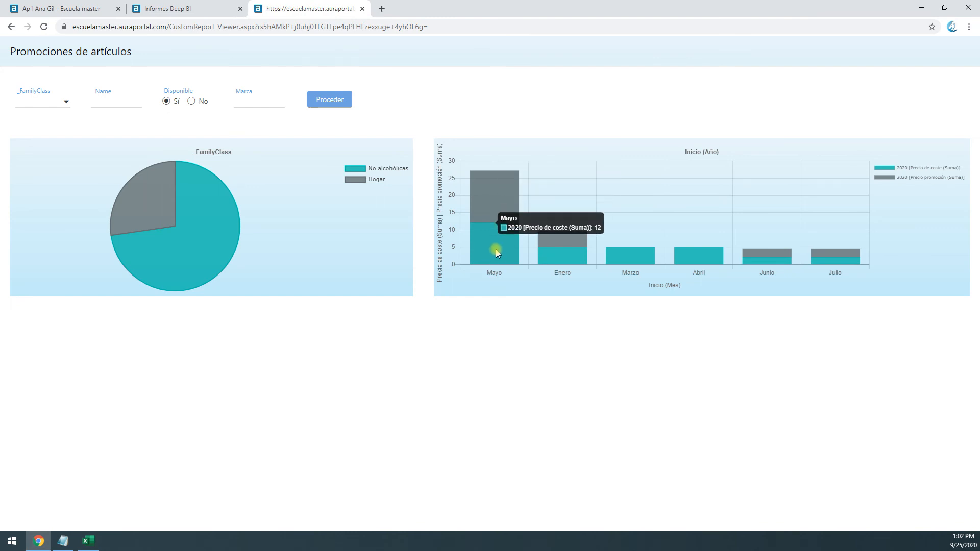
pyautogui.moveTo(489, 213)
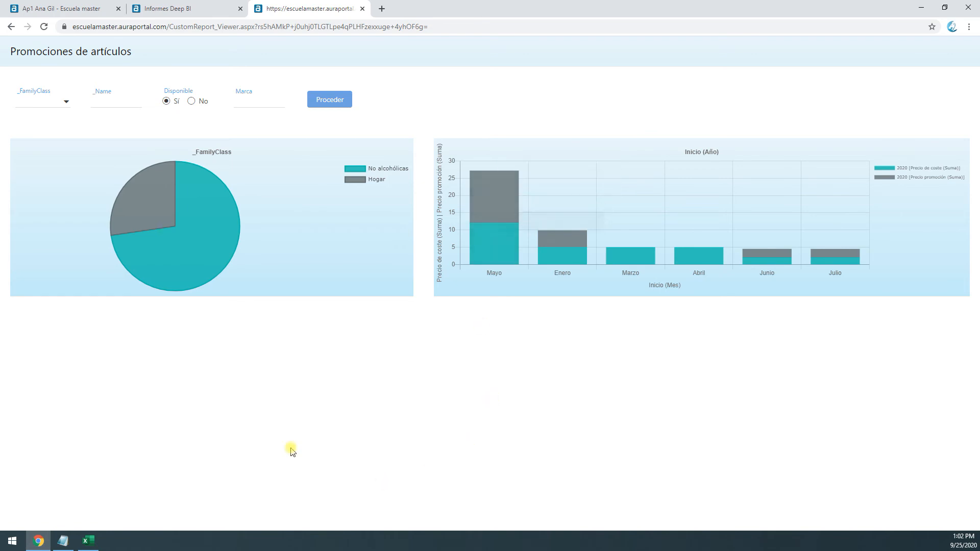
# Add a grid below the charts and save its section's width as Automático según resolución
pyautogui.click(194, 7)
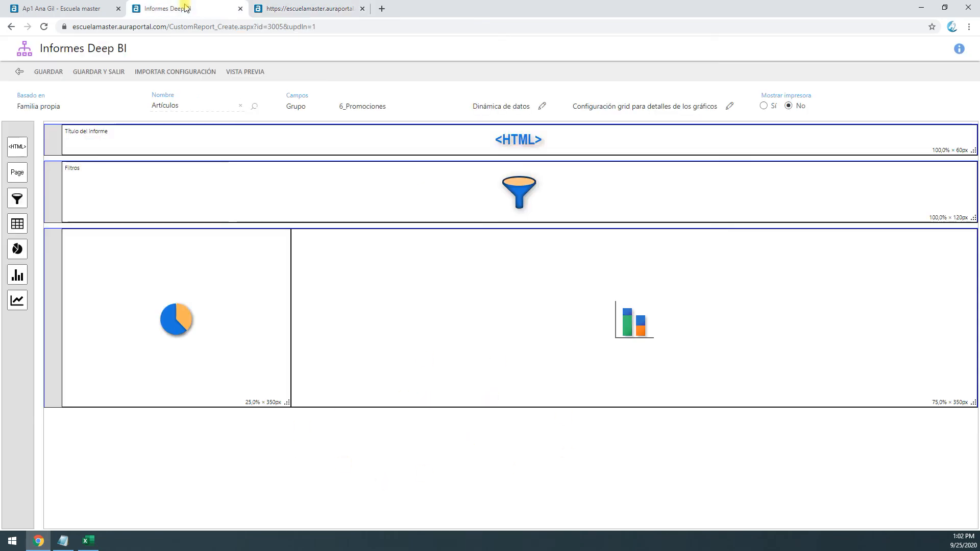
pyautogui.moveTo(12, 225); pyautogui.dragTo(186, 424)
pyautogui.click(53, 440)
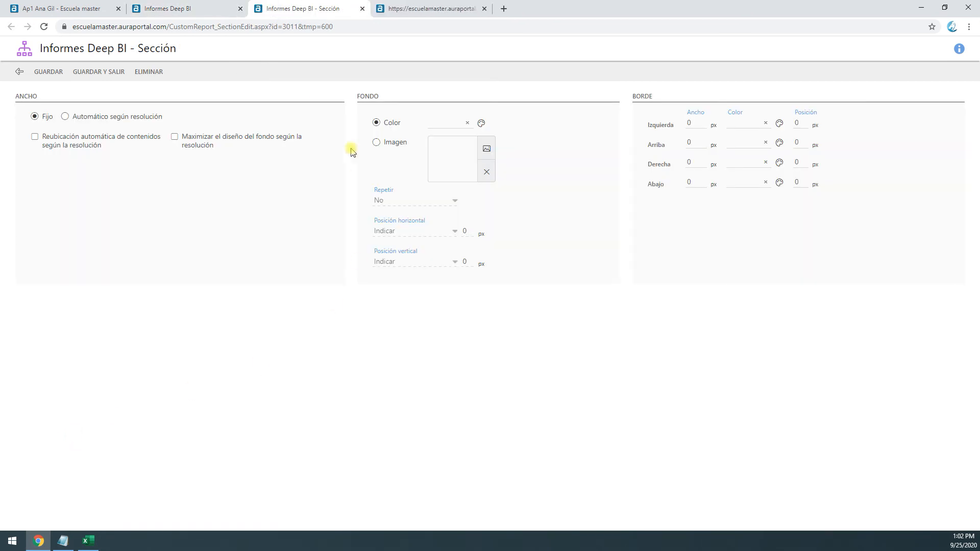
pyautogui.click(93, 121)
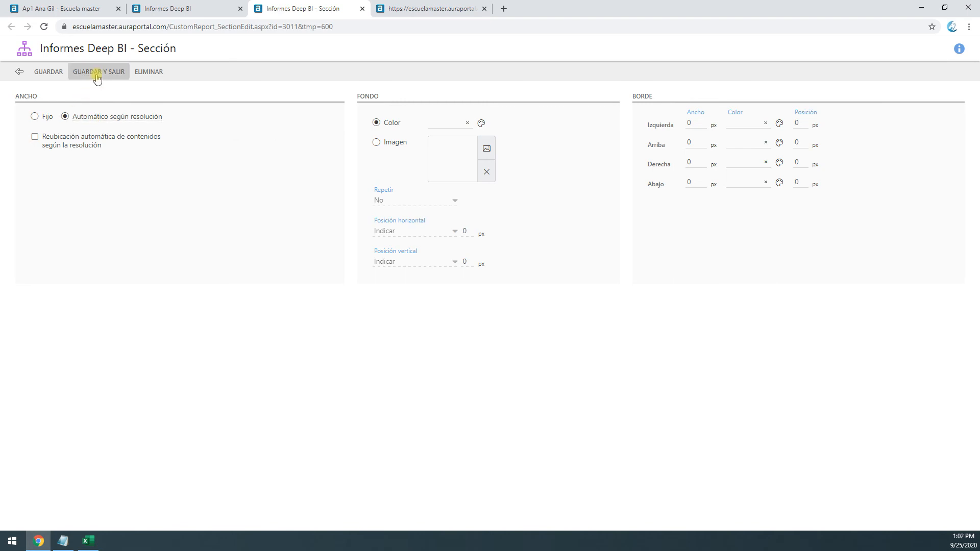
pyautogui.click(97, 72)
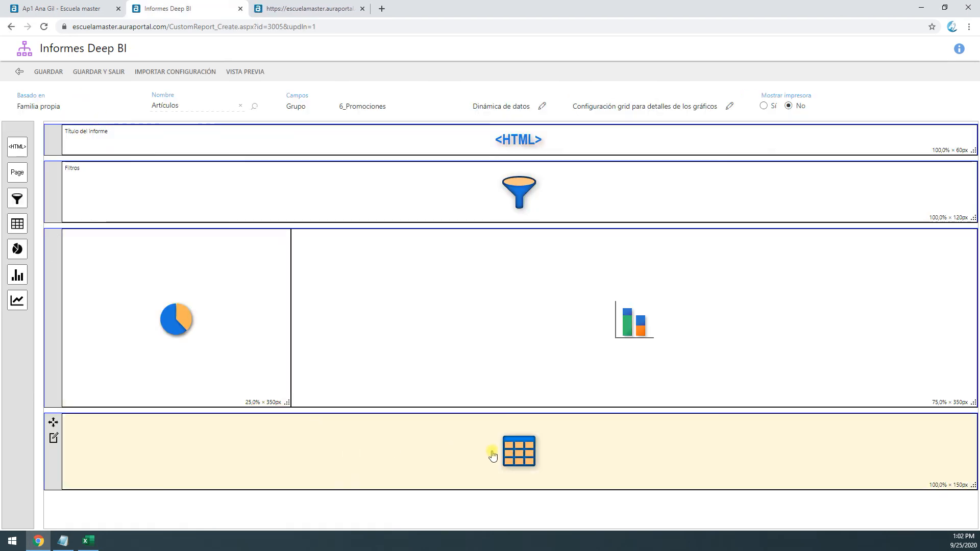
# Start adding columns to the grid, selecting Promociones/Creador, _FamilyClass, _Name, Código de barras and Cuenta, and accept the performance warning
pyautogui.click(525, 456)
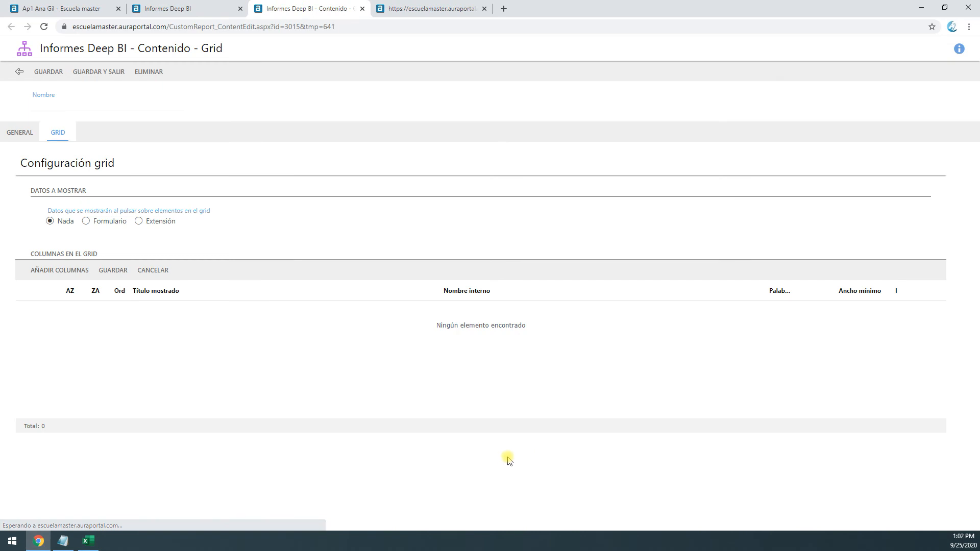
pyautogui.click(56, 270)
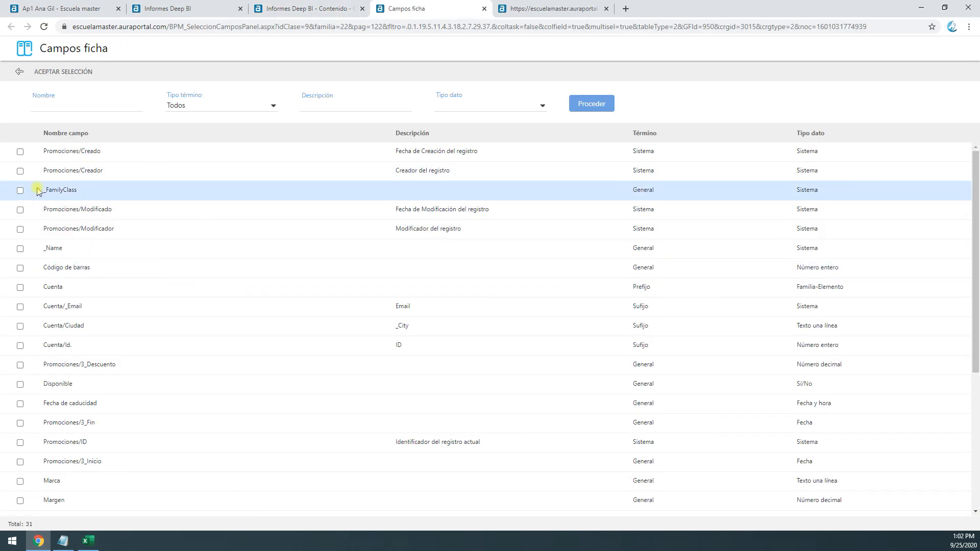
pyautogui.click(20, 191)
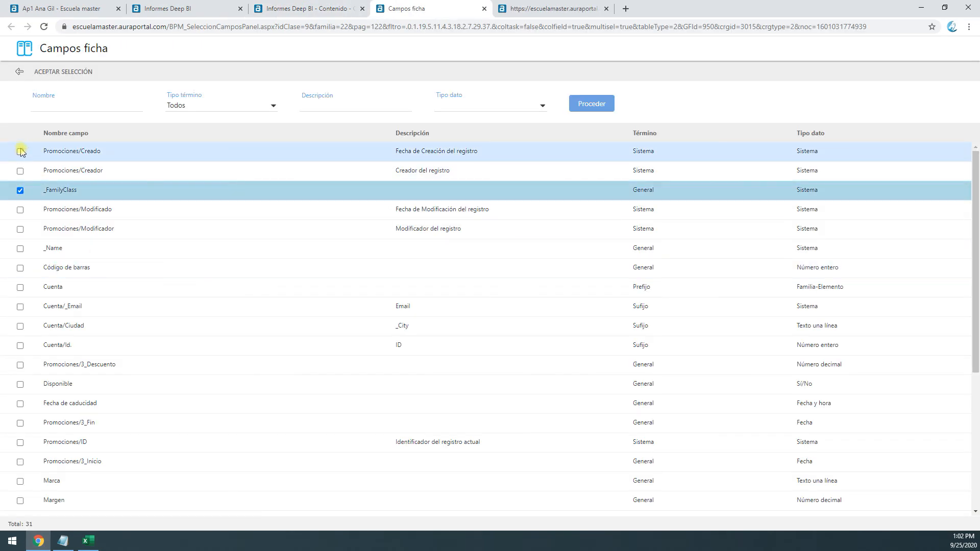
pyautogui.click(20, 171)
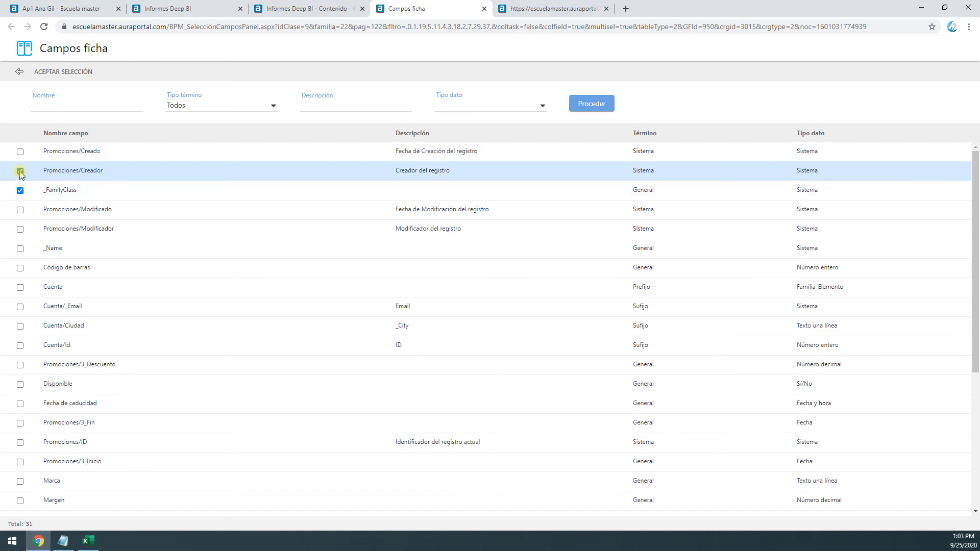
pyautogui.click(21, 249)
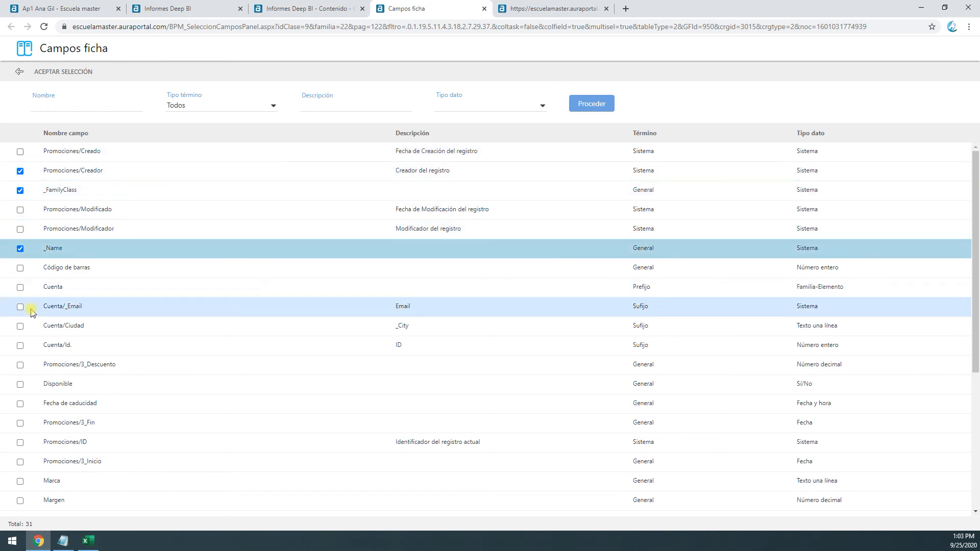
pyautogui.click(20, 268)
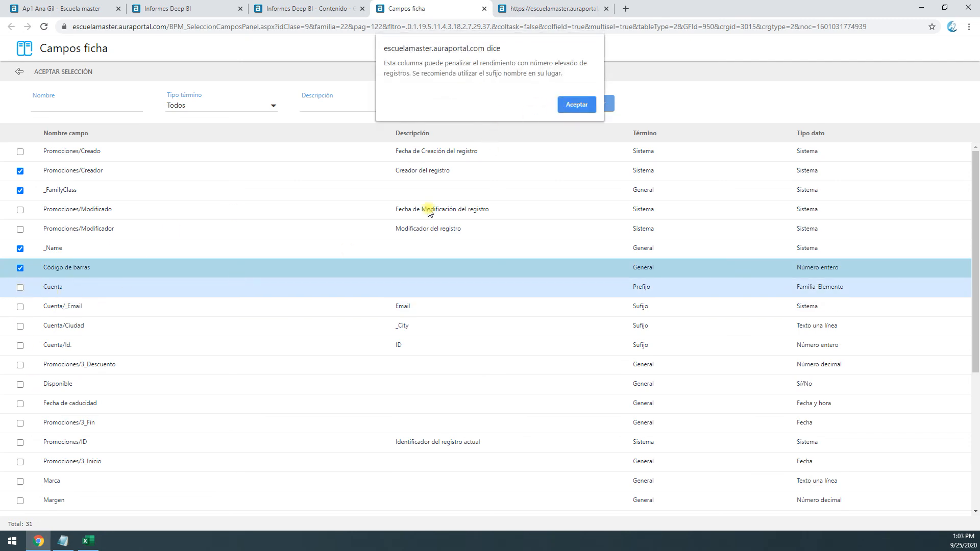
pyautogui.click(576, 104)
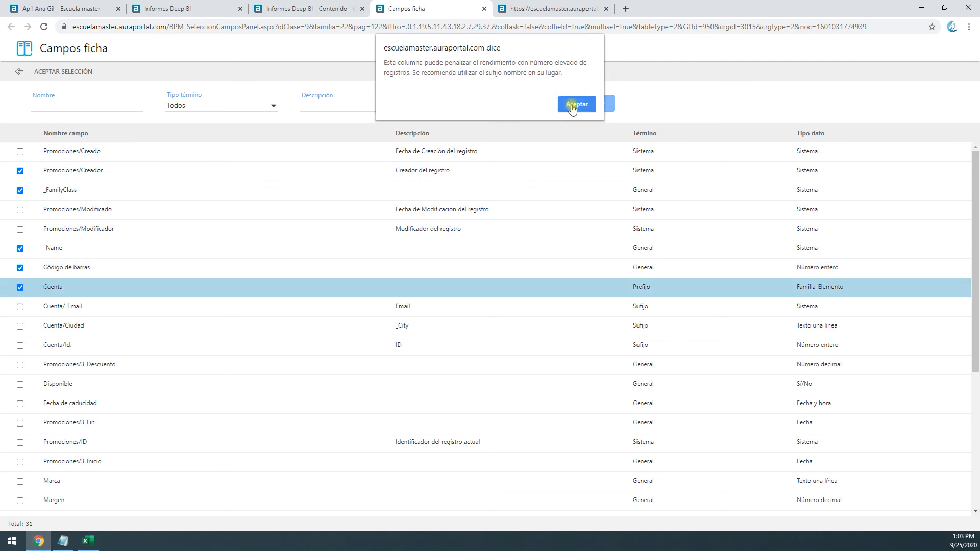
pyautogui.click(45, 294)
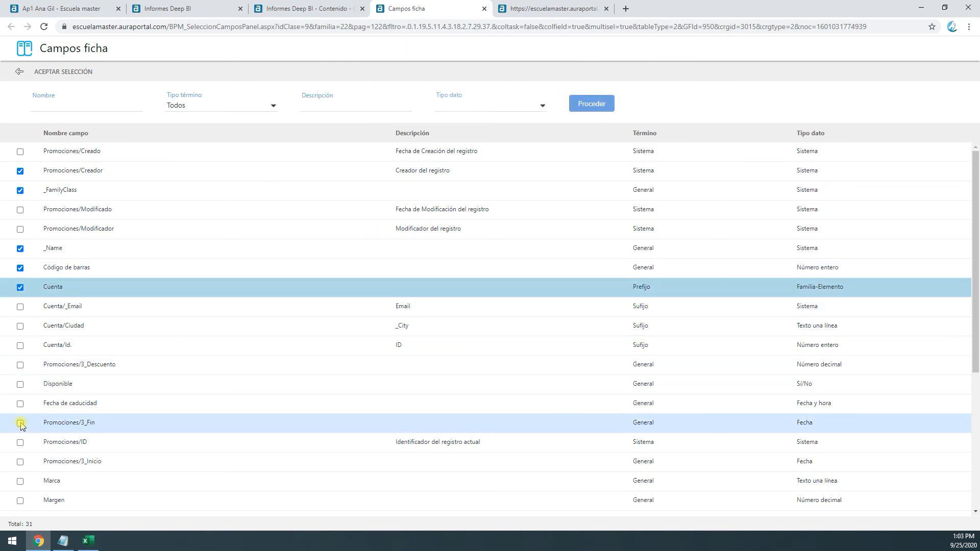
# Also select Marca, Disponible, Promociones/3_Precio promoción and Precio de coste, and accept the column selection for the grid
pyautogui.click(20, 481)
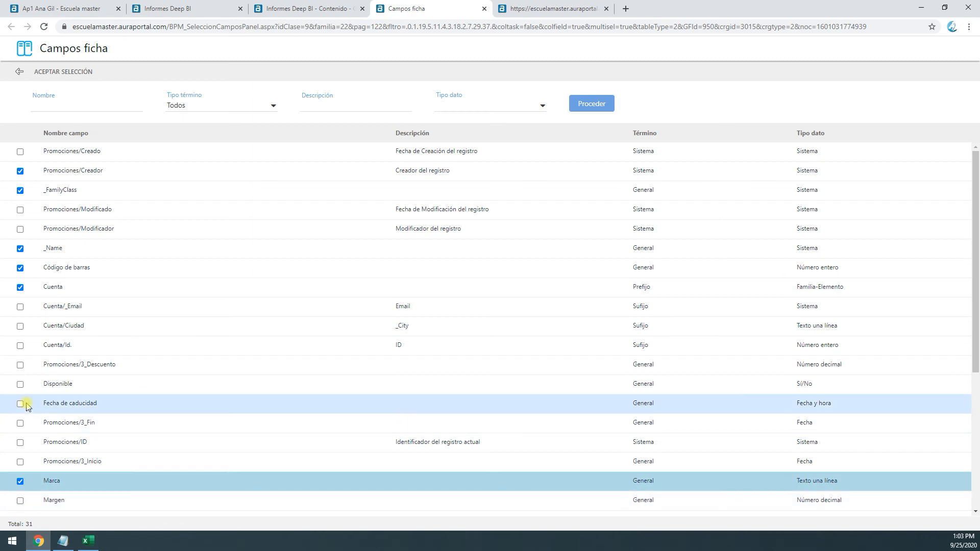
pyautogui.click(20, 384)
pyautogui.scroll(-5, 18, 454)
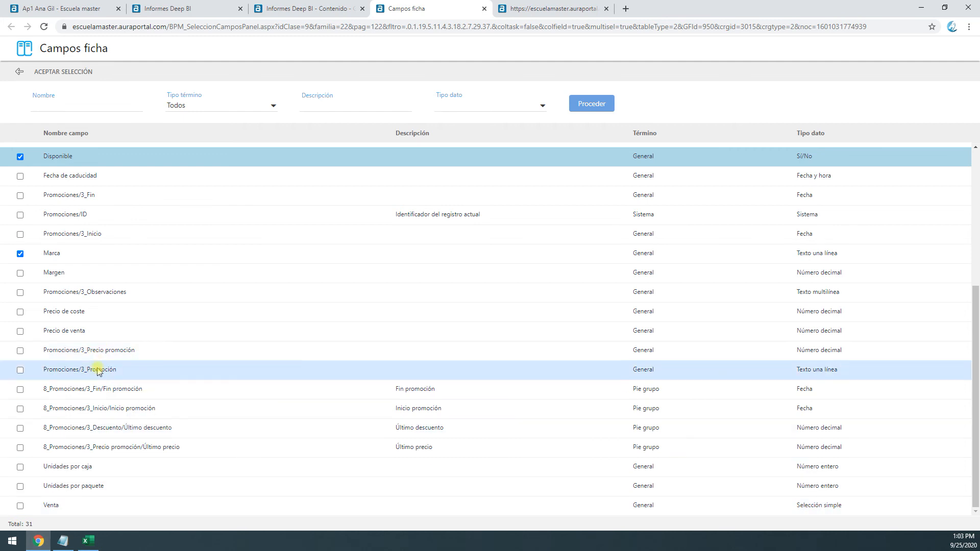
pyautogui.click(21, 351)
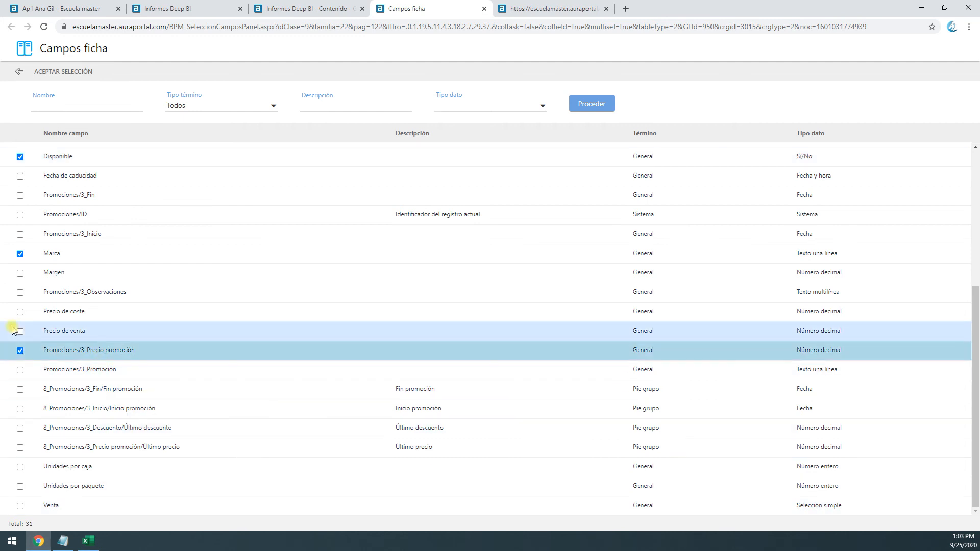
pyautogui.click(21, 312)
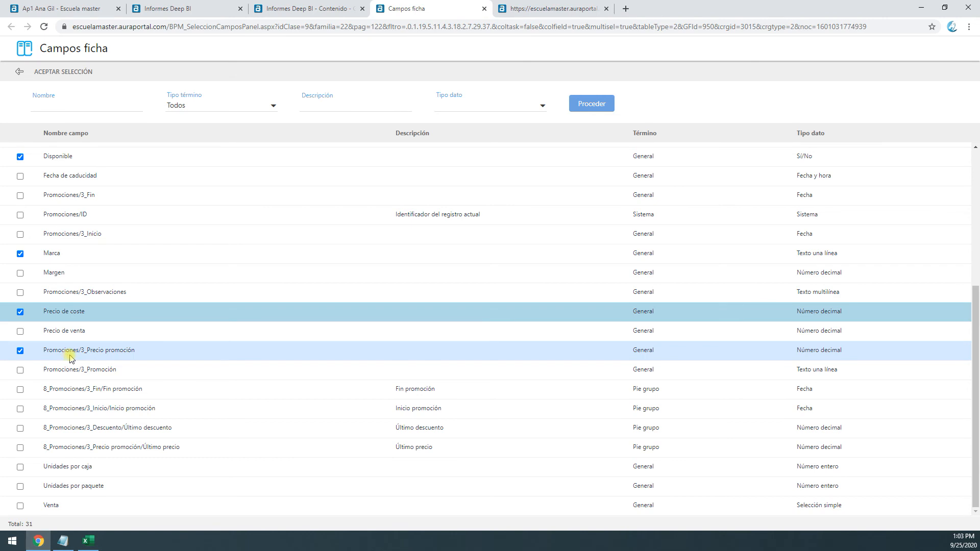
pyautogui.click(64, 76)
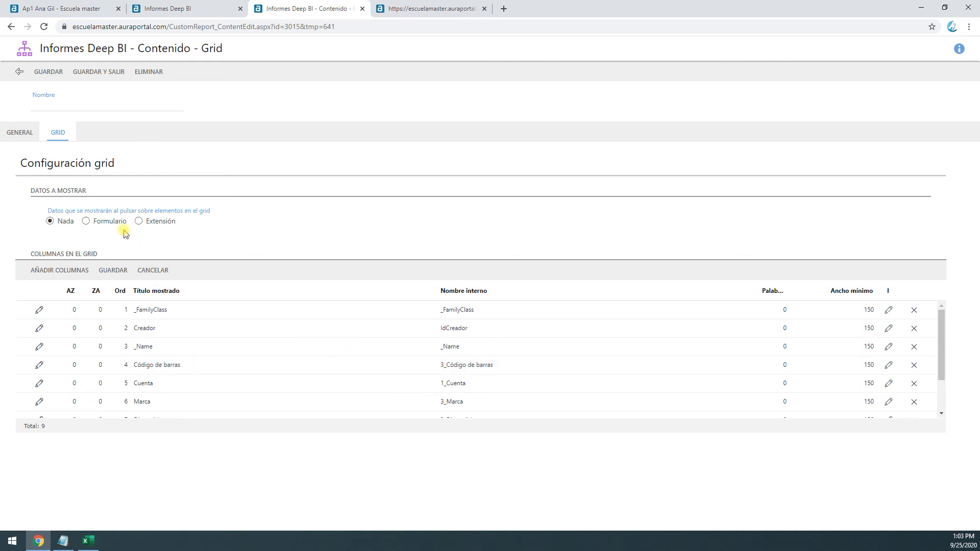
# Try the extension Ficha artículo | Detalle promociones as the data shown for the grid's elements
pyautogui.click(86, 222)
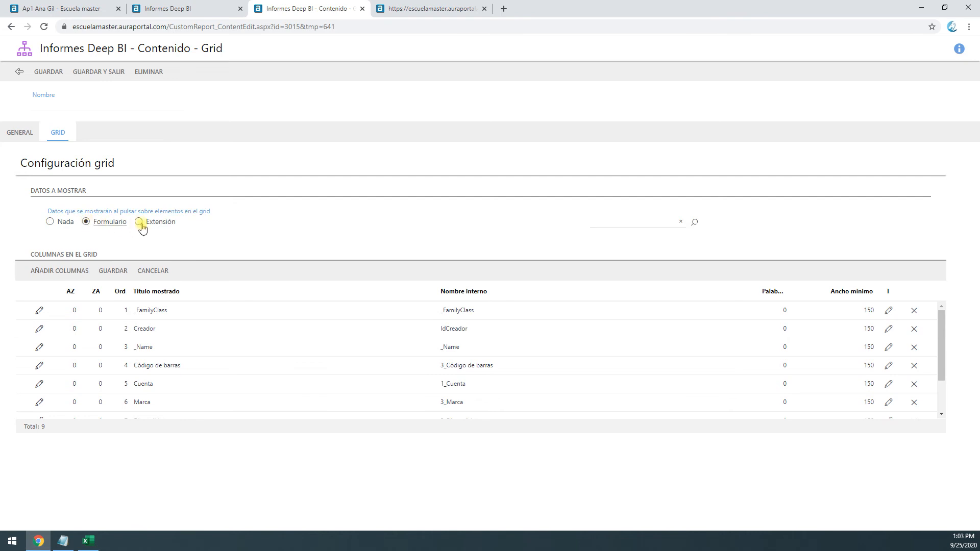
pyautogui.click(694, 222)
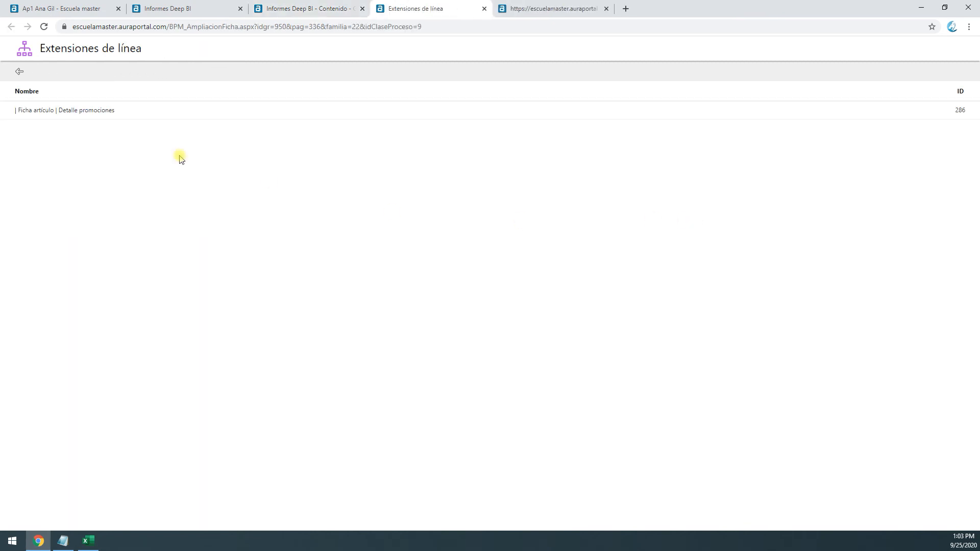
pyautogui.click(54, 111)
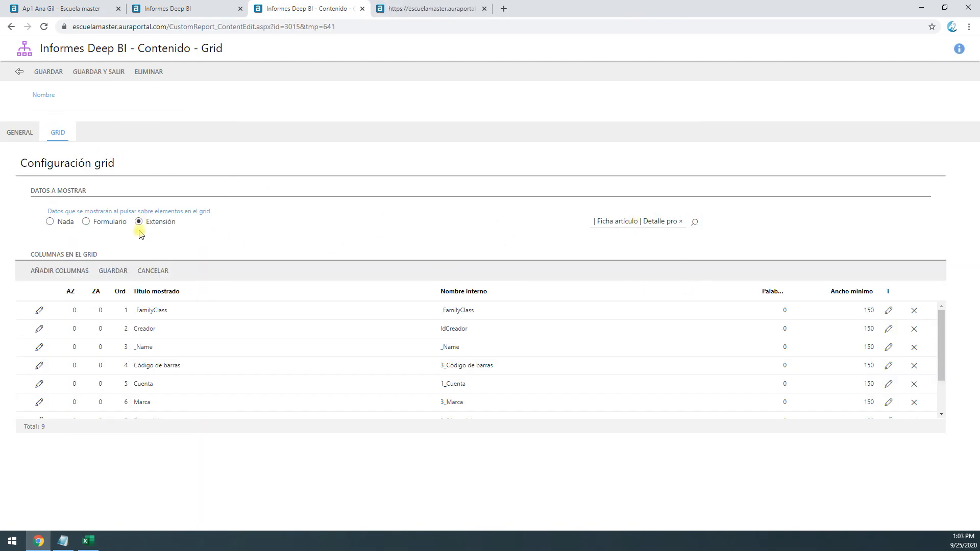
# Set the data shown for the grid's elements to the form Ficha artículo and save the grid
pyautogui.click(107, 224)
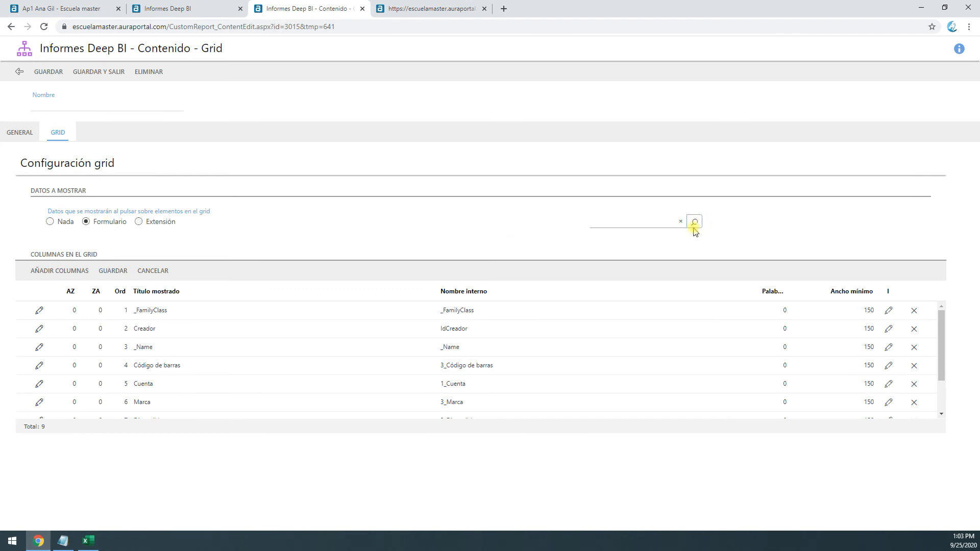
pyautogui.click(695, 222)
pyautogui.click(35, 150)
pyautogui.click(41, 168)
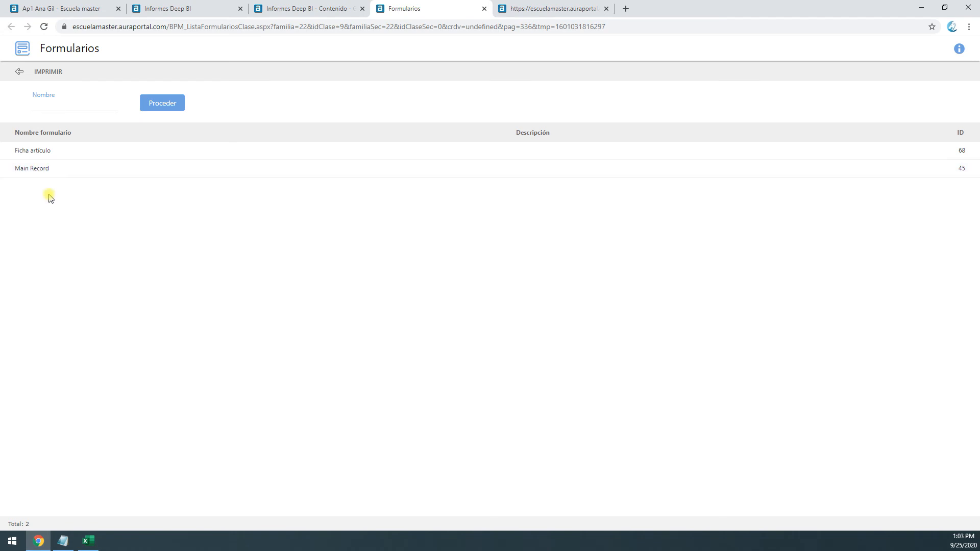
pyautogui.doubleClick(42, 158)
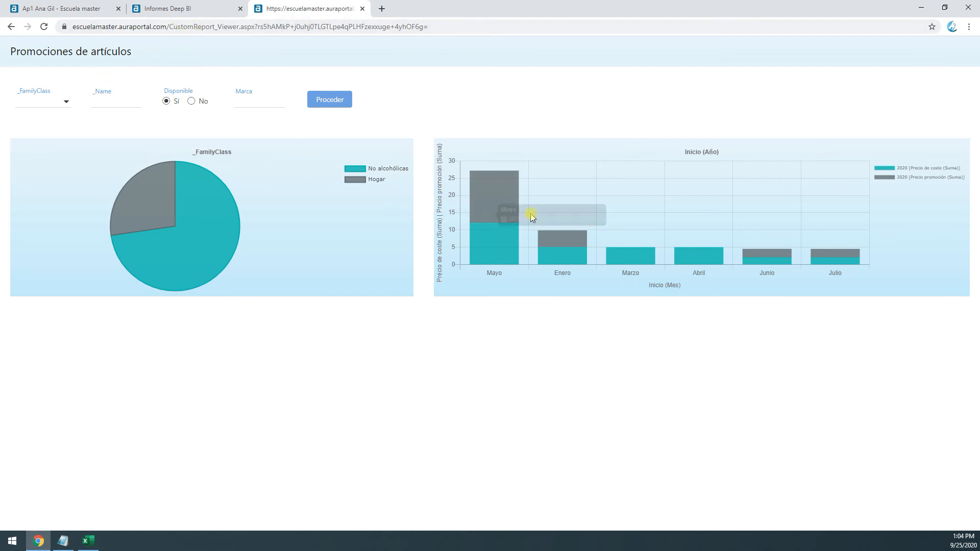
# Run the query in the report preview, open the Lejía Clorox record, close it, and examine the grid's other rows
pyautogui.click(329, 101)
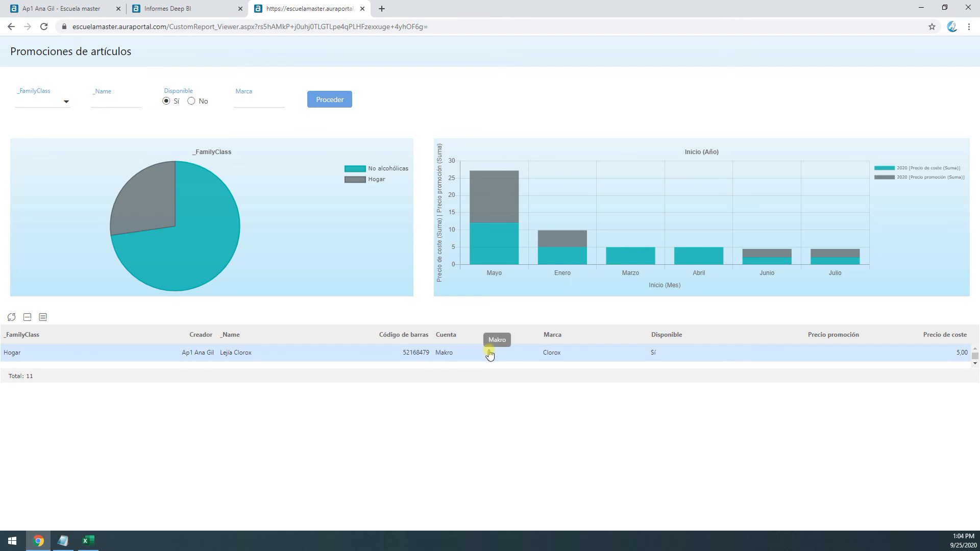
pyautogui.doubleClick(553, 356)
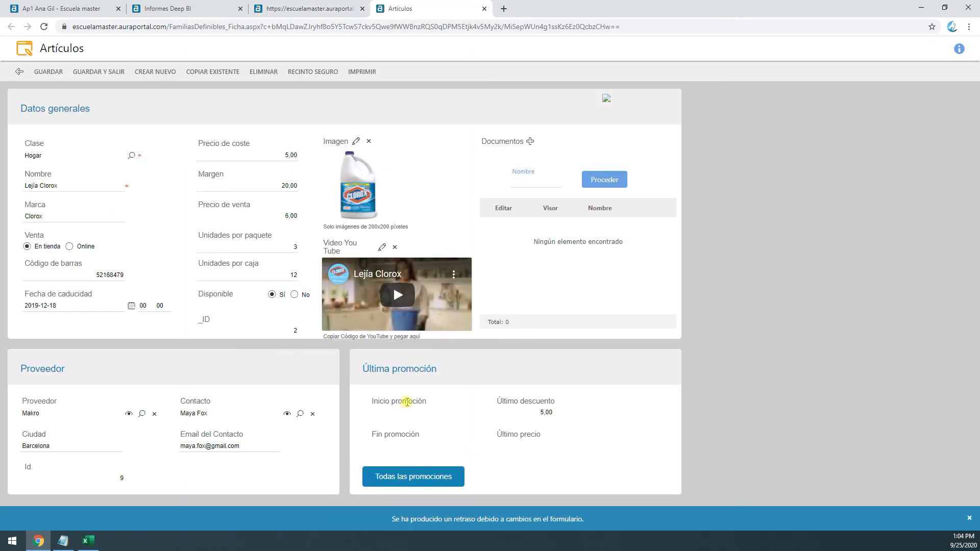
pyautogui.click(483, 9)
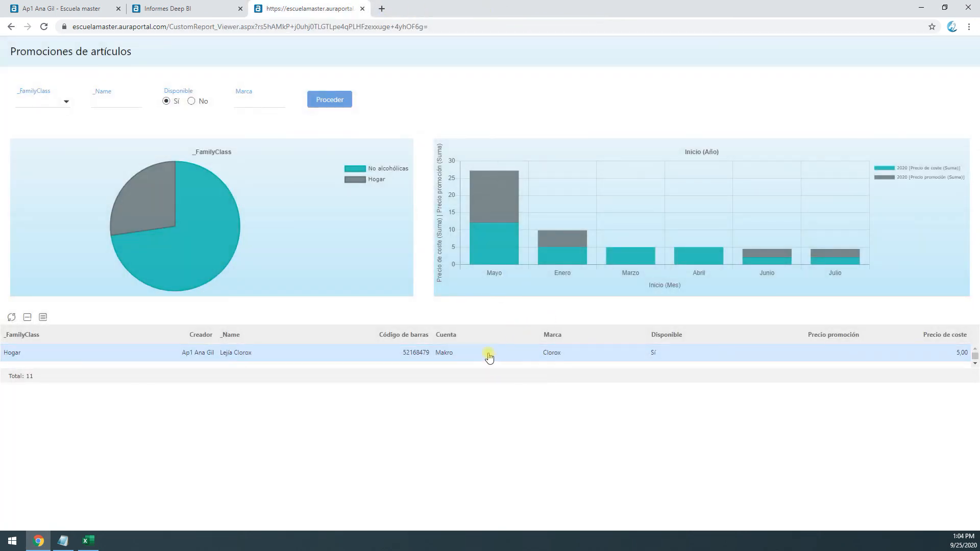
pyautogui.click(975, 364)
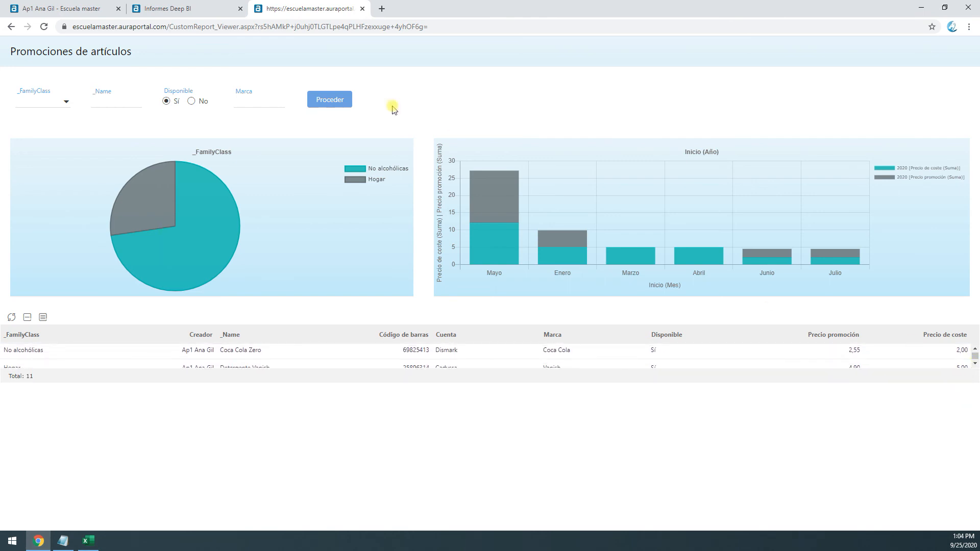
# Reopen the grid's general settings from the report designer and set its height to 400 px
pyautogui.click(201, 8)
pyautogui.click(595, 442)
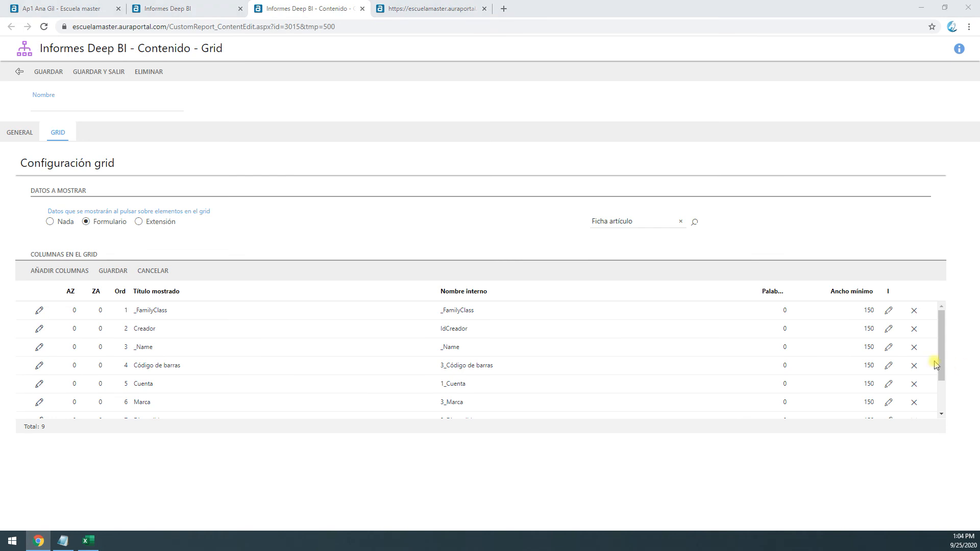
pyautogui.click(26, 144)
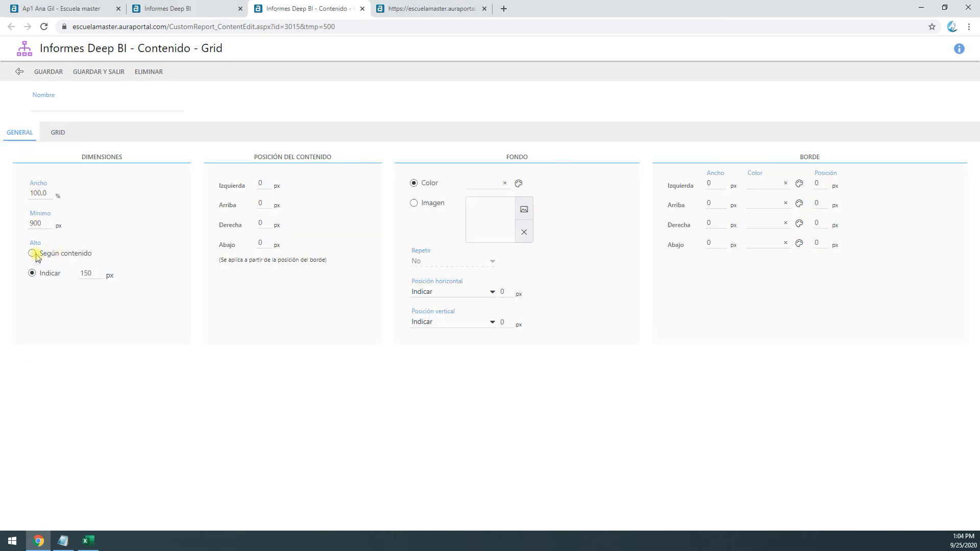
pyautogui.click(33, 274)
pyautogui.click(629, 256)
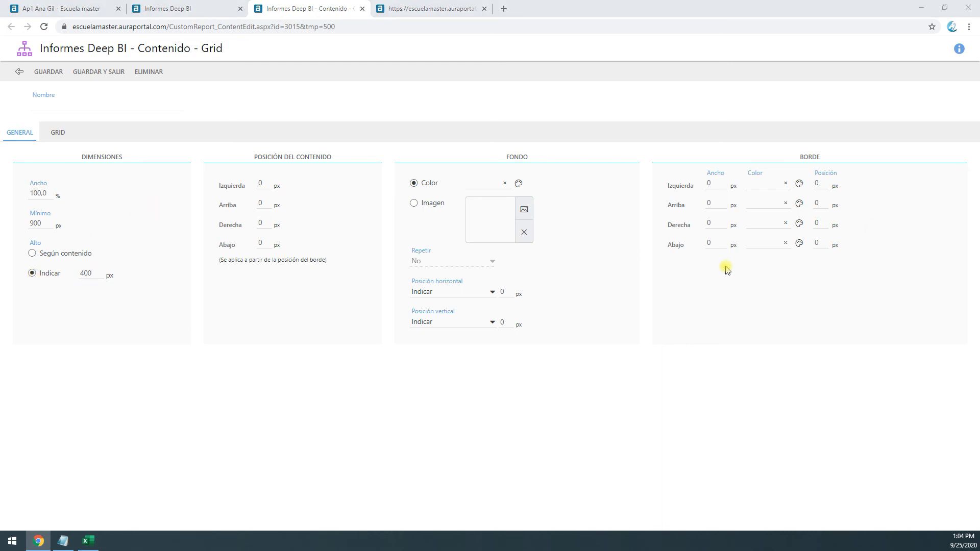
# Give the grid a 20 px border on all four sides in white #FFFFFF and save it
pyautogui.click(709, 183)
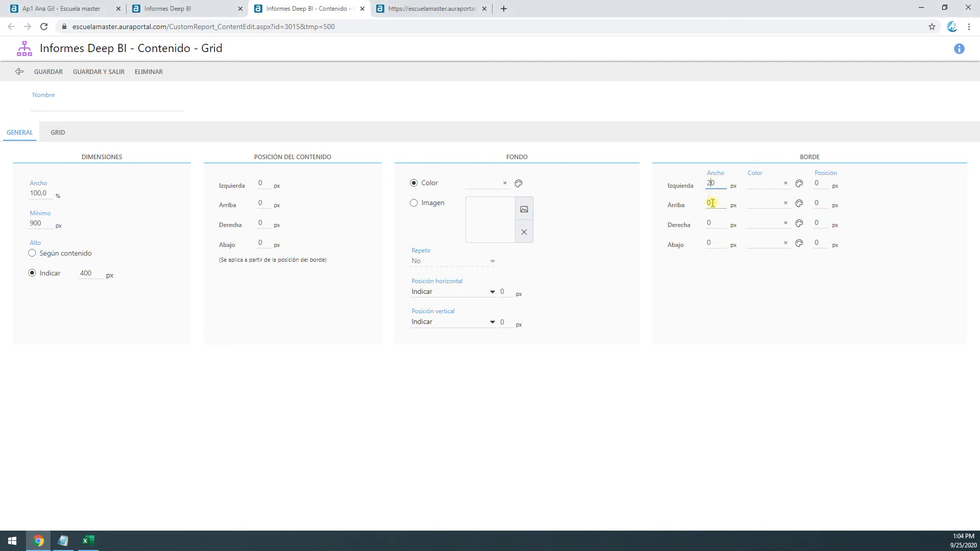
pyautogui.write('2020')
pyautogui.click(799, 183)
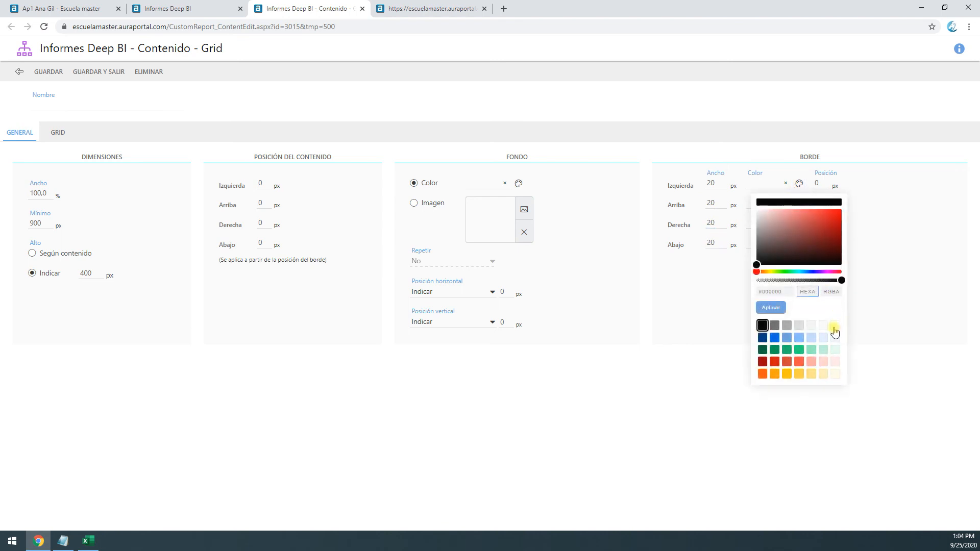
pyautogui.click(833, 330)
pyautogui.moveTo(782, 184); pyautogui.dragTo(721, 182)
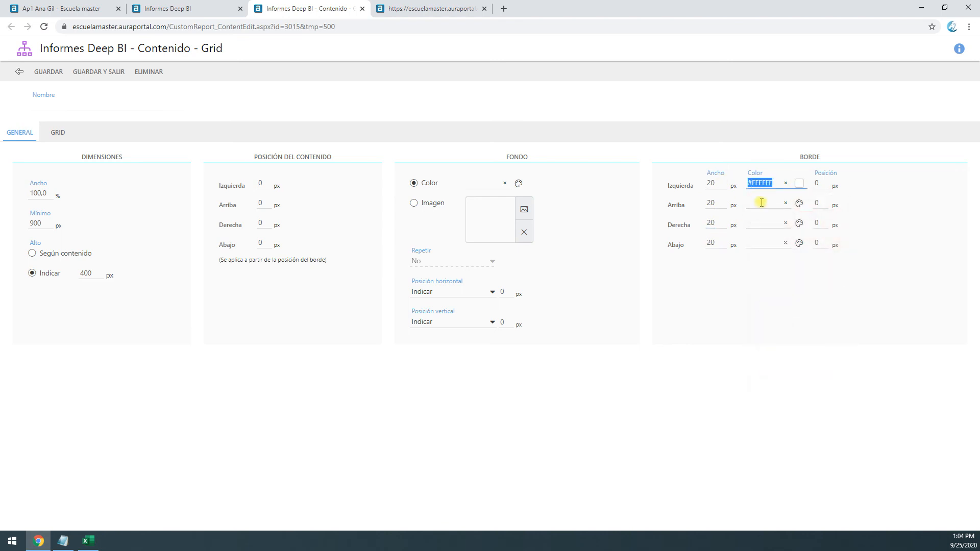
pyautogui.click(99, 71)
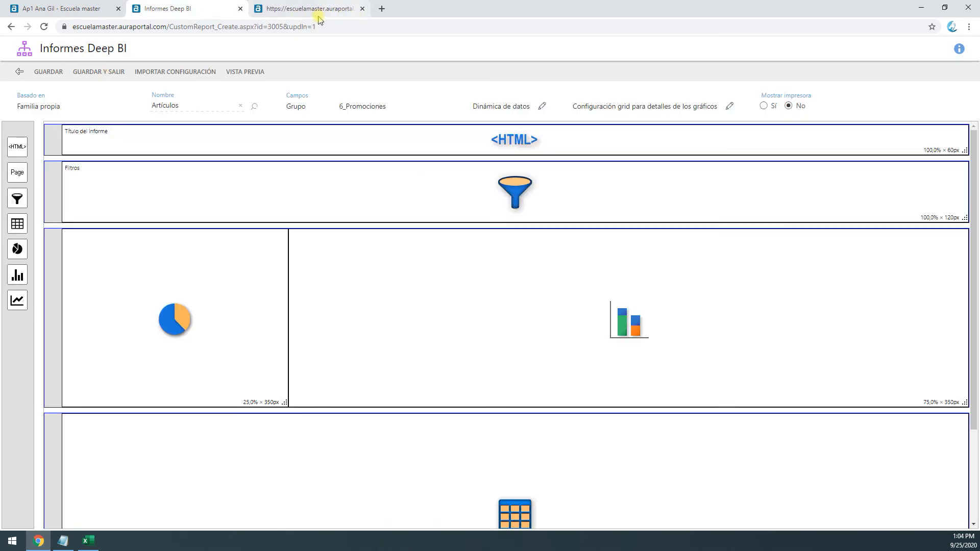
# Reload the report preview, resending the form, to examine the grid's height and border
pyautogui.click(317, 14)
pyautogui.click(44, 27)
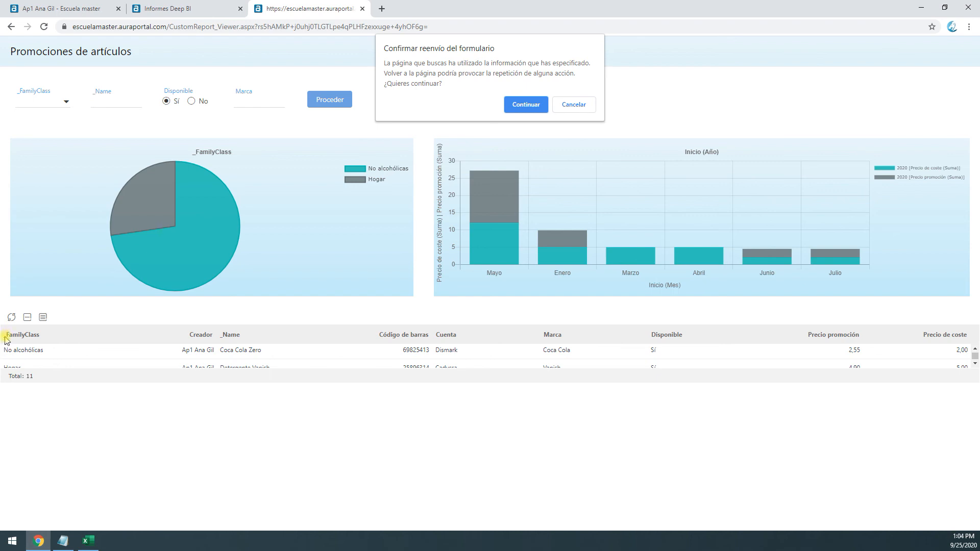
pyautogui.click(516, 106)
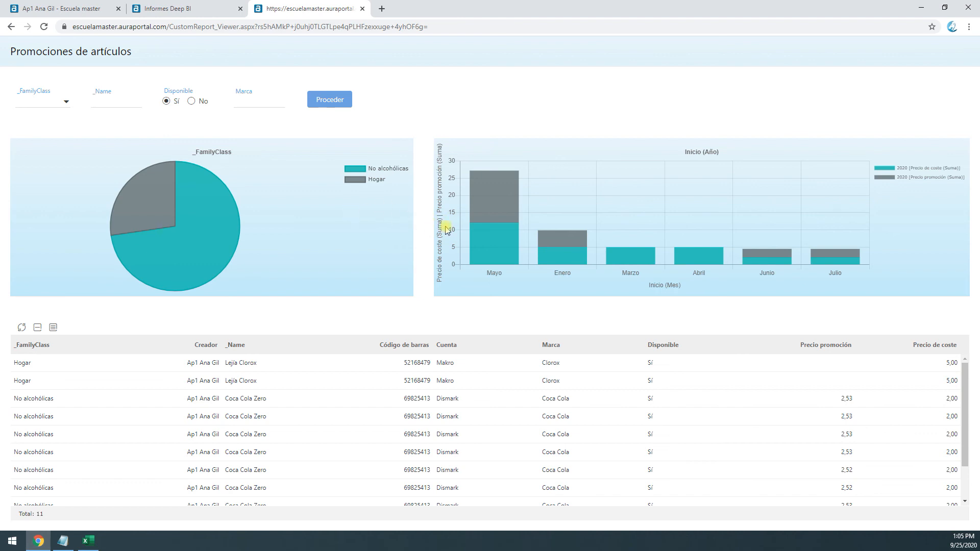
# Open the stacked column chart's general settings from the report designer, remove its left border width and save it
pyautogui.click(195, 9)
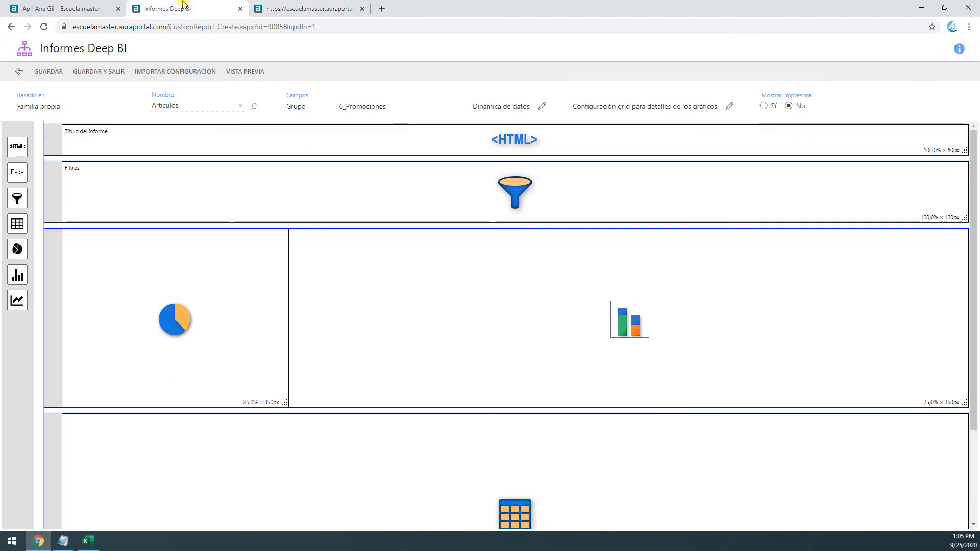
pyautogui.doubleClick(380, 327)
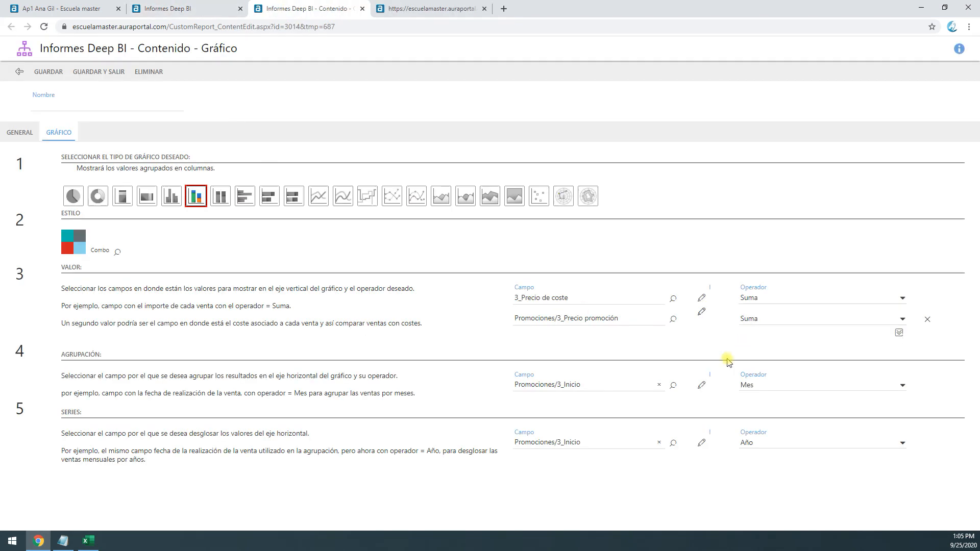
pyautogui.click(31, 133)
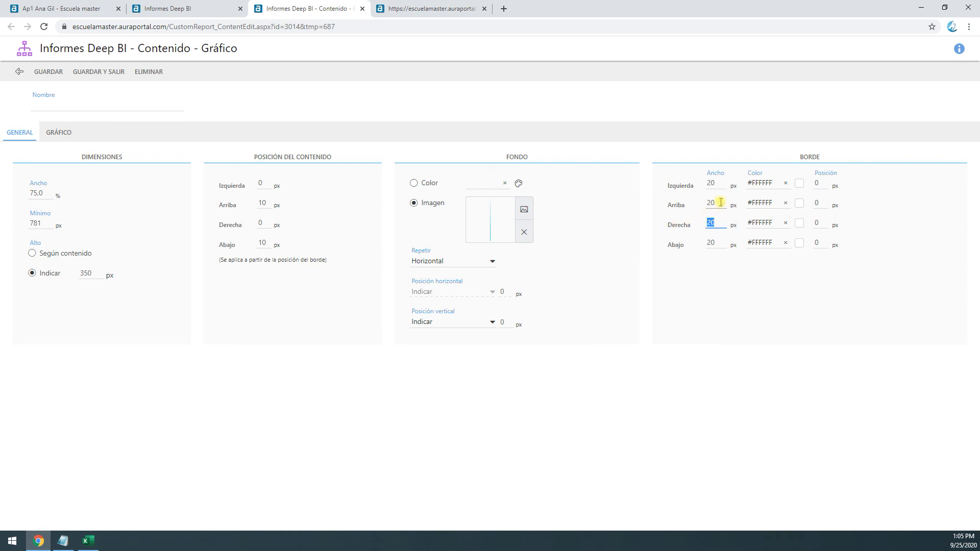
pyautogui.moveTo(711, 184); pyautogui.dragTo(664, 182)
pyautogui.click(113, 72)
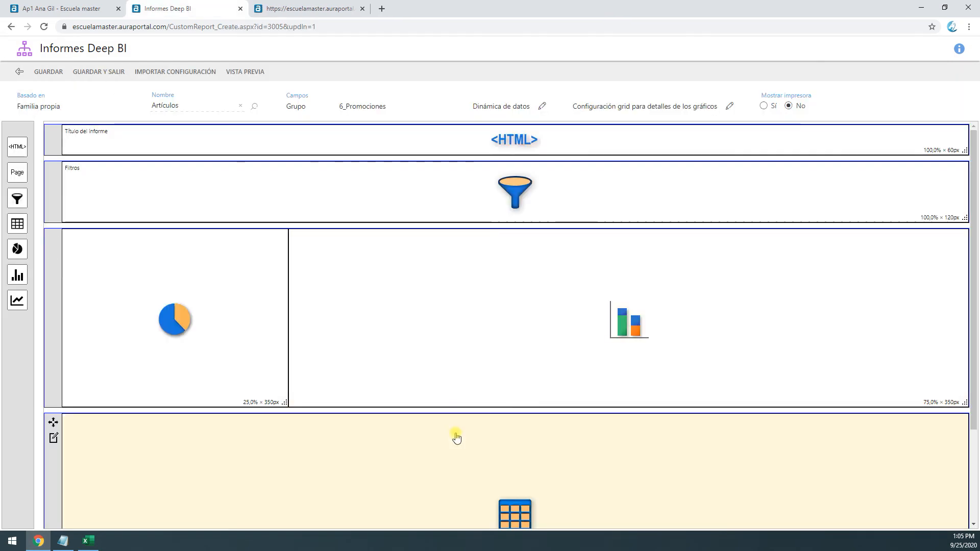
# Open the data grid's general settings, set its top border width to 0 px and save it
pyautogui.doubleClick(455, 436)
pyautogui.click(28, 133)
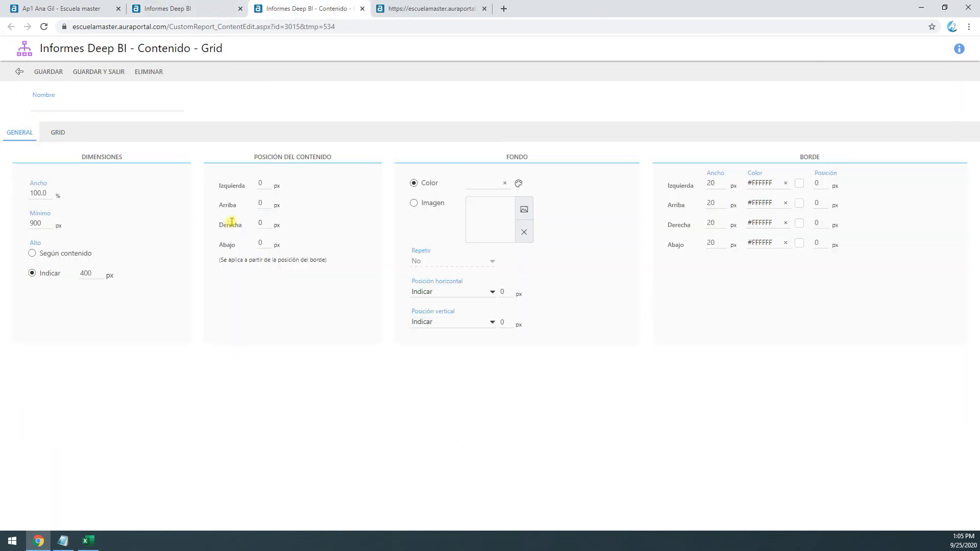
pyautogui.doubleClick(723, 203)
pyautogui.write('0')
pyautogui.click(98, 71)
# Reload the report preview, resending the form, and examine the spacing around the column chart and the grid rows
pyautogui.click(271, 10)
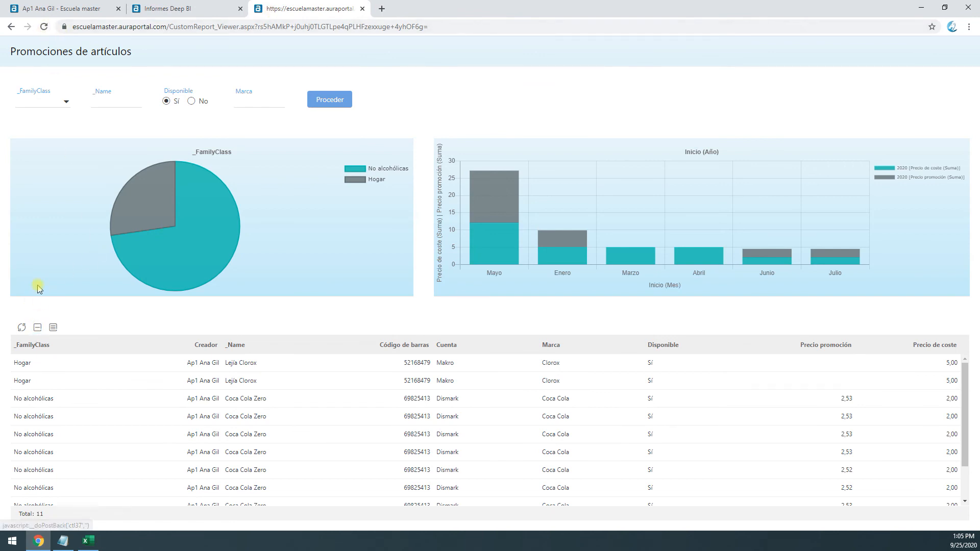
pyautogui.click(44, 27)
pyautogui.click(525, 105)
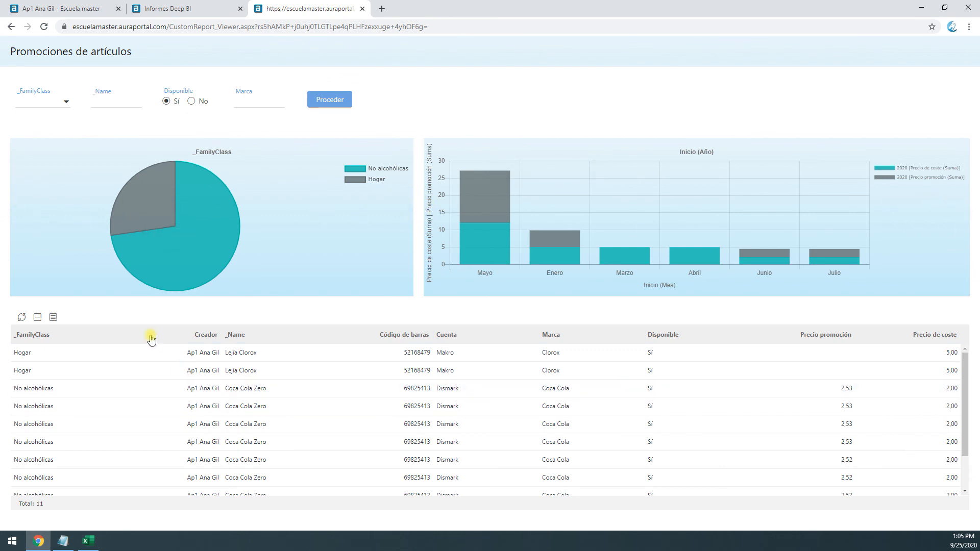
pyautogui.scroll(-1, 562, 454)
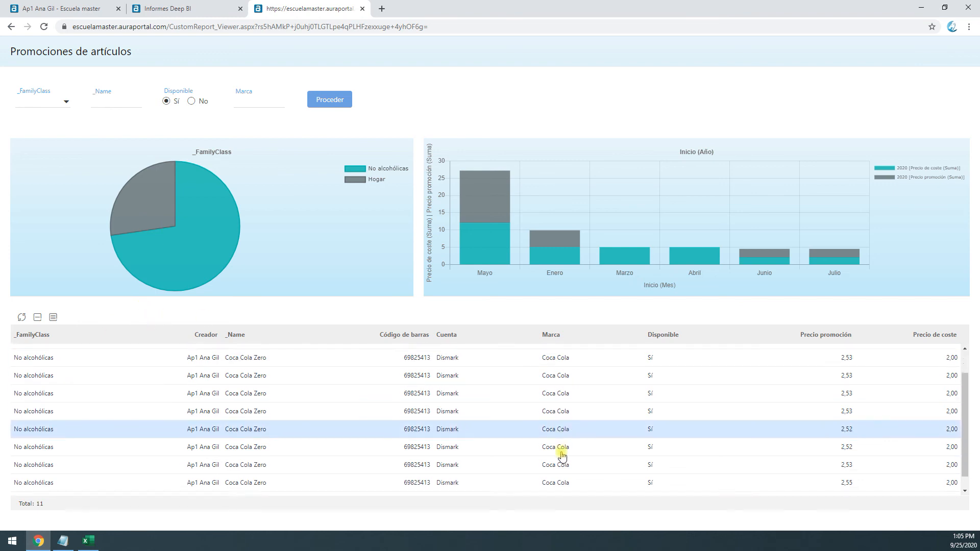
pyautogui.scroll(1, 352, 381)
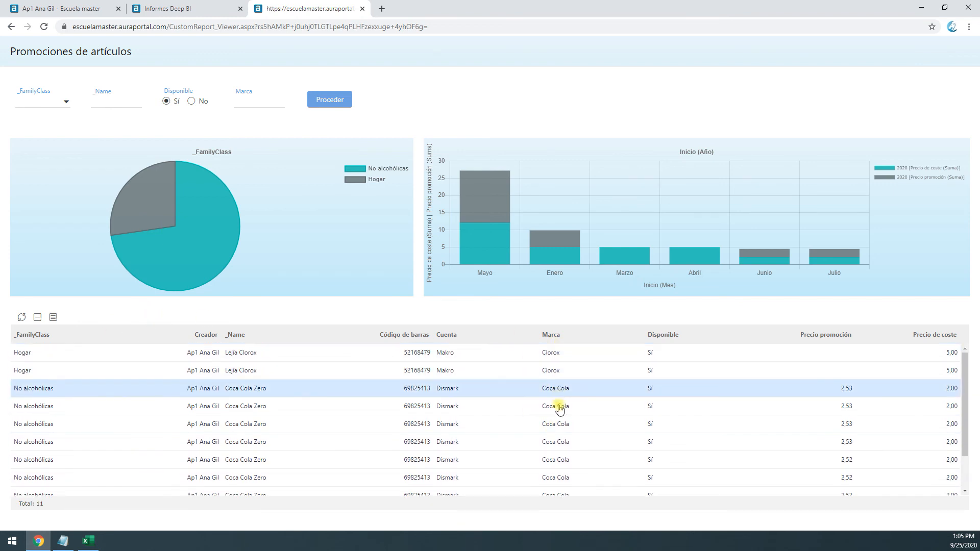
# Open a Coca Cola Zero record from the preview grid, close it, and examine the Mayo column's values
pyautogui.doubleClick(867, 424)
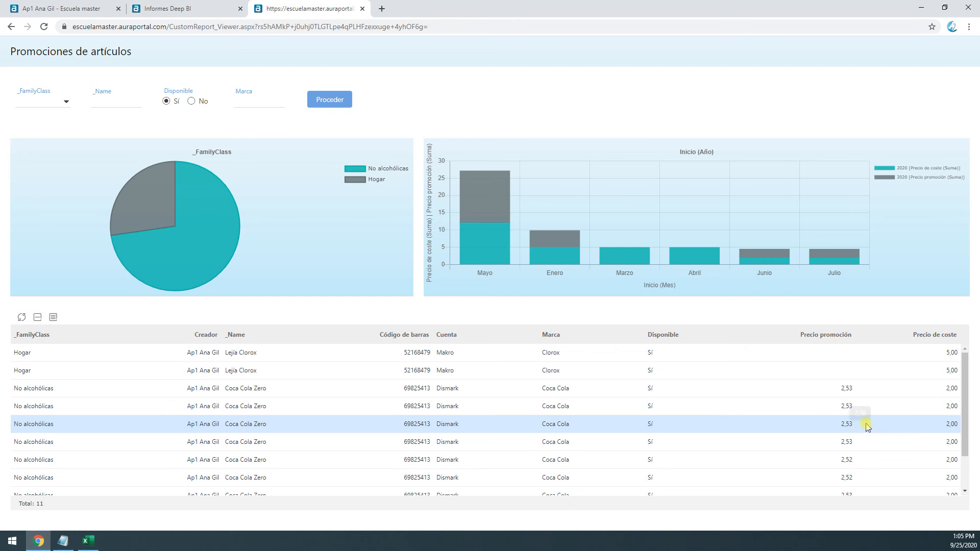
pyautogui.click(484, 9)
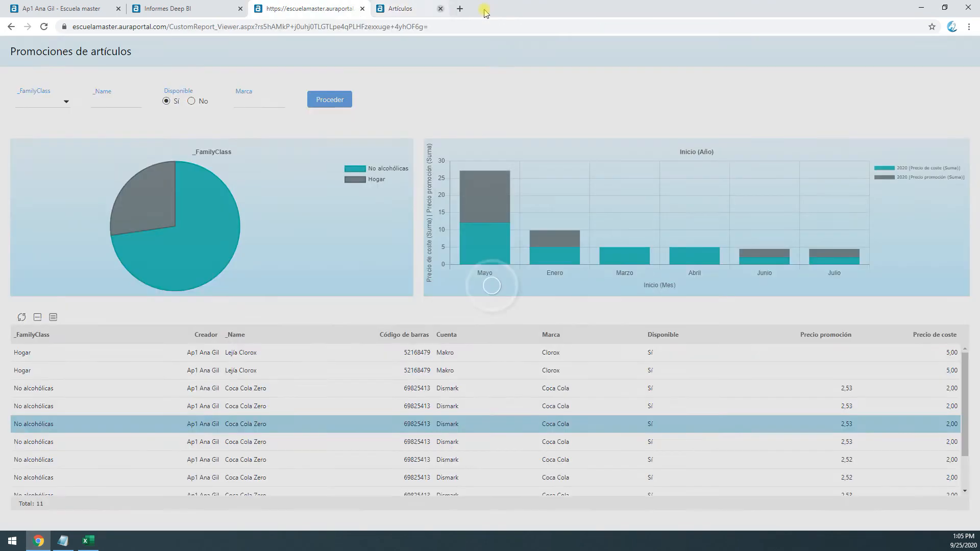
pyautogui.click(488, 191)
pyautogui.click(566, 82)
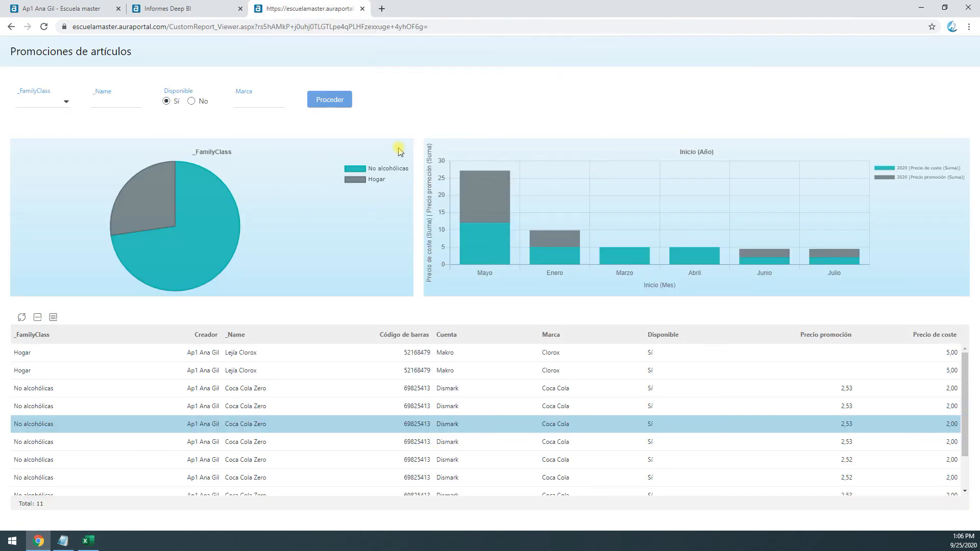
pyautogui.moveTo(490, 237)
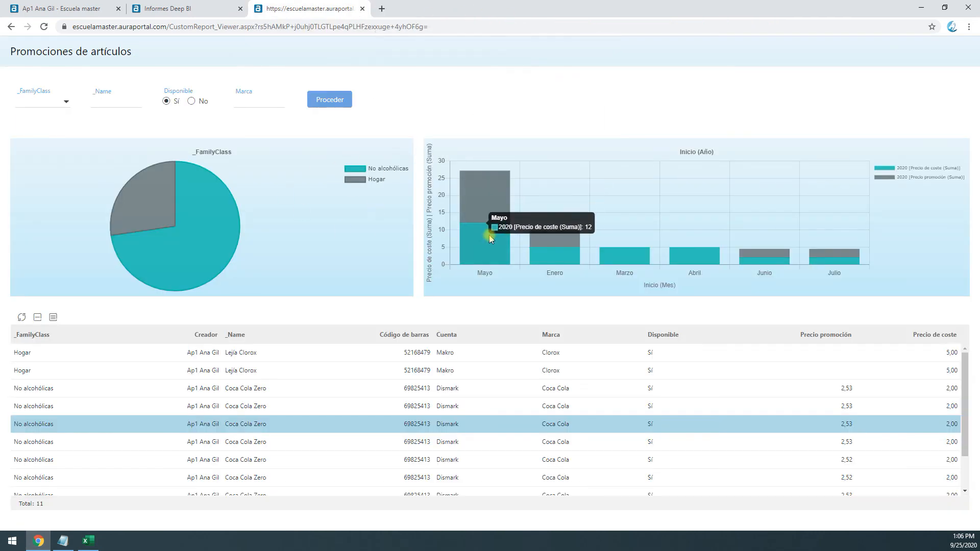
# Add the columns _Name, _FamilyClass, Precio de coste and Inicio promoción to the grid for chart details in the report designer
pyautogui.click(184, 8)
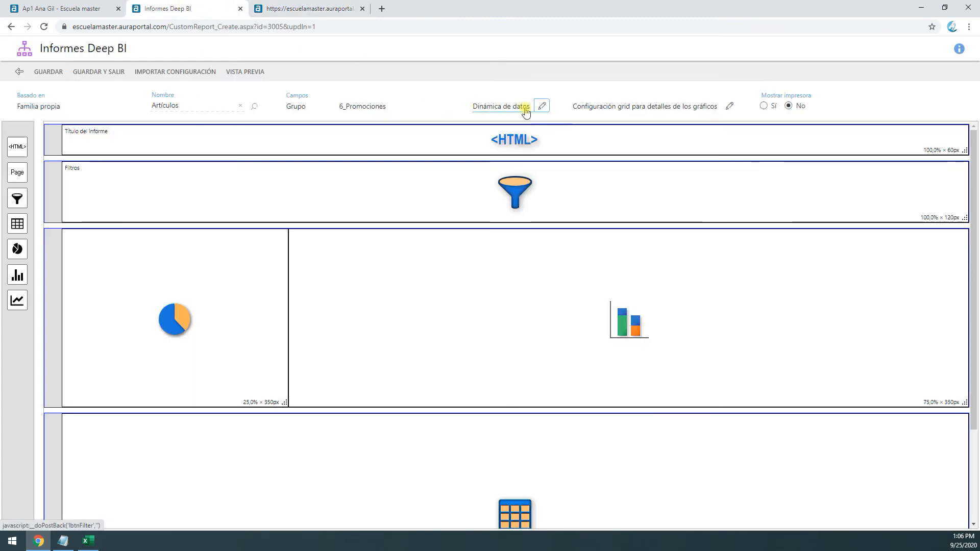
pyautogui.click(684, 108)
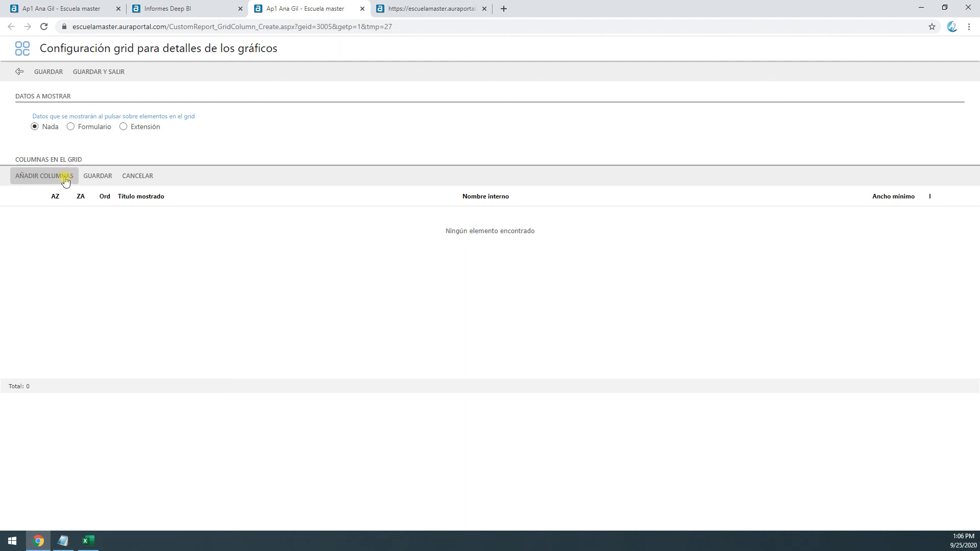
pyautogui.click(65, 179)
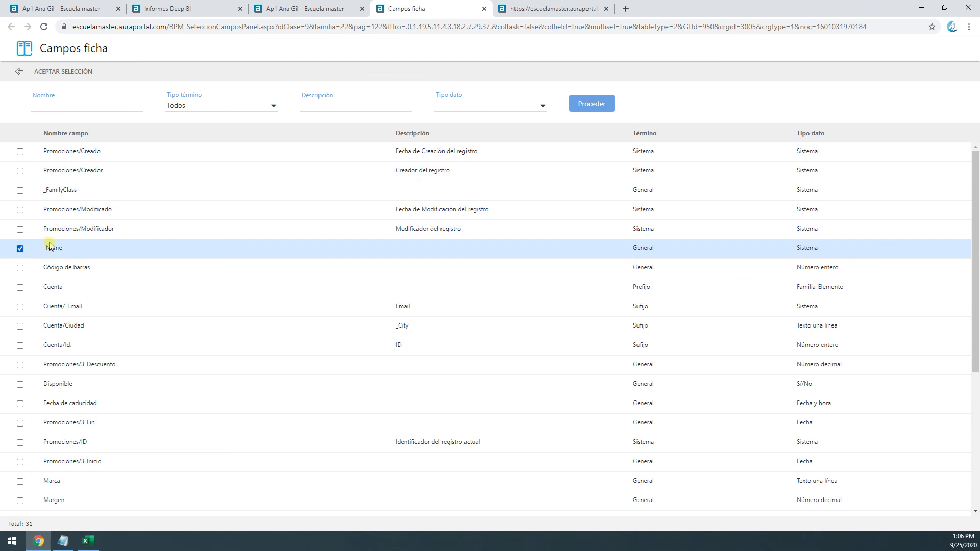
pyautogui.click(20, 191)
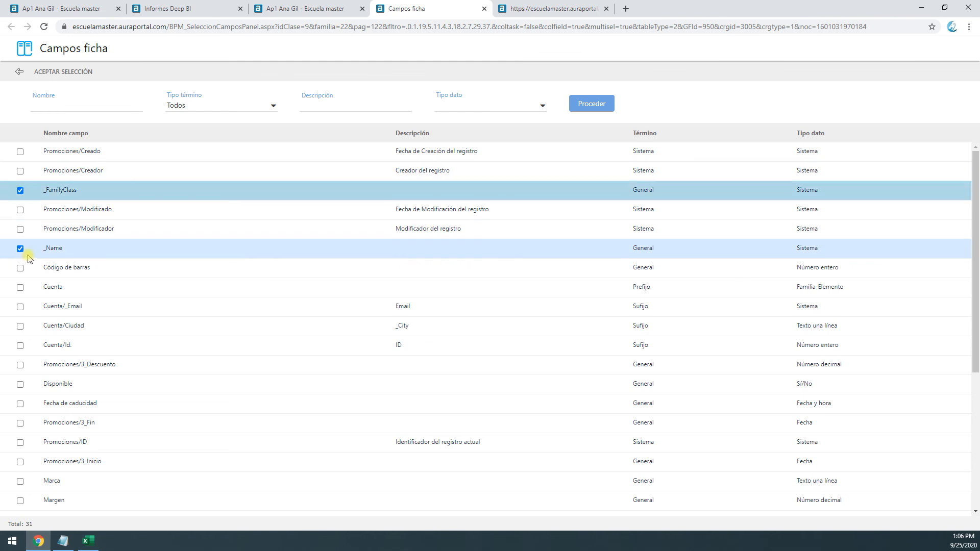
pyautogui.scroll(-2, 44, 418)
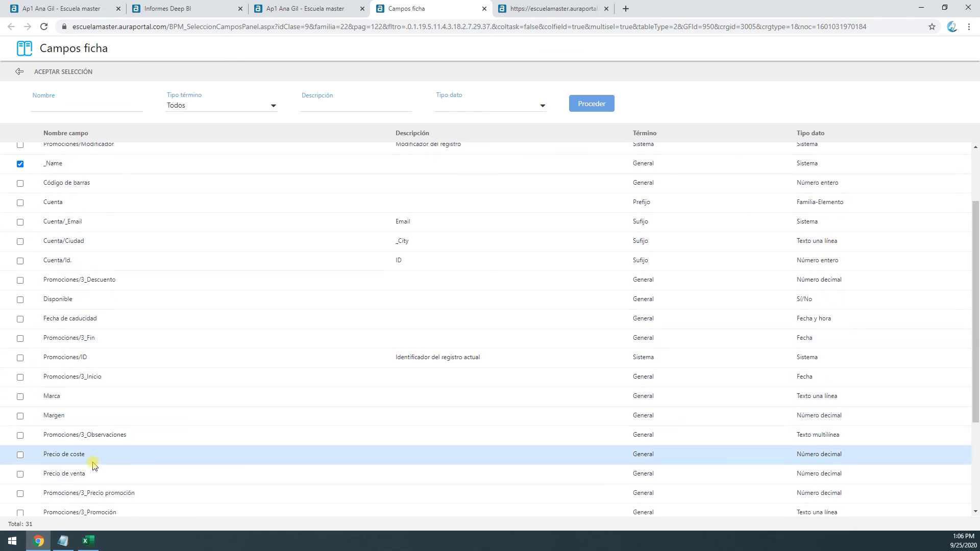
pyautogui.click(20, 455)
pyautogui.scroll(-2, 25, 485)
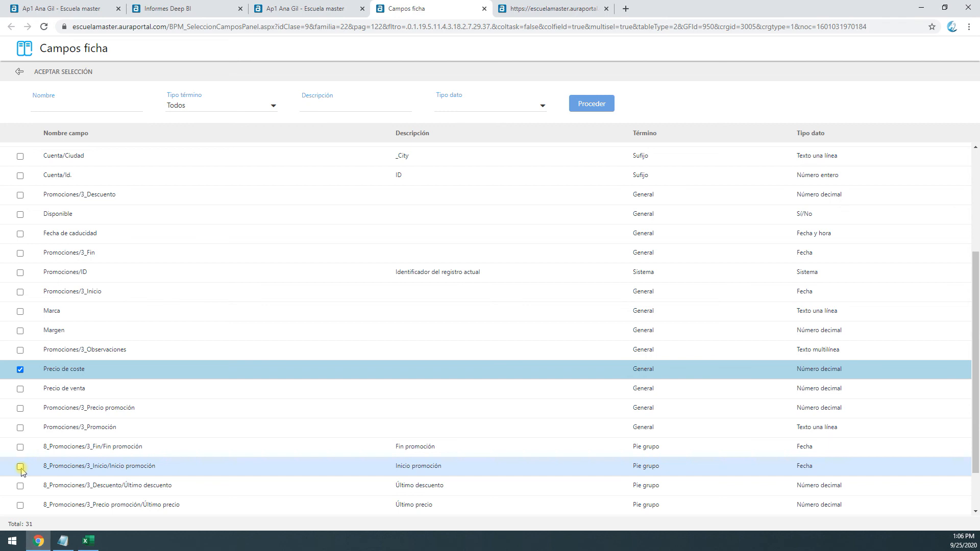
pyautogui.click(20, 466)
pyautogui.click(63, 72)
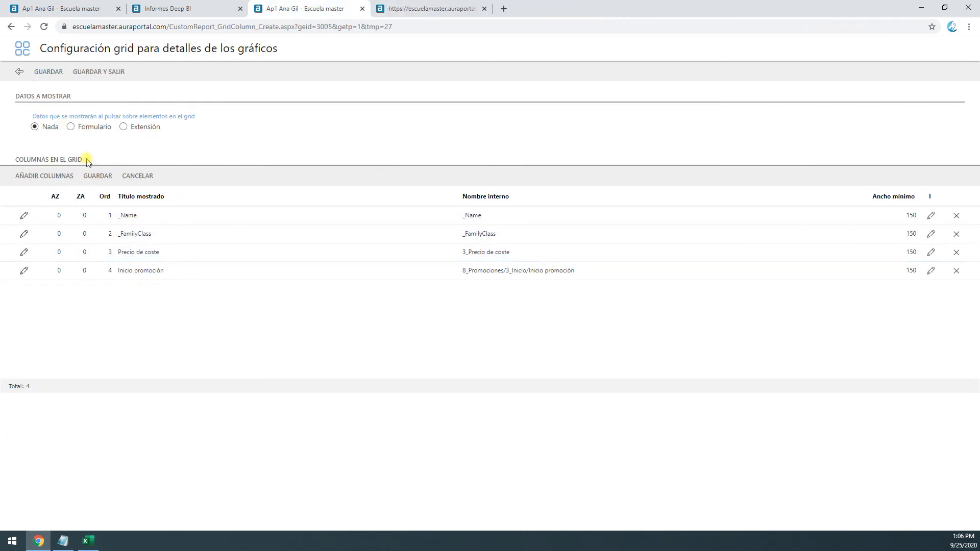
# Make clicked elements in the chart-details grid show the extension Ficha artículo | Detalle promociones, and save the configuration
pyautogui.click(71, 127)
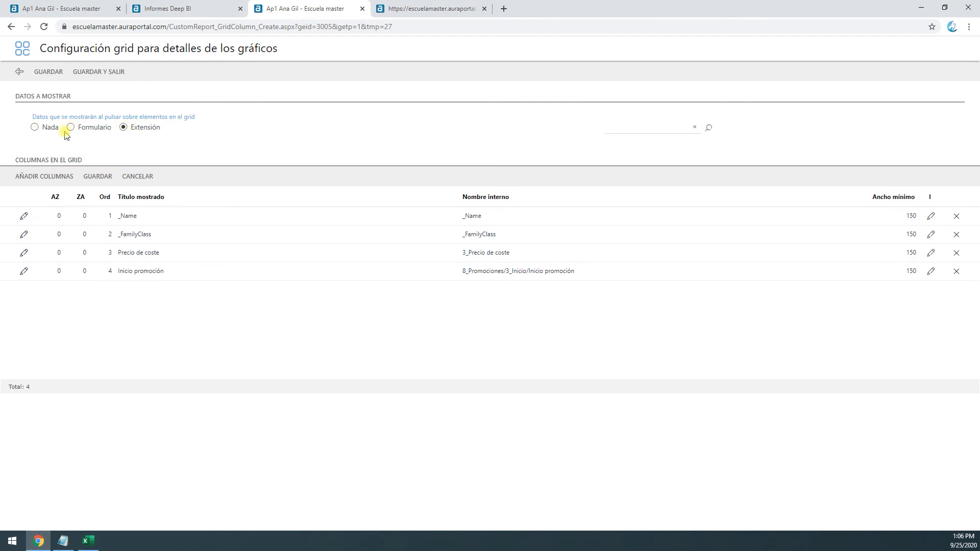
pyautogui.click(708, 129)
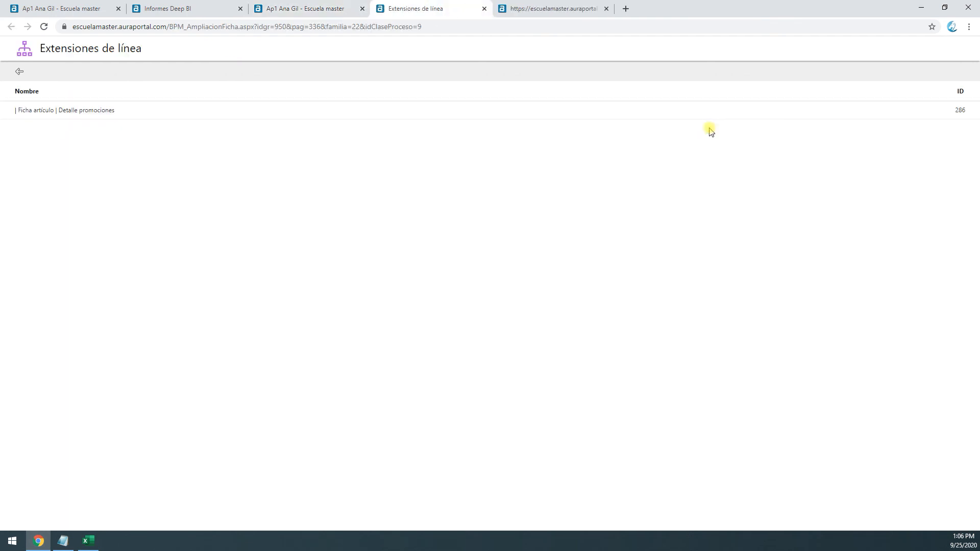
pyautogui.click(106, 117)
pyautogui.click(105, 74)
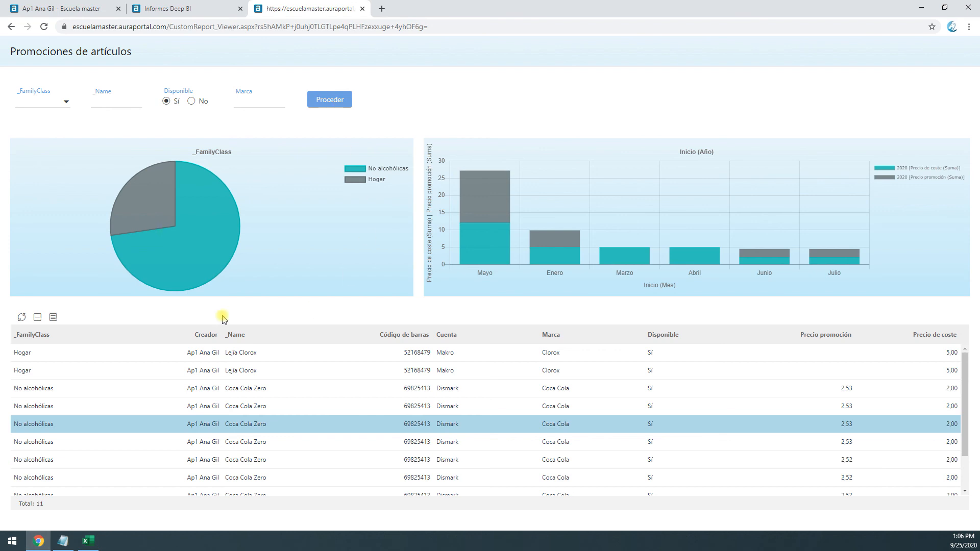
# Examine the pie chart's family segments in the report preview and open the details of the Hogar segment
pyautogui.moveTo(185, 220)
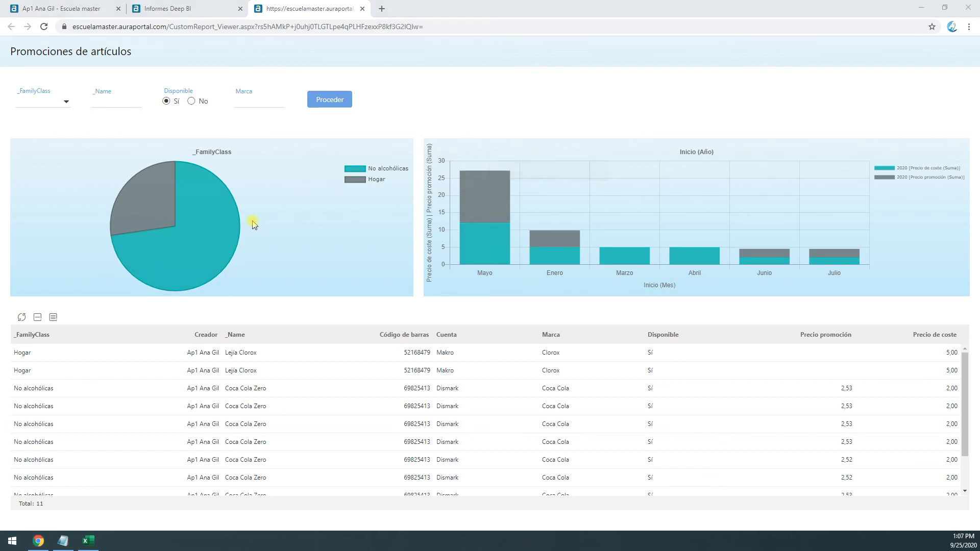
pyautogui.moveTo(212, 194)
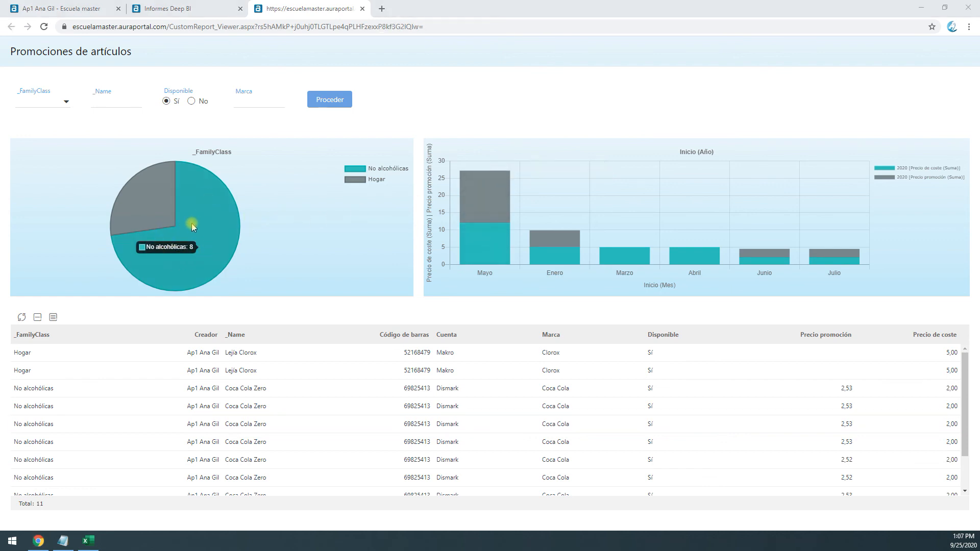
pyautogui.moveTo(133, 201)
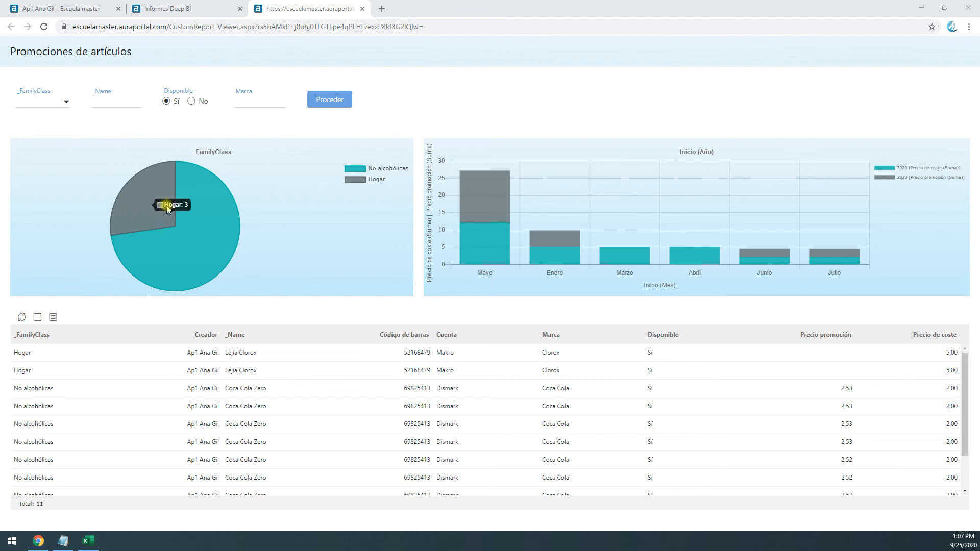
pyautogui.click(137, 204)
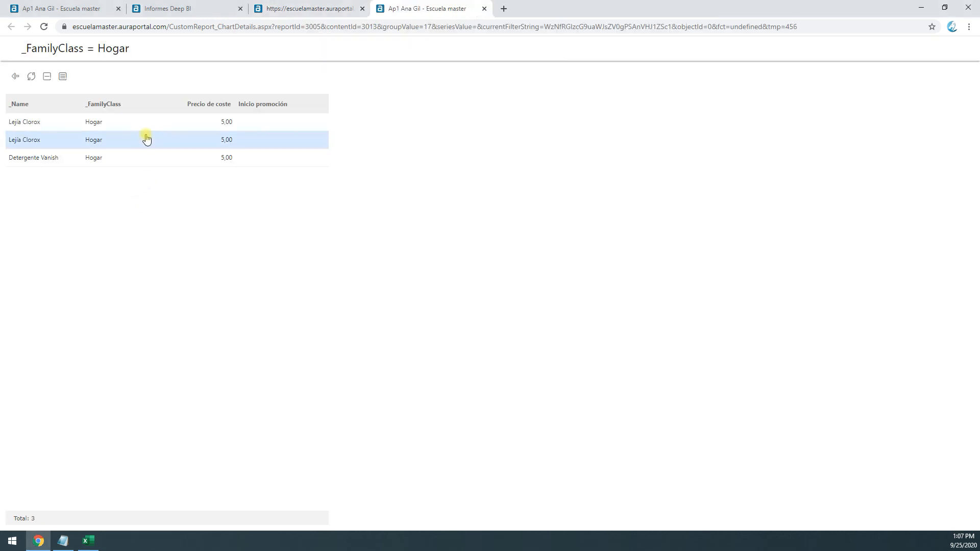
# Open the first Lejía Clorox row's promotion extension from the Hogar details, review it and close it
pyautogui.doubleClick(41, 127)
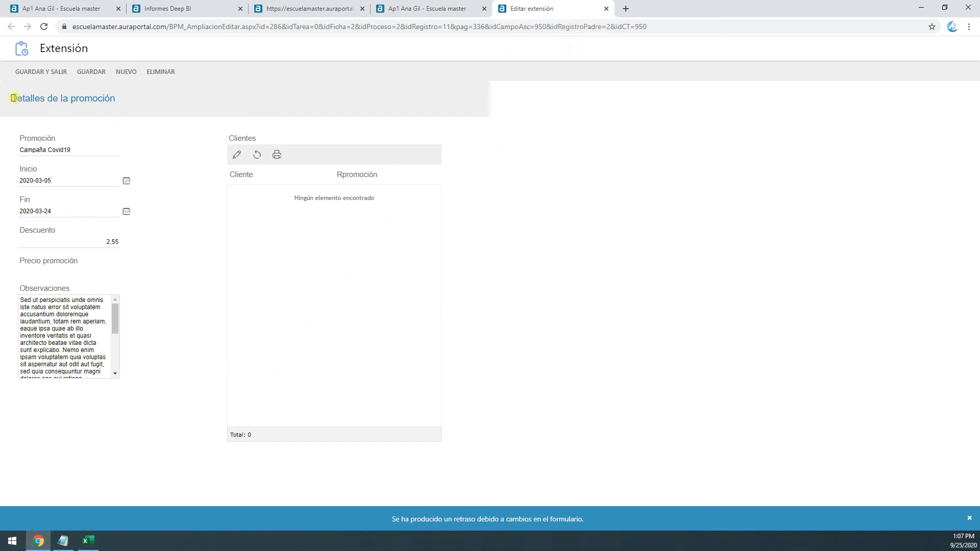
pyautogui.click(90, 147)
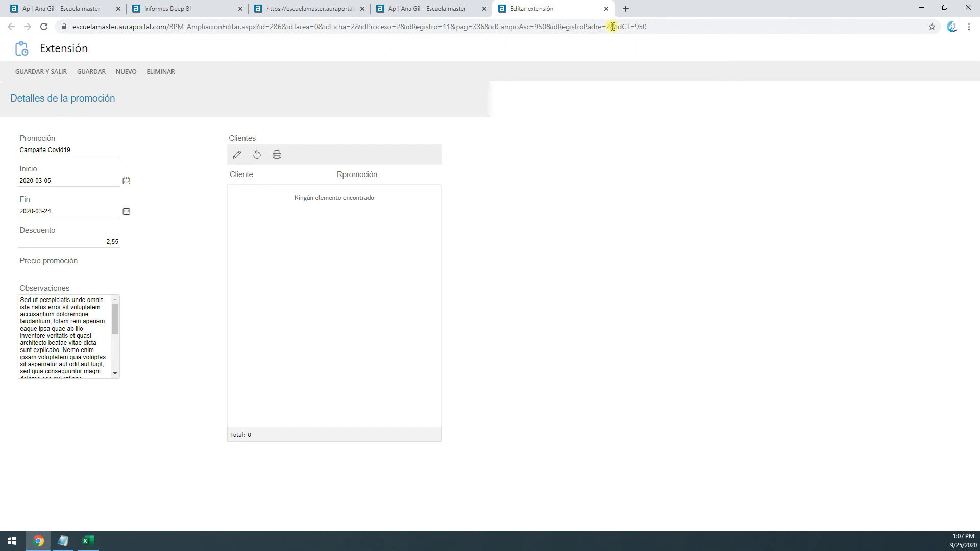
pyautogui.click(606, 9)
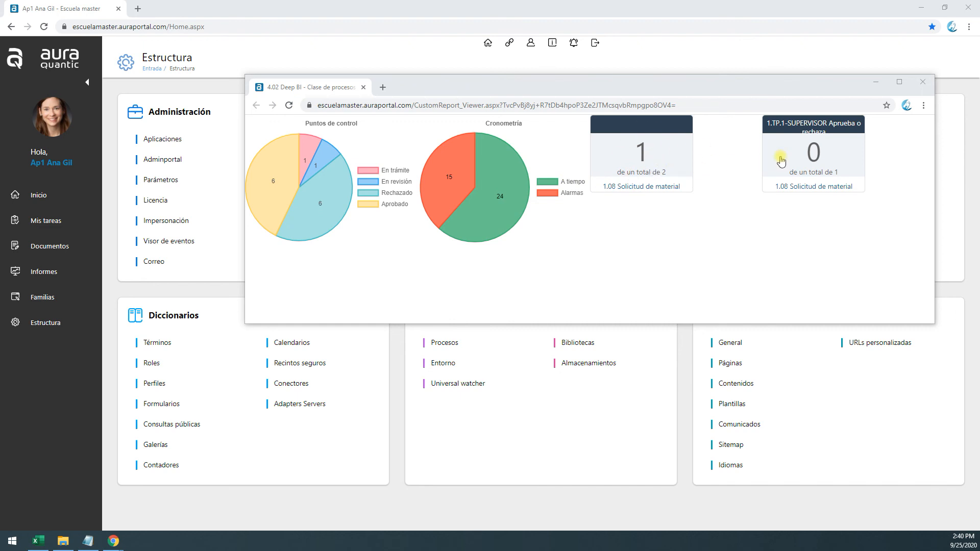
# Close the 4.02 Deep BI process class report window and open the public queries dictionary
pyautogui.moveTo(581, 89); pyautogui.dragTo(551, 14)
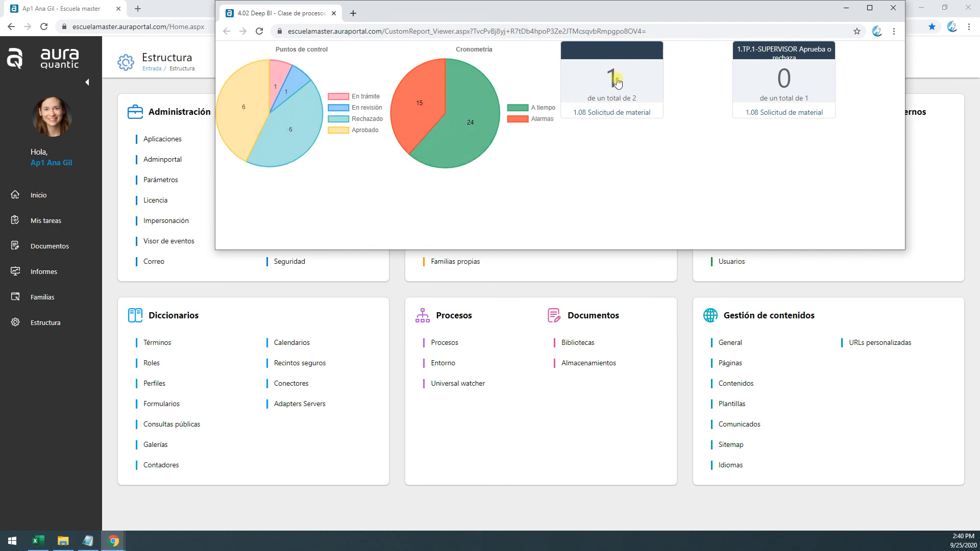
pyautogui.click(893, 8)
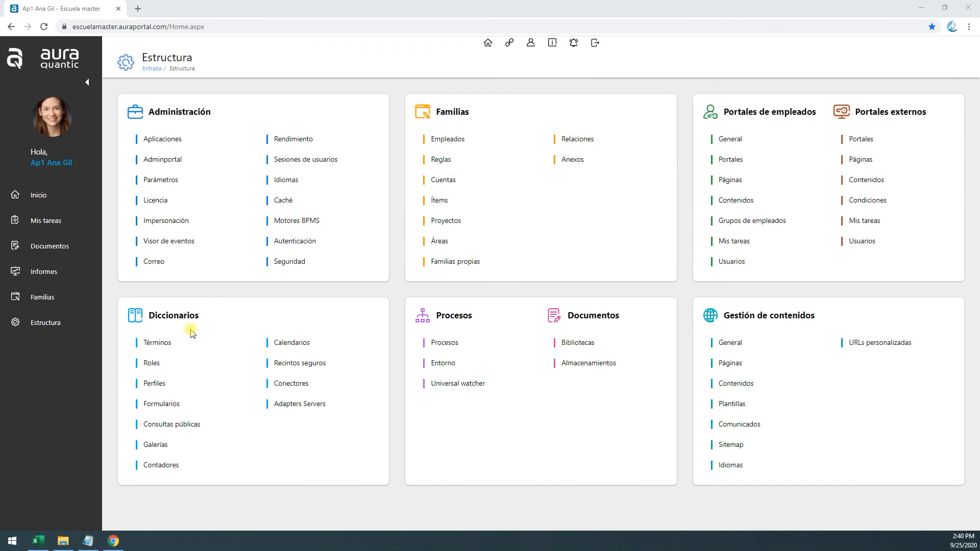
pyautogui.click(171, 426)
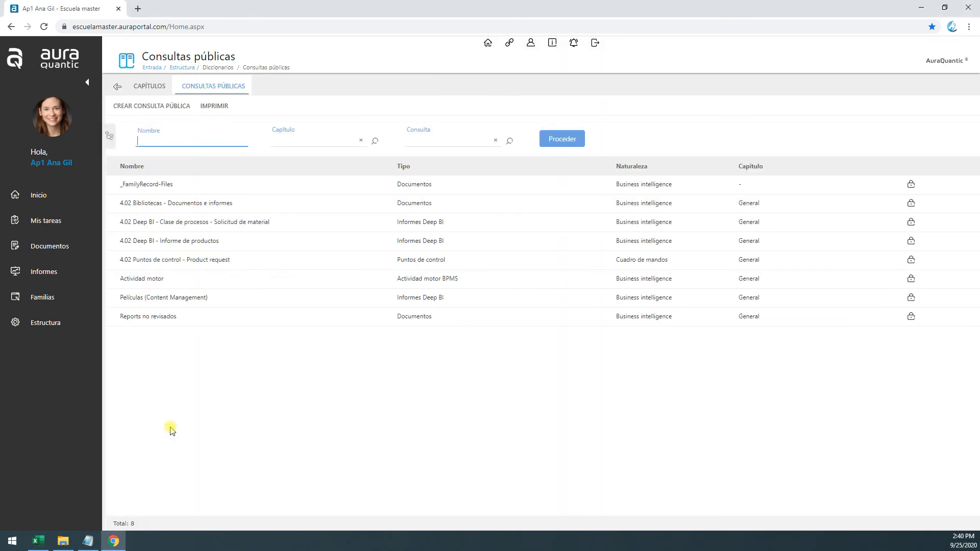
# Start a new public query named DEMO and choose Informes Deep BI as its query
pyautogui.click(132, 109)
pyautogui.write('DEMO')
pyautogui.click(440, 240)
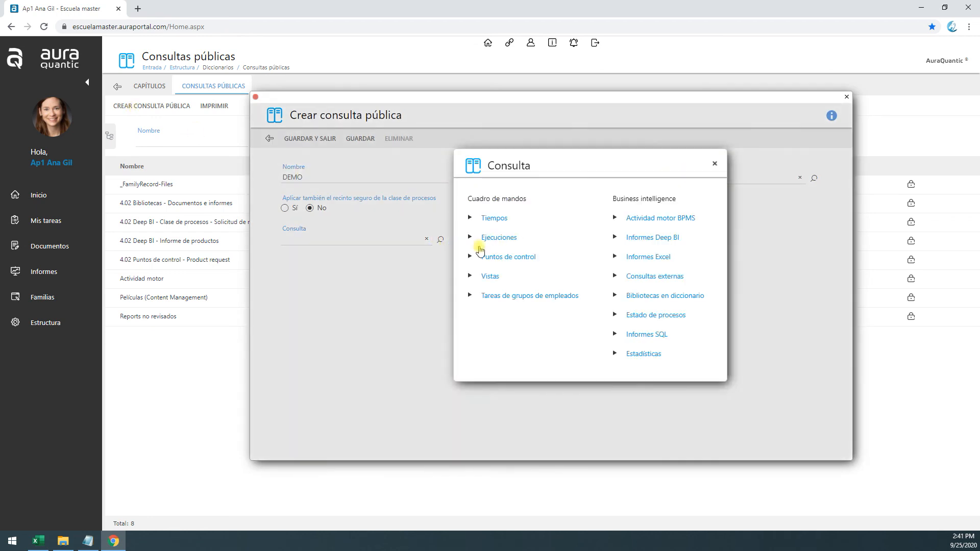
pyautogui.click(663, 246)
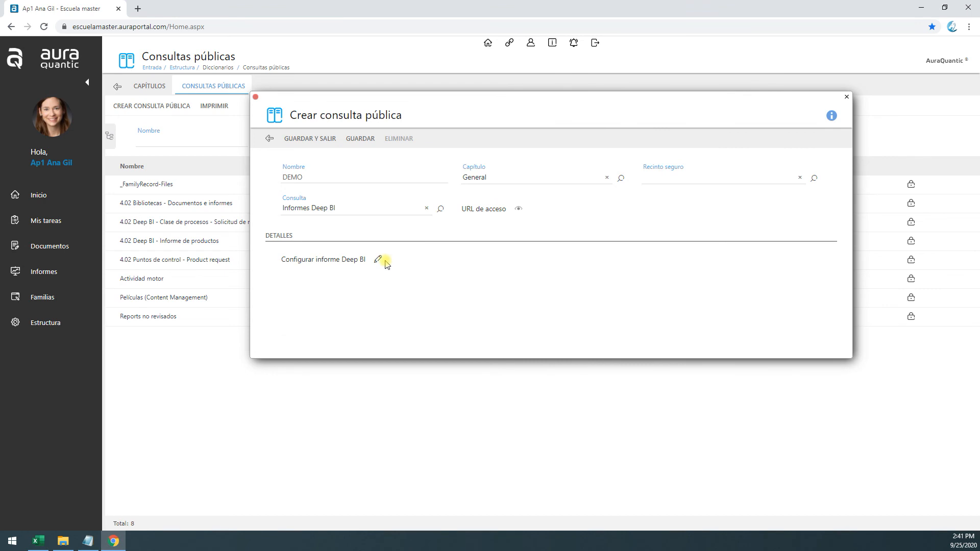
# Configure the Deep BI report on the process class 1.08 Solicitud de material with singular fields and save it
pyautogui.click(379, 261)
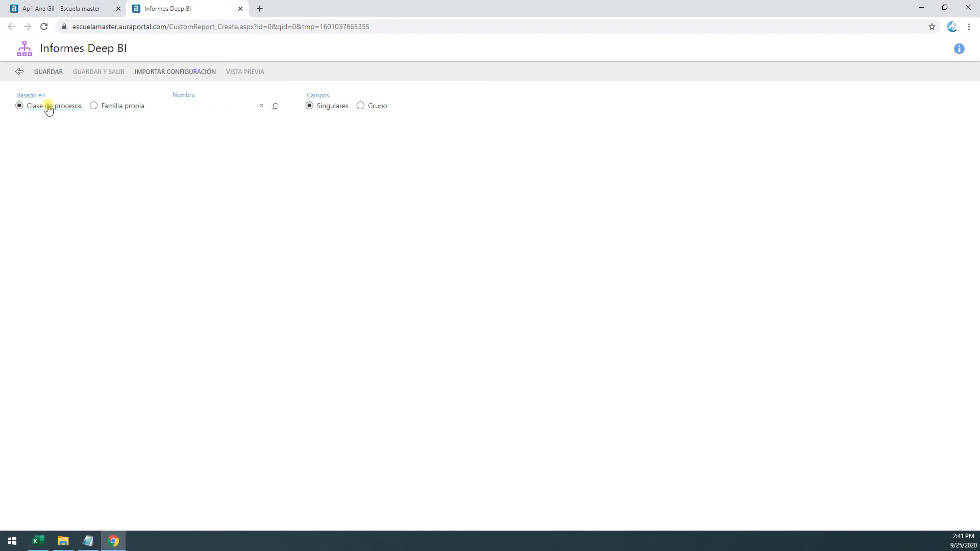
pyautogui.click(201, 106)
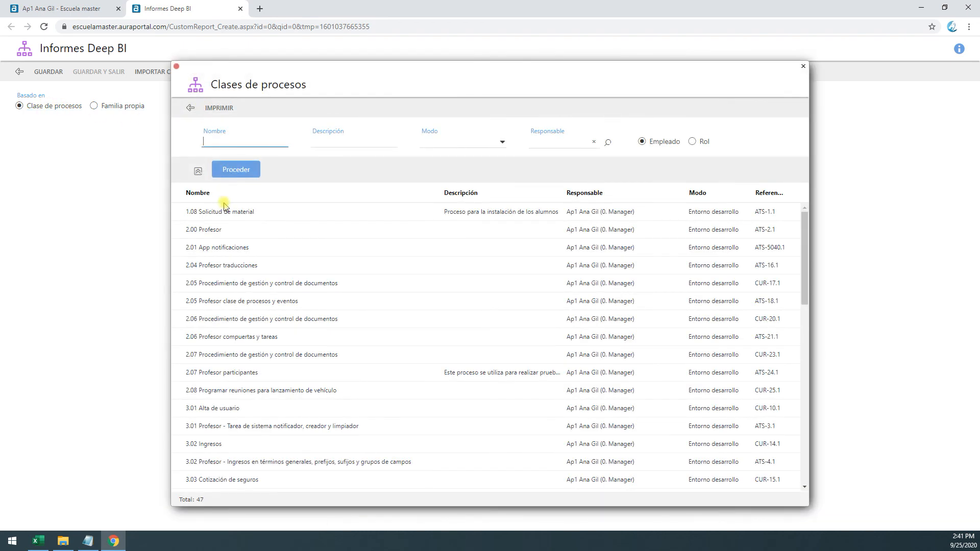
pyautogui.click(225, 211)
pyautogui.click(323, 106)
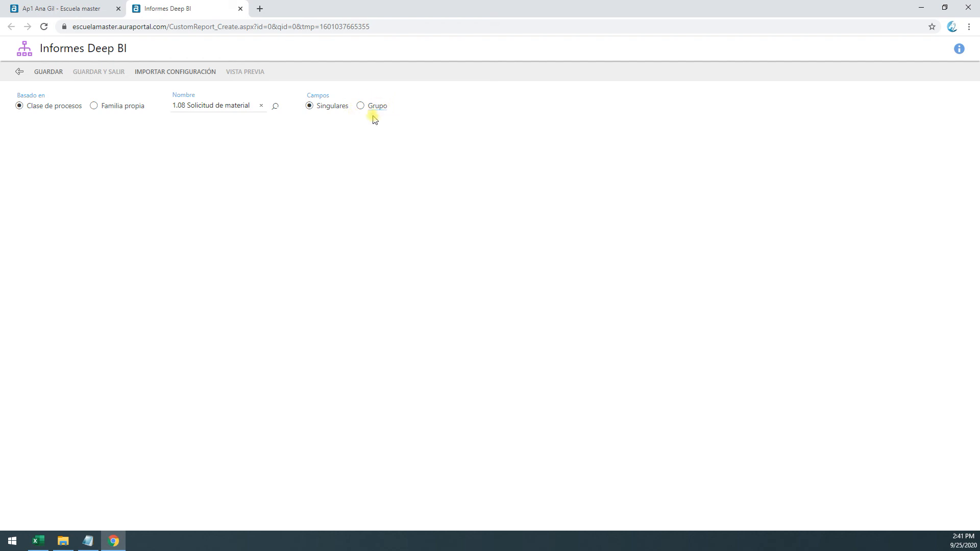
pyautogui.click(45, 72)
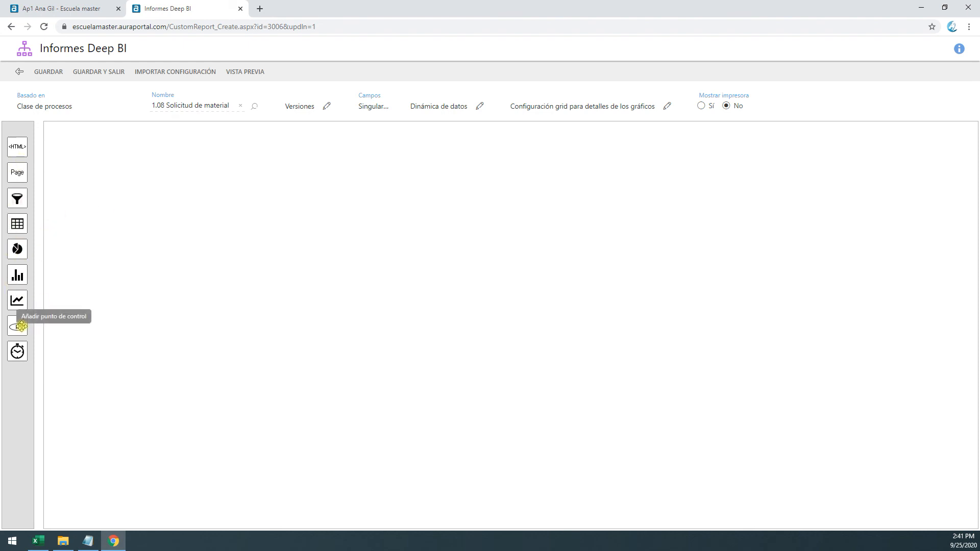
# Add a control point content to the start of the report canvas and enlarge it to about 405 × 301 px
pyautogui.moveTo(22, 326); pyautogui.dragTo(61, 305)
pyautogui.moveTo(51, 248); pyautogui.dragTo(142, 192)
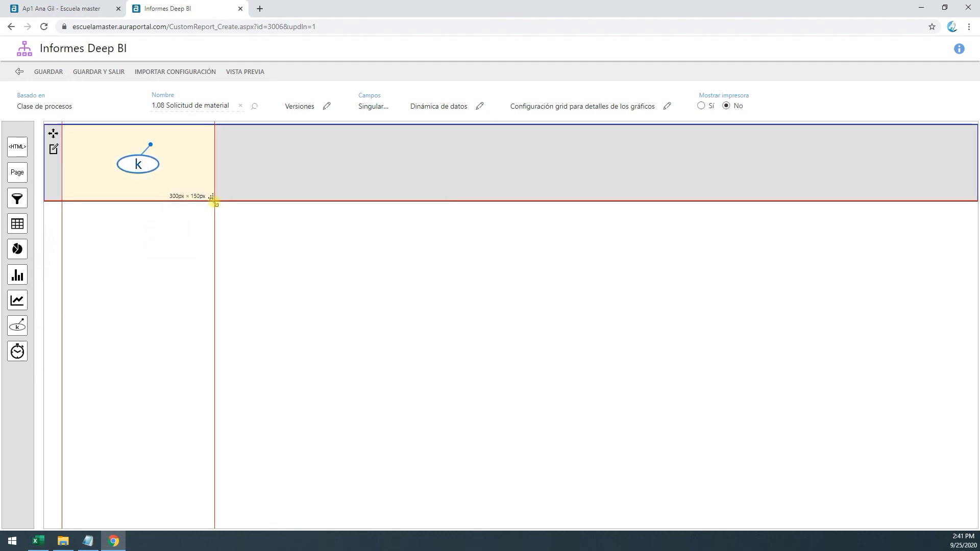
pyautogui.moveTo(212, 200); pyautogui.dragTo(266, 275)
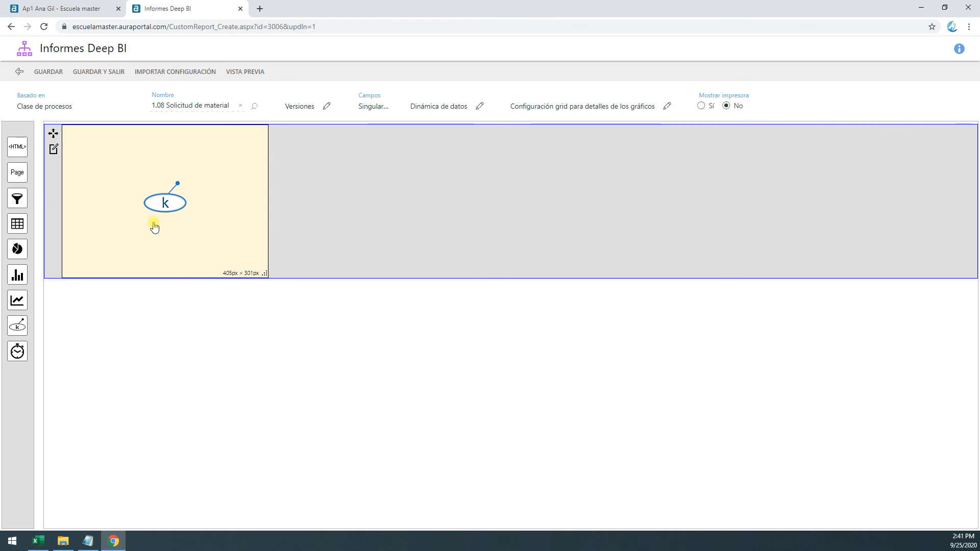
# Set the control point content to 300 px wide and 300 px high, name it Puntos de control and save it
pyautogui.doubleClick(159, 203)
pyautogui.doubleClick(204, 178)
pyautogui.write('300')
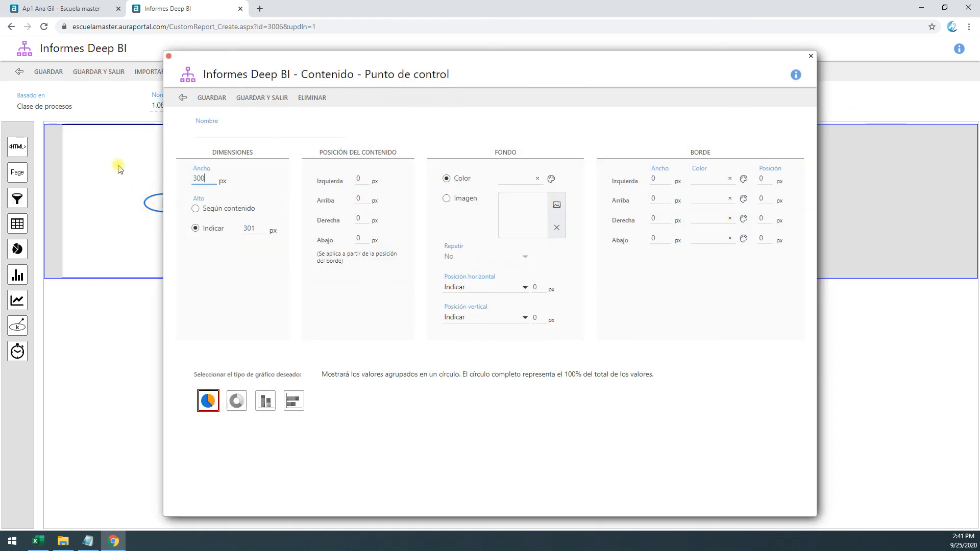
pyautogui.doubleClick(251, 229)
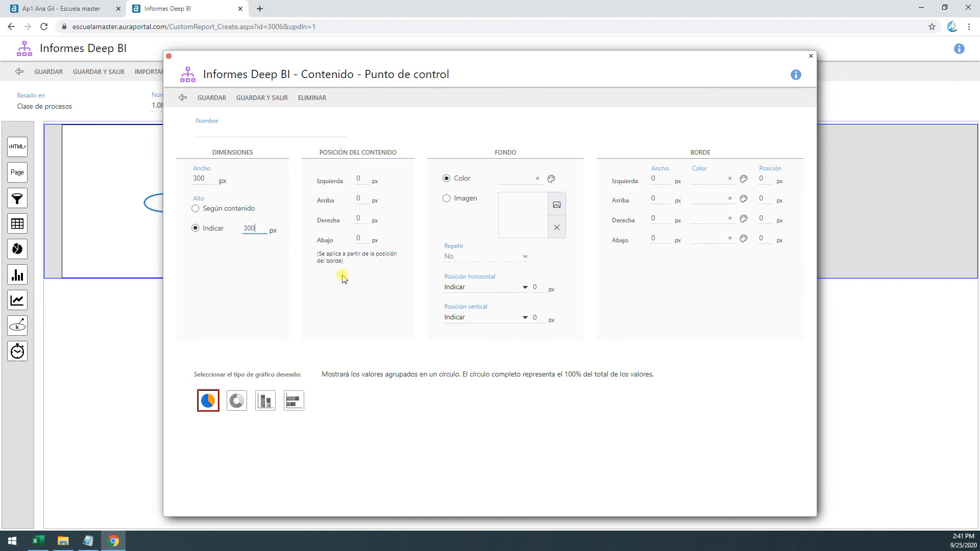
pyautogui.click(225, 132)
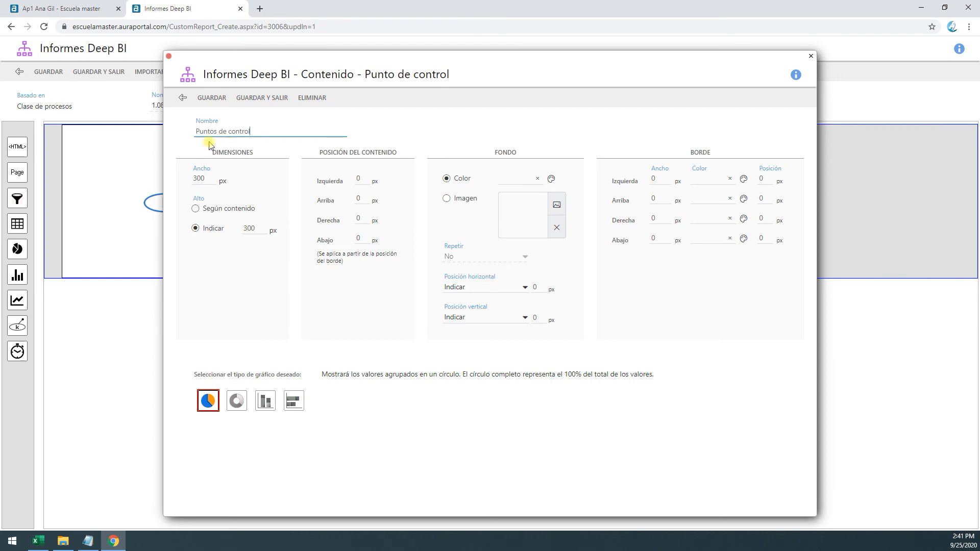
pyautogui.click(262, 98)
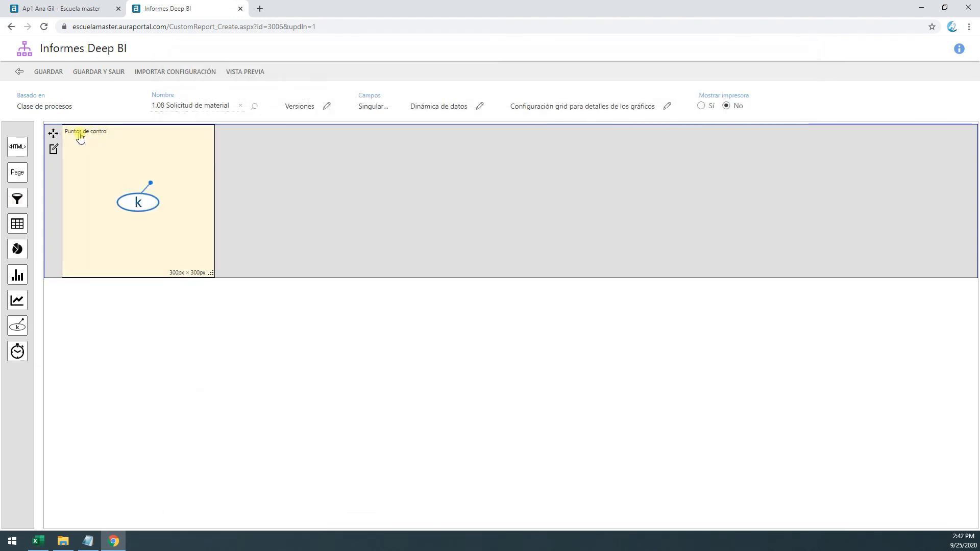
# Change the Puntos de control content to a column chart, save it and preview the report
pyautogui.doubleClick(177, 245)
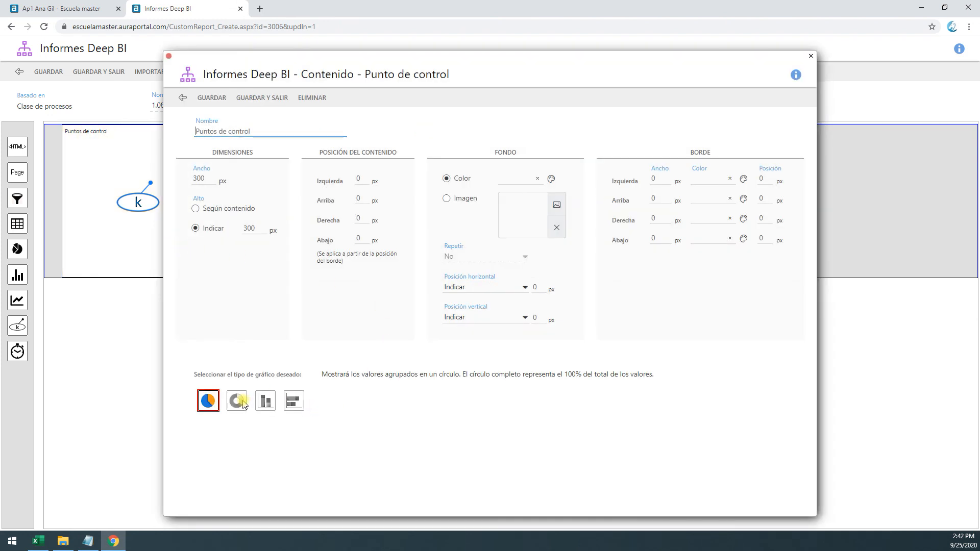
pyautogui.click(236, 401)
pyautogui.click(266, 402)
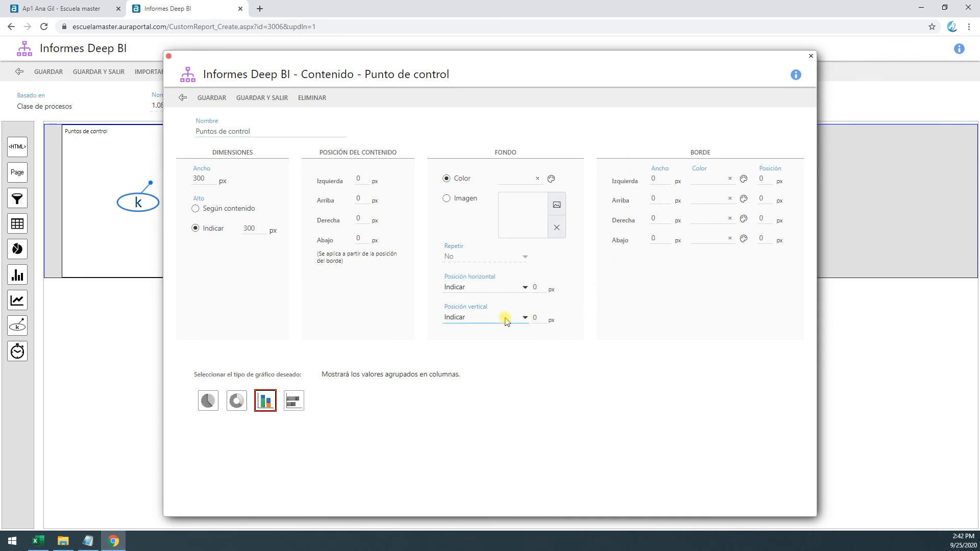
pyautogui.click(242, 98)
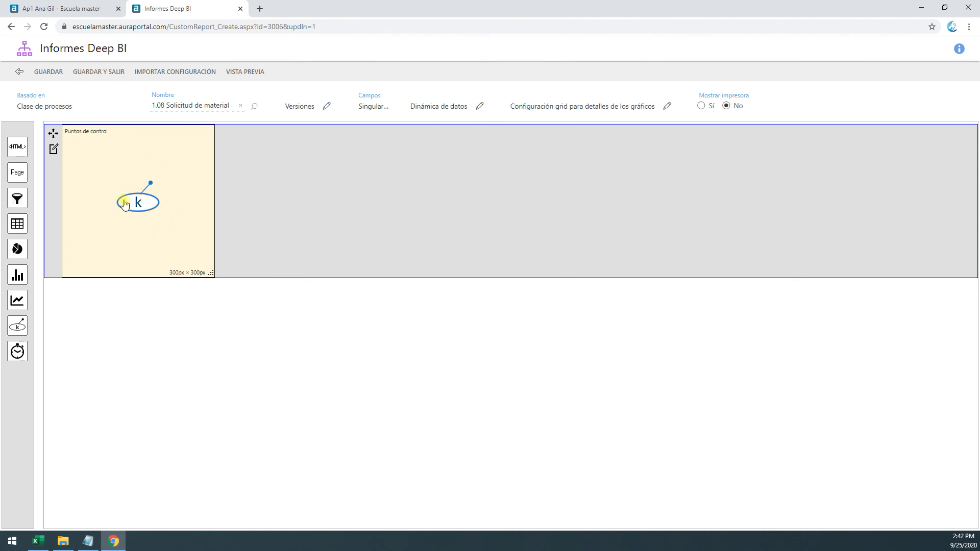
pyautogui.click(236, 73)
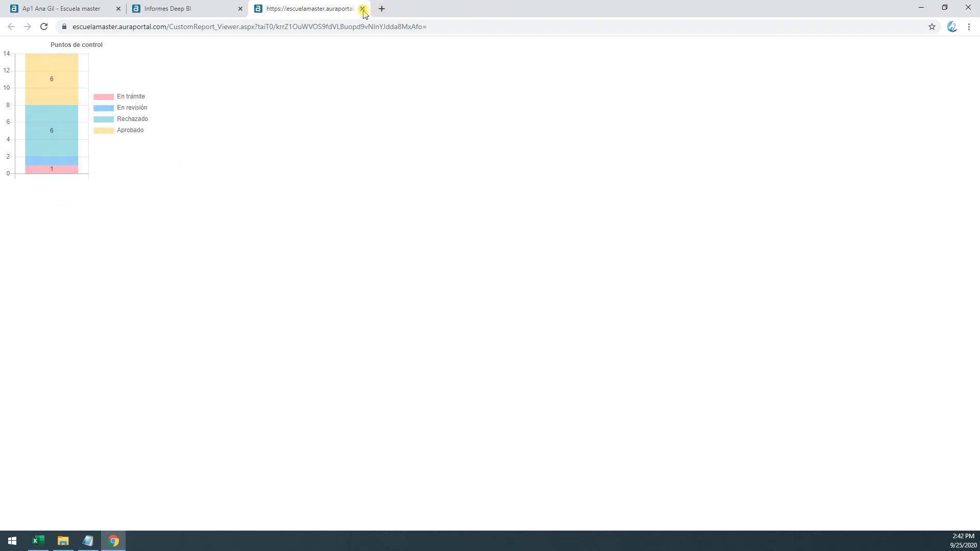
# Return to the report editor, change the Puntos de control content to a doughnut chart and save it
pyautogui.click(218, 8)
pyautogui.doubleClick(184, 214)
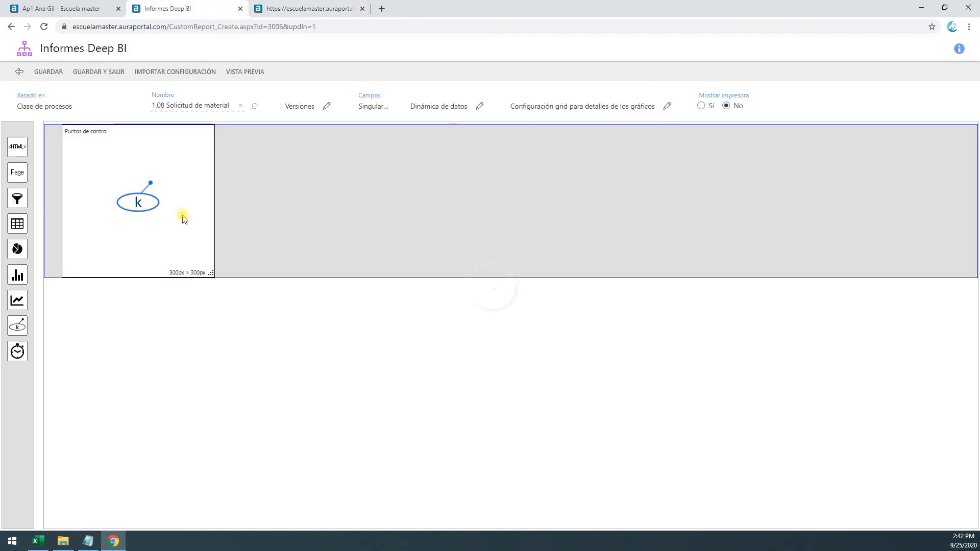
pyautogui.click(236, 400)
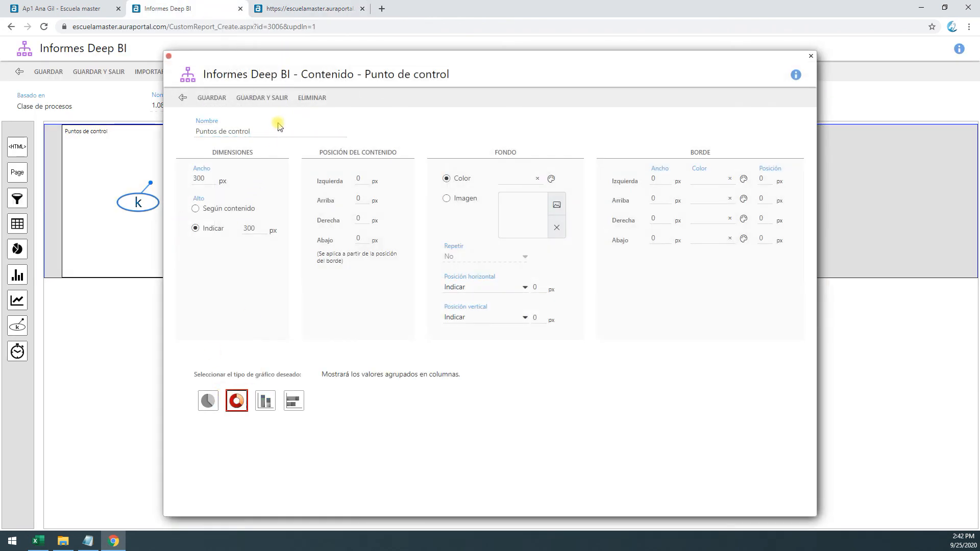
pyautogui.click(262, 98)
# Refresh the report preview, check the doughnut chart and close the preview
pyautogui.click(296, 8)
pyautogui.click(45, 26)
pyautogui.moveTo(63, 159)
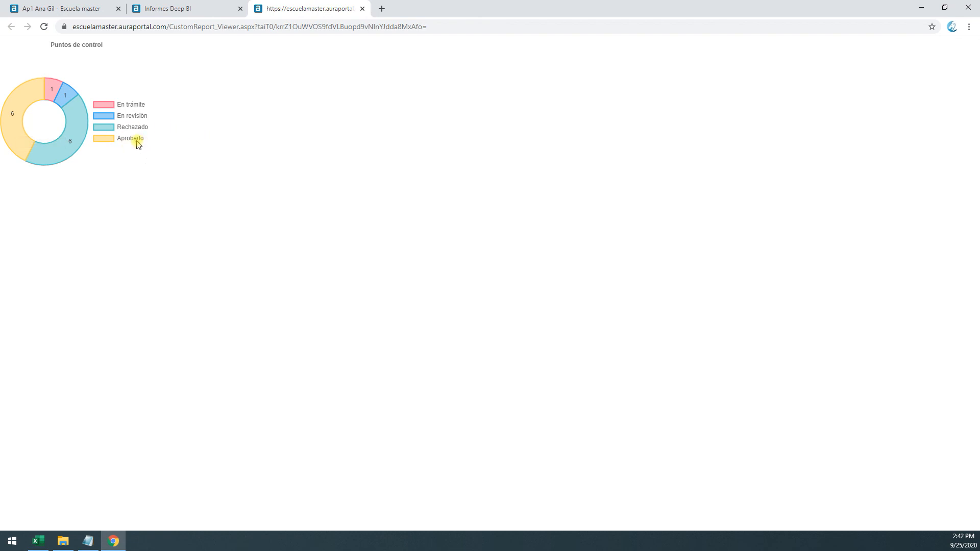
pyautogui.click(362, 8)
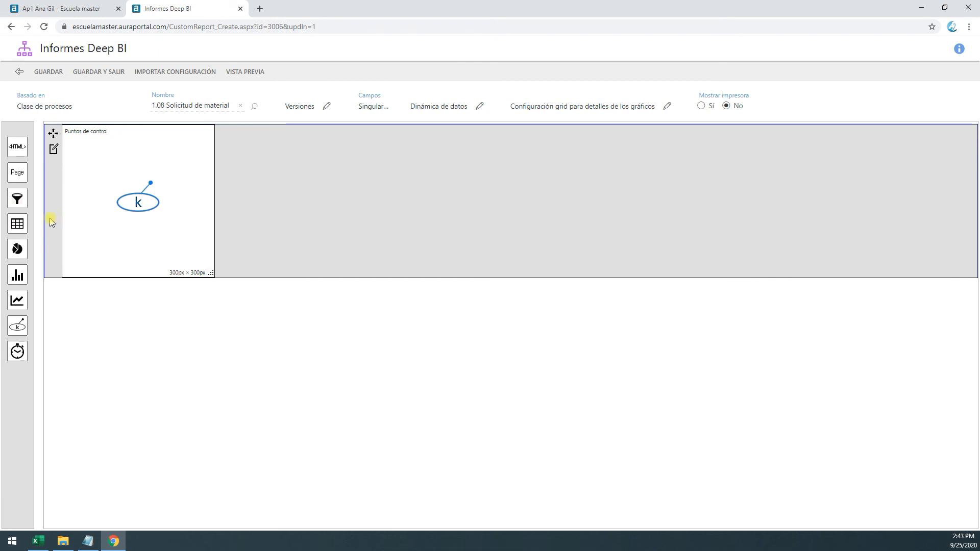
# Add a chronometry content of about 397 × 299 px beside Puntos de control, and widen Puntos de control to about 430 px
pyautogui.moveTo(17, 352); pyautogui.dragTo(219, 128)
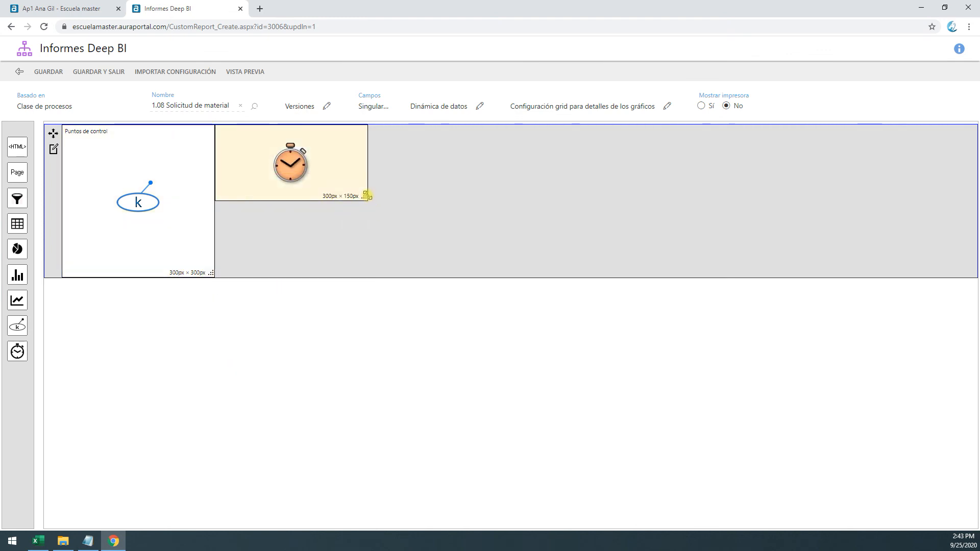
pyautogui.moveTo(365, 203); pyautogui.dragTo(414, 272)
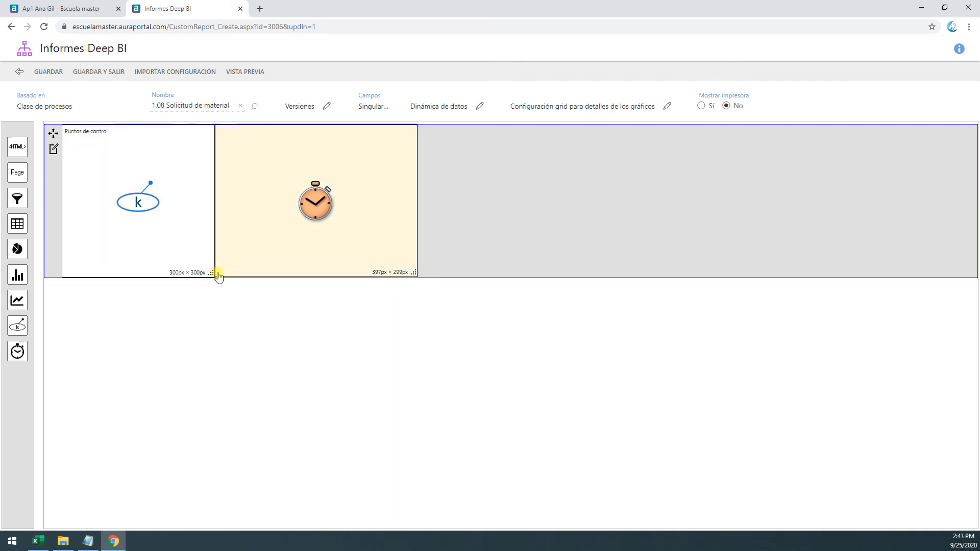
pyautogui.click(183, 96)
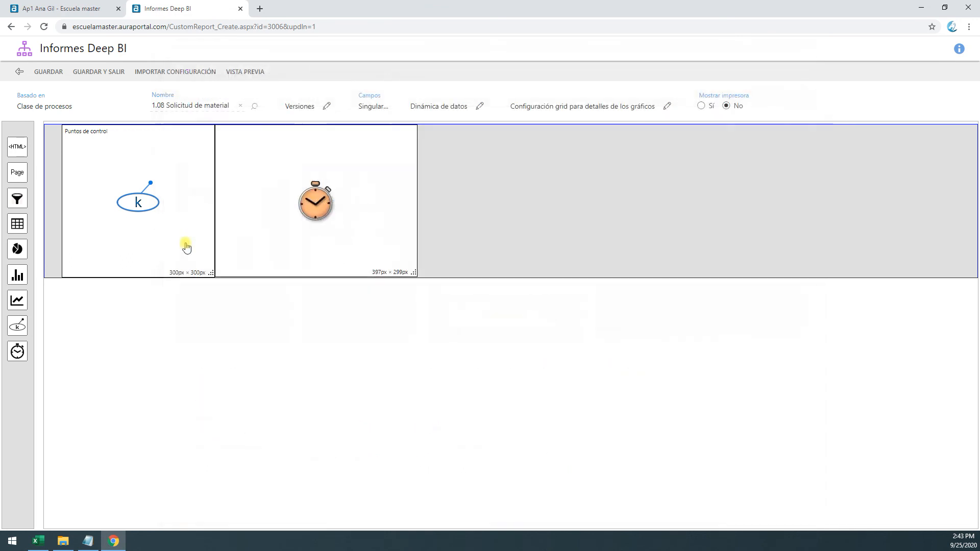
pyautogui.moveTo(211, 273); pyautogui.dragTo(279, 274)
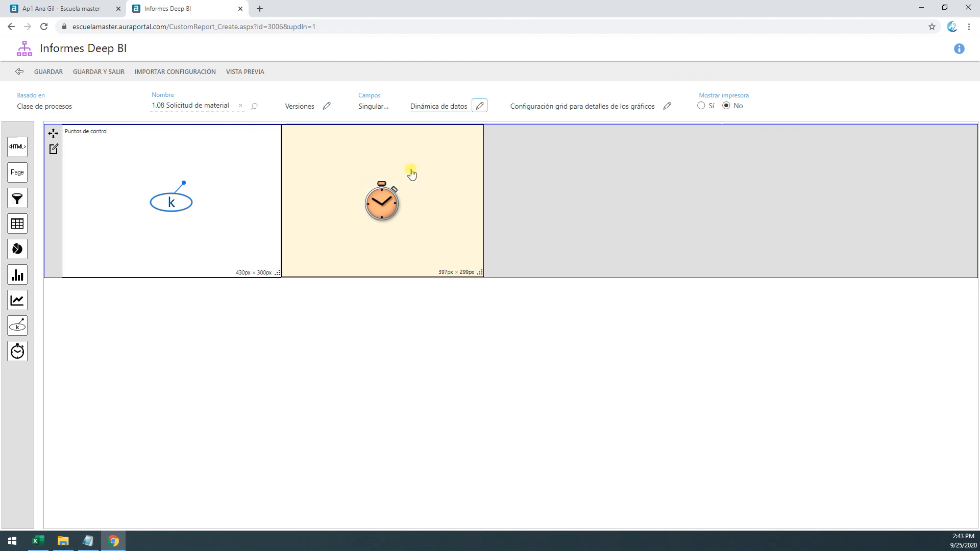
# Configure the chronometry content to show tasks, include the En curso state, and calculate alerts and alarms with Alertas, Alarmas and A tiempo
pyautogui.click(382, 187)
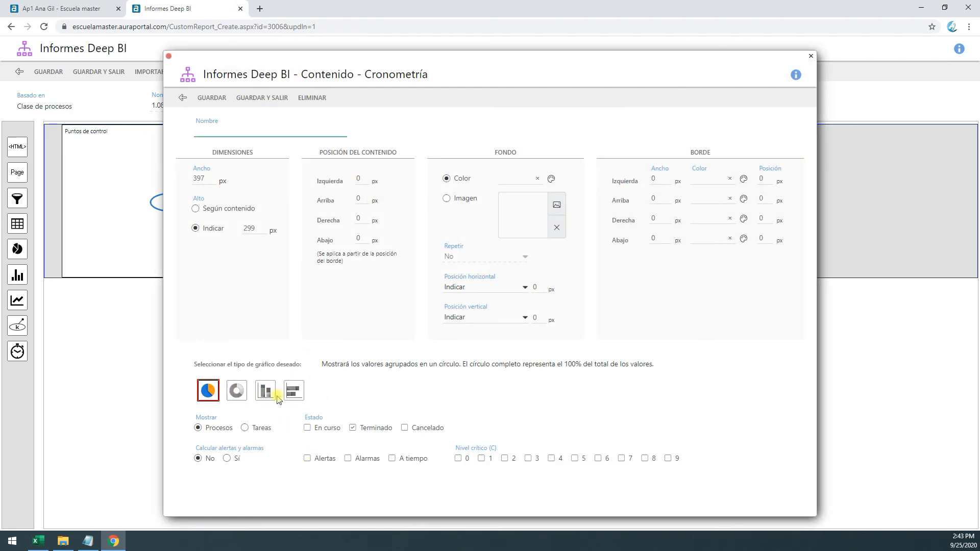
pyautogui.click(308, 428)
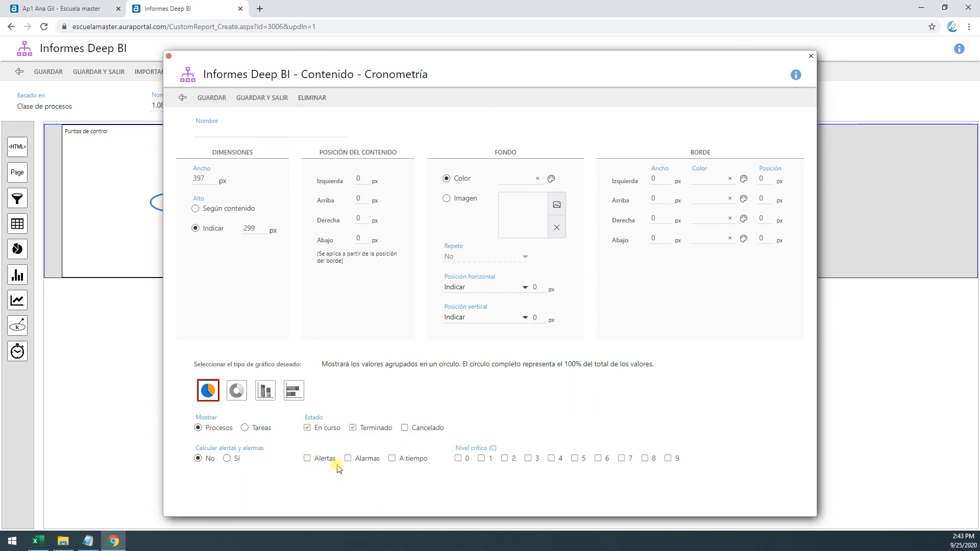
pyautogui.click(227, 458)
pyautogui.click(307, 458)
pyautogui.click(392, 458)
pyautogui.click(261, 428)
# Name the chronometry content Cronometría and save it
pyautogui.click(241, 130)
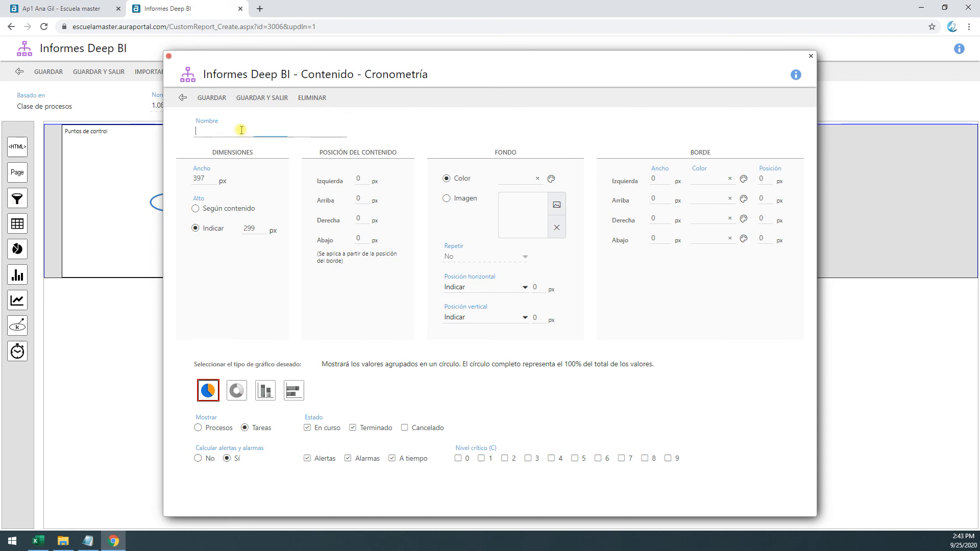
pyautogui.doubleClick(385, 76)
pyautogui.hotkey('ctrl', 'c')
pyautogui.click(269, 133)
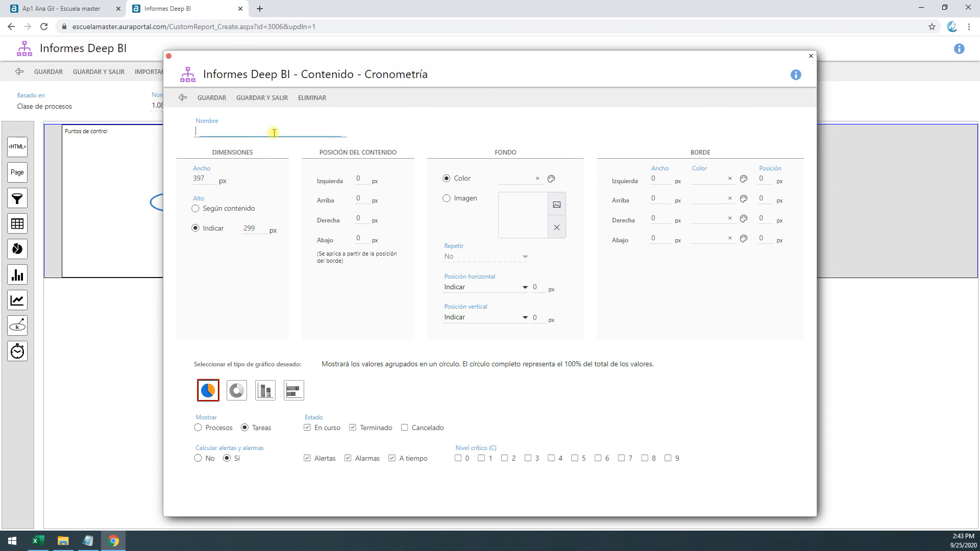
pyautogui.hotkey('ctrl', 'v')
pyautogui.click(262, 97)
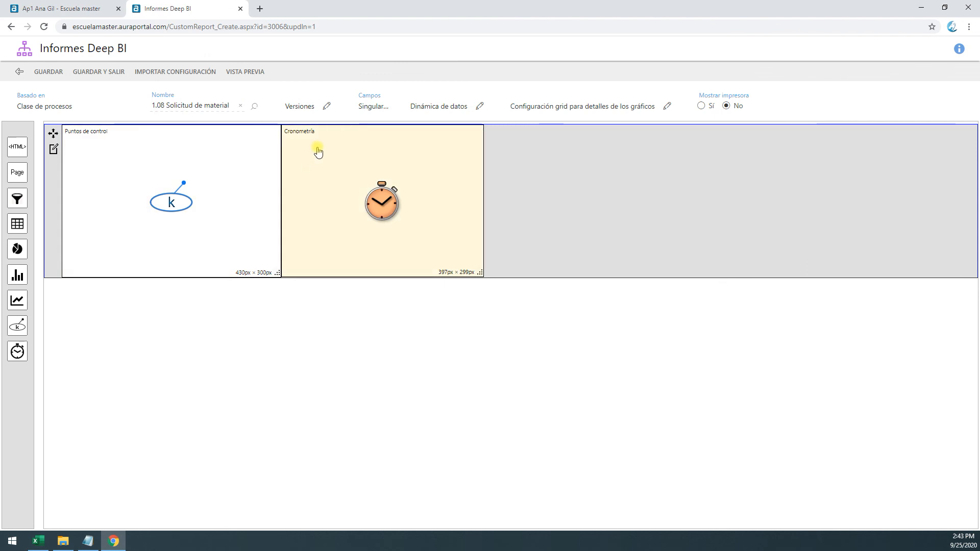
# Preview the report, try to open the details of the doughnut chart's Rechazado segment and dismiss the message
pyautogui.click(250, 74)
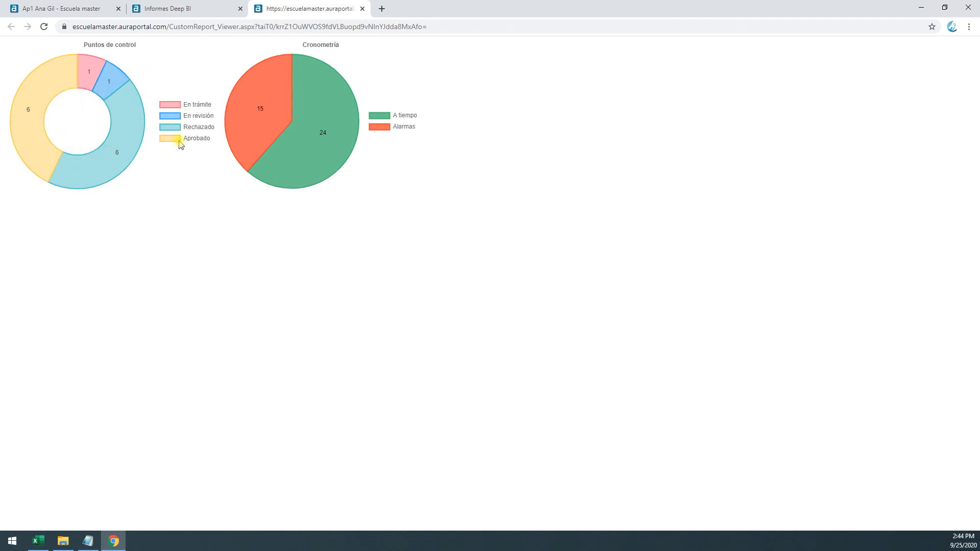
pyautogui.click(125, 156)
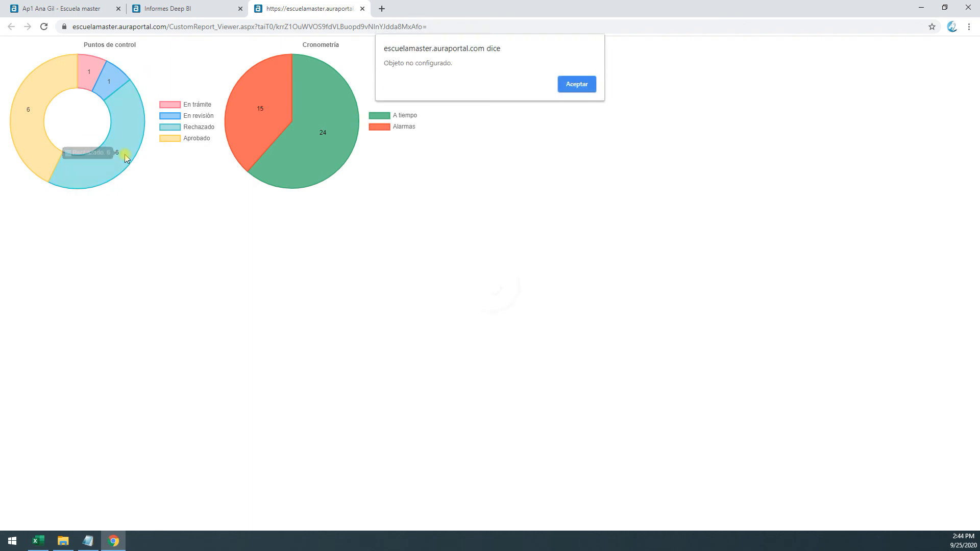
pyautogui.moveTo(384, 65); pyautogui.dragTo(455, 64)
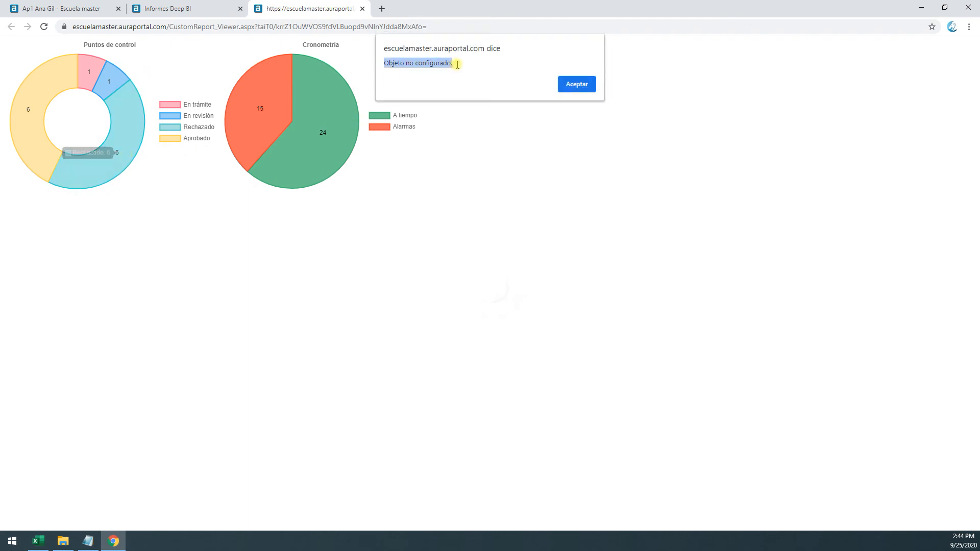
pyautogui.click(576, 84)
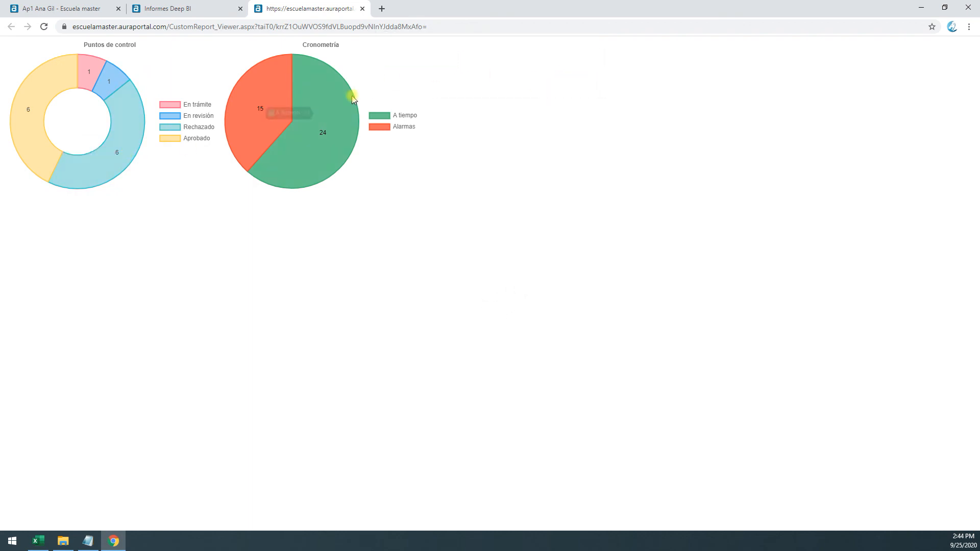
# Add a grid content next to Cronometría in the report editor, set it to 300 × 300 px and save it
pyautogui.click(201, 6)
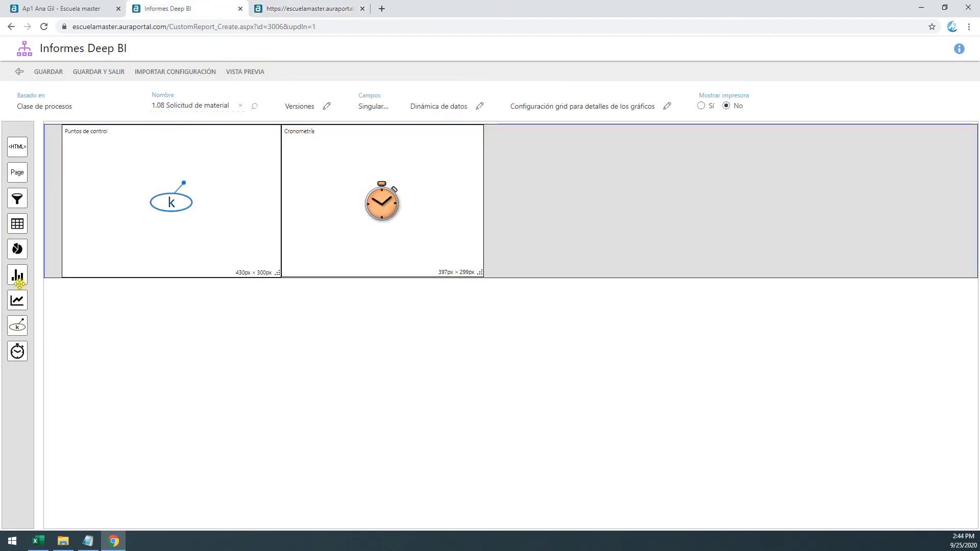
pyautogui.moveTo(15, 231); pyautogui.dragTo(641, 219)
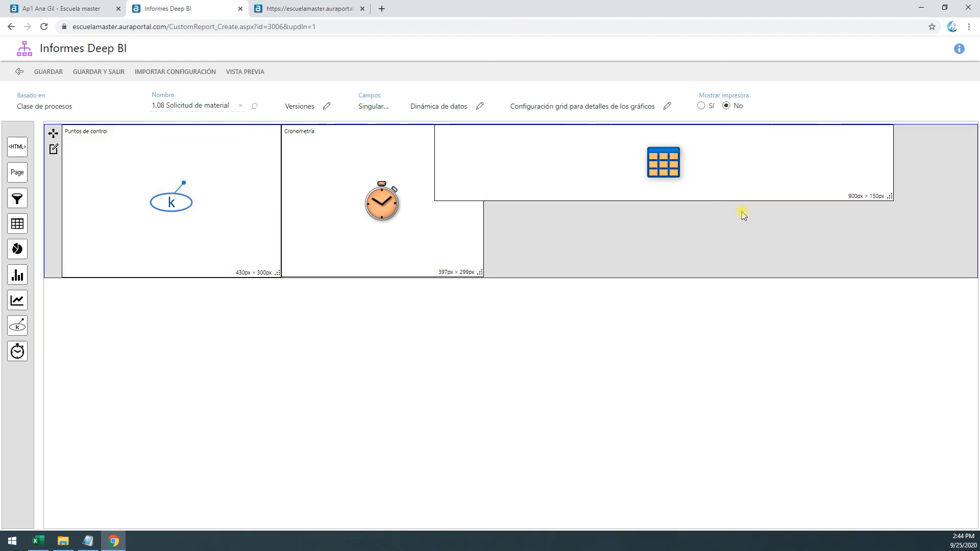
pyautogui.click(848, 168)
pyautogui.click(188, 159)
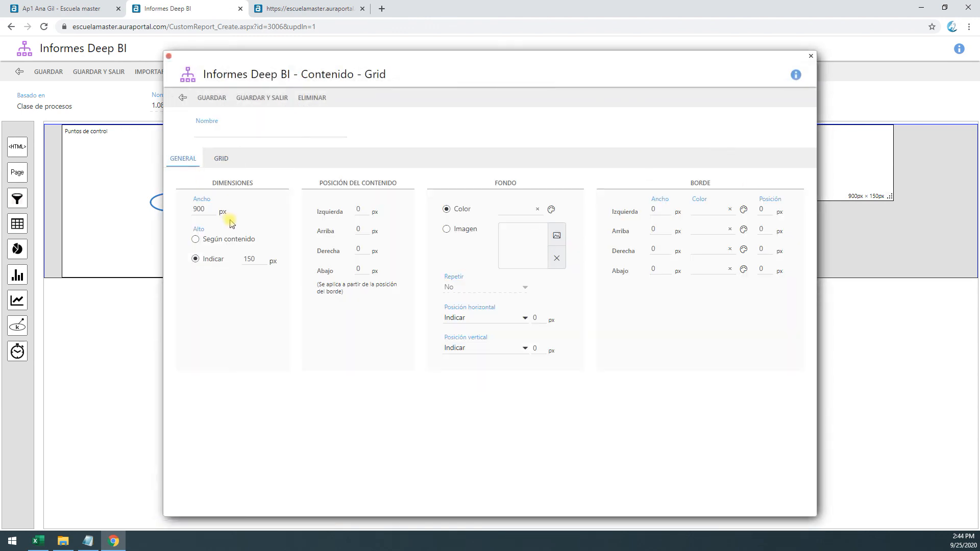
pyautogui.moveTo(158, 213); pyautogui.dragTo(145, 217)
pyautogui.moveTo(268, 262); pyautogui.dragTo(213, 269)
pyautogui.click(272, 99)
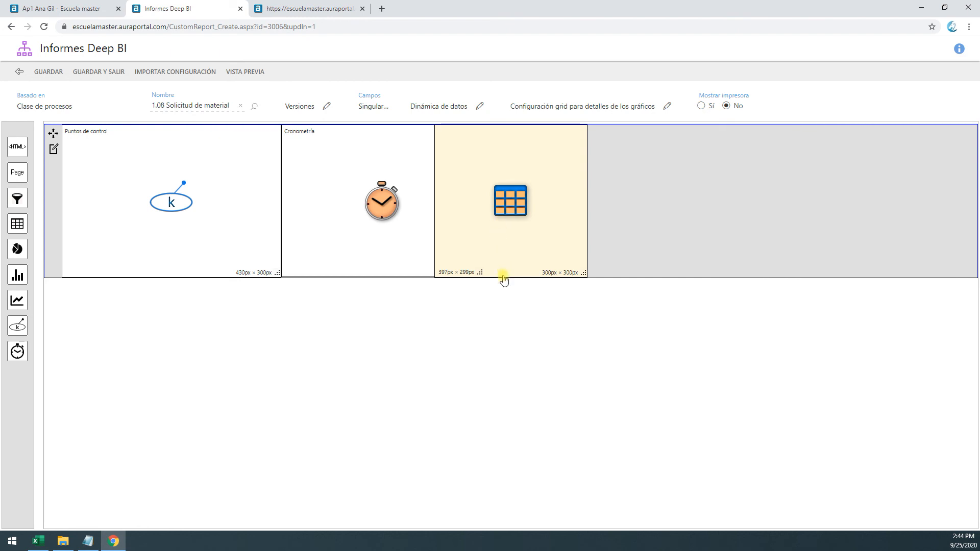
# Configure the grid content to show Mis tareas pendientes for the class TP.1 SUPERVISOR Aprueba o rechaza as Resumen
pyautogui.doubleClick(518, 232)
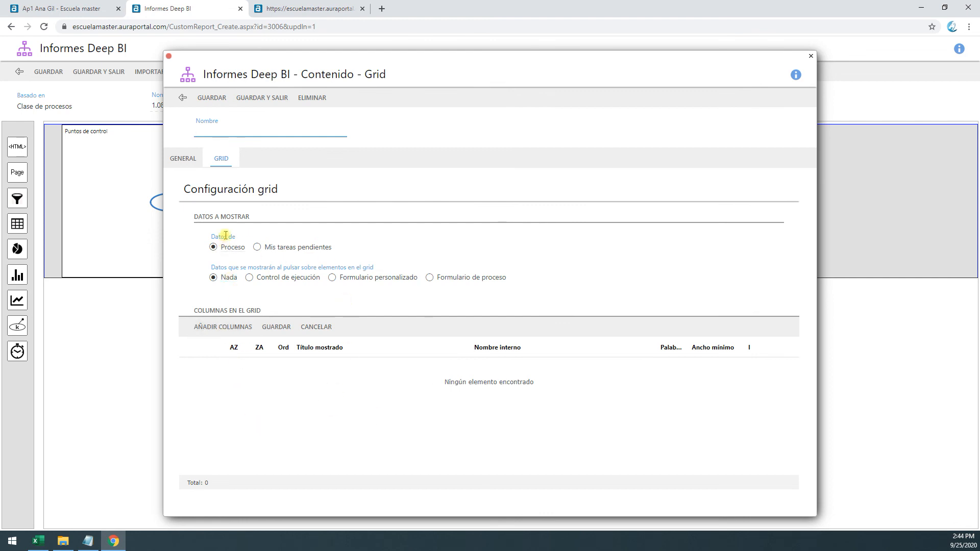
pyautogui.click(274, 250)
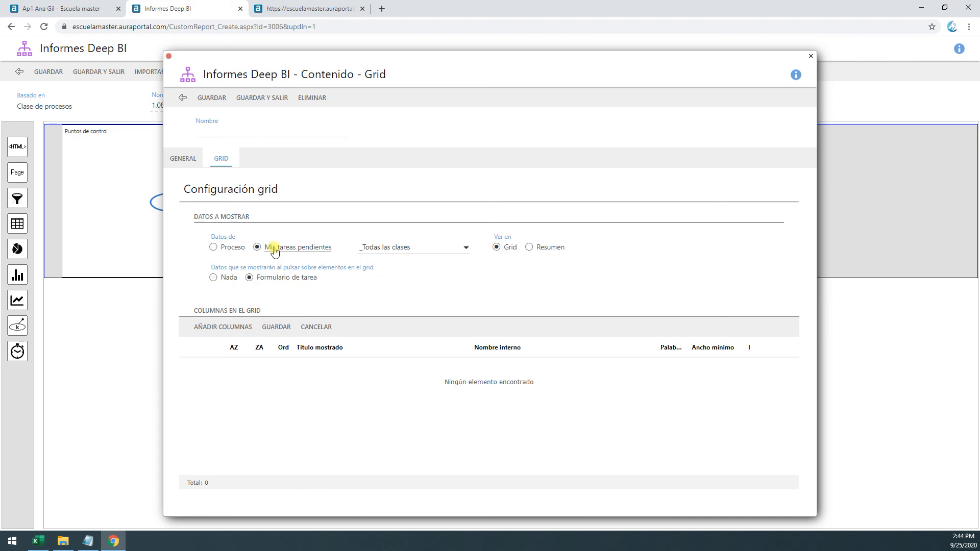
pyautogui.click(400, 247)
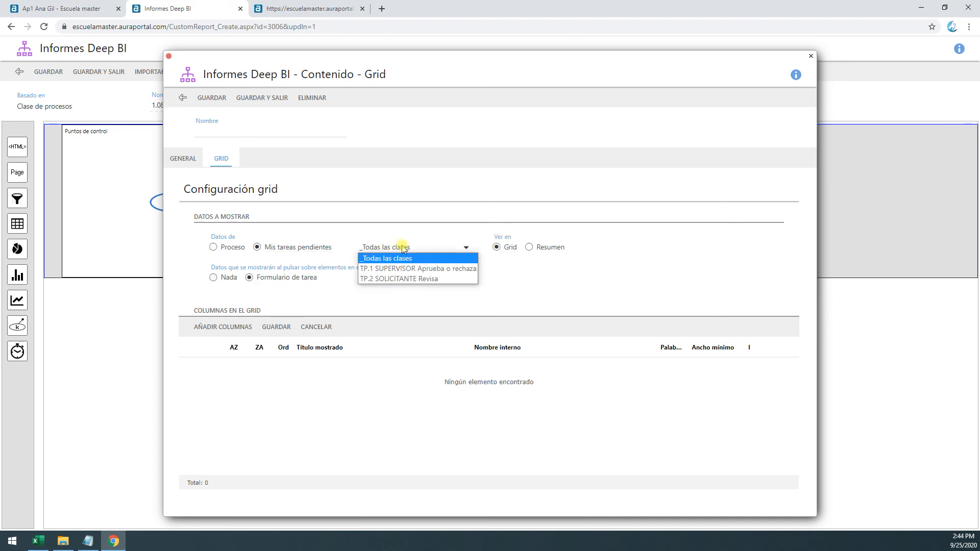
pyautogui.click(419, 269)
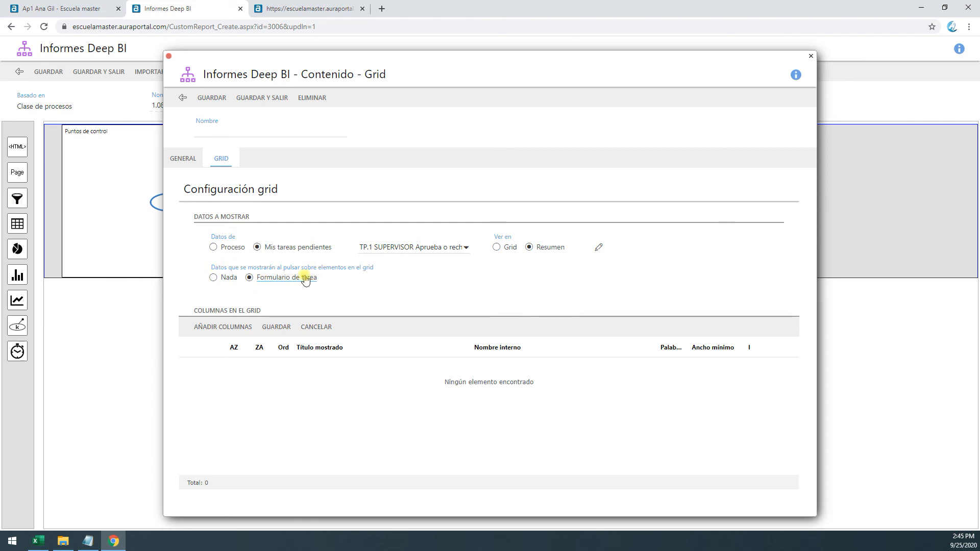
# Review the Resumen header, body and footer settings, save them as they are, and save the grid content
pyautogui.click(599, 247)
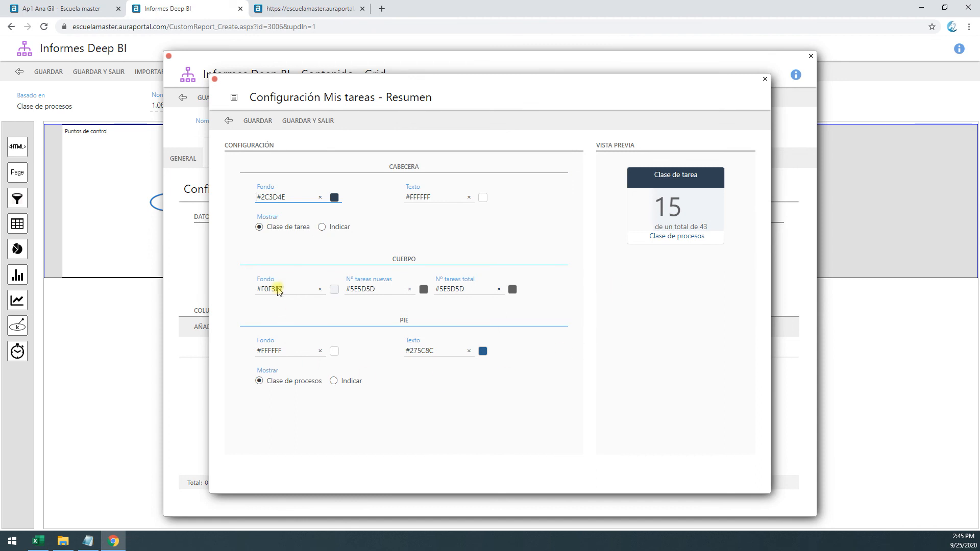
pyautogui.click(308, 121)
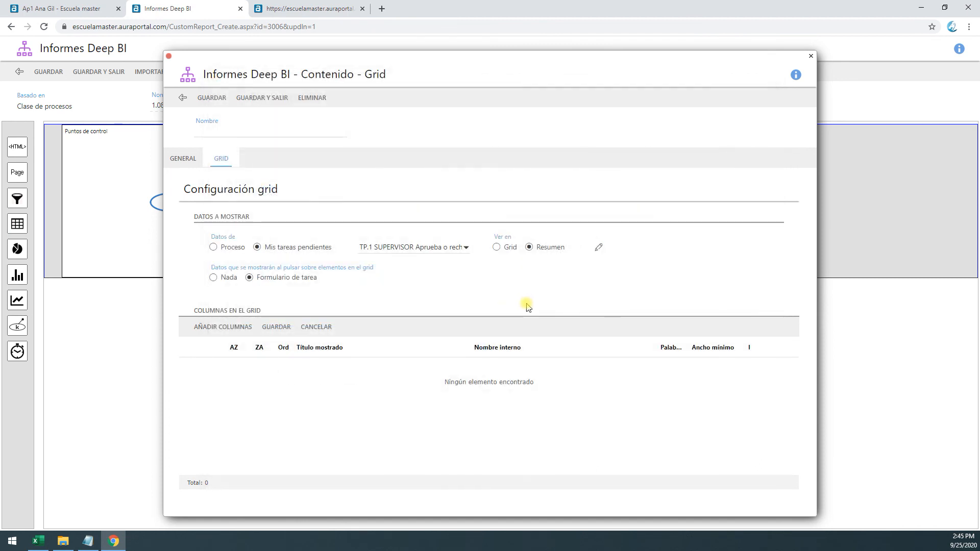
pyautogui.click(600, 247)
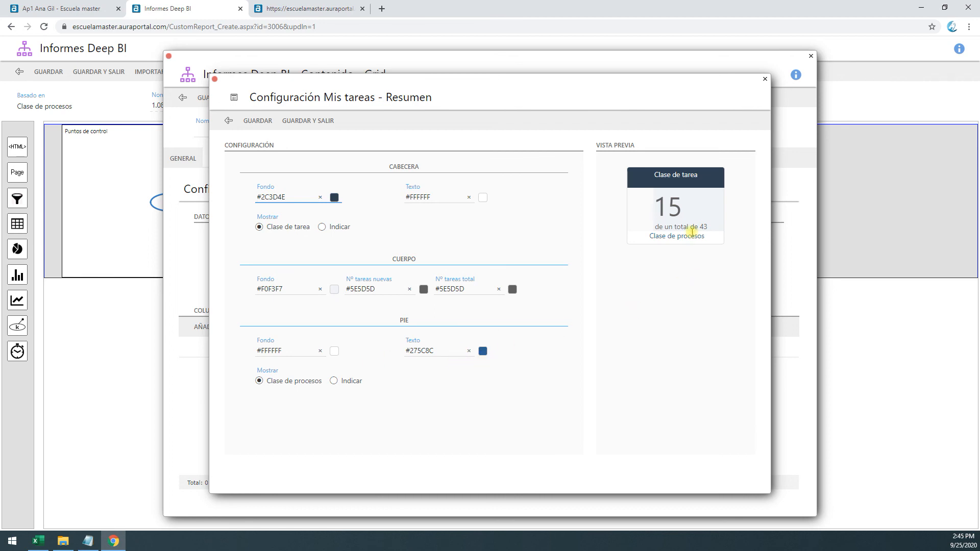
pyautogui.click(245, 121)
pyautogui.click(249, 99)
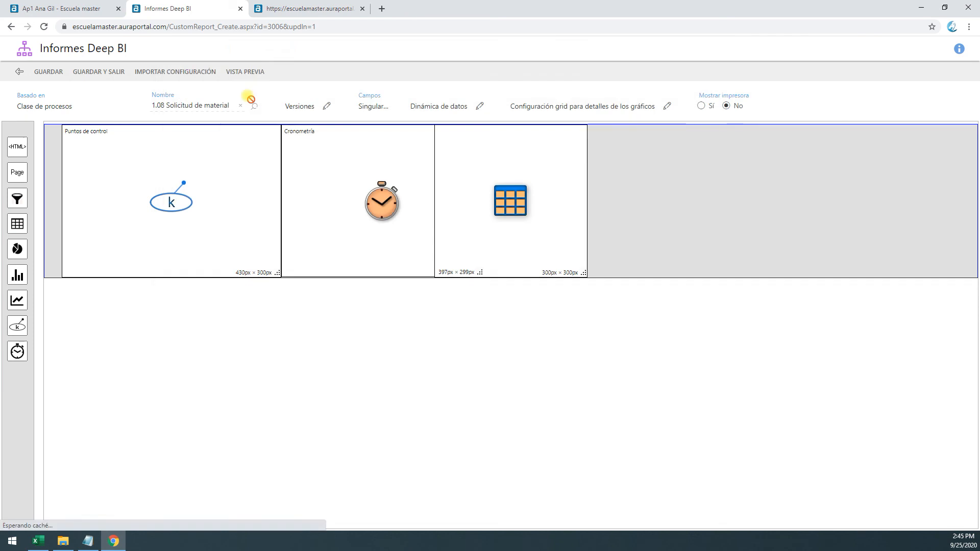
# Refresh the report preview and open and close the task list from the SUPERVISOR Aprueba o rechaza summary card
pyautogui.click(313, 9)
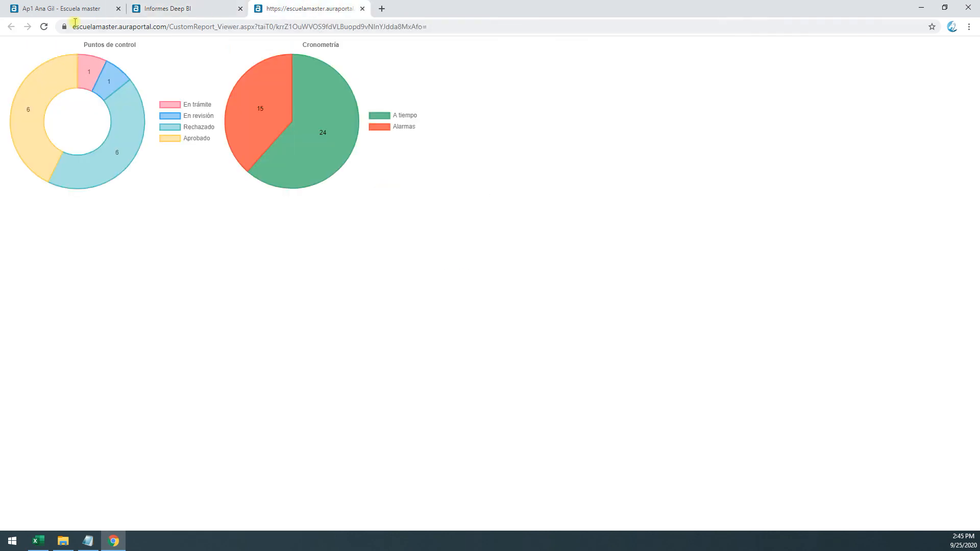
pyautogui.click(43, 26)
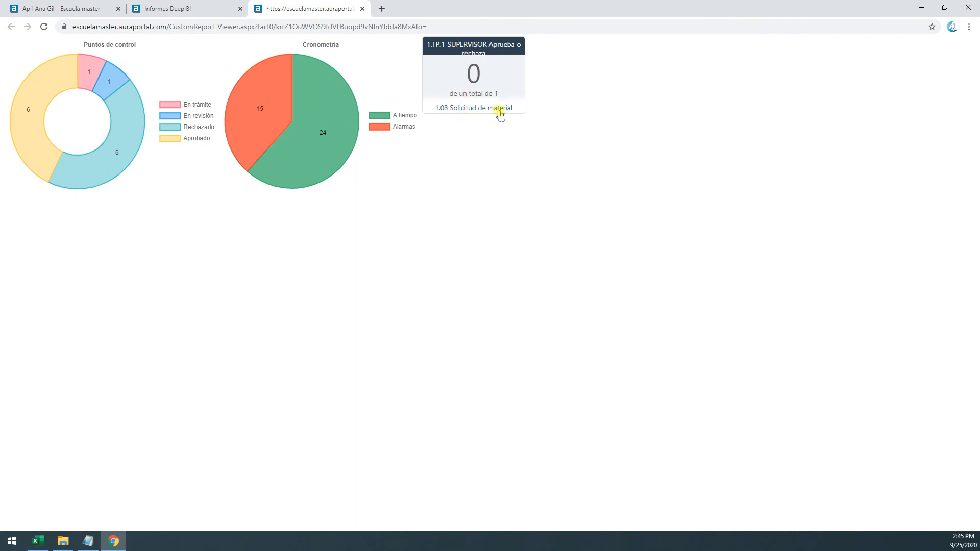
pyautogui.click(473, 75)
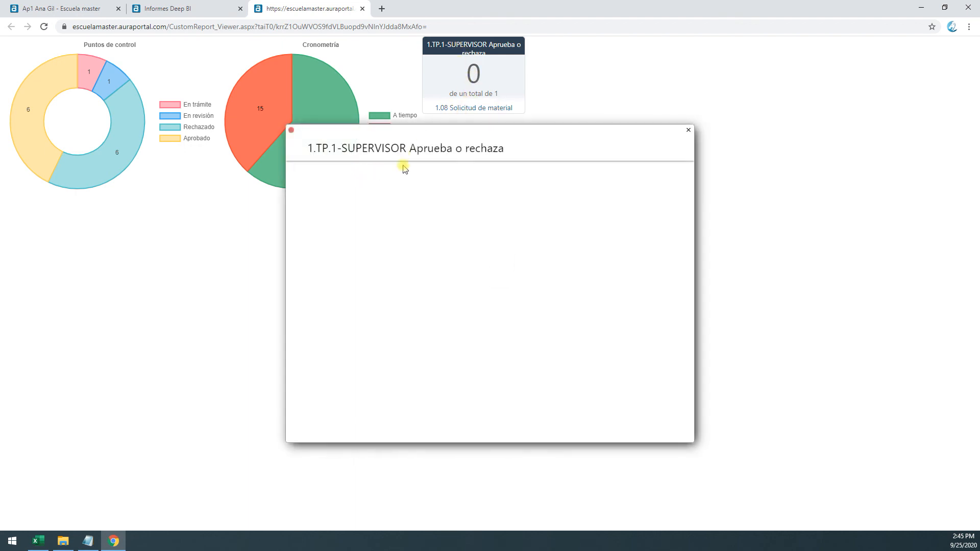
pyautogui.click(688, 131)
pyautogui.click(512, 110)
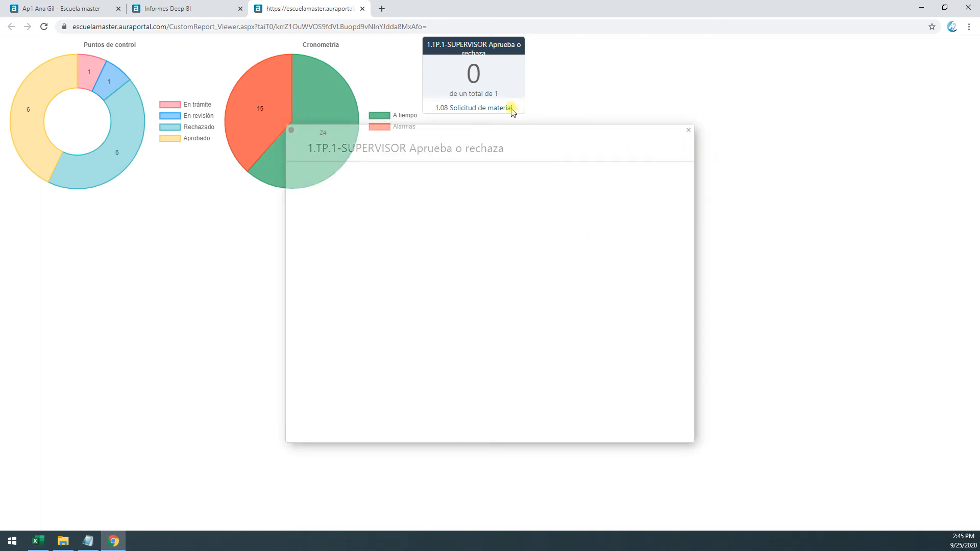
pyautogui.click(688, 131)
# Add a second grid content to the report's row, set it to show Mis tareas pendientes as Resumen, and save it
pyautogui.click(204, 7)
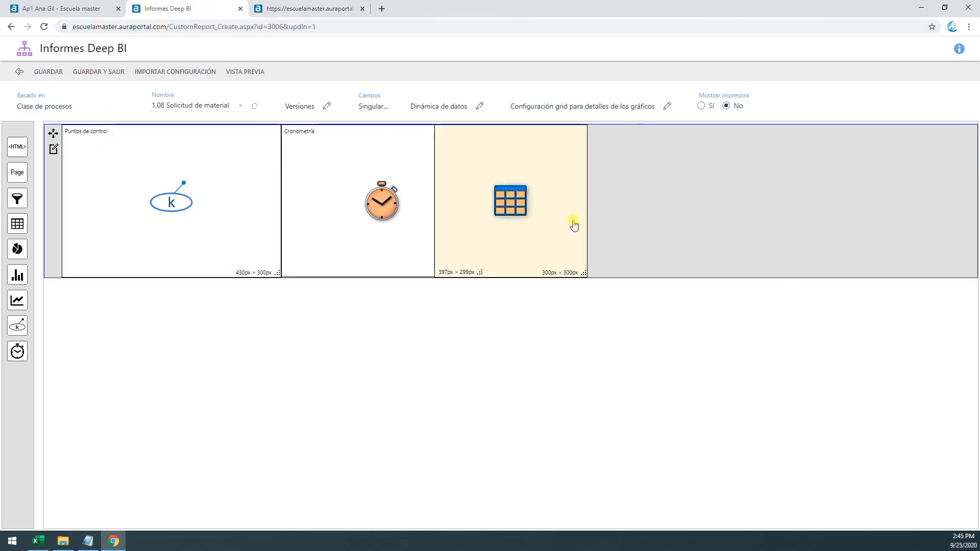
pyautogui.moveTo(17, 226); pyautogui.dragTo(593, 172)
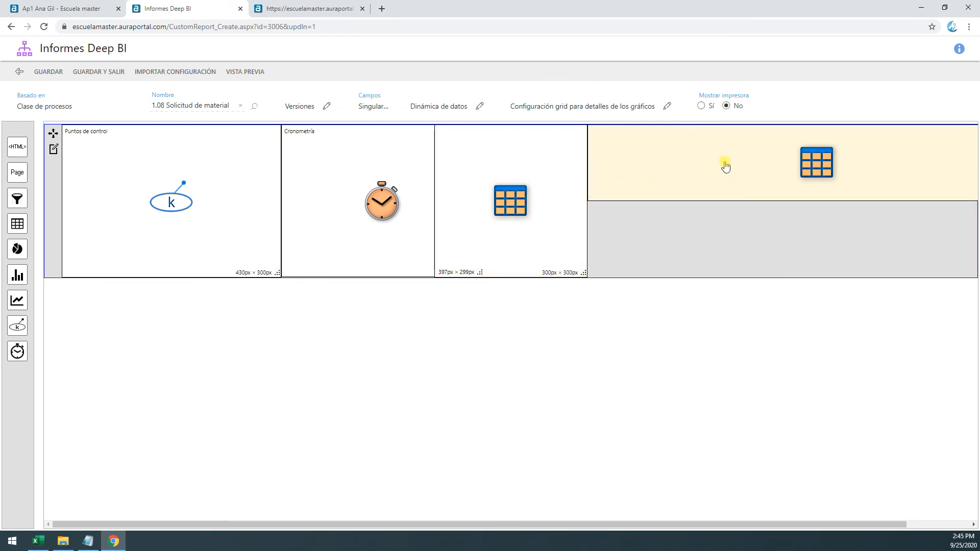
pyautogui.click(691, 166)
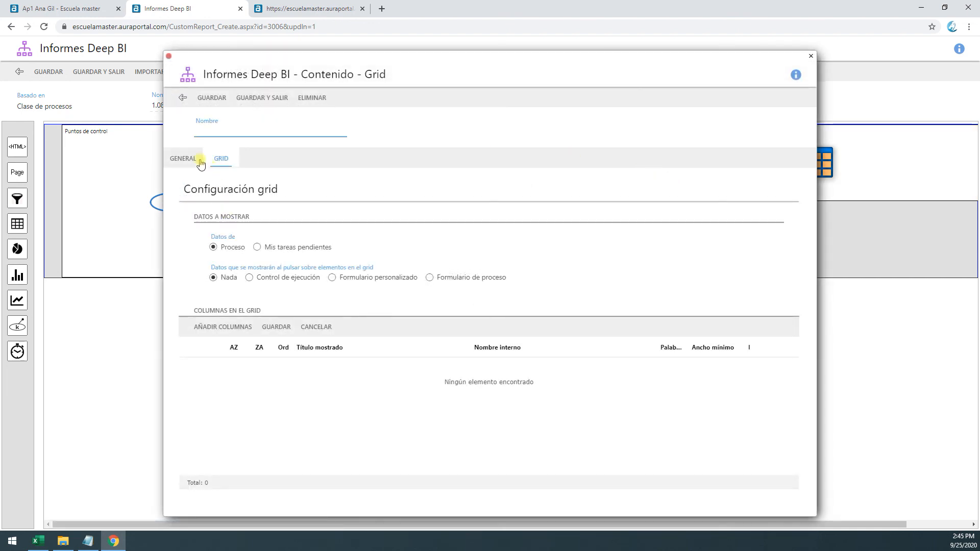
pyautogui.click(257, 247)
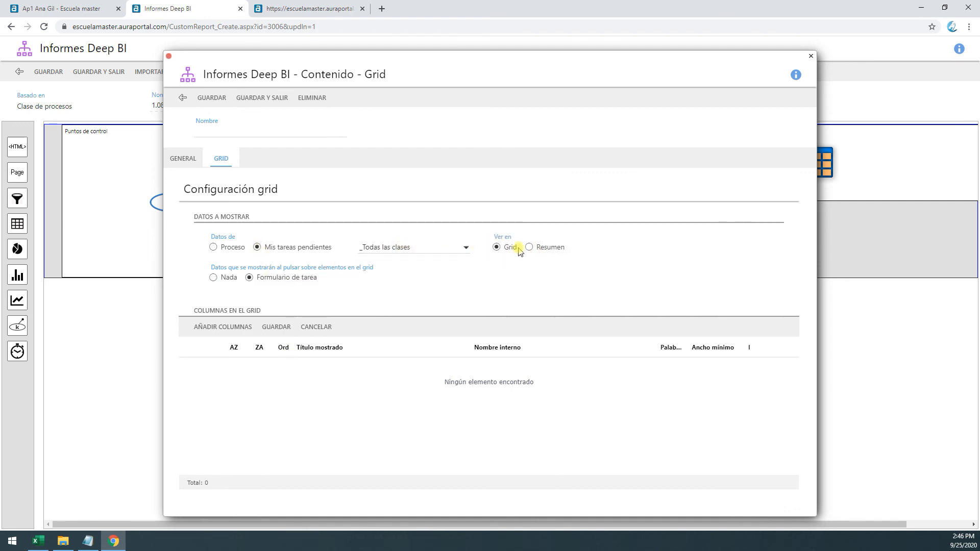
pyautogui.click(529, 248)
pyautogui.click(271, 108)
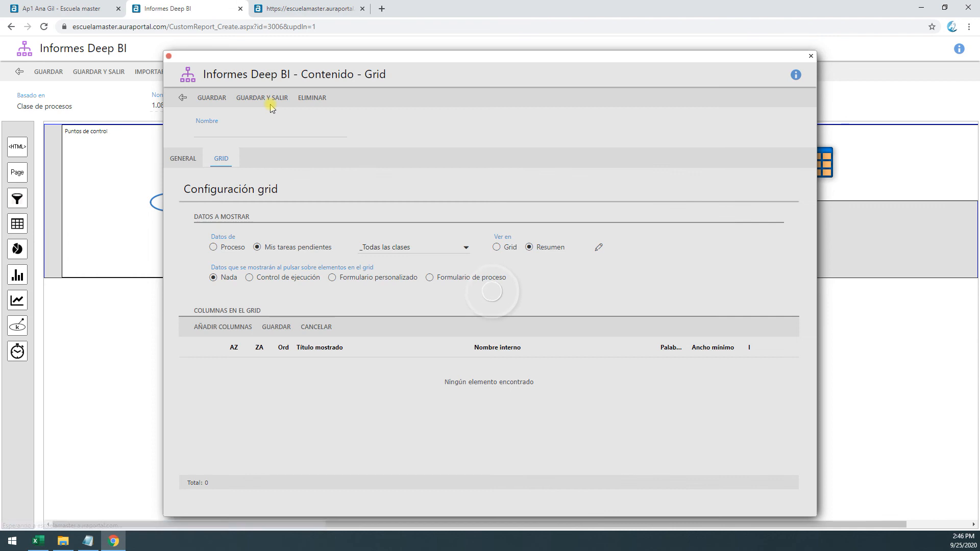
# Set the second grid content's dimensions to 300 × 300 px
pyautogui.click(733, 177)
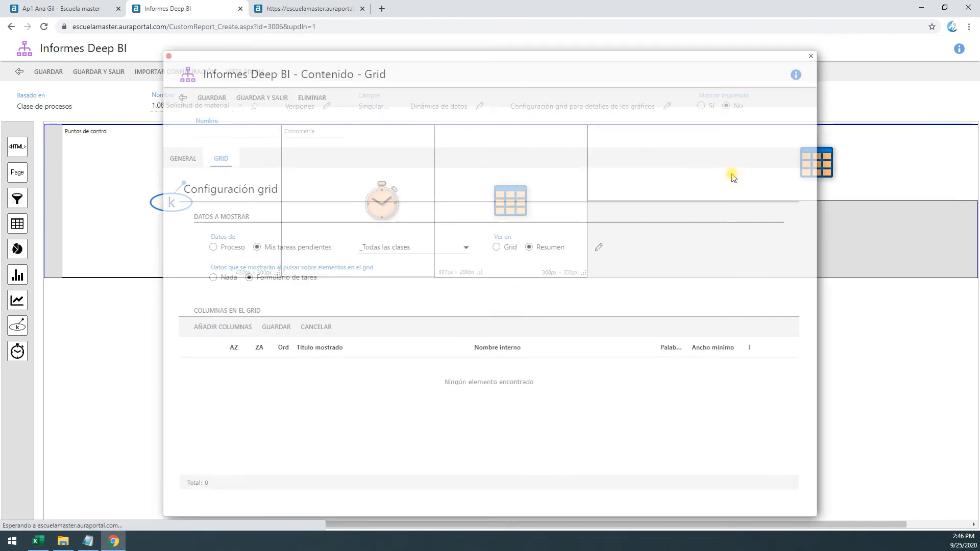
pyautogui.click(184, 159)
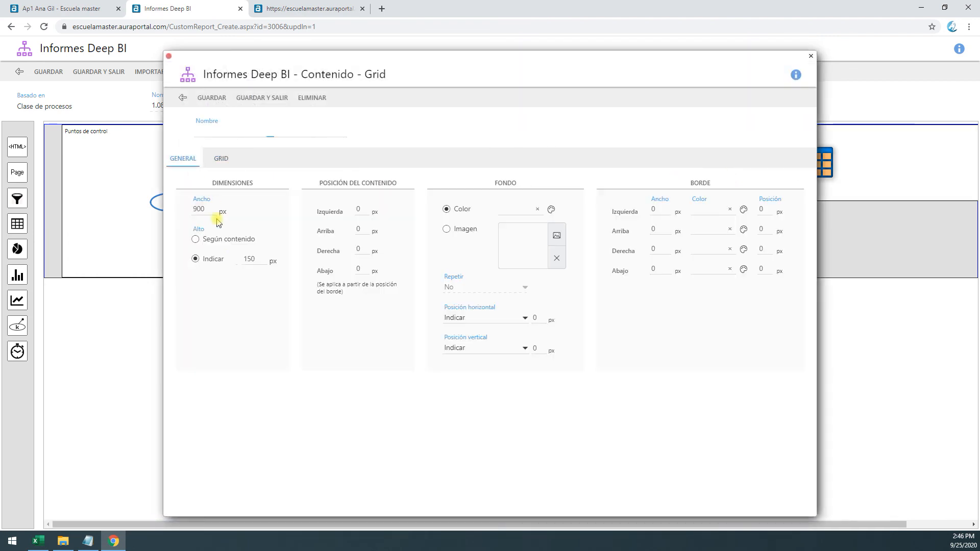
pyautogui.click(186, 258)
pyautogui.write('300')
pyautogui.click(199, 208)
# Limit the second grid content to the task class TP.2 SOLICITANTE Revisa and save it
pyautogui.click(224, 160)
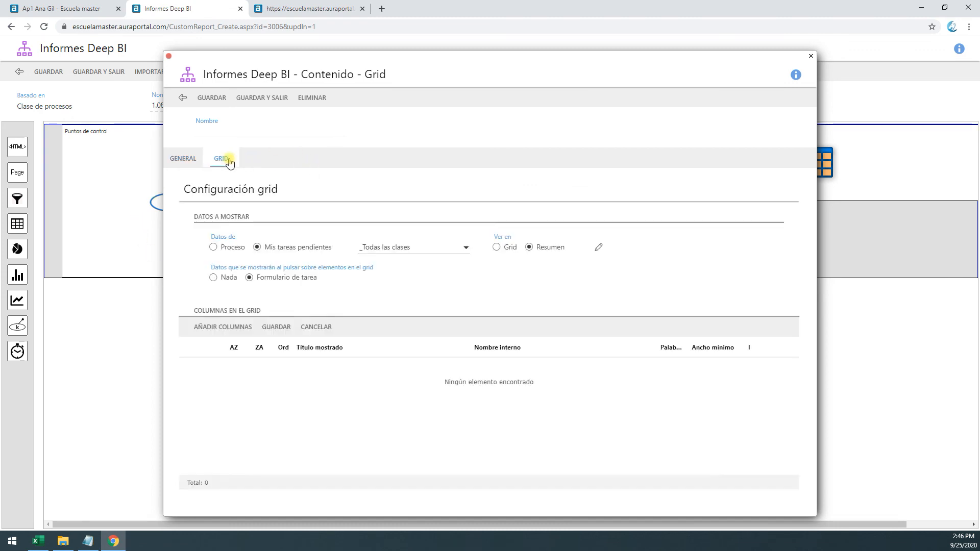
pyautogui.click(438, 248)
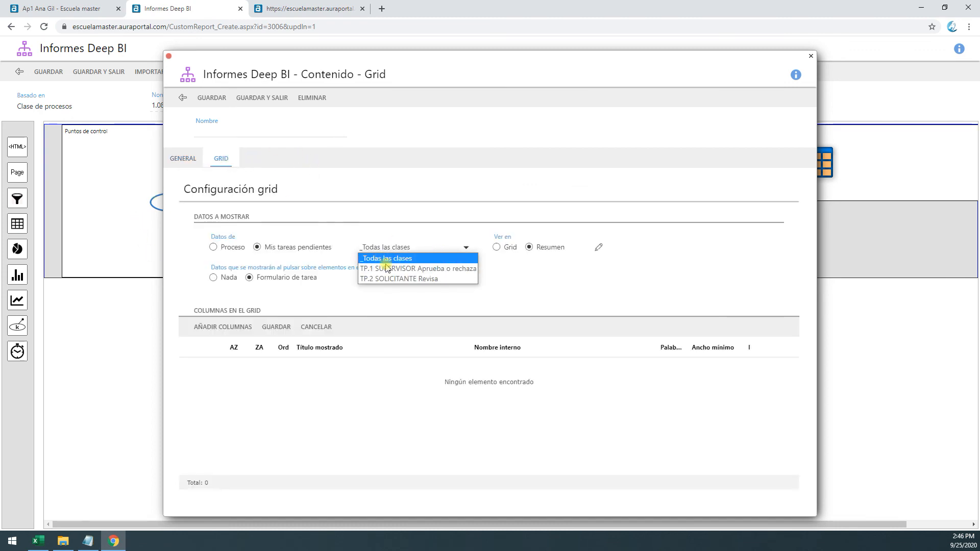
pyautogui.click(409, 279)
pyautogui.click(247, 104)
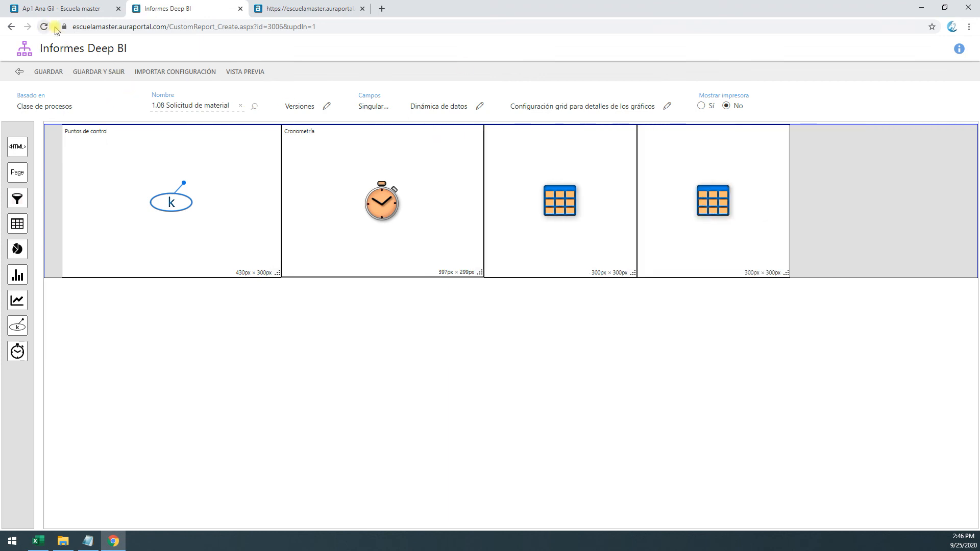
# Refresh the report preview, close the public query dialog and show Mis tareas to examine the pending SOLICITANTE Revisa task
pyautogui.click(306, 8)
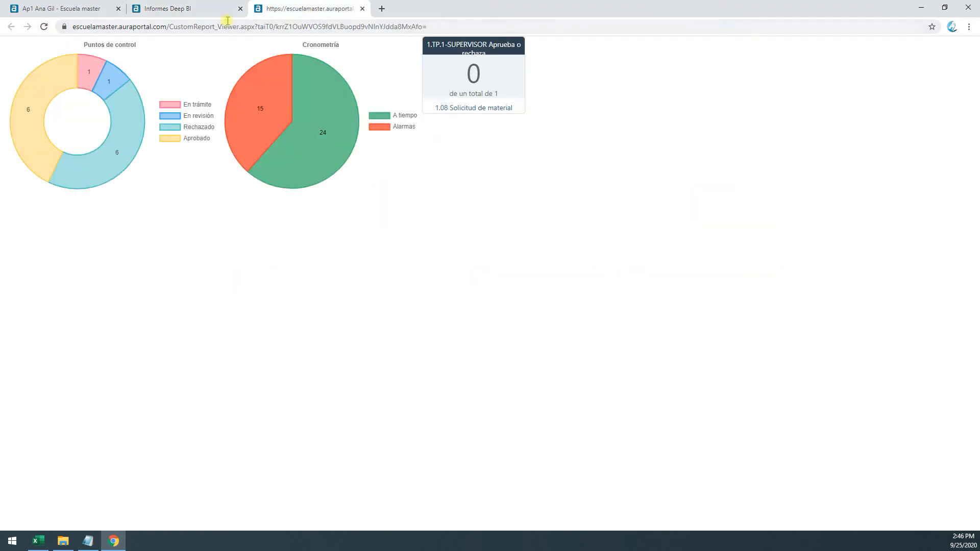
pyautogui.click(44, 27)
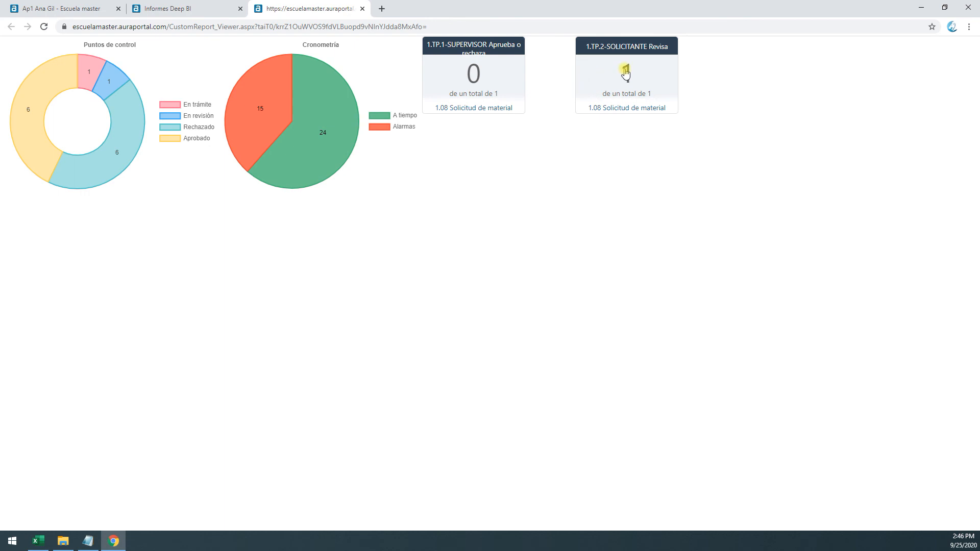
pyautogui.click(59, 8)
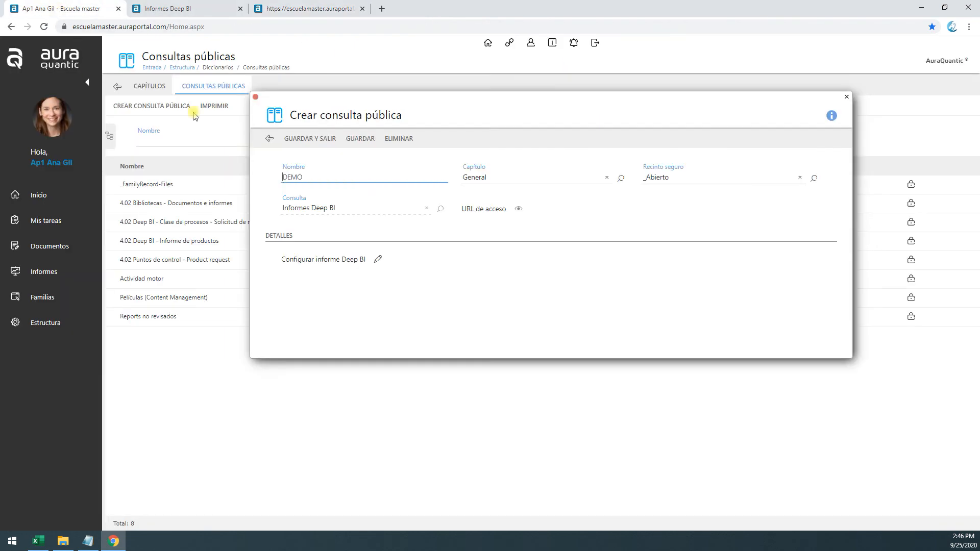
pyautogui.click(256, 97)
pyautogui.click(50, 221)
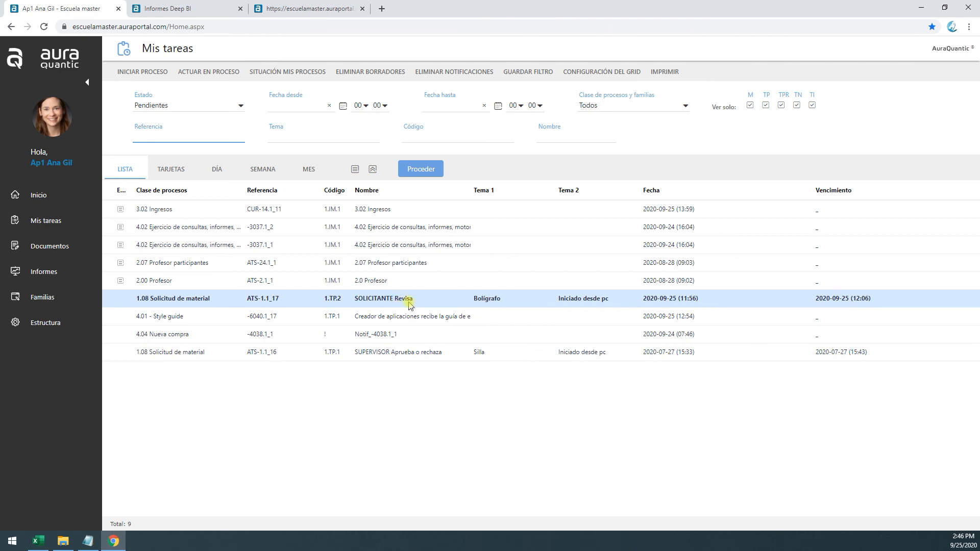
# Compare the preview's summary cards with Mis tareas and open and close the SOLICITANTE Revisa card's task list
pyautogui.click(311, 9)
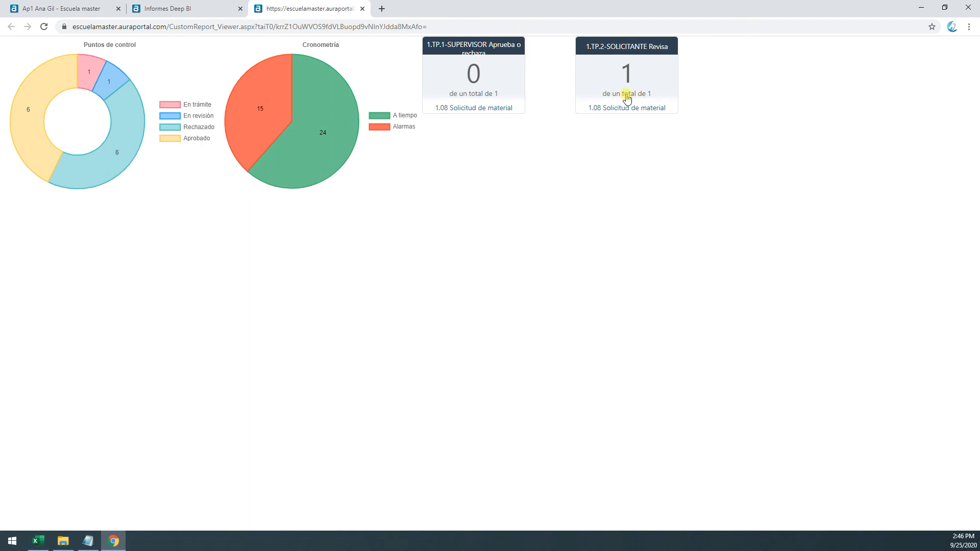
pyautogui.click(201, 9)
pyautogui.click(83, 8)
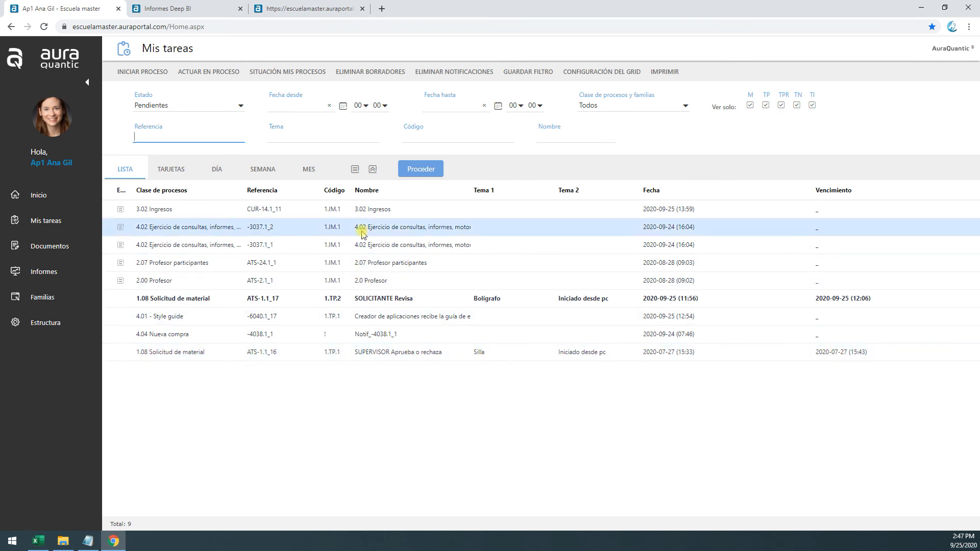
pyautogui.click(323, 5)
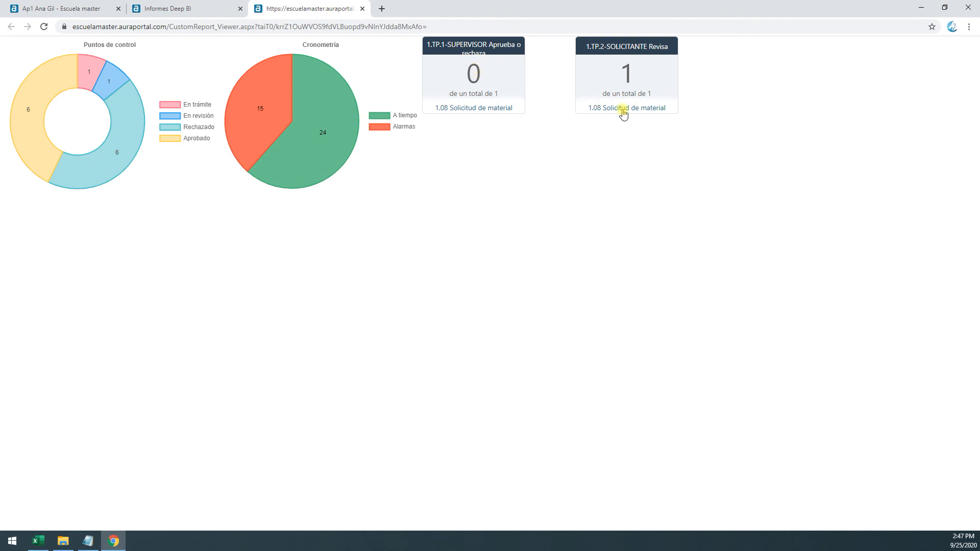
pyautogui.click(627, 75)
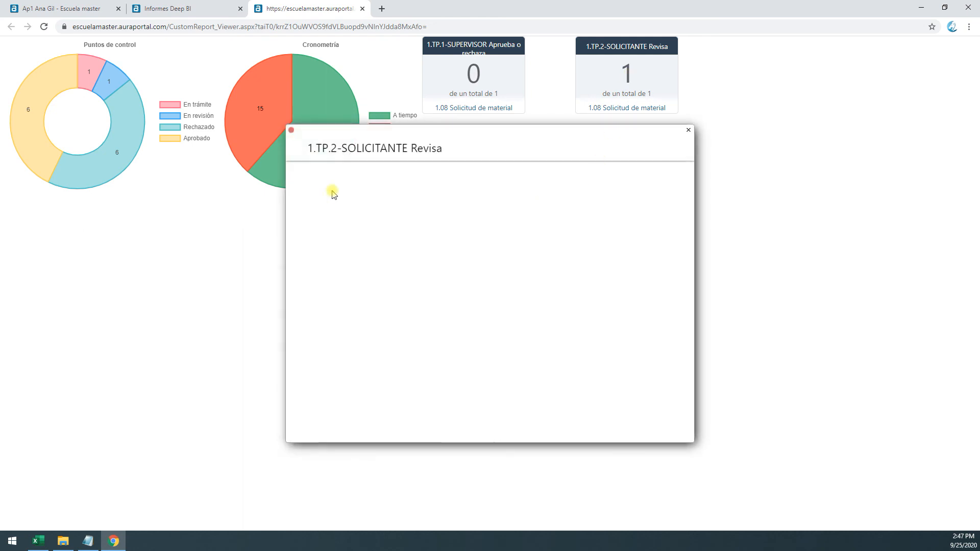
pyautogui.click(687, 130)
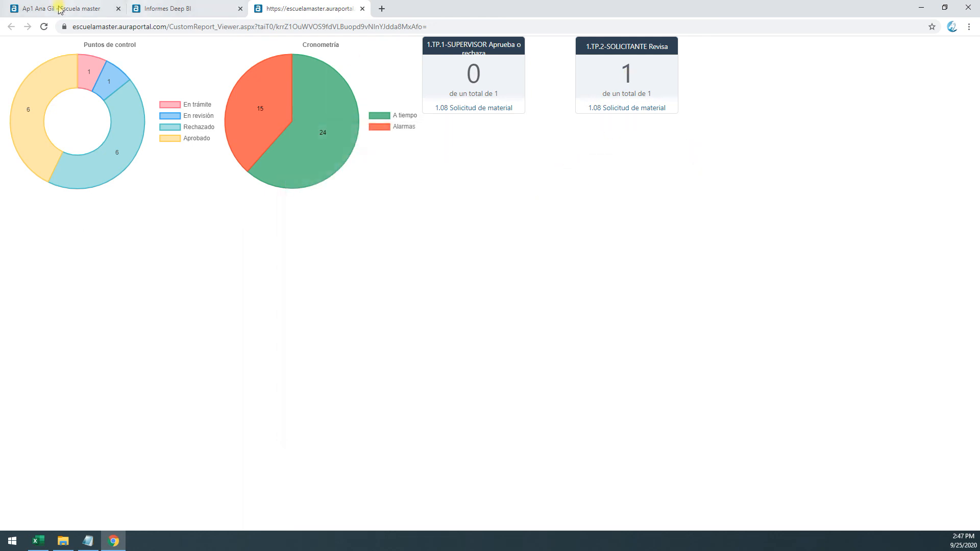
# Open the SOLICITANTE Revisa task for Bolígrafo, accept its notice, close the form without finishing, and refresh the report preview
pyautogui.click(54, 6)
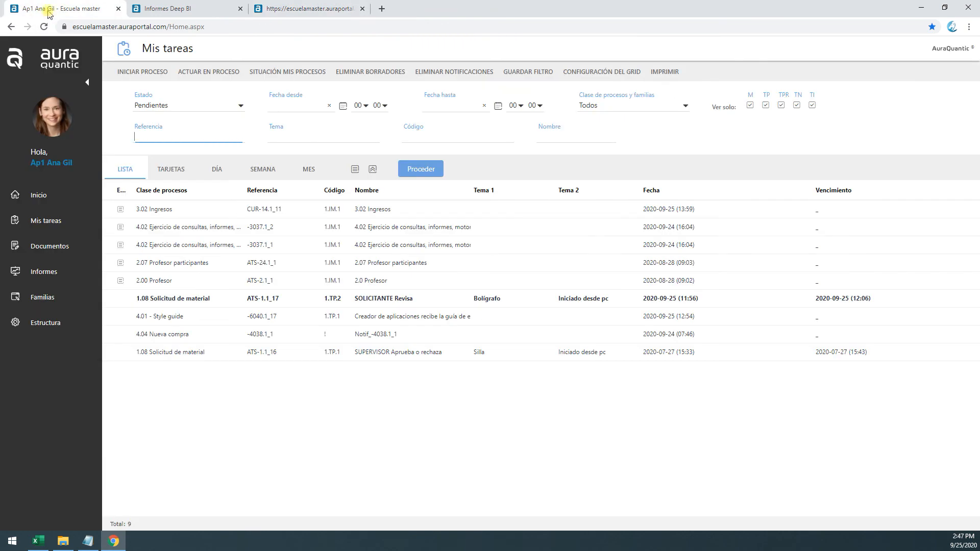
pyautogui.doubleClick(375, 301)
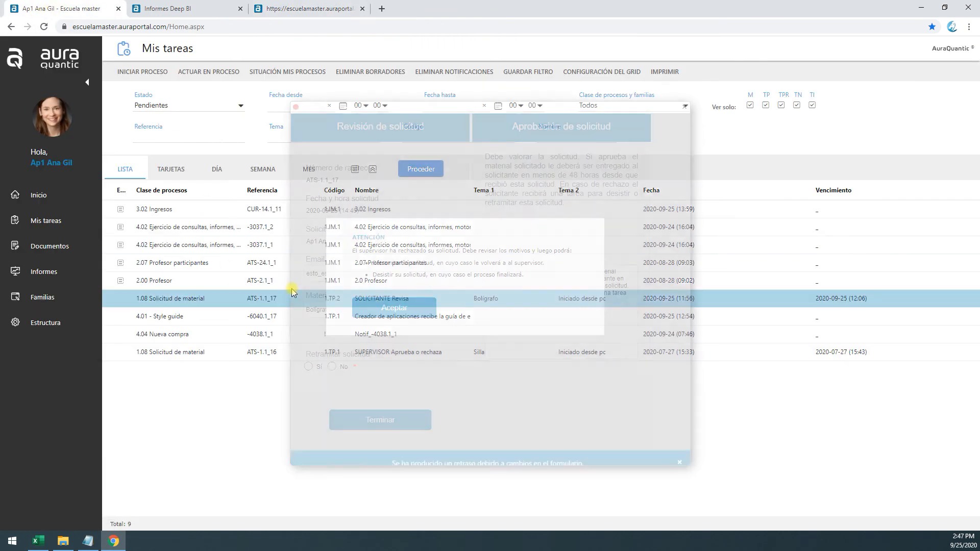
pyautogui.click(394, 317)
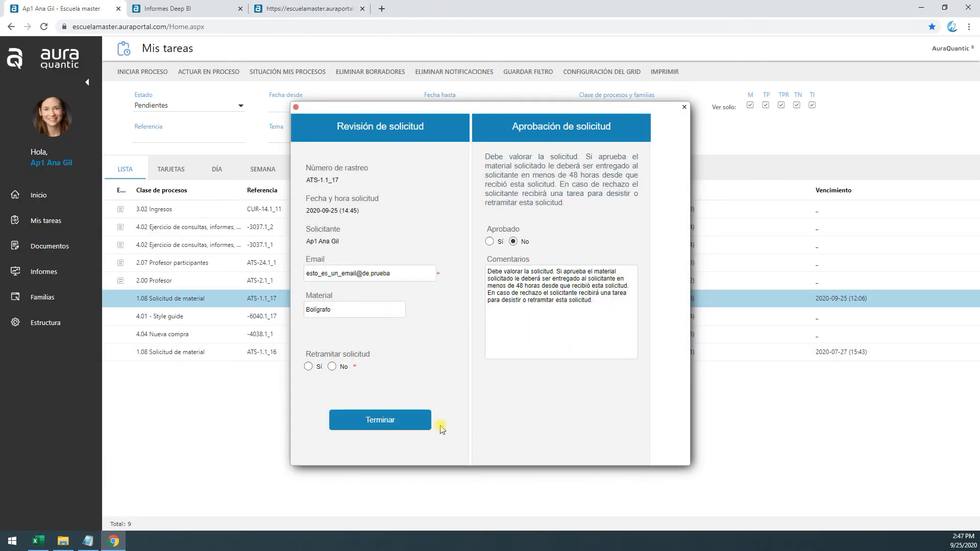
pyautogui.click(685, 107)
pyautogui.click(296, 5)
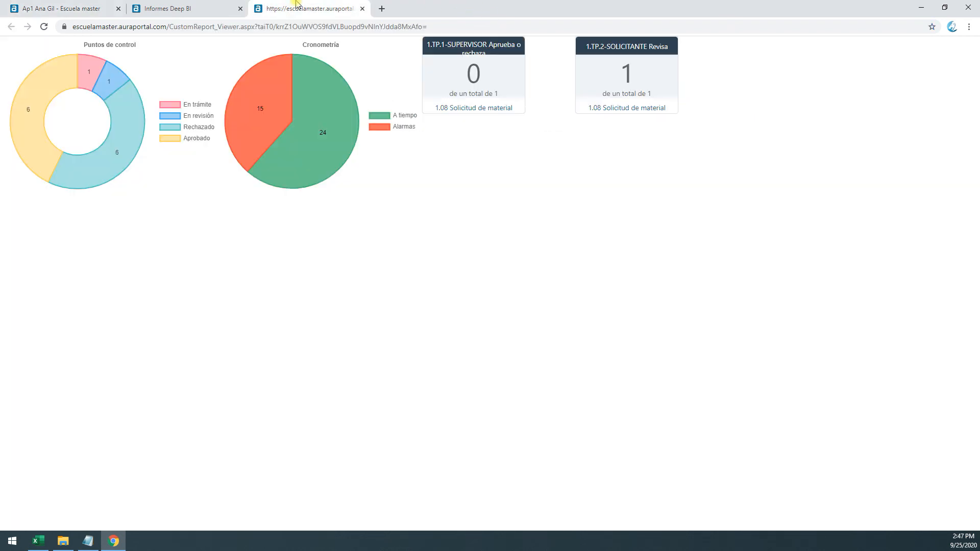
pyautogui.click(44, 26)
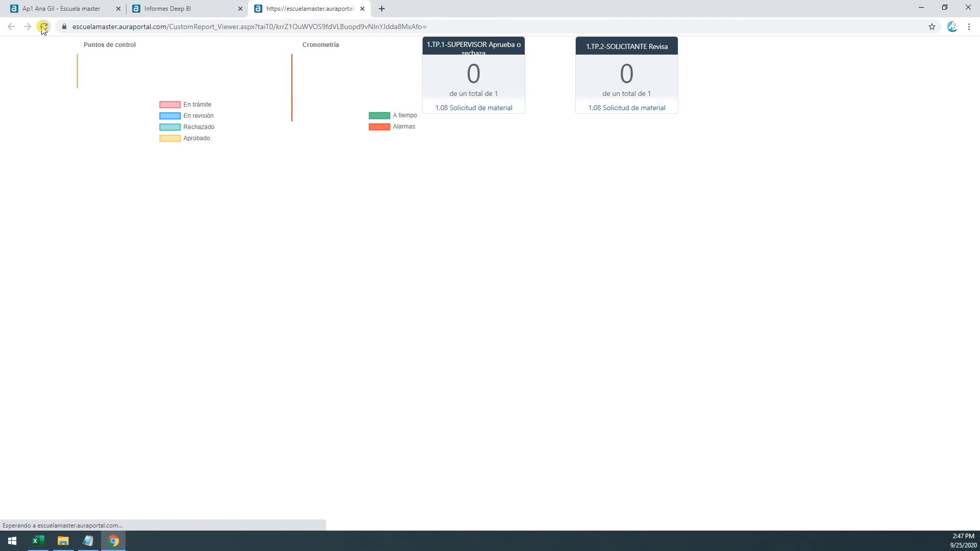